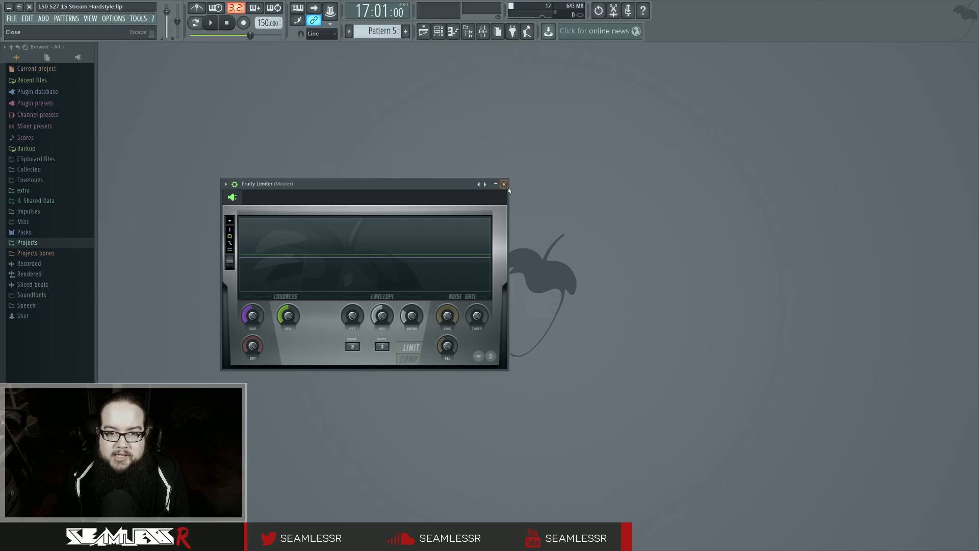
# Step: Close the Fruity Limiter and add a new Patcher instrument from the plugin picker, moving its window towards the workspace centre
pyautogui.click(504, 184)
pyautogui.press('F8')
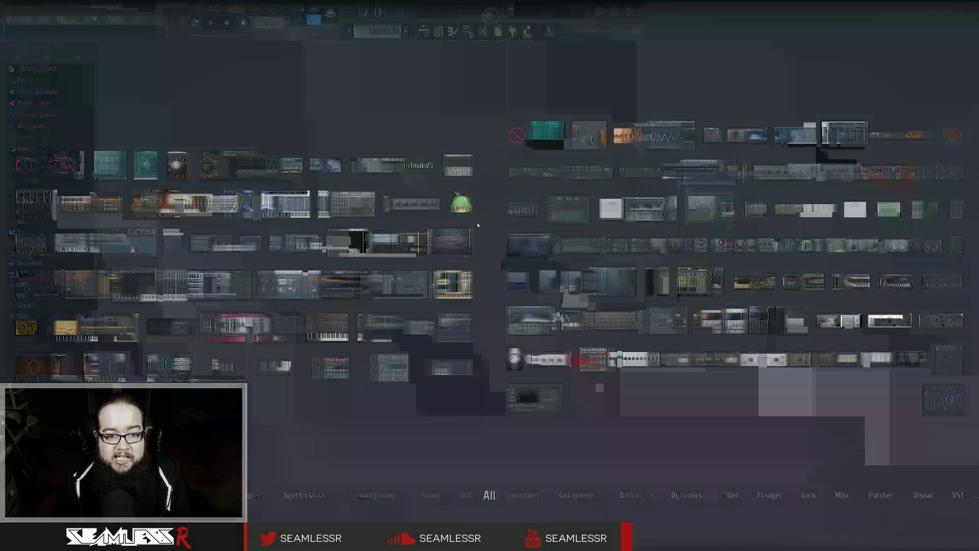
pyautogui.click(407, 278)
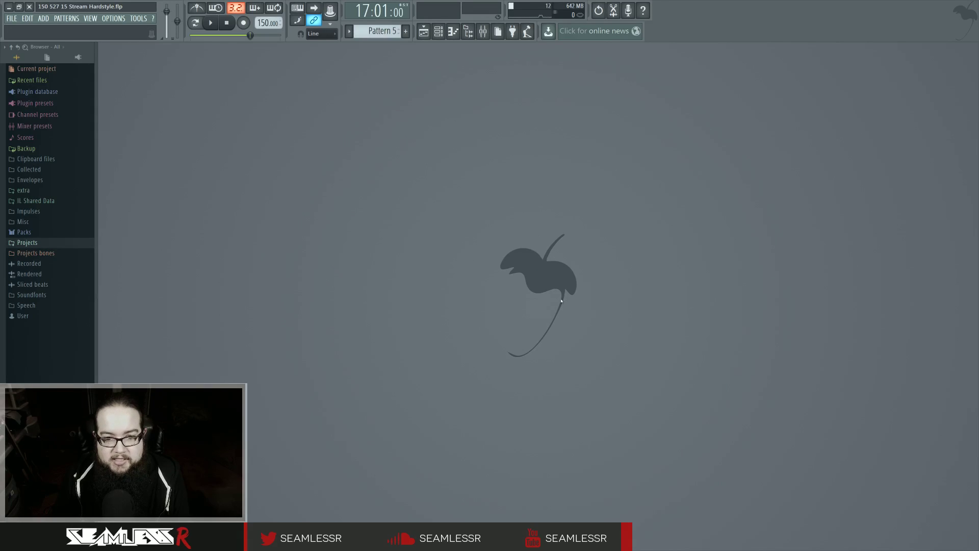
pyautogui.press('F8')
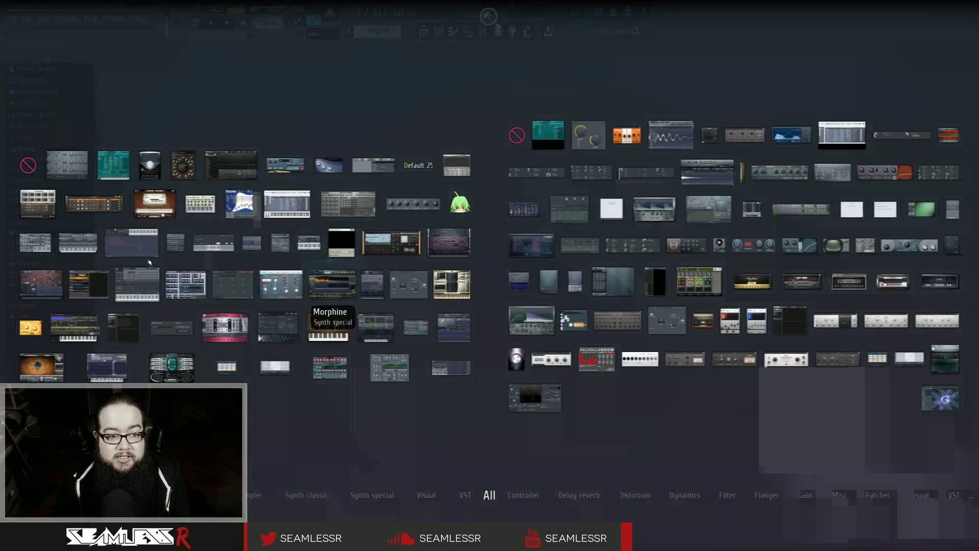
pyautogui.click(408, 284)
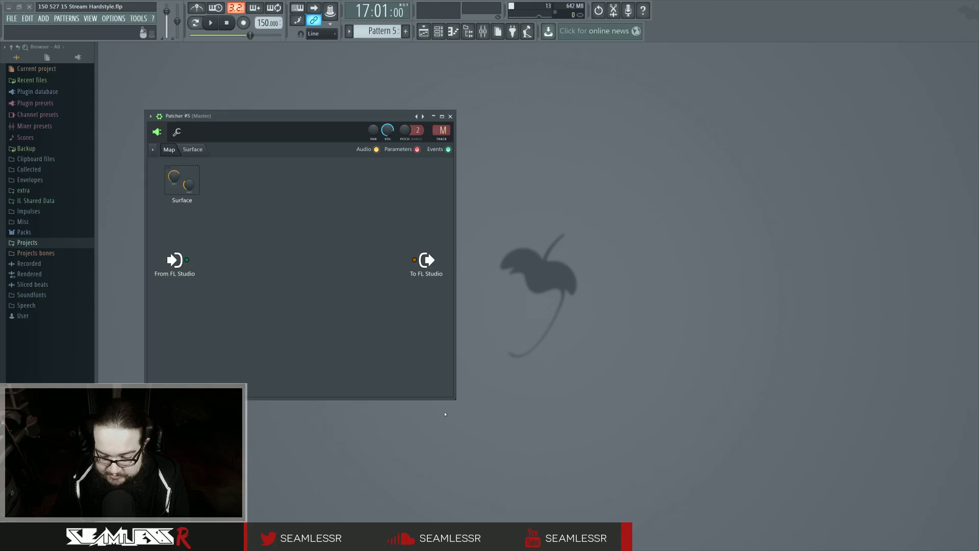
pyautogui.moveTo(261, 118); pyautogui.dragTo(427, 132)
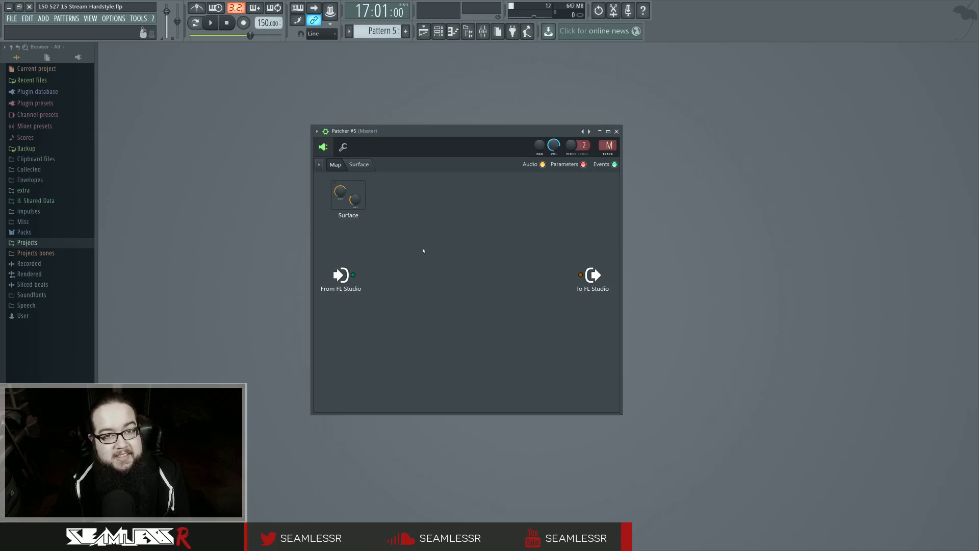
# Step: Add Harmor to the Patcher map and set the Patcher's pitch range to 5
pyautogui.press('F8')
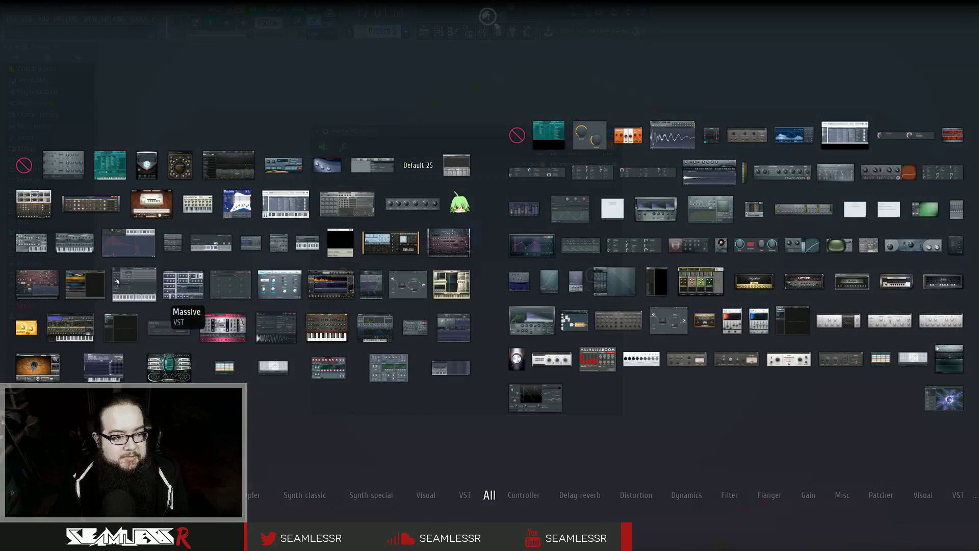
pyautogui.moveTo(43, 281); pyautogui.dragTo(423, 262)
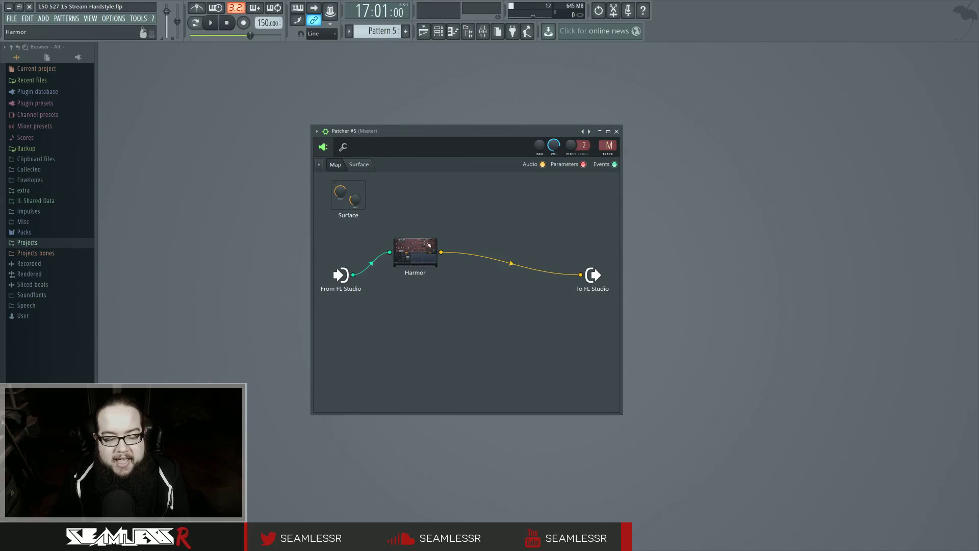
pyautogui.moveTo(584, 146); pyautogui.dragTo(584, 137)
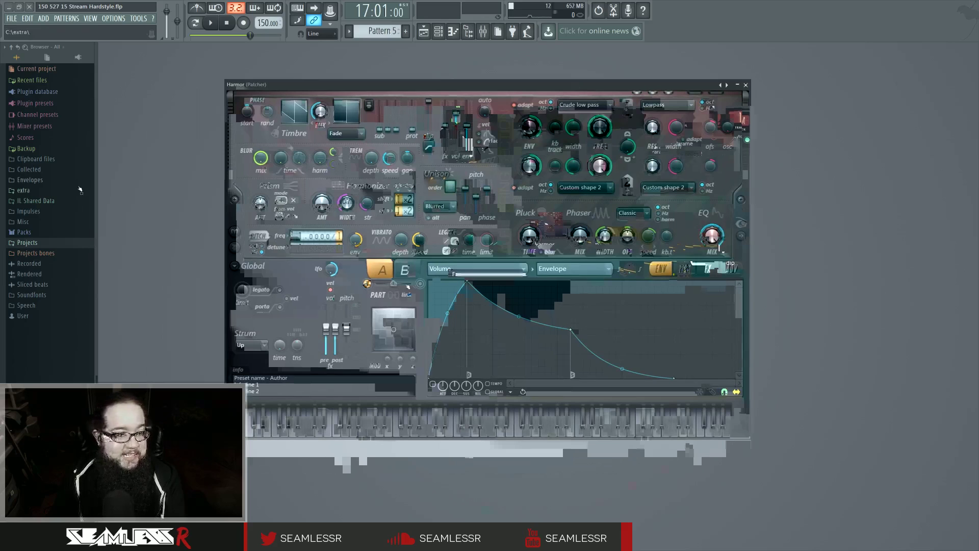
# Step: Load the 909 Kick sample from the Kicks drum pack into Harmor's image editor and close Harmor
pyautogui.click(51, 233)
pyautogui.click(53, 243)
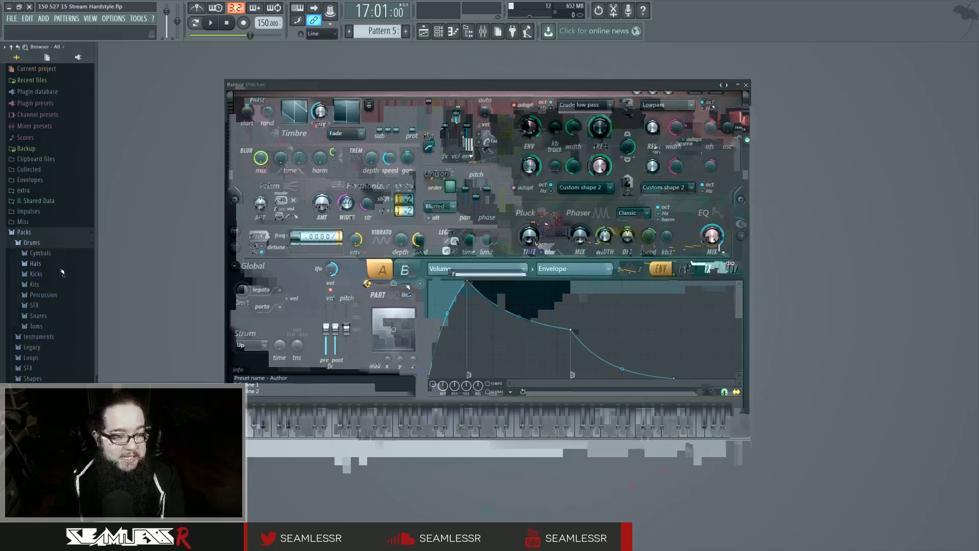
pyautogui.click(58, 276)
pyautogui.moveTo(42, 312)
pyautogui.mouseDown()
pyautogui.moveTo(347, 323)
pyautogui.moveTo(567, 352)
pyautogui.mouseUp()
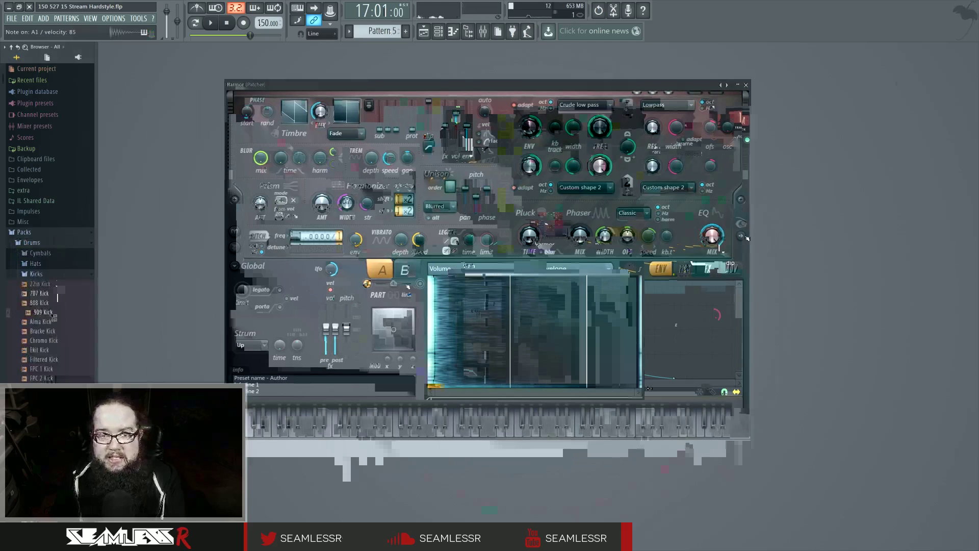
pyautogui.click(746, 86)
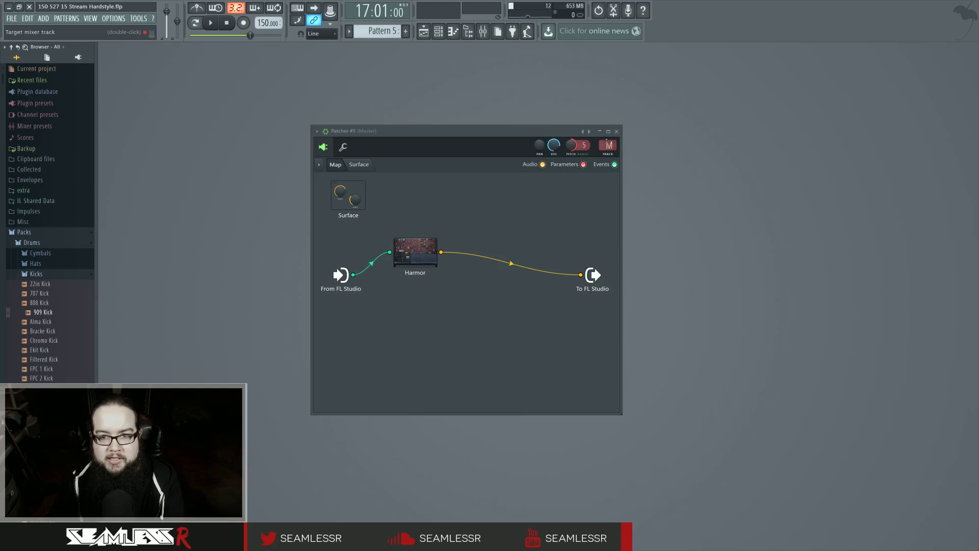
# Step: Route the Patcher to mixer track 4 and bring its map back in front of the mixer
pyautogui.doubleClick(608, 146)
pyautogui.moveTo(608, 146); pyautogui.dragTo(607, 140)
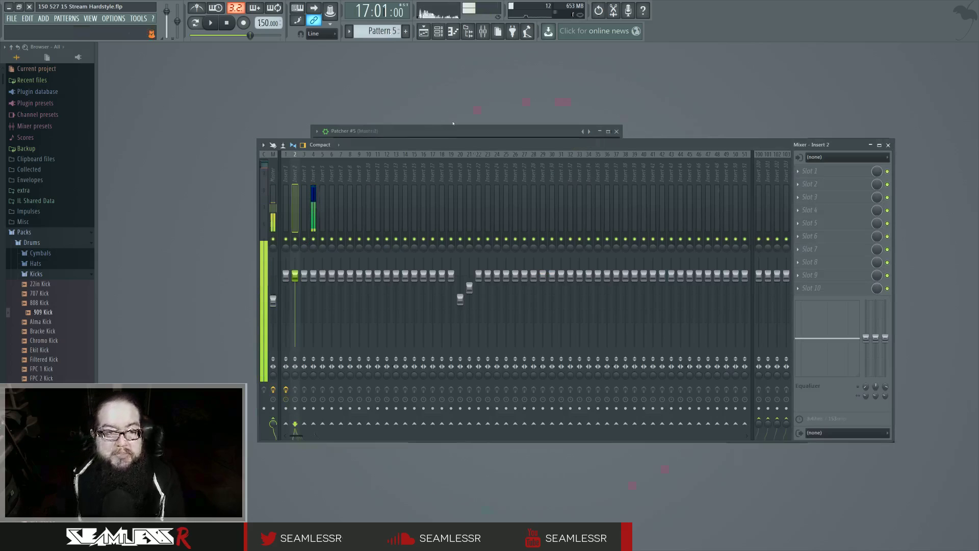
pyautogui.click(446, 129)
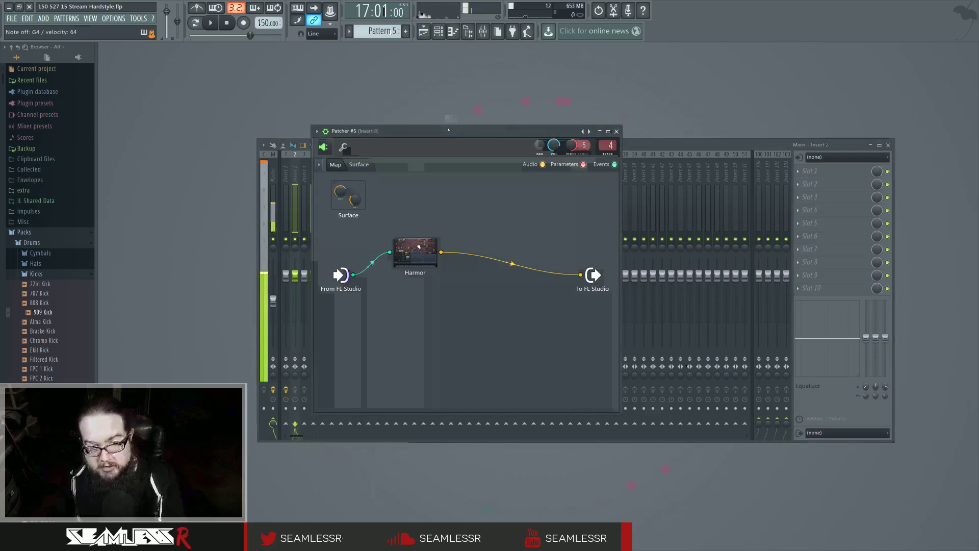
# Step: Reopen Harmor and inspect the Image fine speed envelope through the image speed control's articulator
pyautogui.doubleClick(417, 248)
pyautogui.moveTo(605, 85); pyautogui.dragTo(595, 250)
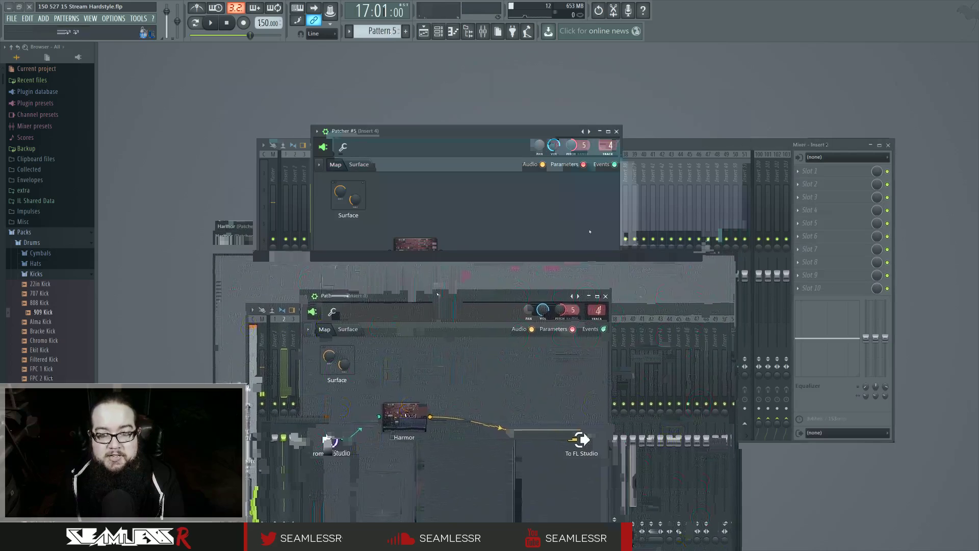
pyautogui.moveTo(520, 249); pyautogui.dragTo(537, 133)
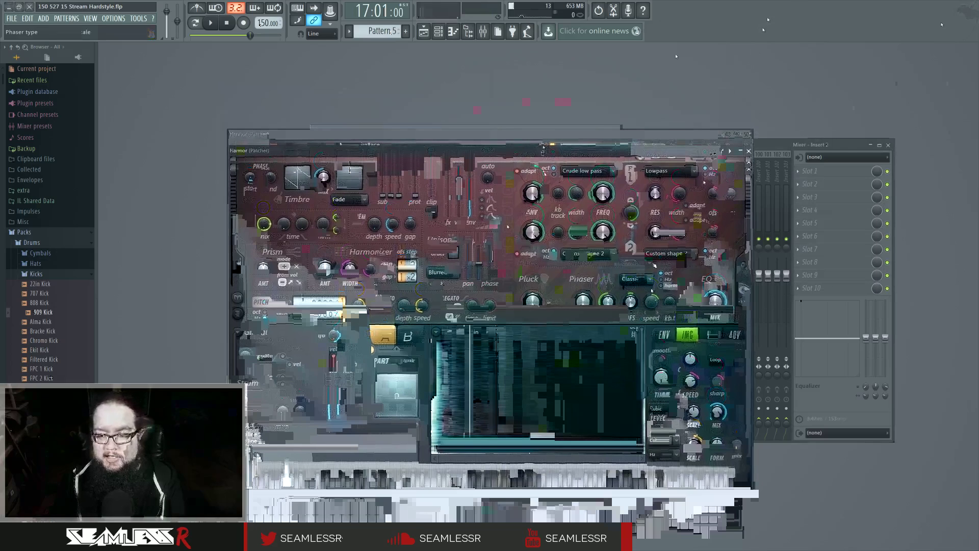
pyautogui.rightClick(692, 370)
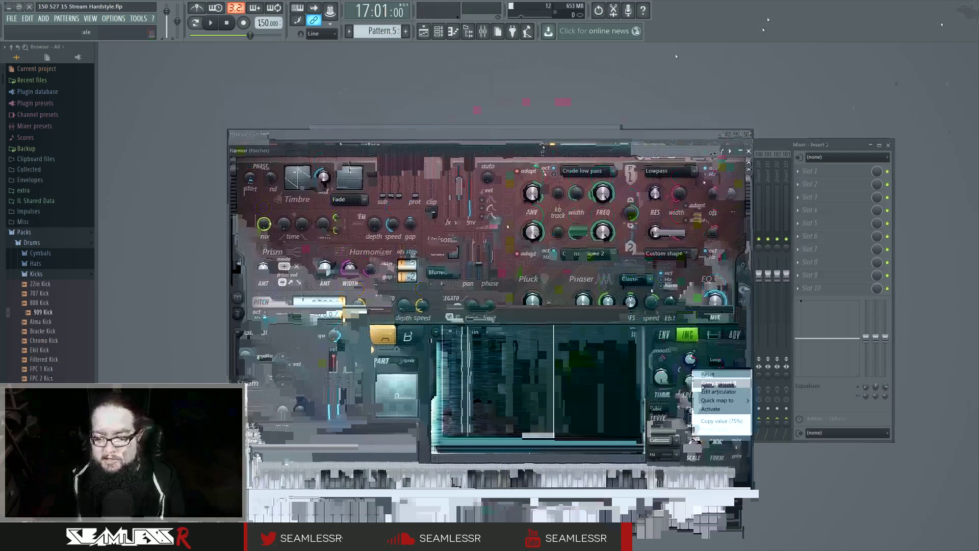
pyautogui.click(712, 391)
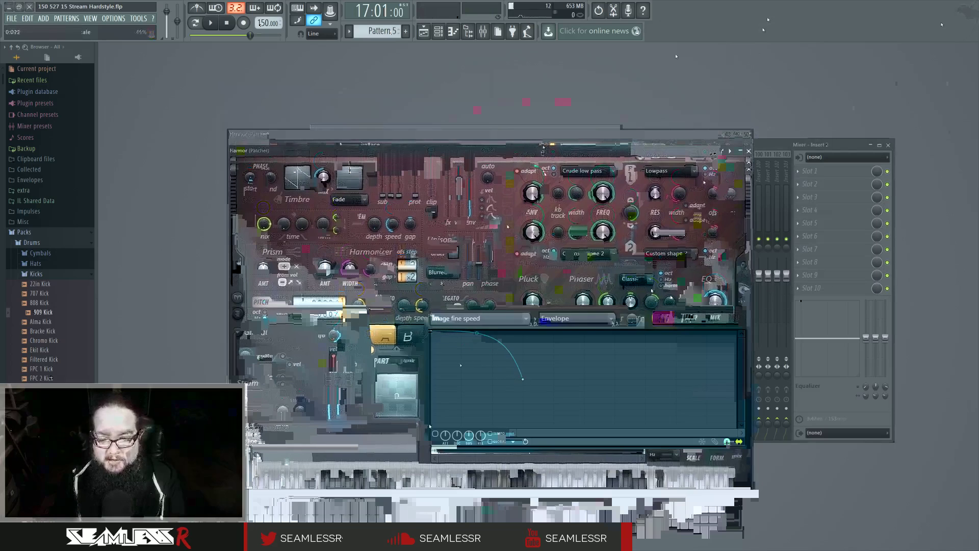
pyautogui.click(687, 319)
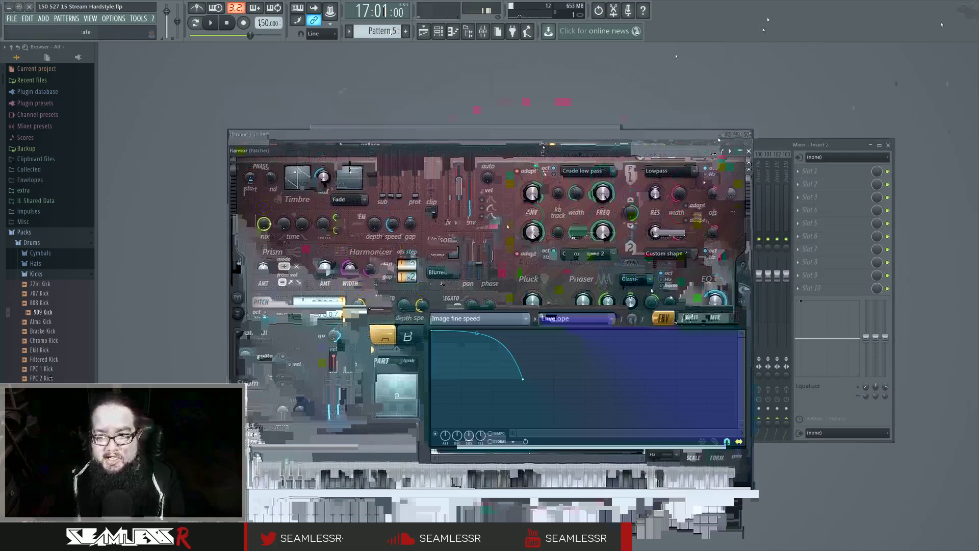
pyautogui.click(748, 134)
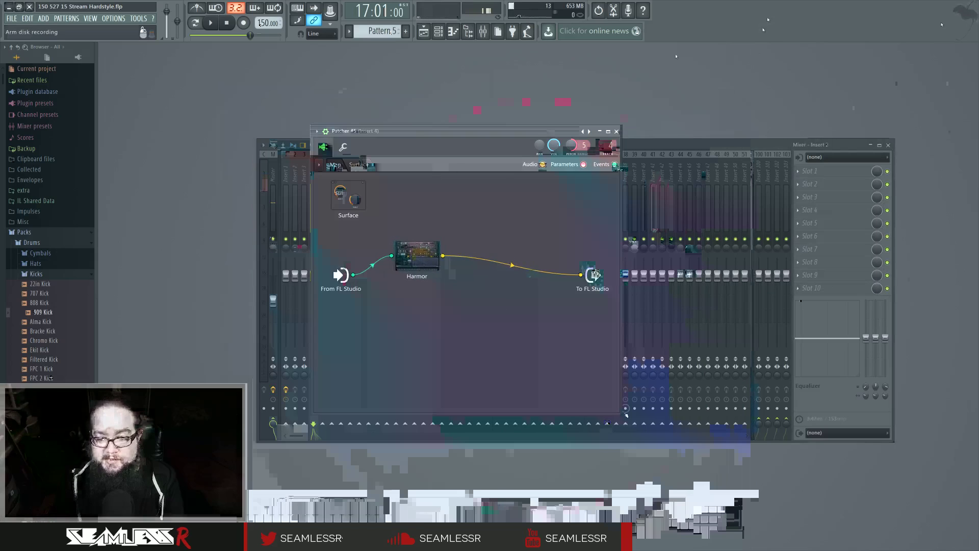
# Step: Widen the Patcher map, move the To FL Studio output outward, and insert a WaveShaper after Harmor
pyautogui.moveTo(621, 413); pyautogui.dragTo(810, 418)
pyautogui.moveTo(603, 276); pyautogui.dragTo(744, 270)
pyautogui.press('F8')
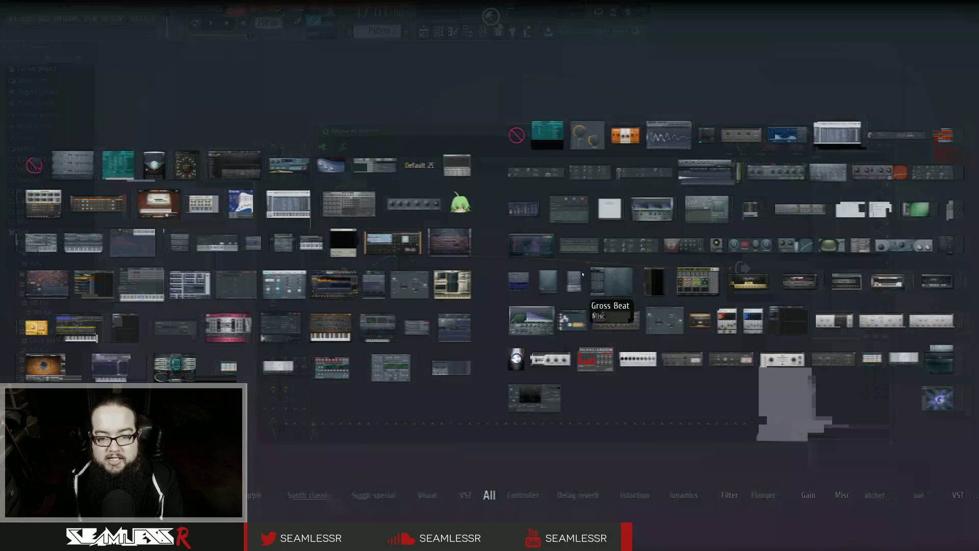
pyautogui.moveTo(550, 279); pyautogui.dragTo(480, 258)
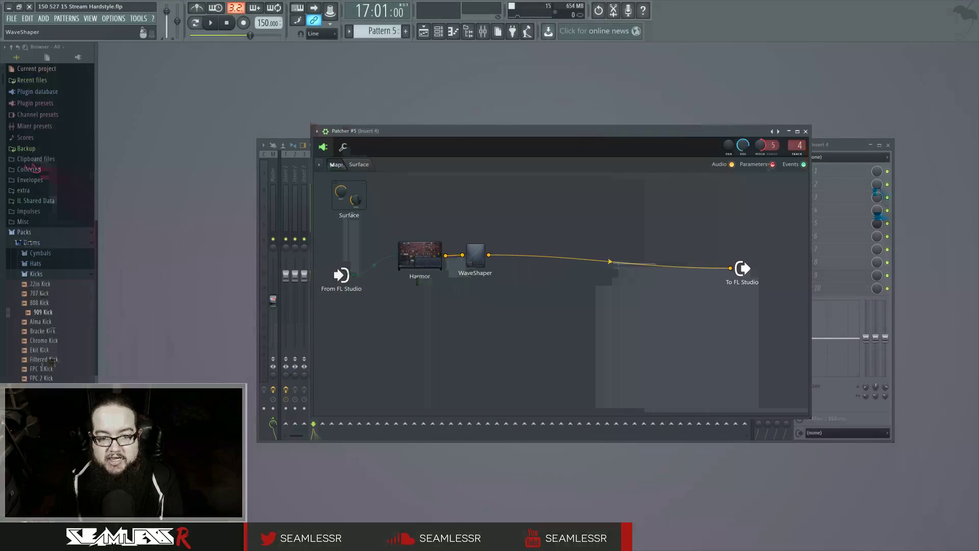
pyautogui.doubleClick(481, 259)
pyautogui.moveTo(133, 116)
pyautogui.mouseDown()
pyautogui.moveTo(417, 164)
pyautogui.moveTo(522, 244)
pyautogui.moveTo(507, 213)
pyautogui.moveTo(458, 211)
pyautogui.mouseUp()
pyautogui.rightClick(504, 214)
pyautogui.click(565, 197)
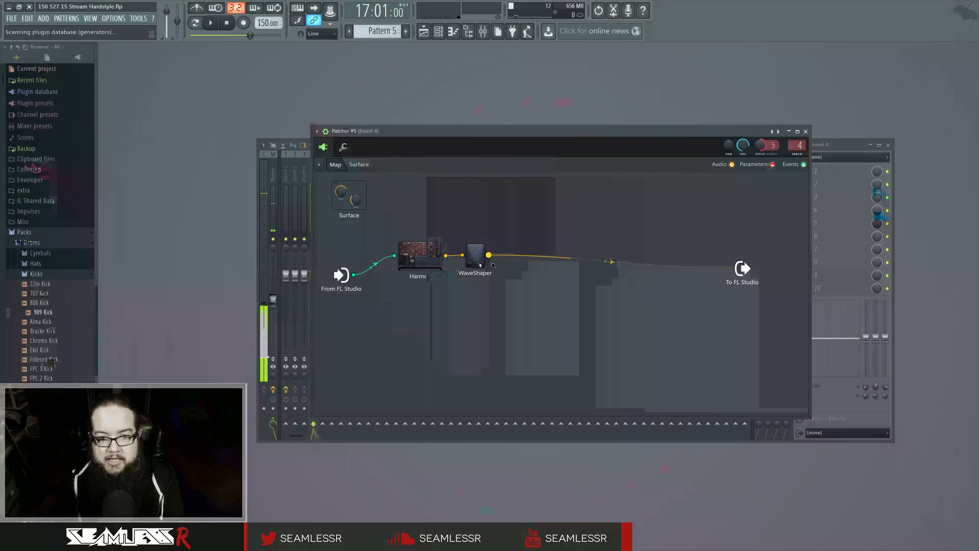
# Step: Extend the chain with a Param. EQ 2 followed by a second WaveShaper before the output
pyautogui.press('F8')
pyautogui.click(518, 256)
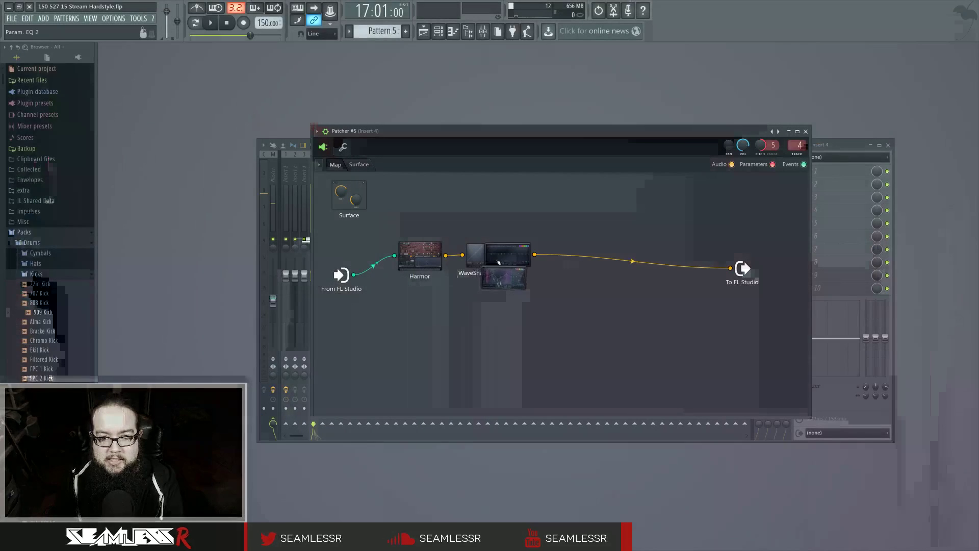
pyautogui.press('F8')
pyautogui.click(568, 262)
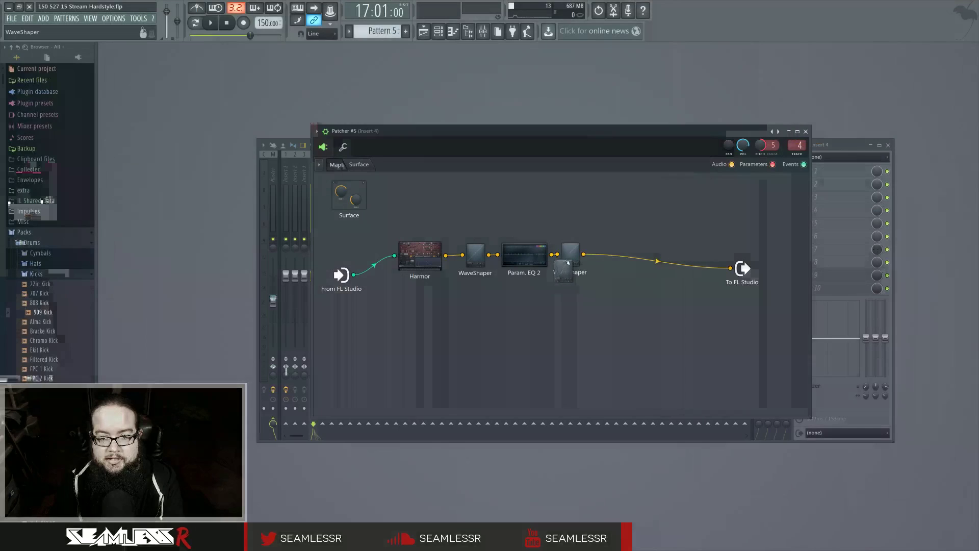
# Step: In the Param. EQ 2 between the WaveShapers, boost band 4 strongly in the mids and lower band 1 to reduce the lows
pyautogui.click(524, 255)
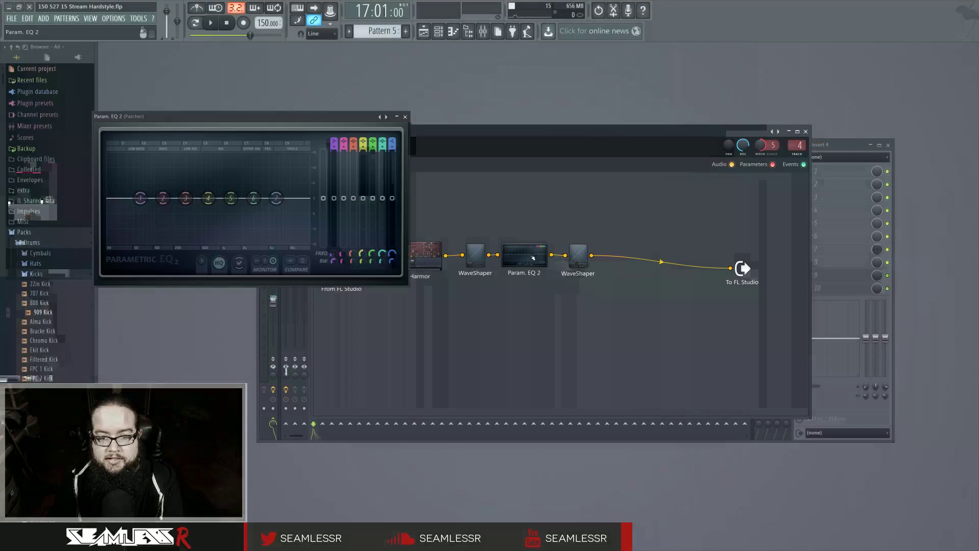
pyautogui.rightClick(208, 199)
pyautogui.moveTo(235, 230)
pyautogui.click(270, 230)
pyautogui.moveTo(208, 198); pyautogui.dragTo(217, 159)
pyautogui.moveTo(142, 198); pyautogui.dragTo(146, 220)
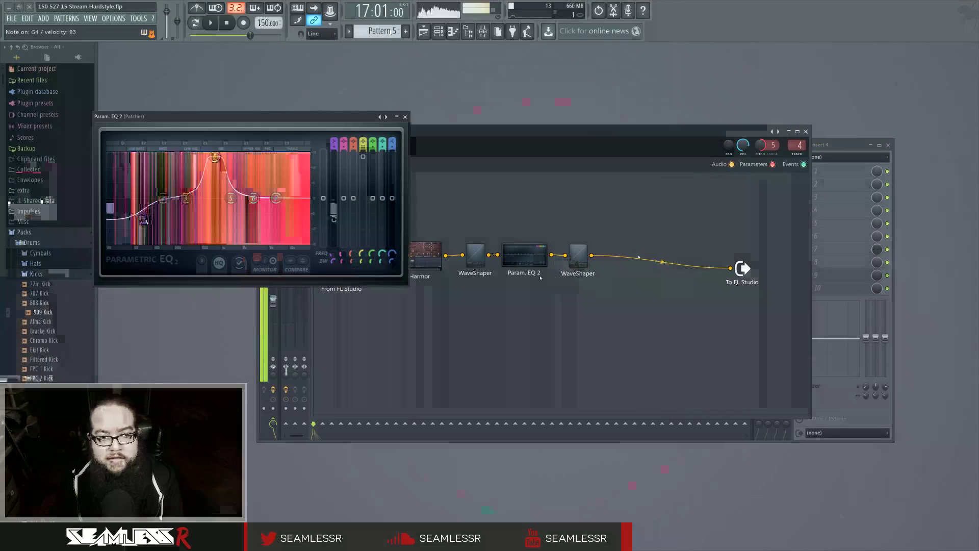
pyautogui.click(405, 117)
# Step: Reshape the second WaveShaper's curve into a steep S shape by adjusting its points and segment tensions
pyautogui.moveTo(187, 118); pyautogui.dragTo(542, 309)
pyautogui.click(493, 407)
pyautogui.rightClick(521, 315)
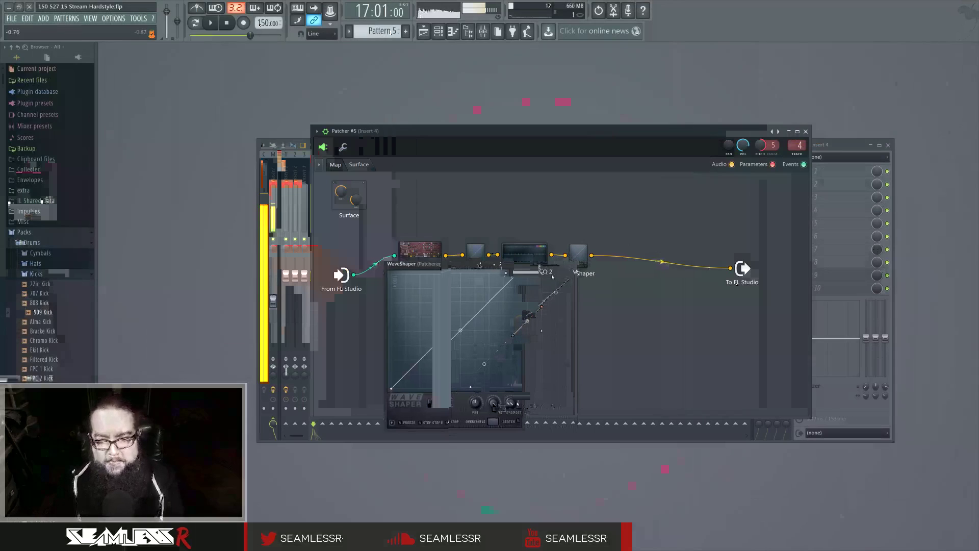
pyautogui.rightClick(542, 308)
pyautogui.click(550, 319)
pyautogui.moveTo(542, 307); pyautogui.dragTo(542, 279)
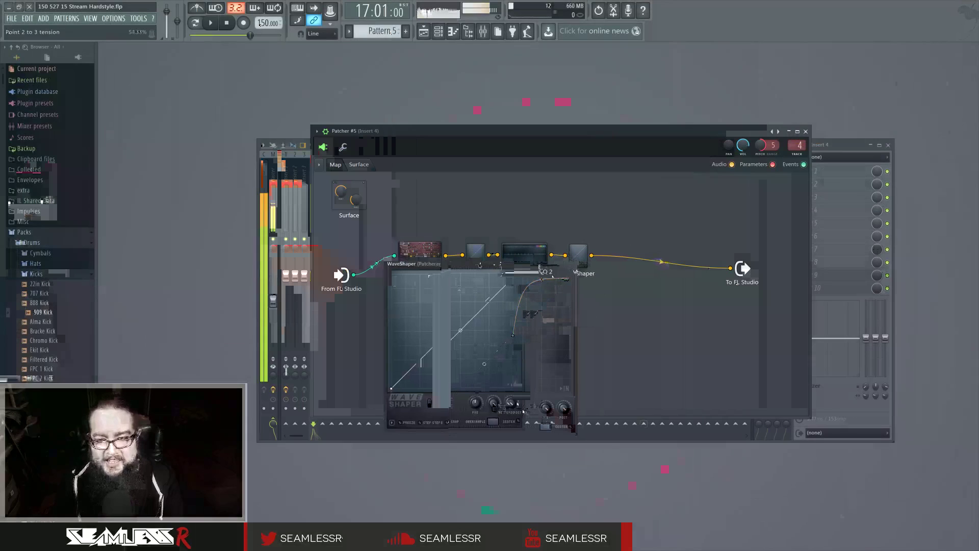
pyautogui.moveTo(484, 363); pyautogui.dragTo(484, 392)
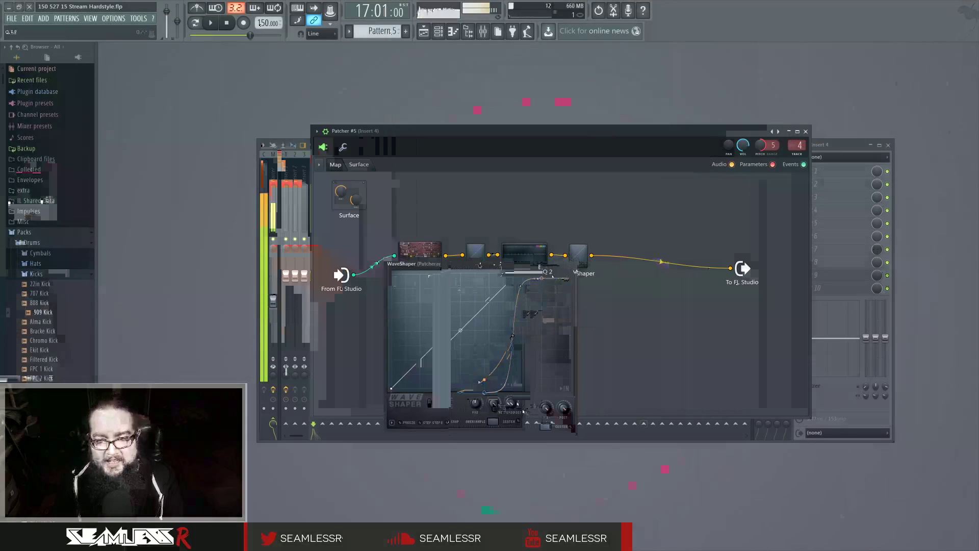
pyautogui.moveTo(528, 285); pyautogui.dragTo(517, 278)
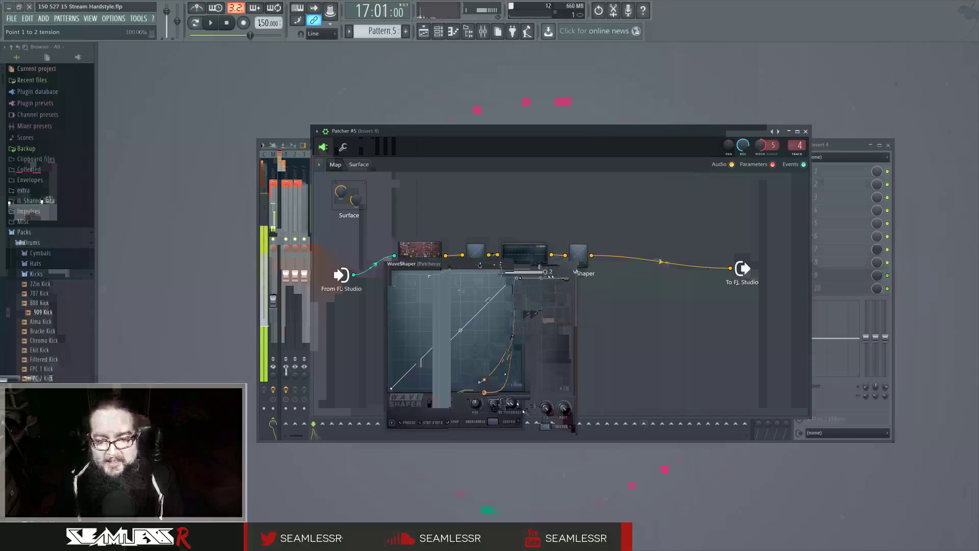
pyautogui.moveTo(514, 307); pyautogui.dragTo(522, 306)
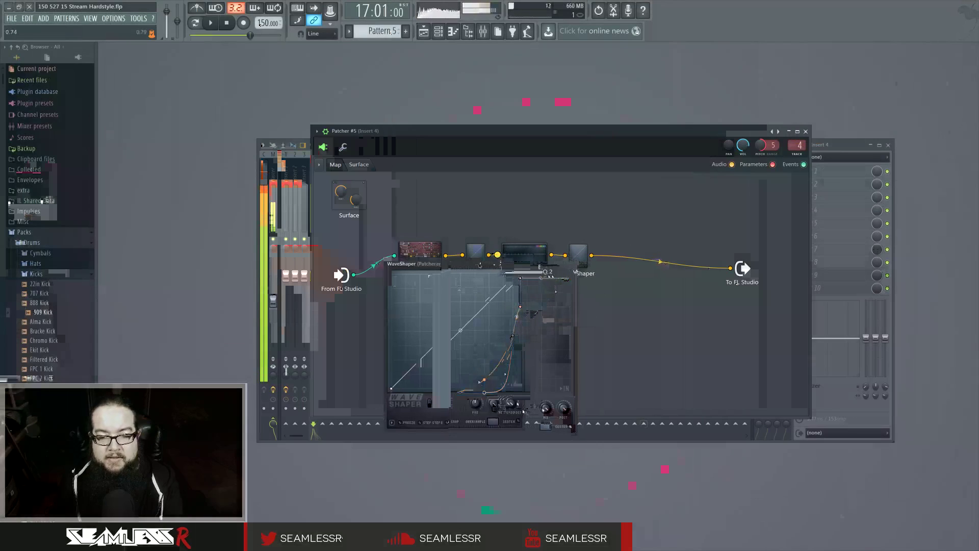
pyautogui.click(572, 265)
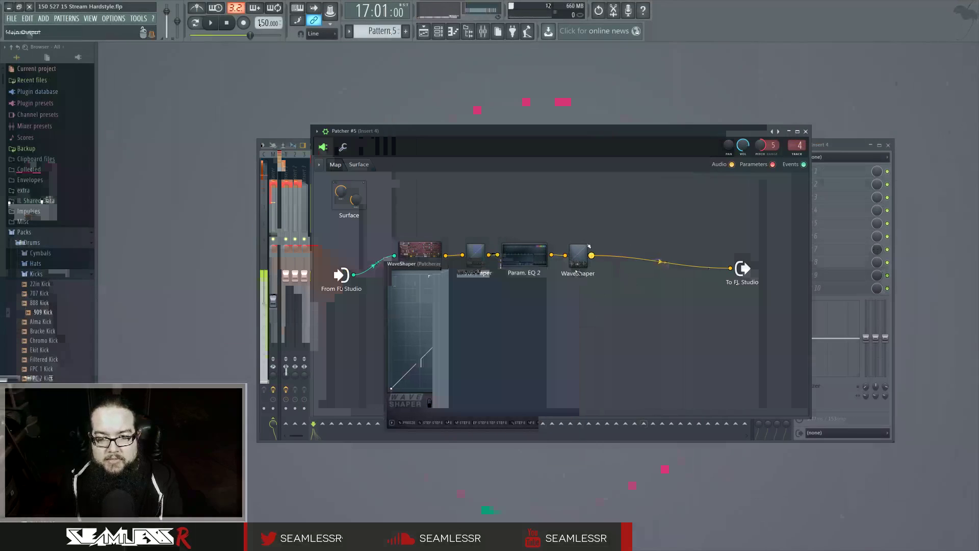
# Step: Review the first Param. EQ 2 and insert another Param. EQ 2 after the second WaveShaper
pyautogui.doubleClick(531, 258)
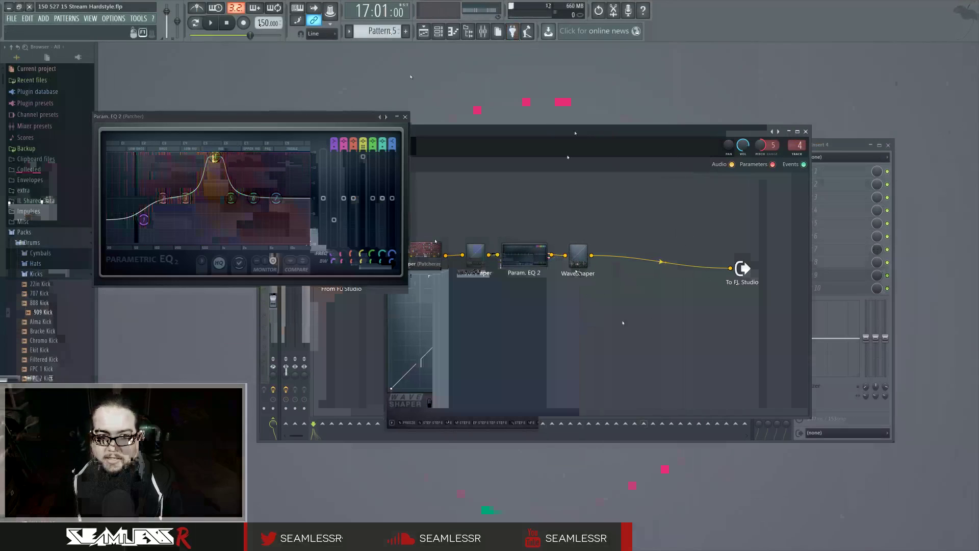
pyautogui.click(405, 116)
pyautogui.press('F8')
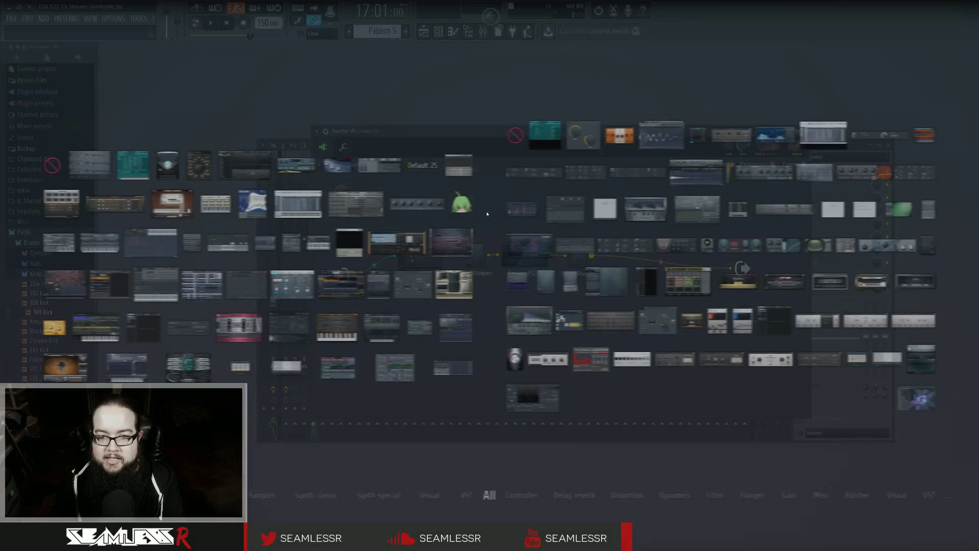
pyautogui.moveTo(533, 250); pyautogui.dragTo(612, 256)
# Step: Make band 4 of the new Param. EQ 2 a band-pass filter and move it down to the bass range
pyautogui.rightClick(208, 199)
pyautogui.moveTo(224, 222)
pyautogui.click(262, 236)
pyautogui.moveTo(208, 198); pyautogui.dragTo(149, 199)
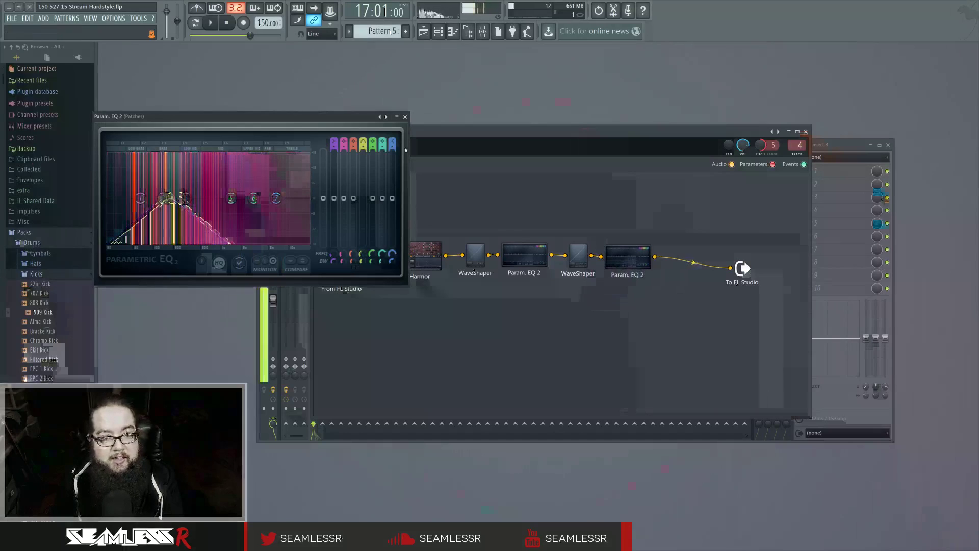
# Step: Add an Env Ctrl plugin to the Patcher map, fed by From FL Studio events, and open it
pyautogui.click(405, 117)
pyautogui.hotkey('alt', 'p')
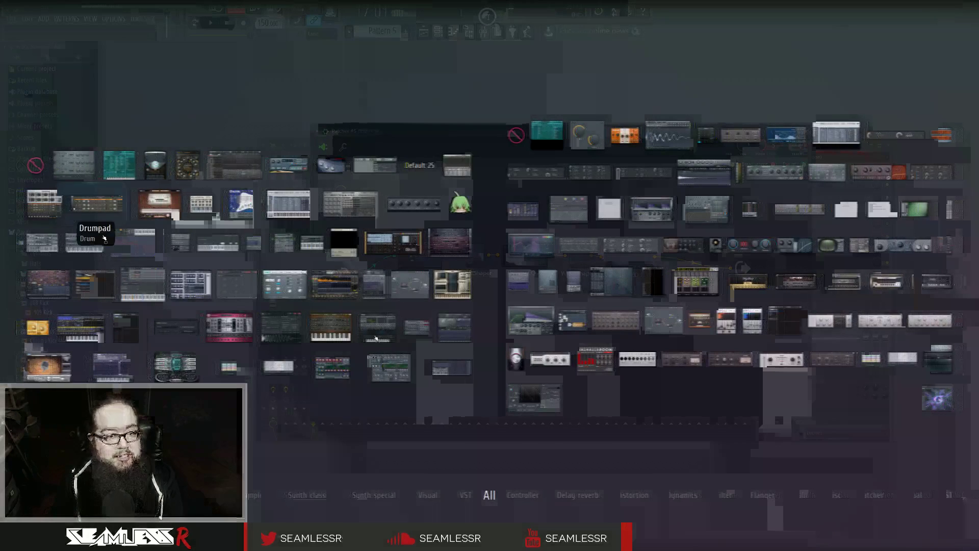
pyautogui.moveTo(134, 249); pyautogui.dragTo(412, 327)
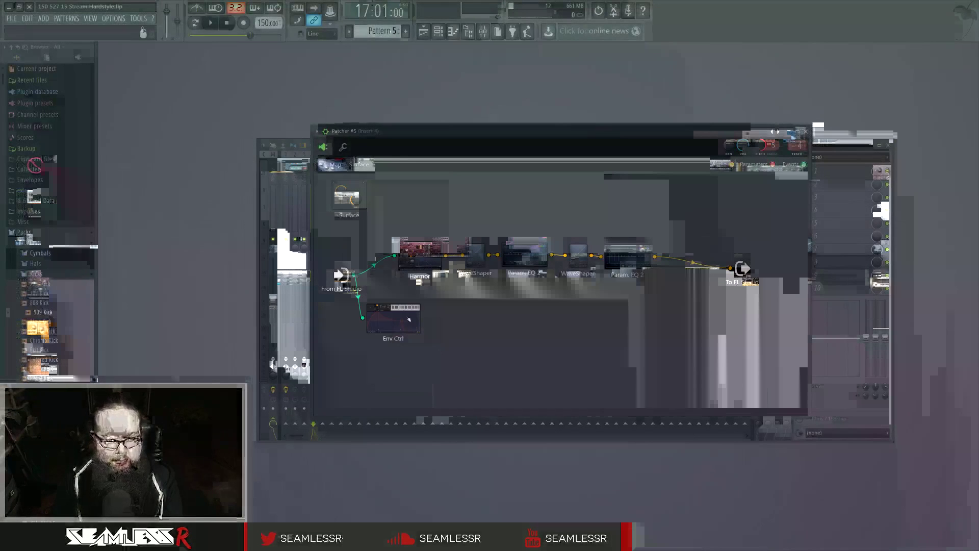
pyautogui.doubleClick(391, 311)
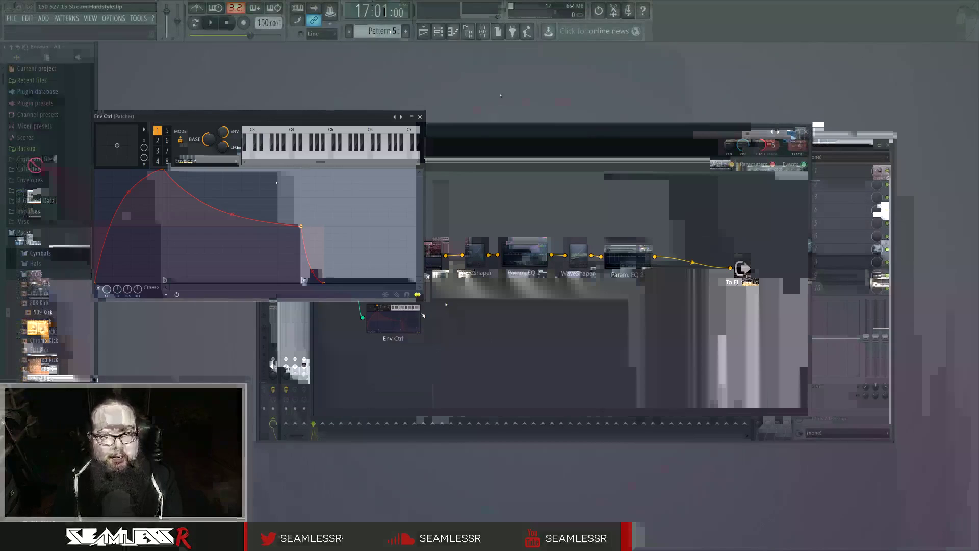
# Step: Activate the Env Ctrl's controller outputs for articulators 1 to 4
pyautogui.rightClick(392, 316)
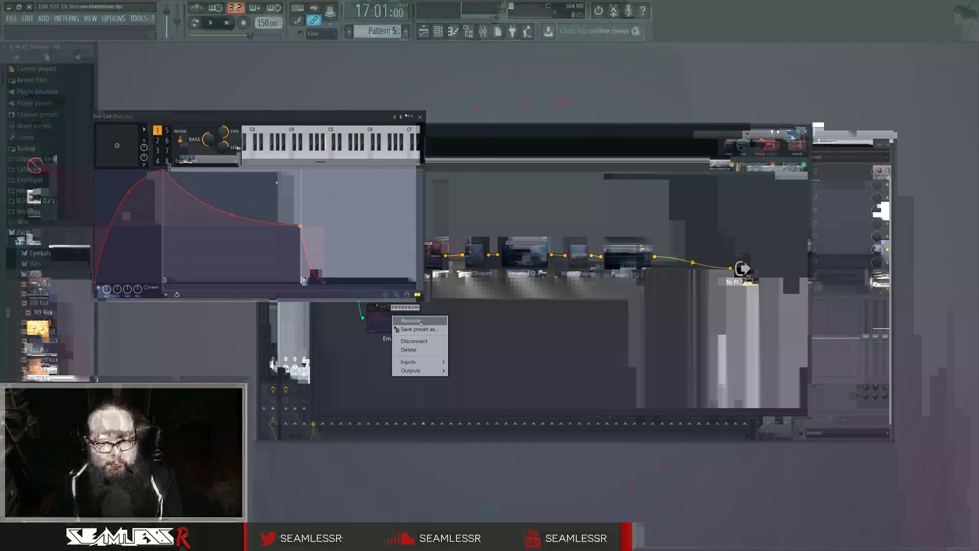
pyautogui.moveTo(412, 370)
pyautogui.moveTo(475, 371)
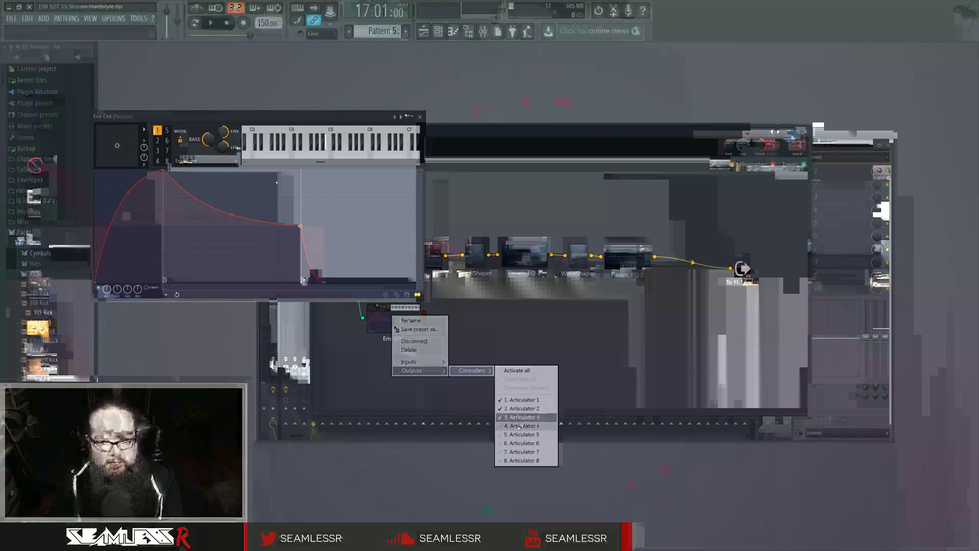
pyautogui.click(511, 425)
pyautogui.moveTo(327, 116); pyautogui.dragTo(315, 101)
pyautogui.click(57, 236)
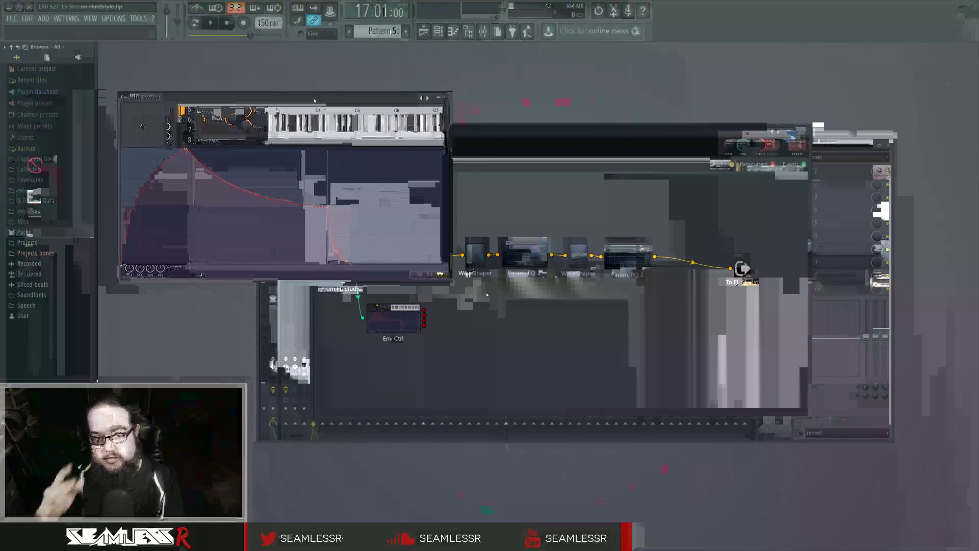
pyautogui.moveTo(315, 101); pyautogui.dragTo(308, 101)
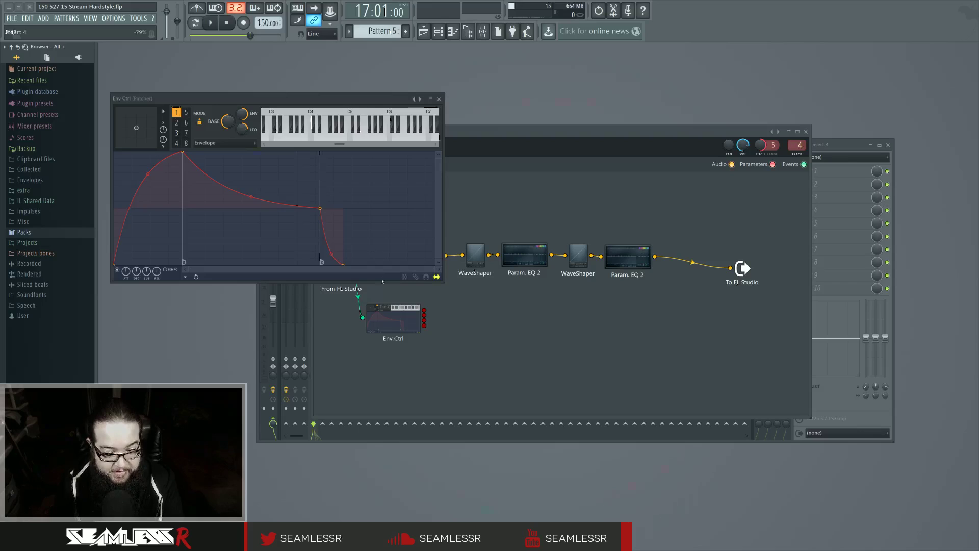
pyautogui.moveTo(347, 93); pyautogui.dragTo(435, 148)
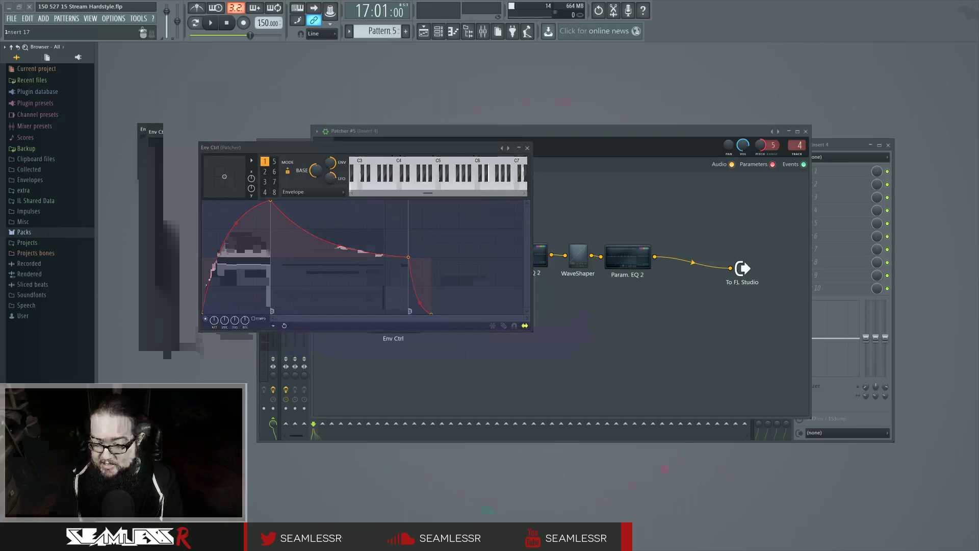
pyautogui.moveTo(420, 152); pyautogui.dragTo(402, 153)
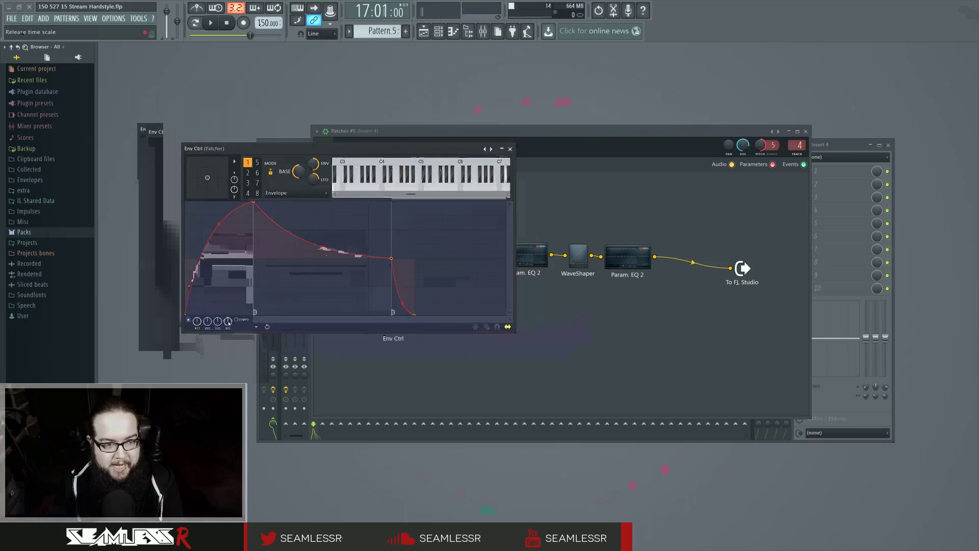
# Step: Activate band 4 frequency as a parameter input on the last Param. EQ 2 and move the band-pass up to about 530 Hz
pyautogui.moveTo(462, 147); pyautogui.dragTo(404, 111)
pyautogui.doubleClick(625, 255)
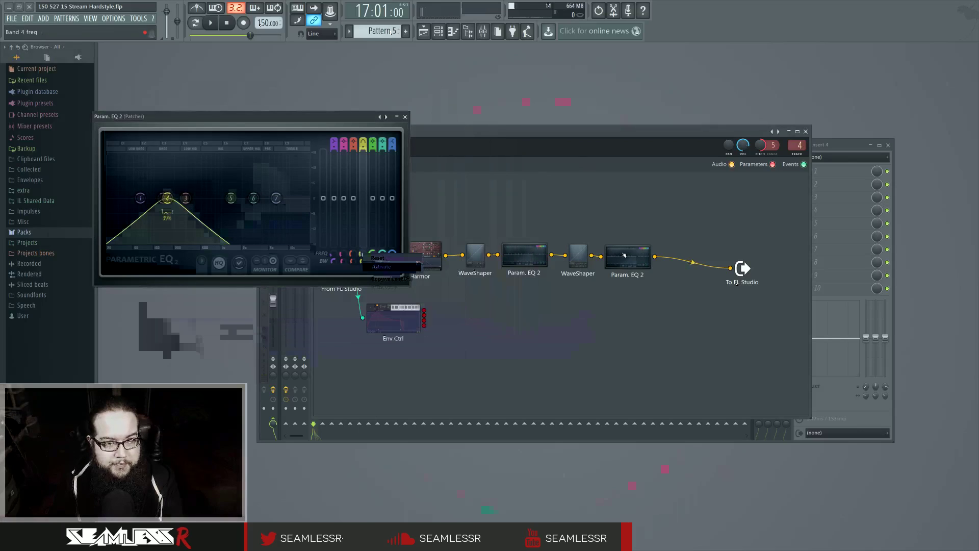
pyautogui.moveTo(167, 198); pyautogui.dragTo(210, 198)
pyautogui.scroll(5, 209, 198)
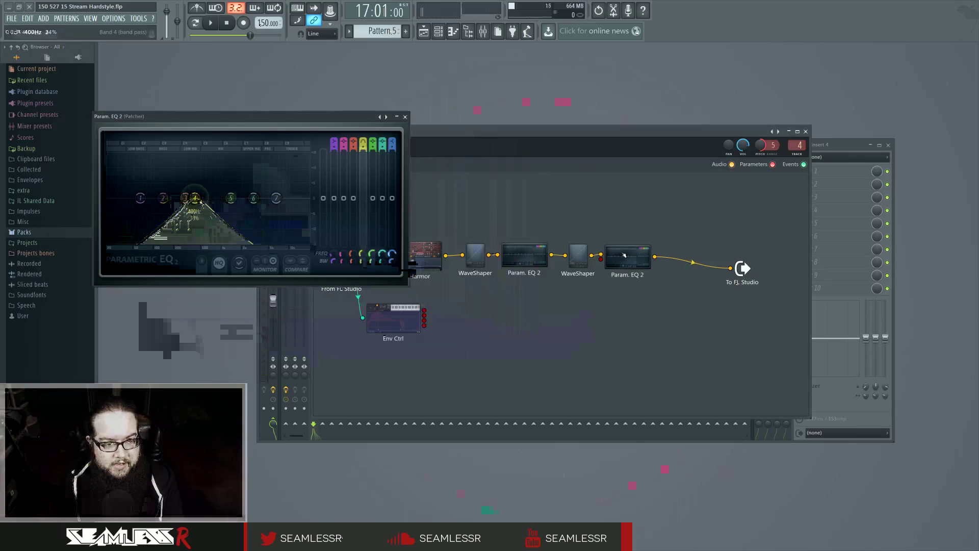
pyautogui.moveTo(210, 198); pyautogui.dragTo(204, 198)
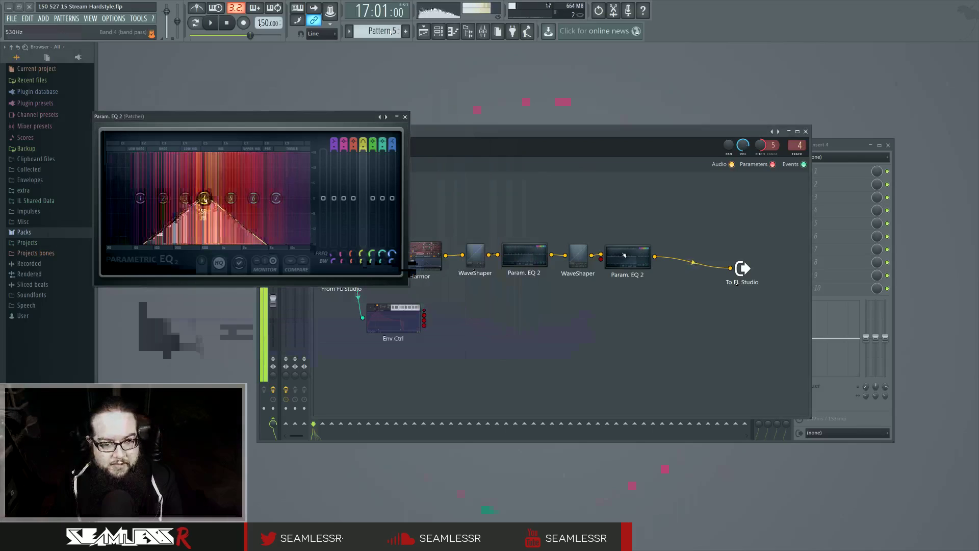
# Step: Link the first Env Ctrl output to the last Param. EQ 2's band 4 frequency input and check the filter's movement
pyautogui.moveTo(424, 310); pyautogui.dragTo(569, 258)
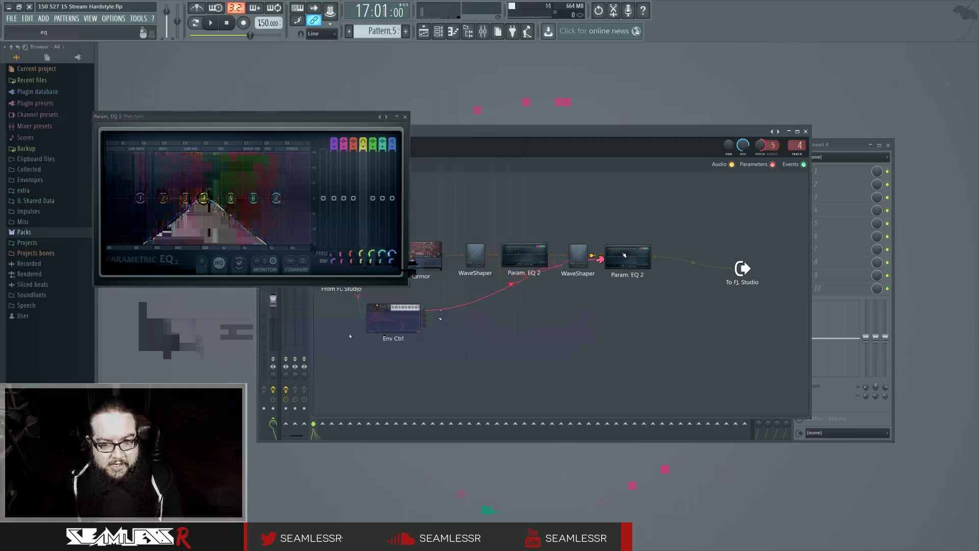
pyautogui.doubleClick(389, 322)
pyautogui.moveTo(330, 113); pyautogui.dragTo(325, 151)
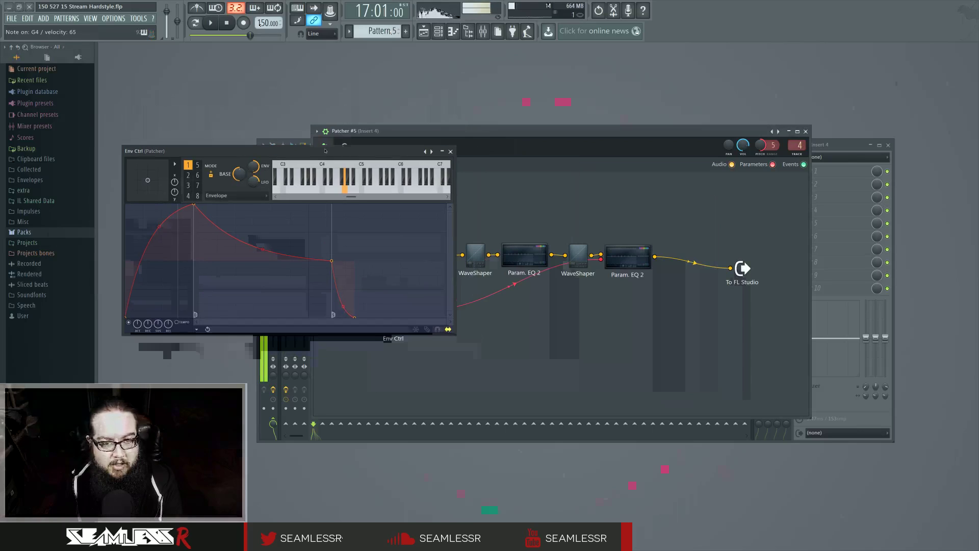
pyautogui.doubleClick(634, 256)
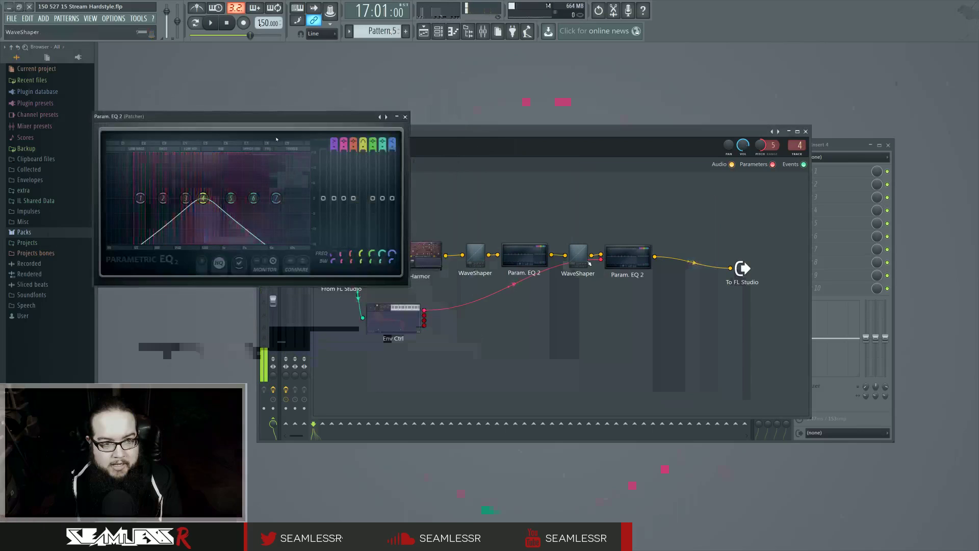
pyautogui.press('space')
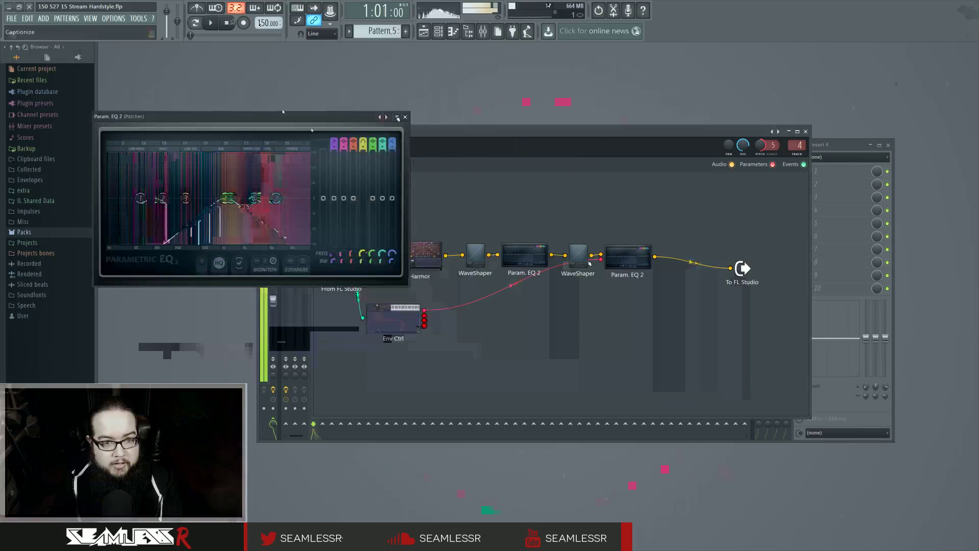
# Step: Clear the Env Ctrl's default envelope and draw a short three-point envelope with a quick rise and a longer fall
pyautogui.doubleClick(393, 317)
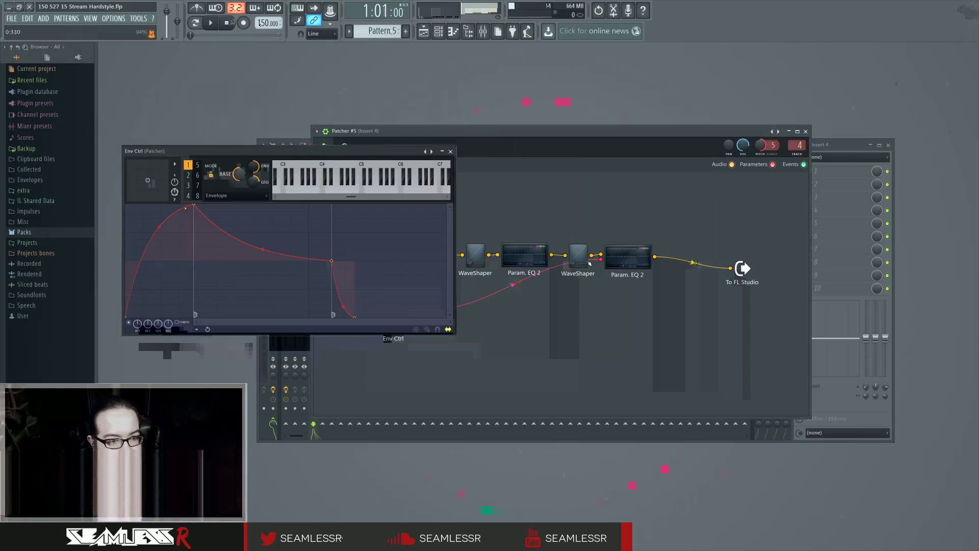
pyautogui.click(418, 329)
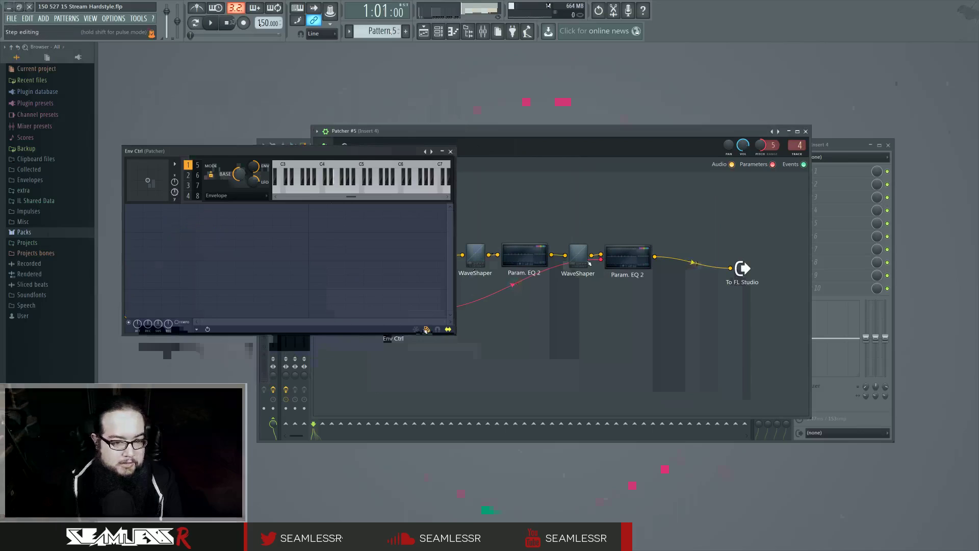
pyautogui.moveTo(128, 318); pyautogui.dragTo(124, 274)
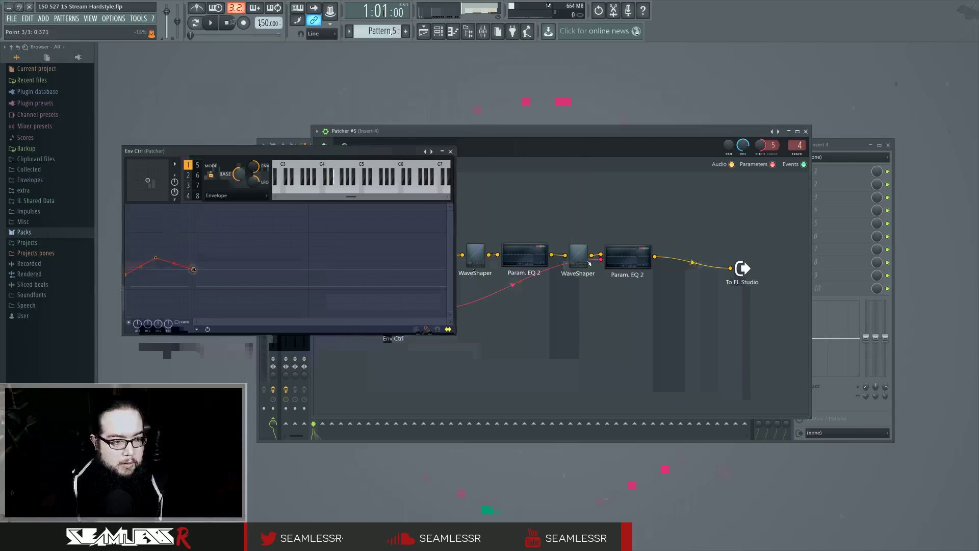
pyautogui.moveTo(193, 269); pyautogui.dragTo(213, 279)
pyautogui.moveTo(157, 258); pyautogui.dragTo(146, 257)
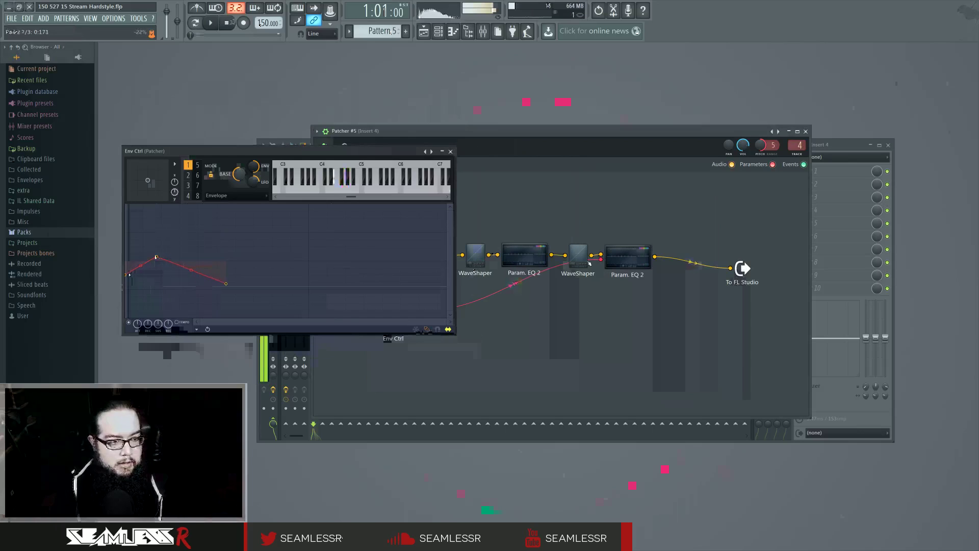
pyautogui.moveTo(146, 257); pyautogui.dragTo(151, 259)
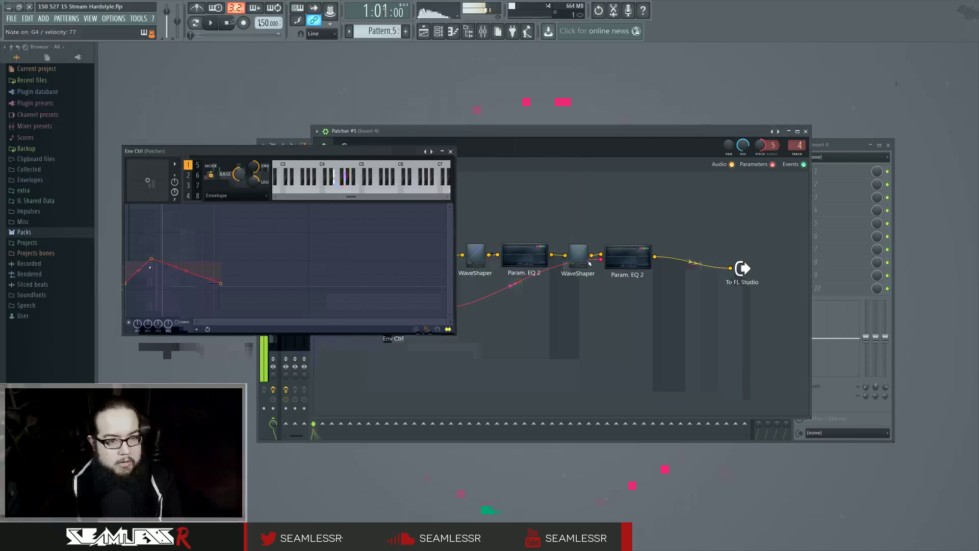
pyautogui.click(450, 152)
# Step: Place the Env Ctrl beneath Harmor and add a copy of Harmor as a parallel branch feeding To FL Studio
pyautogui.moveTo(392, 318); pyautogui.dragTo(422, 300)
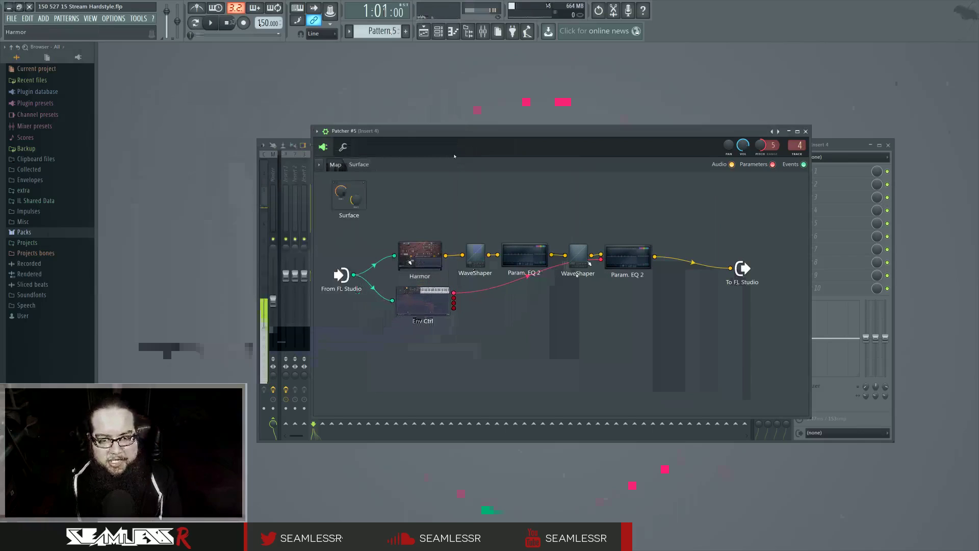
pyautogui.rightClick(419, 253)
pyautogui.click(427, 267)
pyautogui.rightClick(399, 358)
pyautogui.click(412, 364)
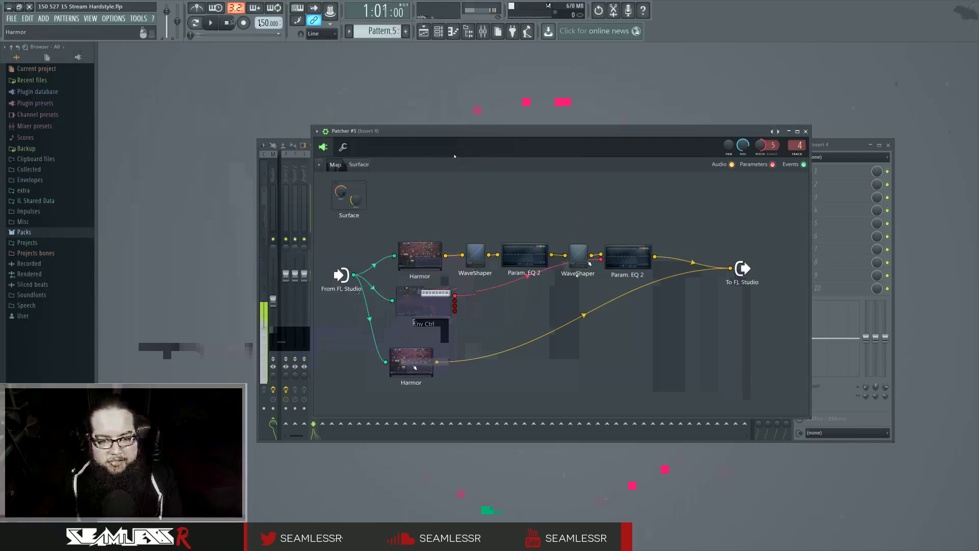
# Step: Replace the copied Harmor's volume envelope with a very short decay from full level down to zero
pyautogui.click(411, 364)
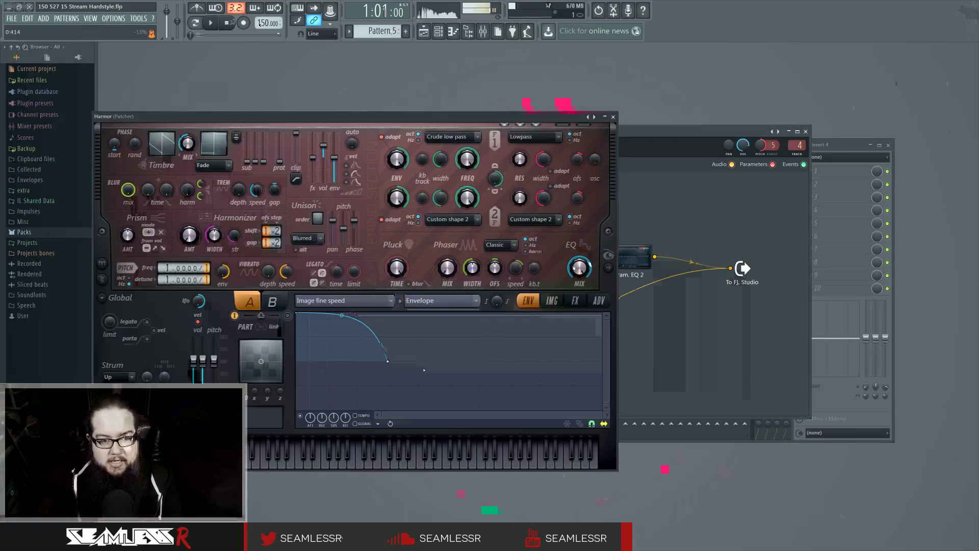
pyautogui.click(393, 305)
pyautogui.click(341, 379)
pyautogui.rightClick(541, 407)
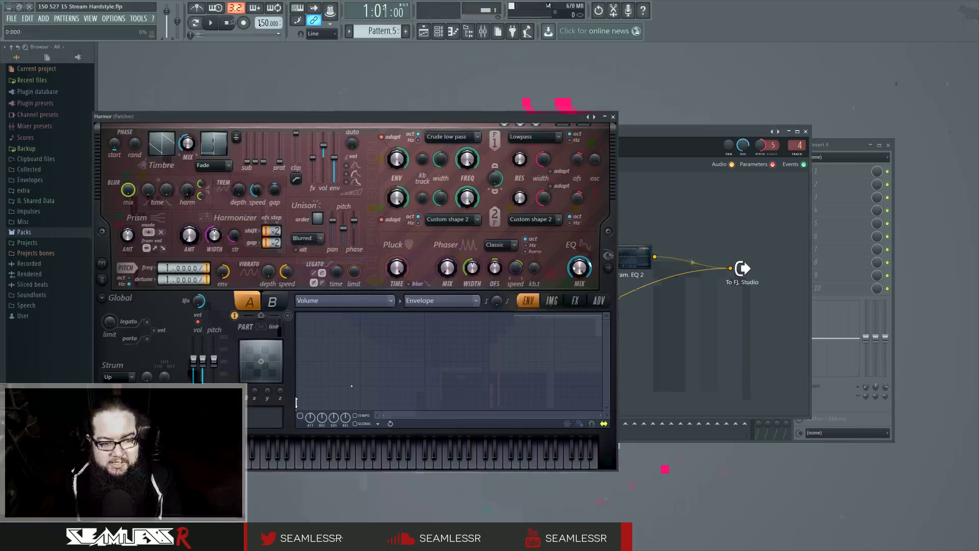
pyautogui.click(328, 410)
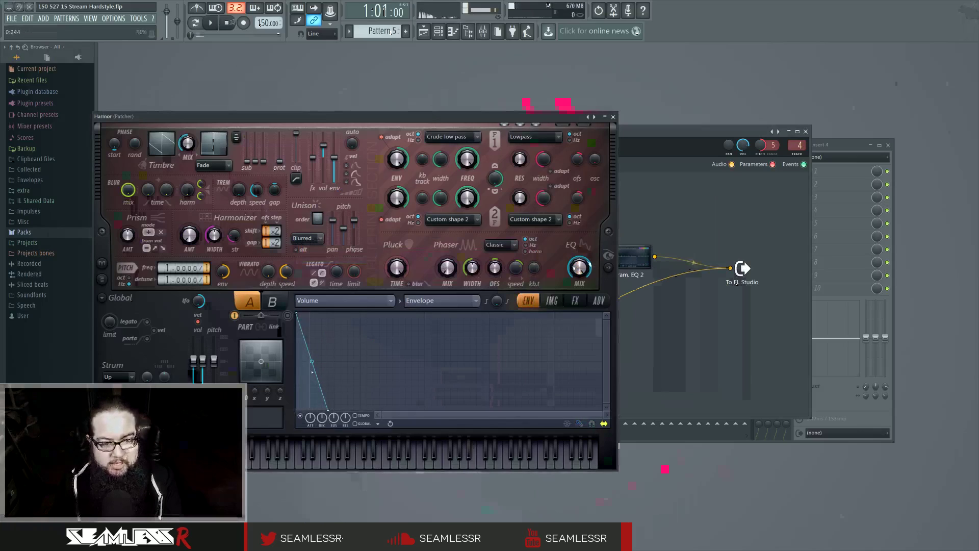
pyautogui.moveTo(328, 410); pyautogui.dragTo(307, 409)
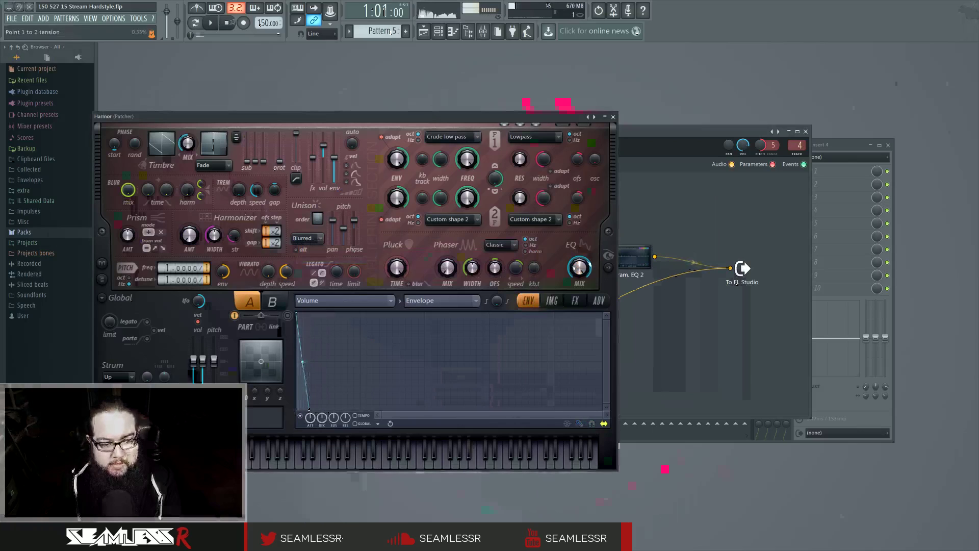
pyautogui.click(613, 116)
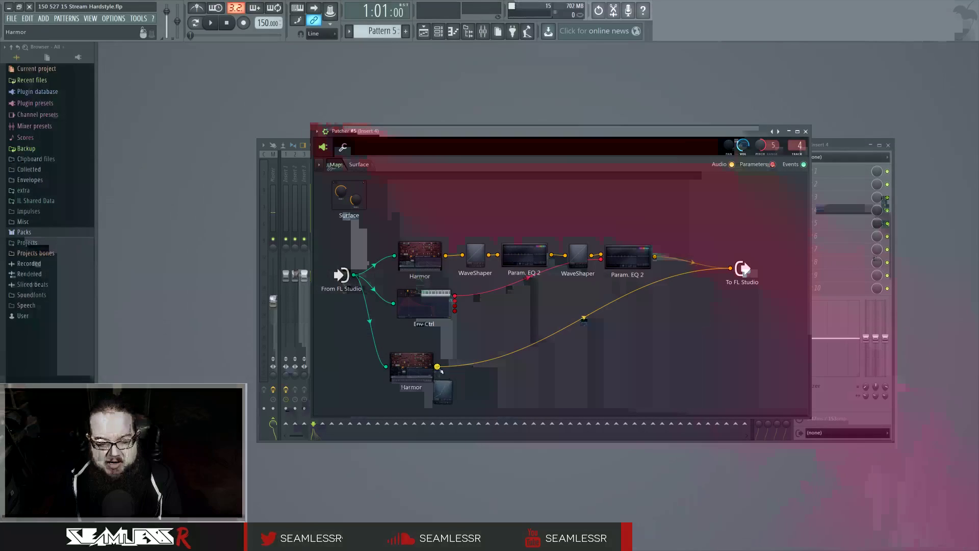
# Step: Insert a WaveShaper after the copied Harmor, bend its curve steeply toward the upper left, and review Harmor's volume envelope
pyautogui.moveTo(441, 371); pyautogui.dragTo(440, 368)
pyautogui.doubleClick(467, 367)
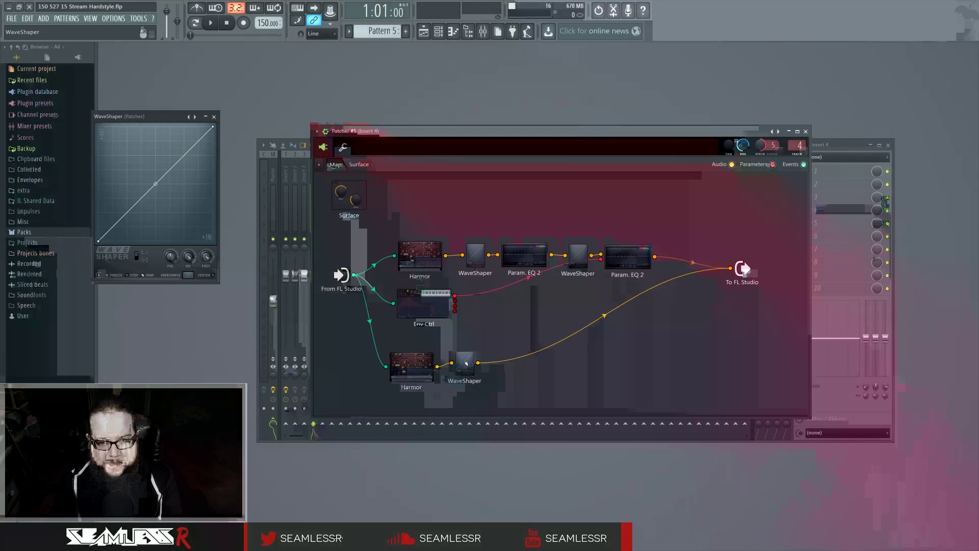
pyautogui.moveTo(157, 184); pyautogui.dragTo(109, 131)
pyautogui.rightClick(145, 132)
pyautogui.doubleClick(411, 366)
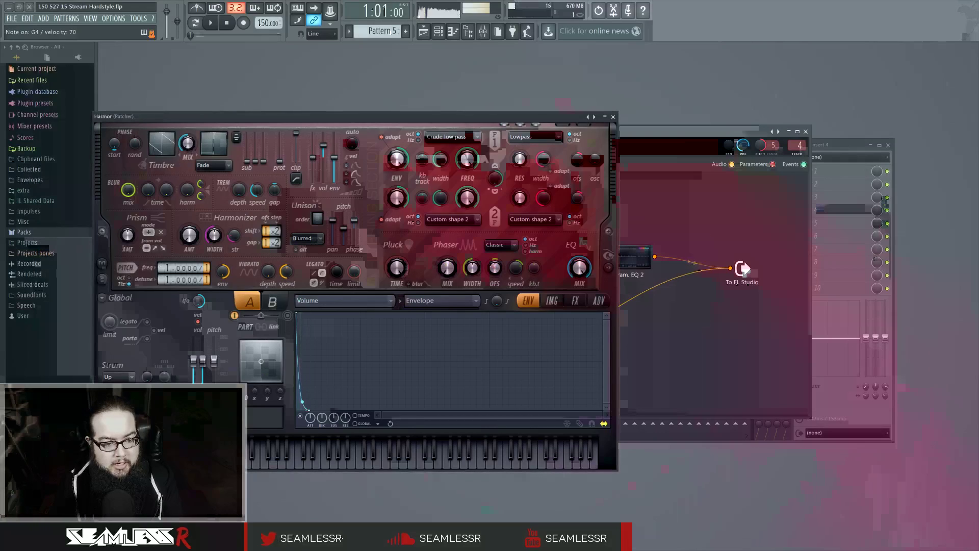
pyautogui.click(614, 117)
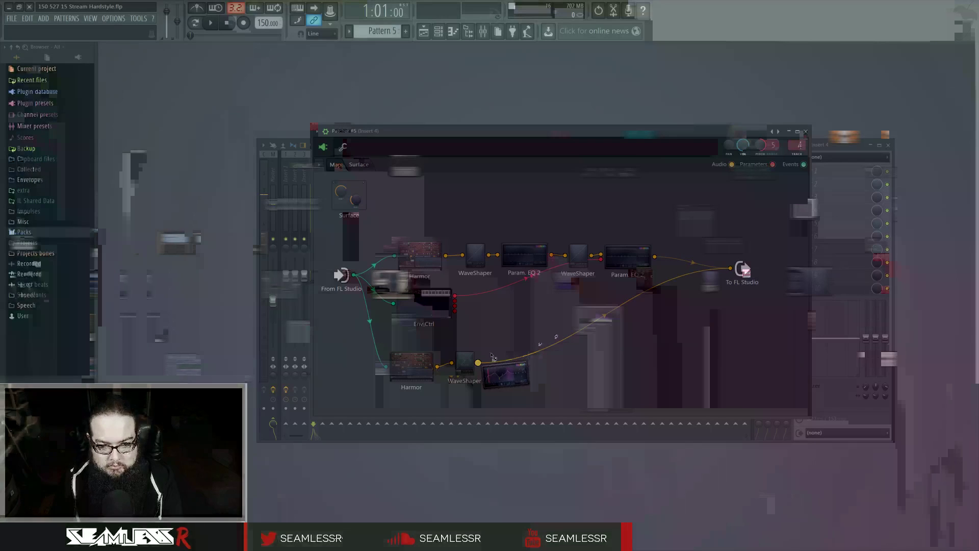
# Step: Insert a Param. EQ 2 after the new WaveShaper and boost band 5 by about 17.4 dB near 694 Hz
pyautogui.doubleClick(508, 364)
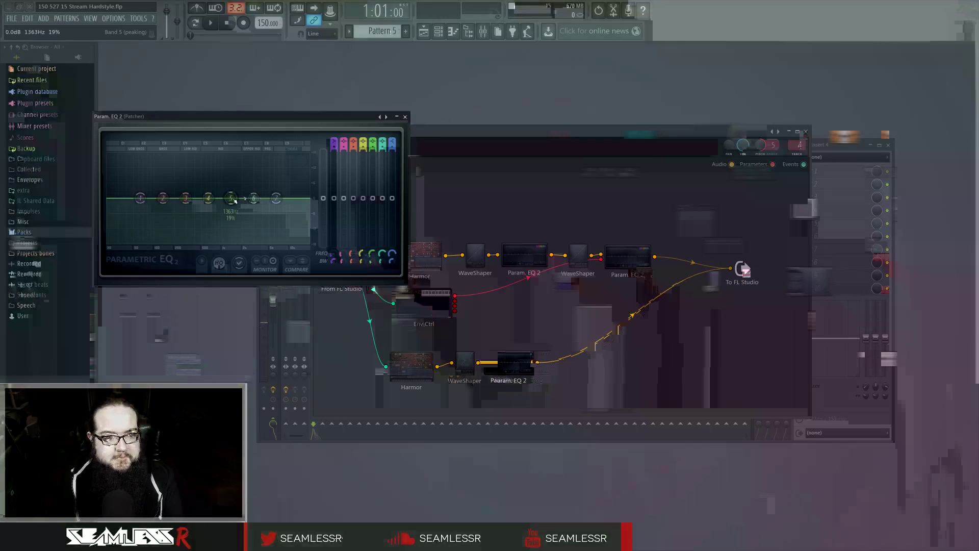
pyautogui.moveTo(202, 169); pyautogui.dragTo(209, 163)
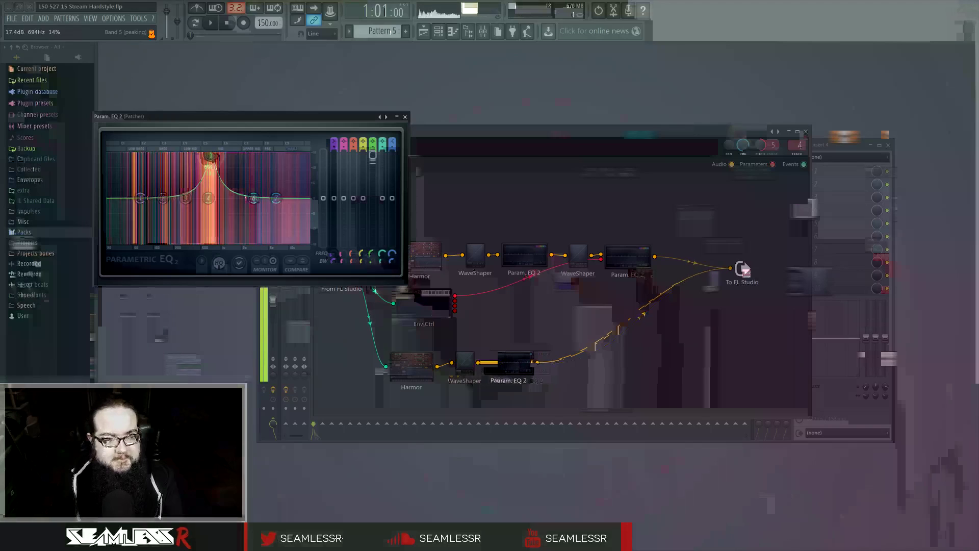
# Step: Make band 1 of the new Param. EQ 2 a steep high-pass filter and move it up just below the band 5 boost
pyautogui.rightClick(141, 198)
pyautogui.moveTo(162, 222)
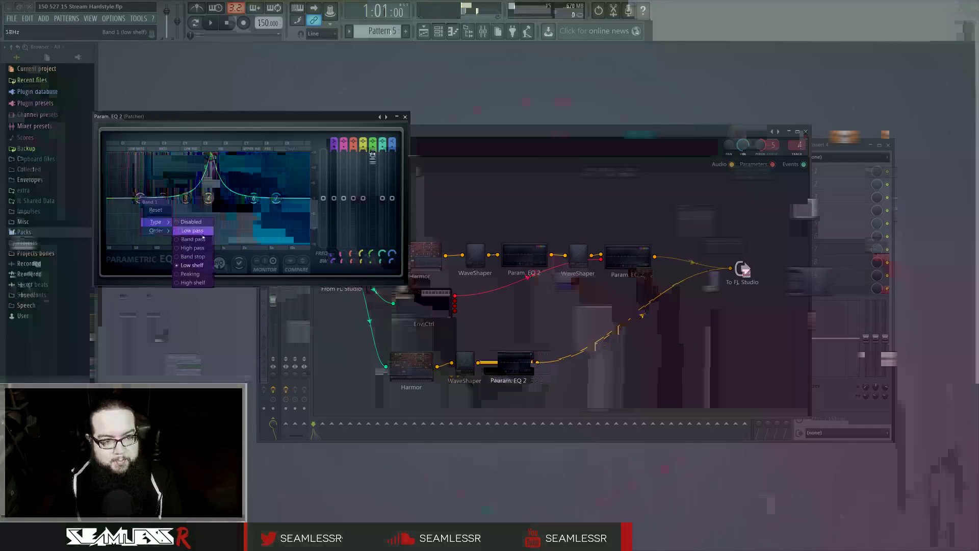
pyautogui.click(200, 249)
pyautogui.rightClick(140, 198)
pyautogui.click(189, 231)
pyautogui.moveTo(140, 197); pyautogui.dragTo(209, 199)
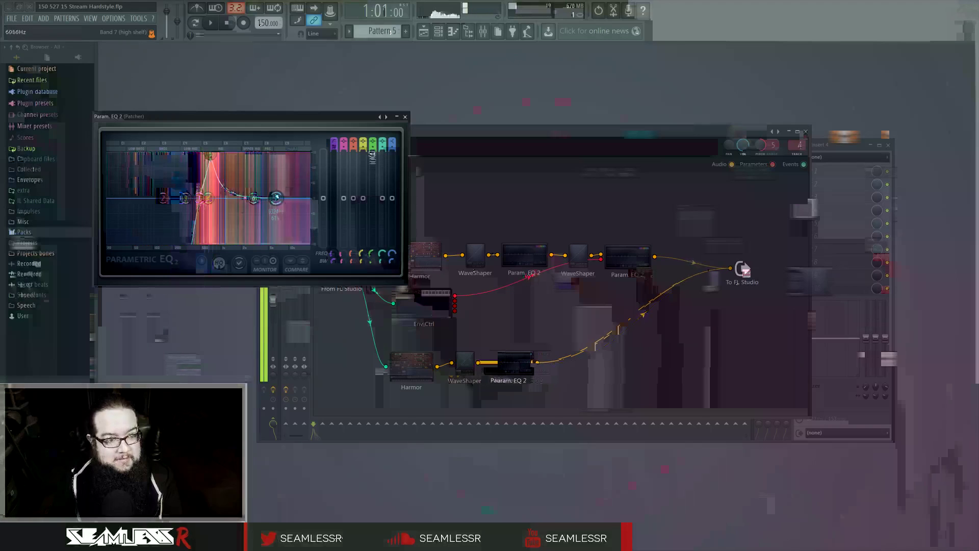
# Step: Pull the high-shelf band 7 down and set the band 5 boost to Steep 8, shifting it slightly lower in frequency
pyautogui.rightClick(210, 156)
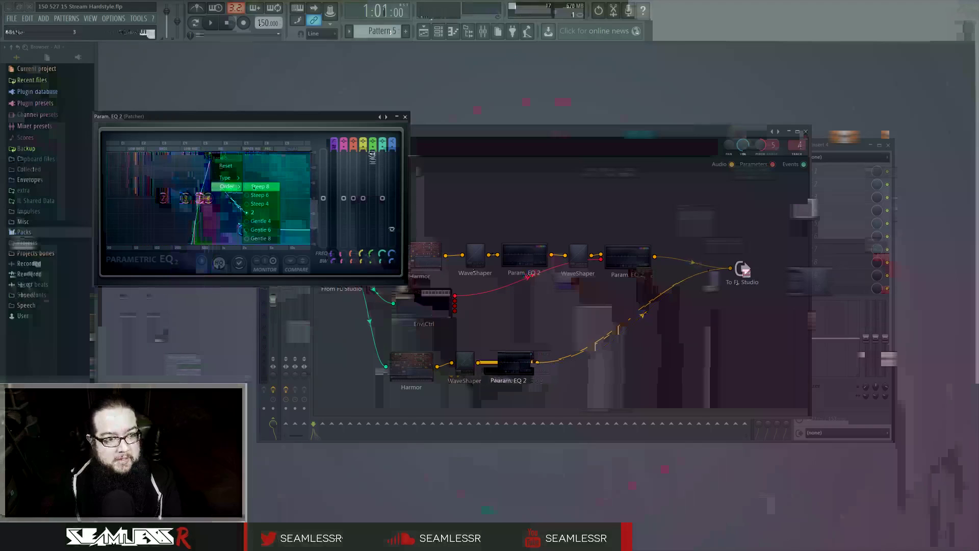
pyautogui.click(257, 187)
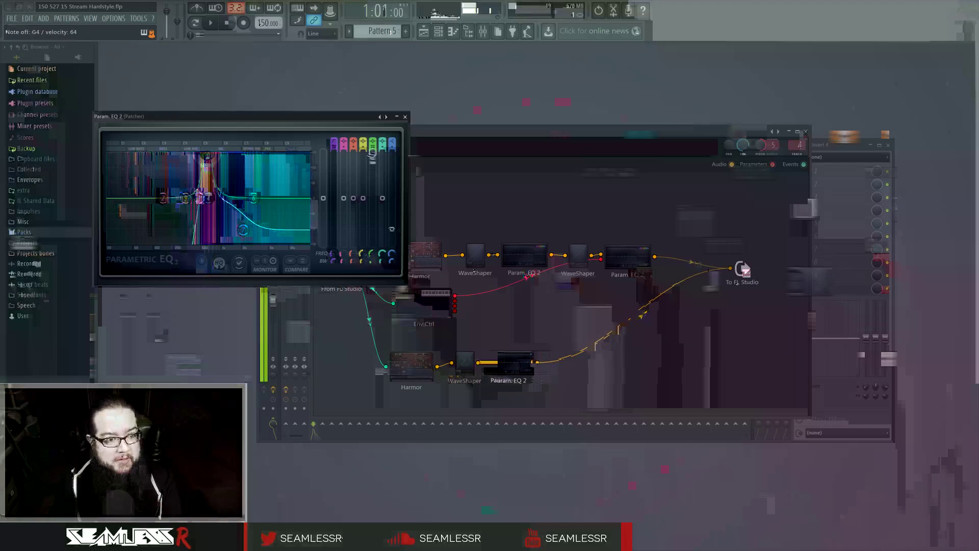
pyautogui.moveTo(207, 155); pyautogui.dragTo(206, 164)
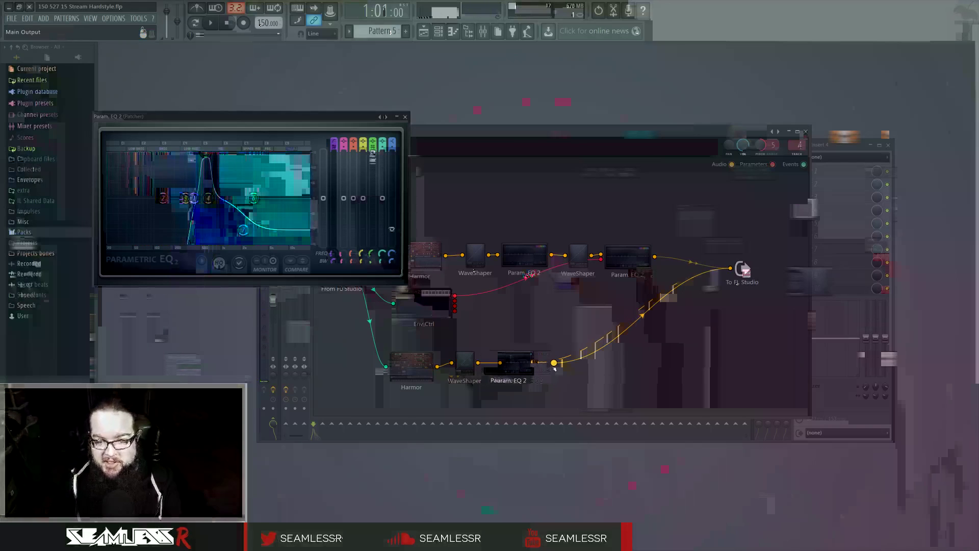
# Step: Insert a WaveShaper after the click layer's Param. EQ 2 and bend its curve
pyautogui.middleClick(556, 364)
pyautogui.click(556, 364)
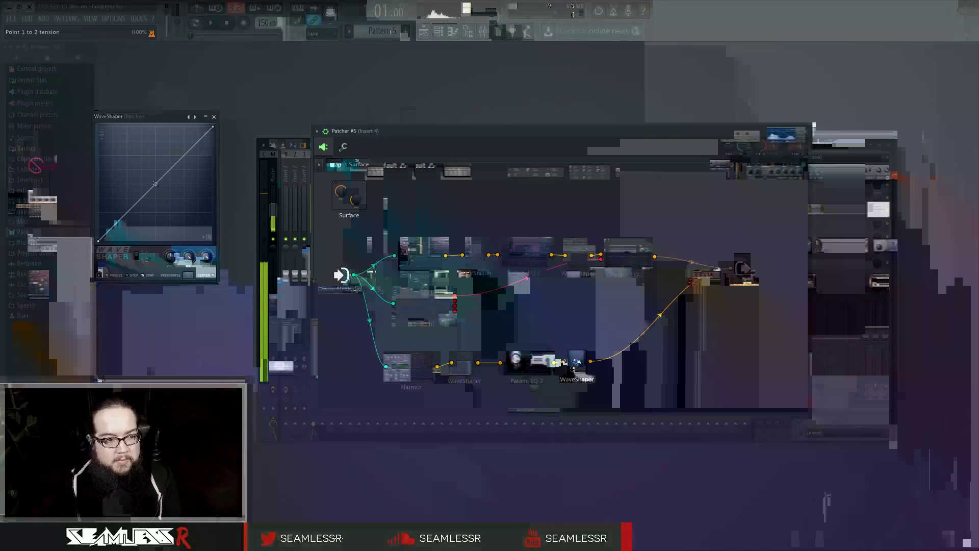
pyautogui.moveTo(156, 126); pyautogui.dragTo(174, 151)
# Step: Retune band 5 of the click layer's Param. EQ 2 to about 630 Hz and audition the kick
pyautogui.click(516, 359)
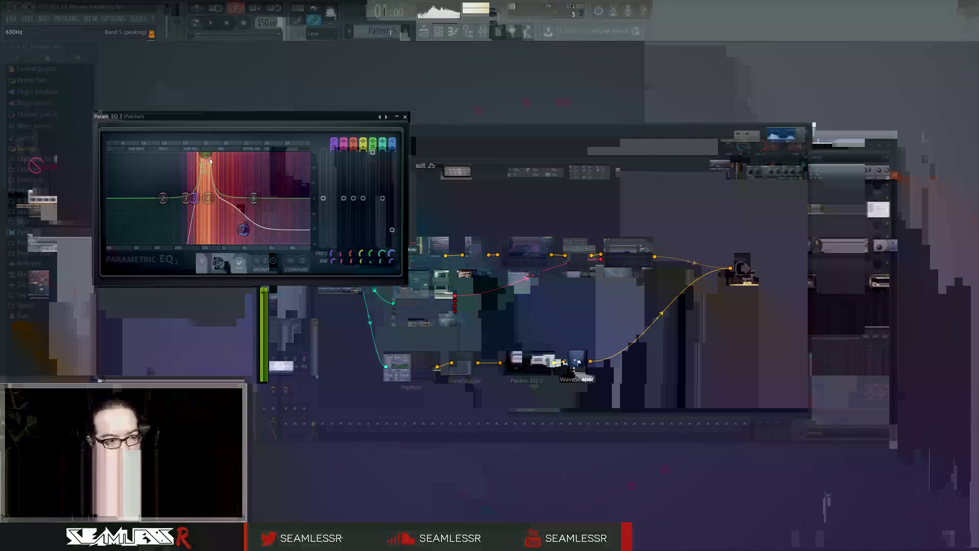
pyautogui.moveTo(192, 154); pyautogui.dragTo(206, 154)
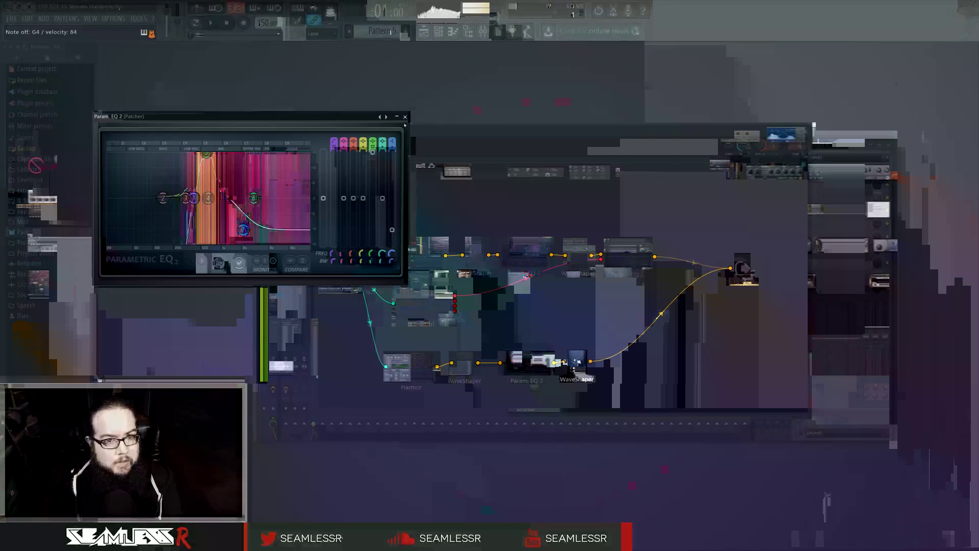
pyautogui.click(405, 117)
pyautogui.press('b')
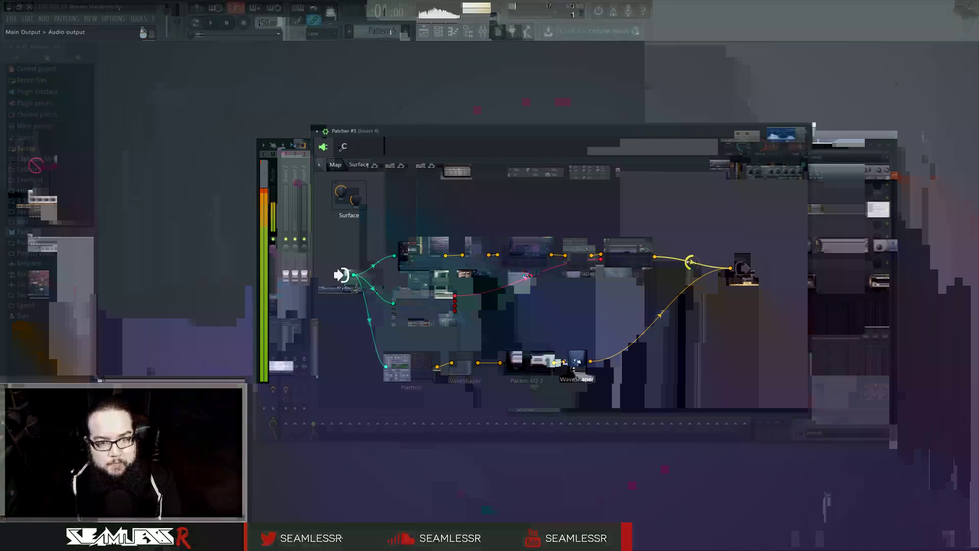
# Step: Move the main chain's last Param. EQ 2 slightly lower in the map and reposition the Patcher window
pyautogui.moveTo(629, 257); pyautogui.dragTo(635, 274)
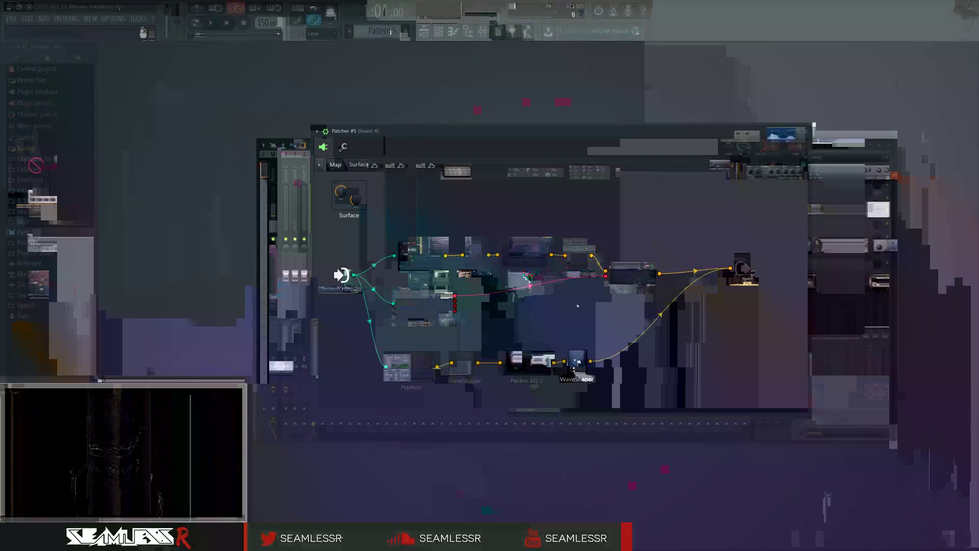
pyautogui.press('b')
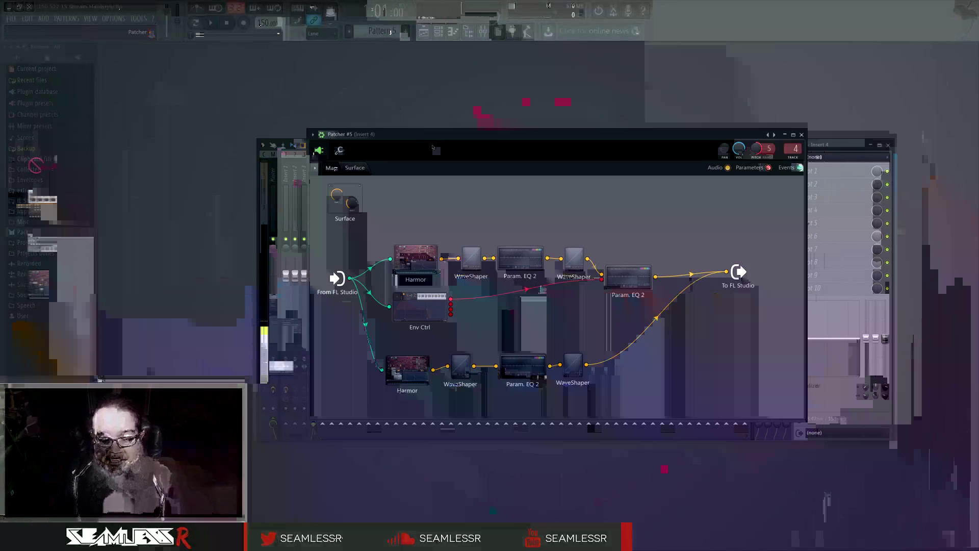
pyautogui.moveTo(413, 126); pyautogui.dragTo(400, 121)
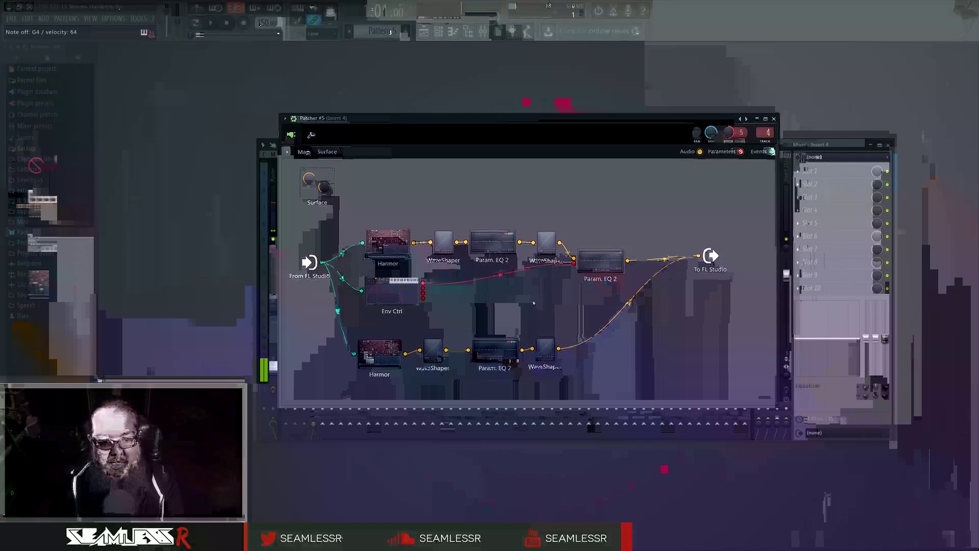
# Step: Activate the pre amp and mix parameters of the main chain's second WaveShaper as control inputs
pyautogui.click(547, 245)
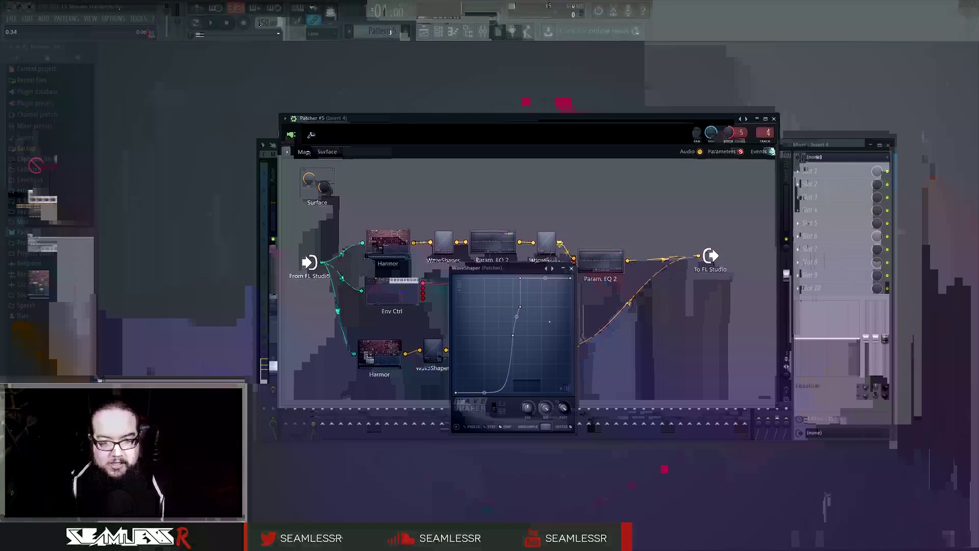
pyautogui.rightClick(528, 407)
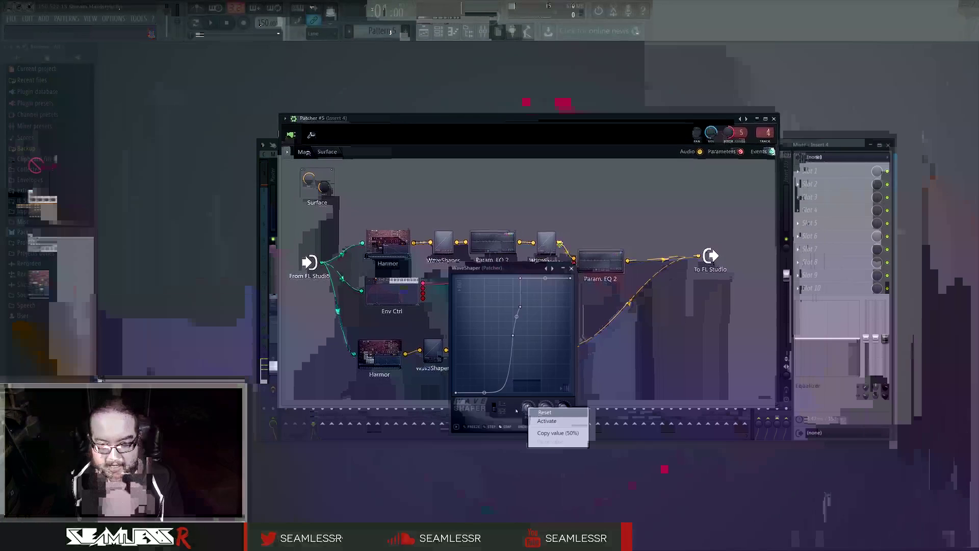
pyautogui.click(547, 421)
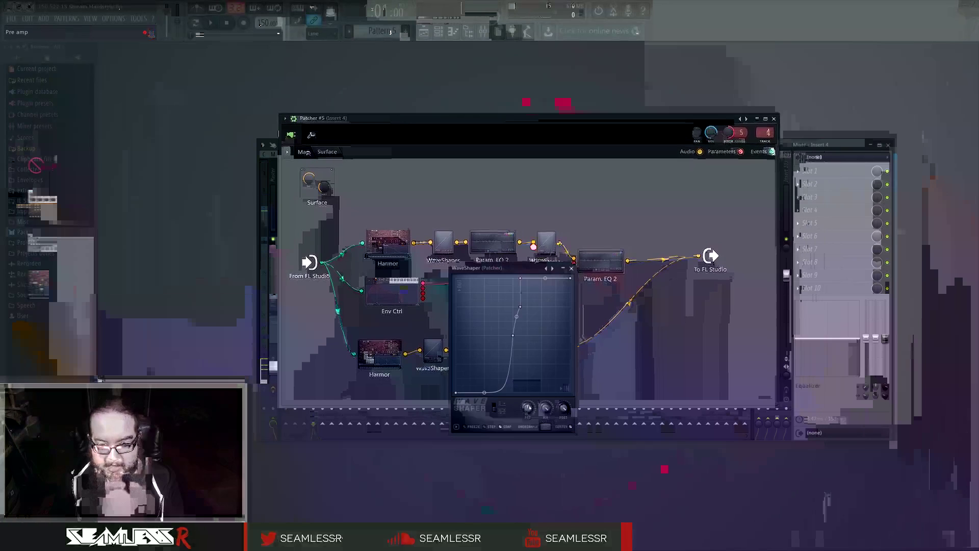
pyautogui.rightClick(545, 407)
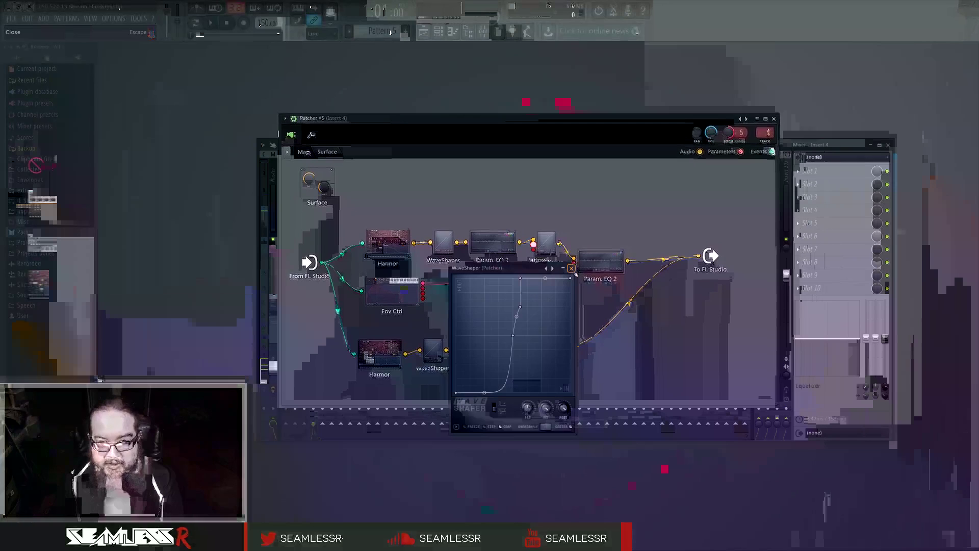
pyautogui.click(571, 269)
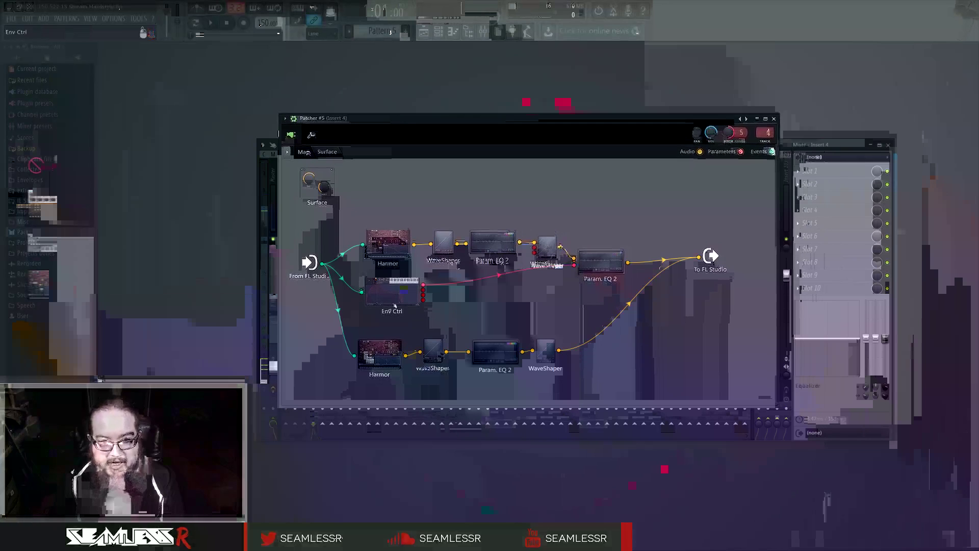
# Step: Connect two more Env Ctrl outputs to the newly activated parameter inputs of the main chain's second WaveShaper
pyautogui.moveTo(427, 293); pyautogui.dragTo(467, 273)
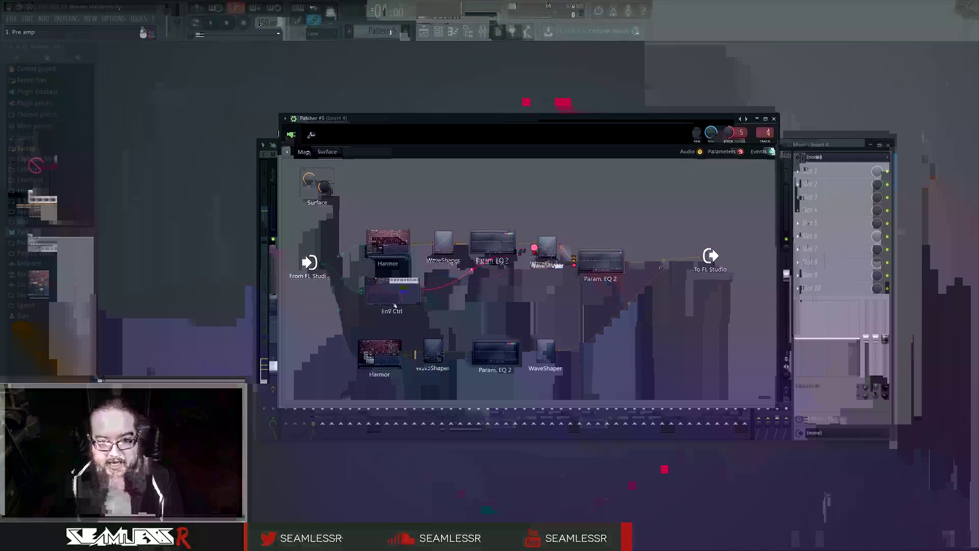
pyautogui.moveTo(534, 248); pyautogui.dragTo(534, 248)
pyautogui.moveTo(424, 295); pyautogui.dragTo(533, 257)
# Step: Draw a straight decay in Env Ctrl's articulator 2, falling from full level to about the midpoint
pyautogui.doubleClick(402, 288)
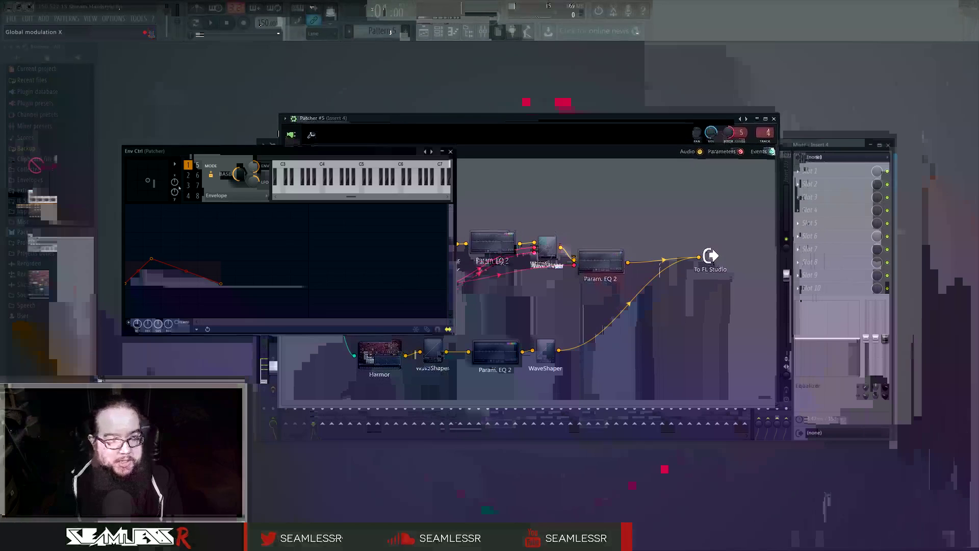
pyautogui.click(427, 329)
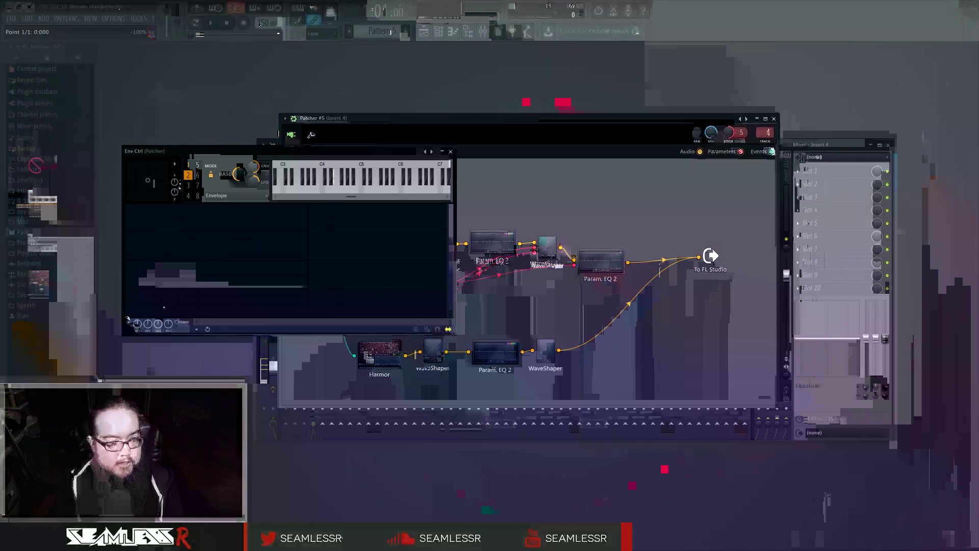
pyautogui.rightClick(216, 262)
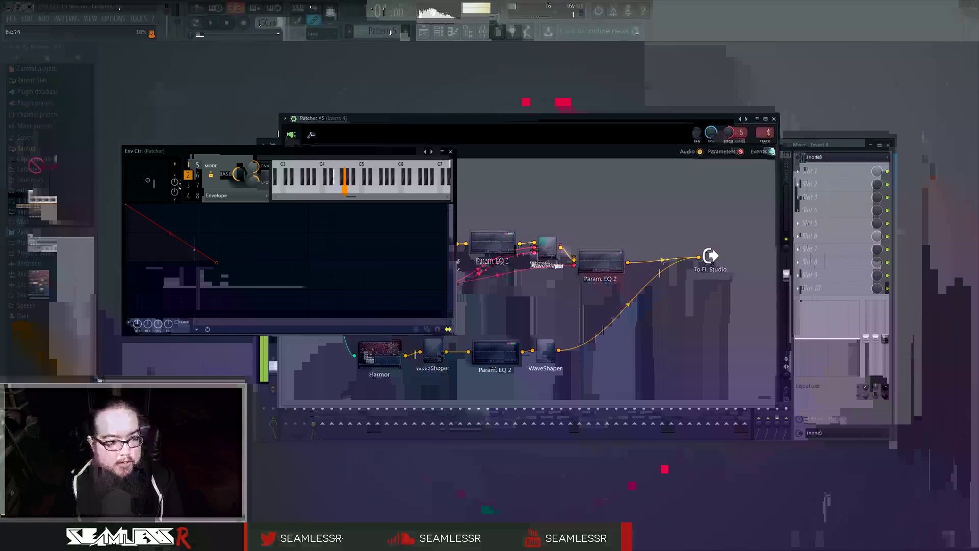
pyautogui.moveTo(170, 233)
pyautogui.mouseDown()
pyautogui.moveTo(171, 251)
pyautogui.moveTo(170, 211)
pyautogui.moveTo(171, 232)
pyautogui.mouseUp()
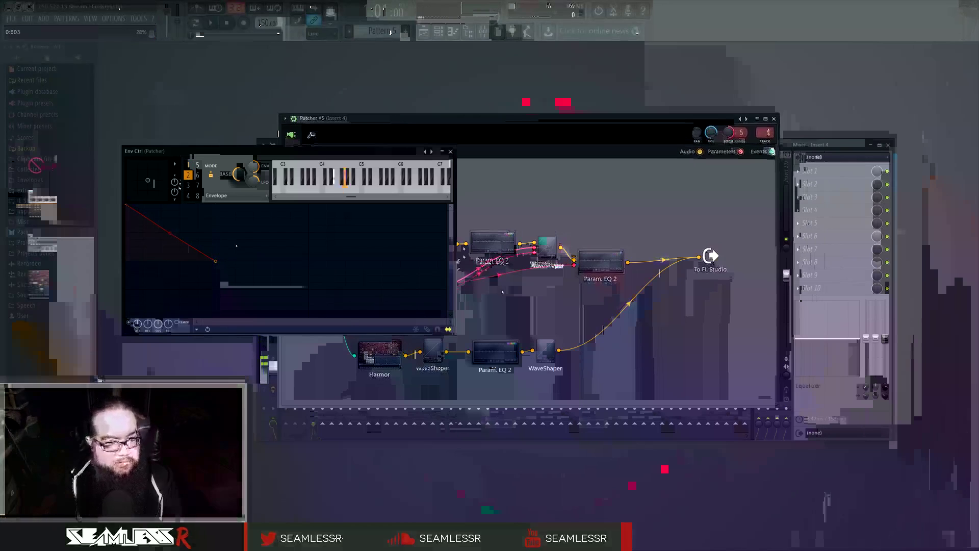
# Step: Bow articulator 3's short envelope upward so it rises quickly from zero to full level, and close Env Ctrl
pyautogui.click(188, 185)
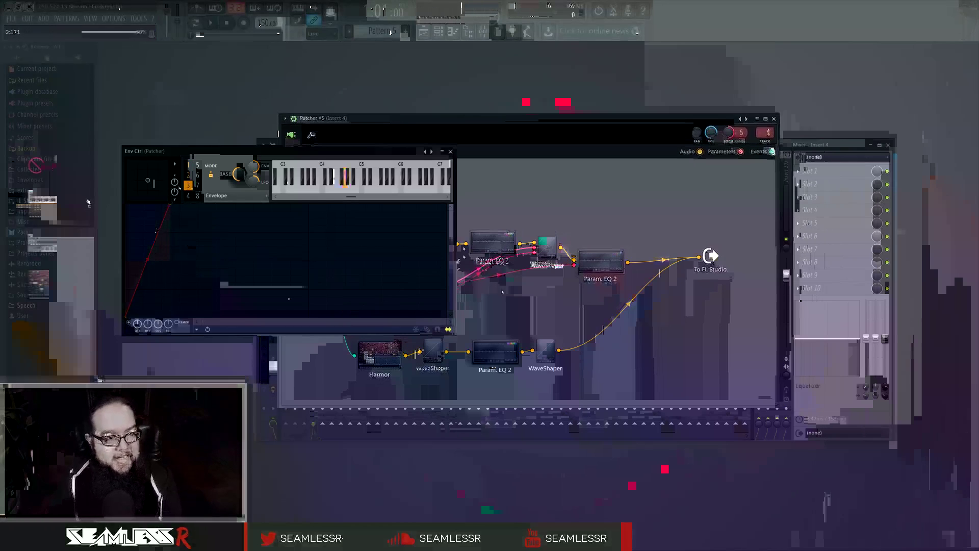
pyautogui.moveTo(148, 260); pyautogui.dragTo(147, 215)
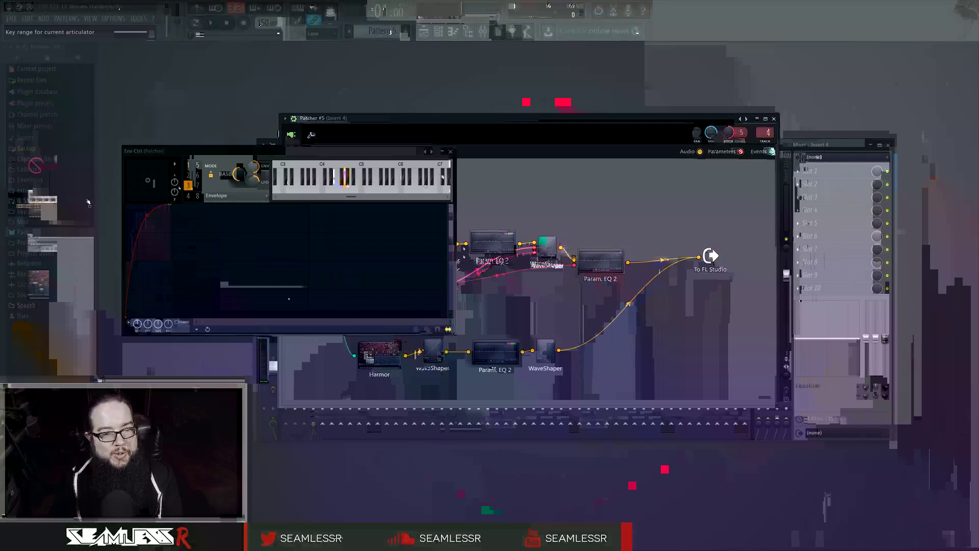
pyautogui.click(451, 152)
# Step: Flatten the Image fine speed envelope's curve slightly in the main Harmor, checking its image page and expanded visualizer
pyautogui.doubleClick(387, 244)
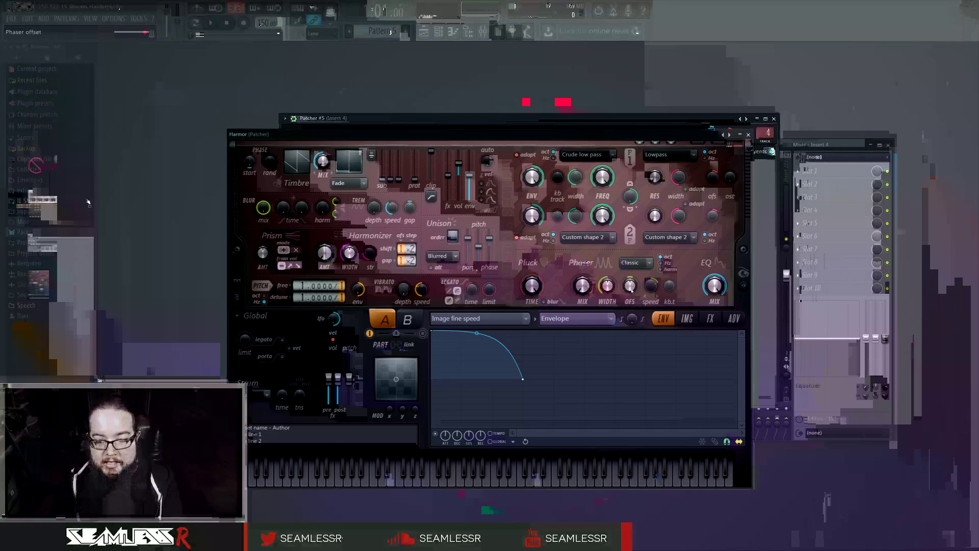
pyautogui.click(687, 319)
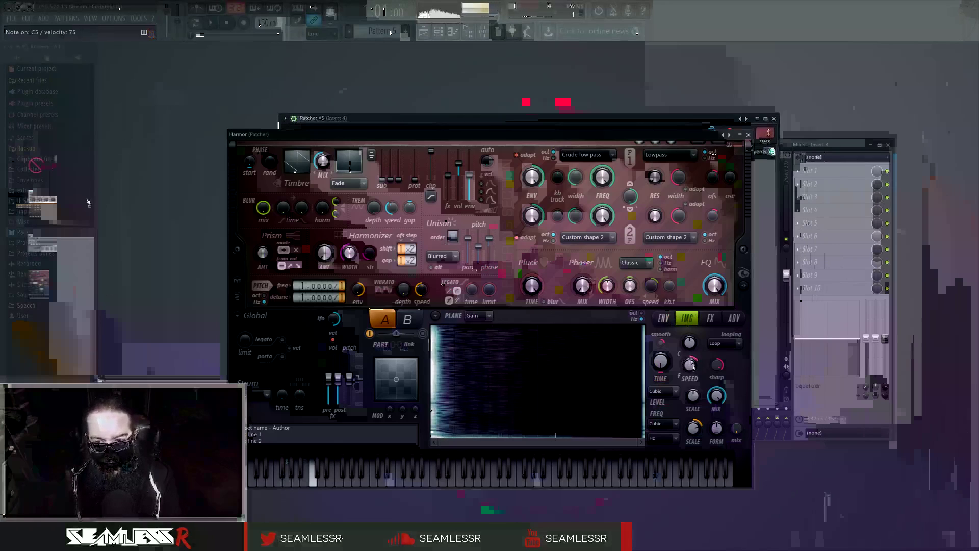
pyautogui.click(747, 291)
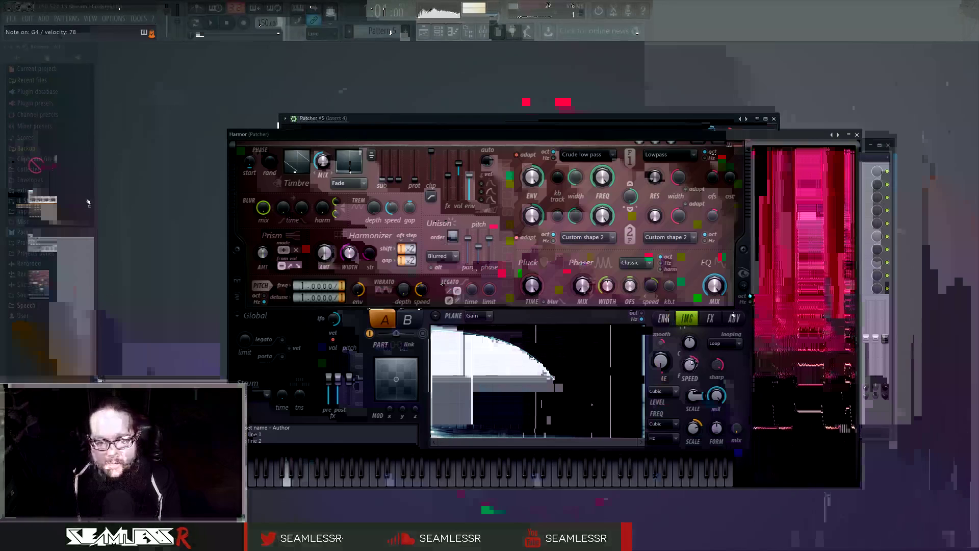
pyautogui.moveTo(492, 332); pyautogui.dragTo(492, 347)
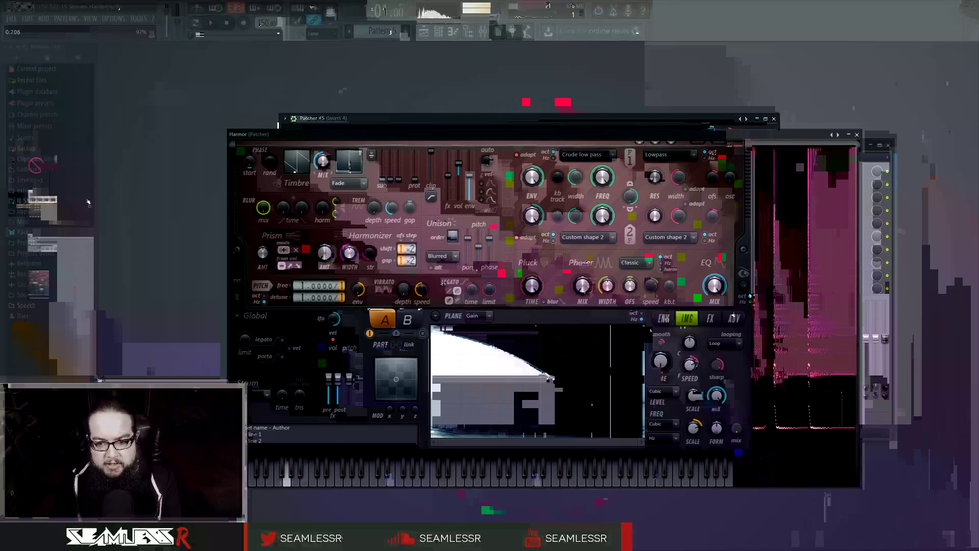
pyautogui.click(686, 318)
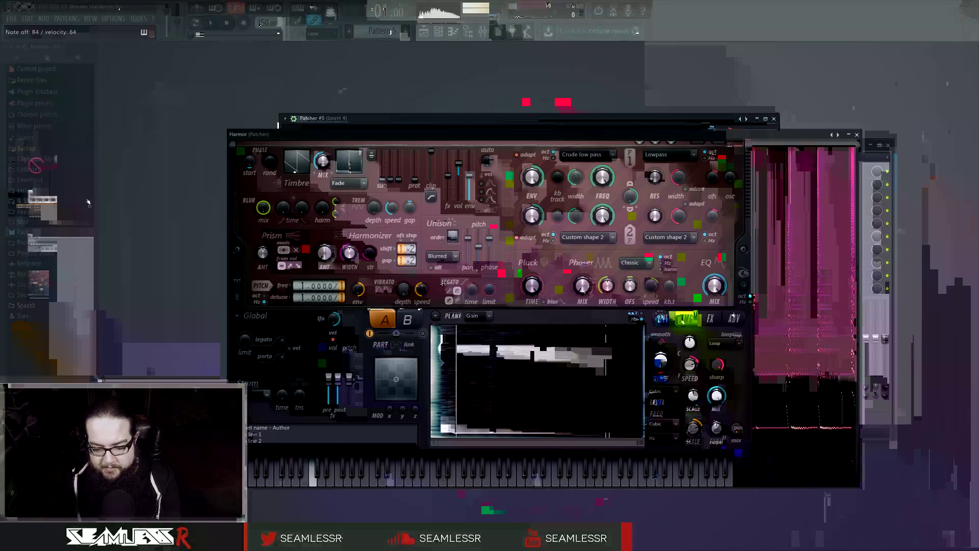
pyautogui.click(857, 135)
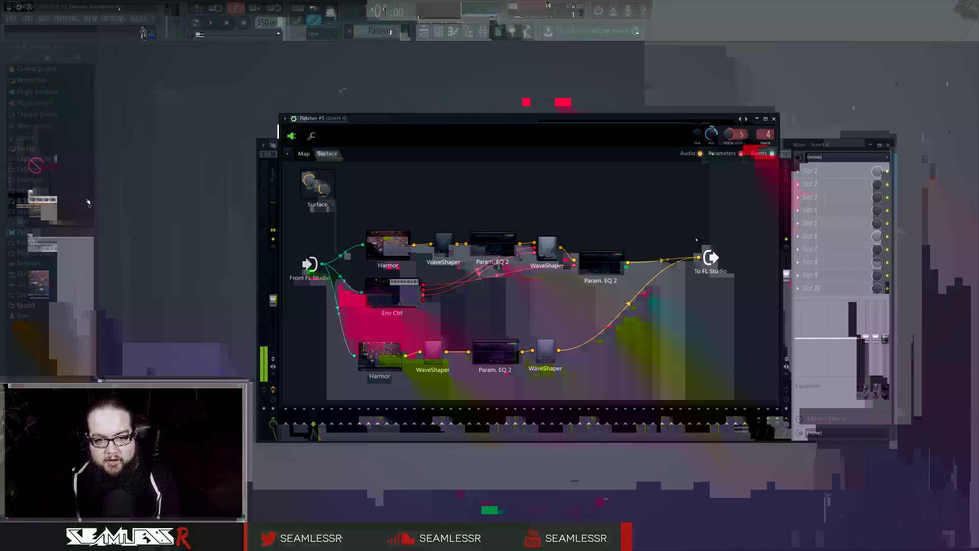
# Step: Set the copied Harmor's Pitch keyboard mapping to a straight line falling from maximum at the lowest key to minimum at the highest
pyautogui.doubleClick(380, 353)
pyautogui.click(331, 301)
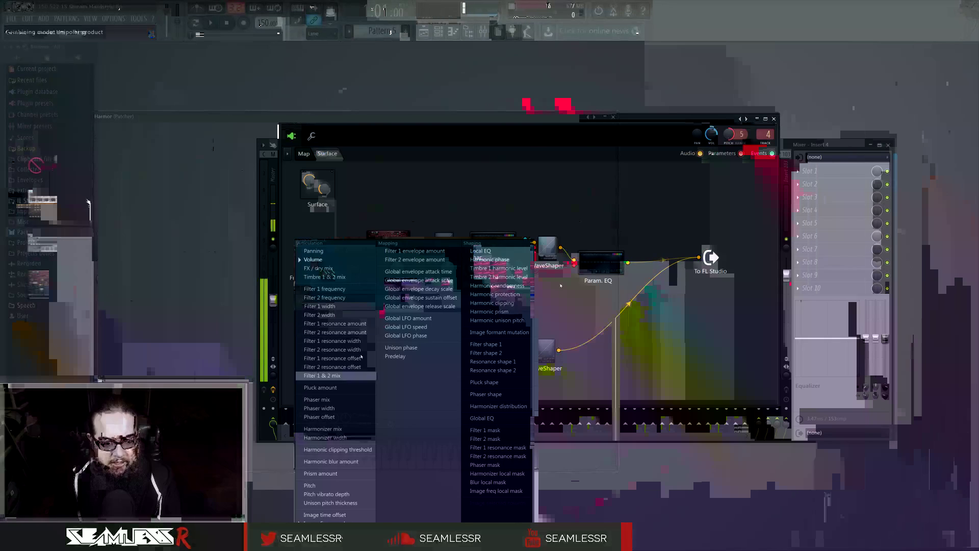
pyautogui.click(340, 488)
pyautogui.click(438, 300)
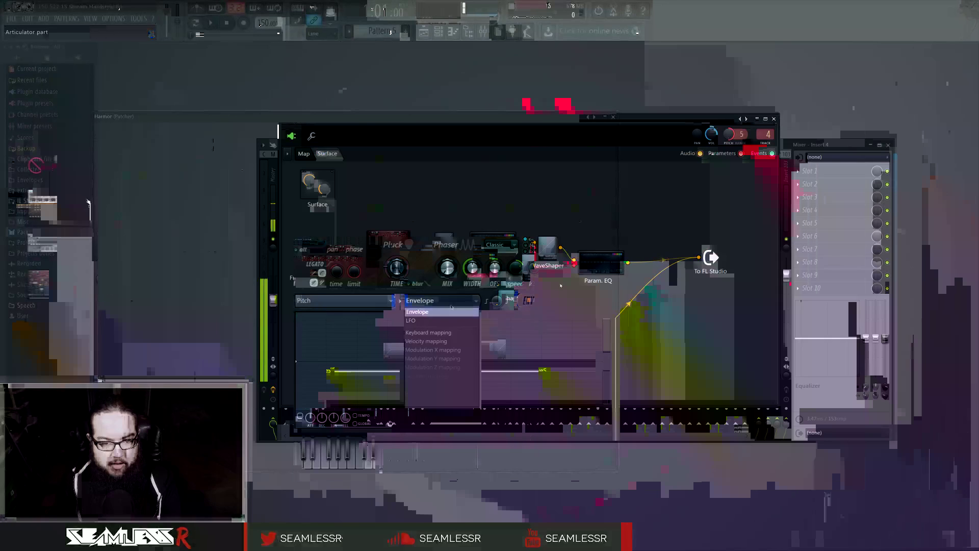
pyautogui.click(458, 334)
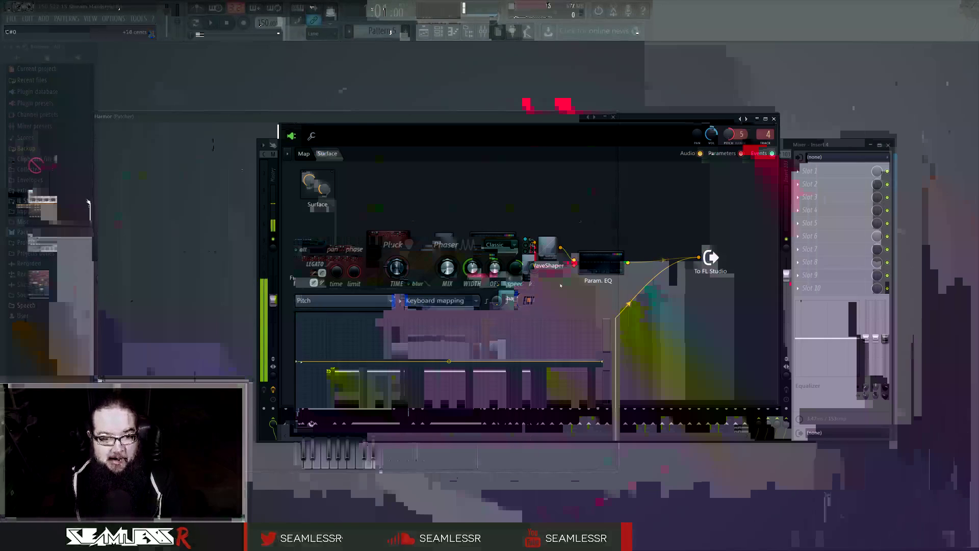
pyautogui.moveTo(606, 345); pyautogui.dragTo(606, 442)
pyautogui.moveTo(297, 335); pyautogui.dragTo(296, 300)
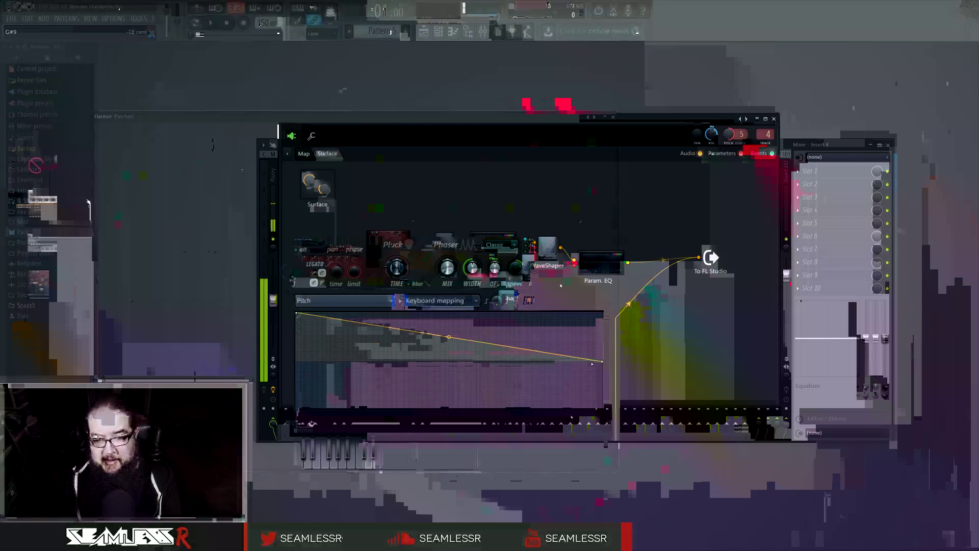
pyautogui.moveTo(592, 364); pyautogui.dragTo(590, 439)
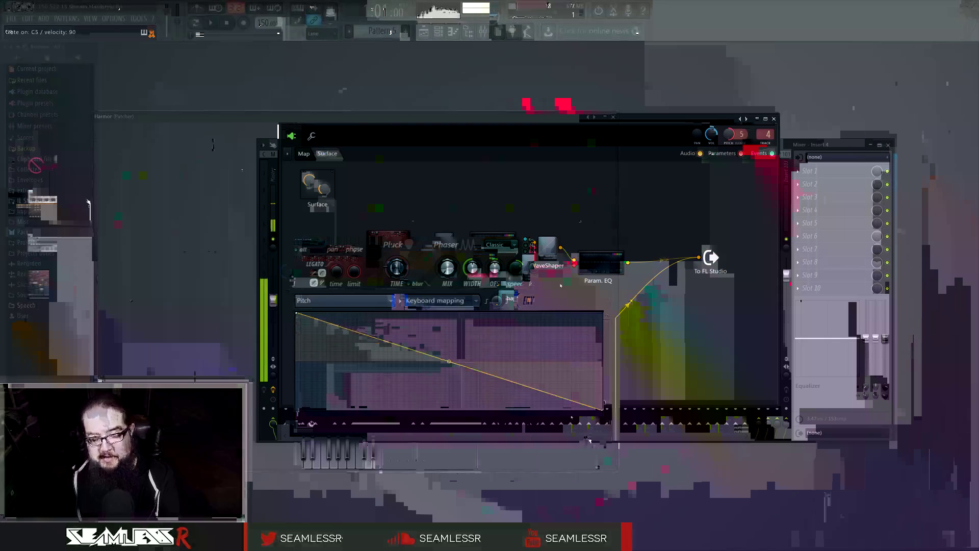
pyautogui.click(613, 117)
# Step: Tidy the Patcher map by repositioning the last Param. EQ 2, the click layer's modules and the To FL Studio output
pyautogui.moveTo(604, 258); pyautogui.dragTo(603, 247)
pyautogui.moveTo(545, 350); pyautogui.dragTo(503, 354)
pyautogui.moveTo(433, 351); pyautogui.dragTo(386, 359)
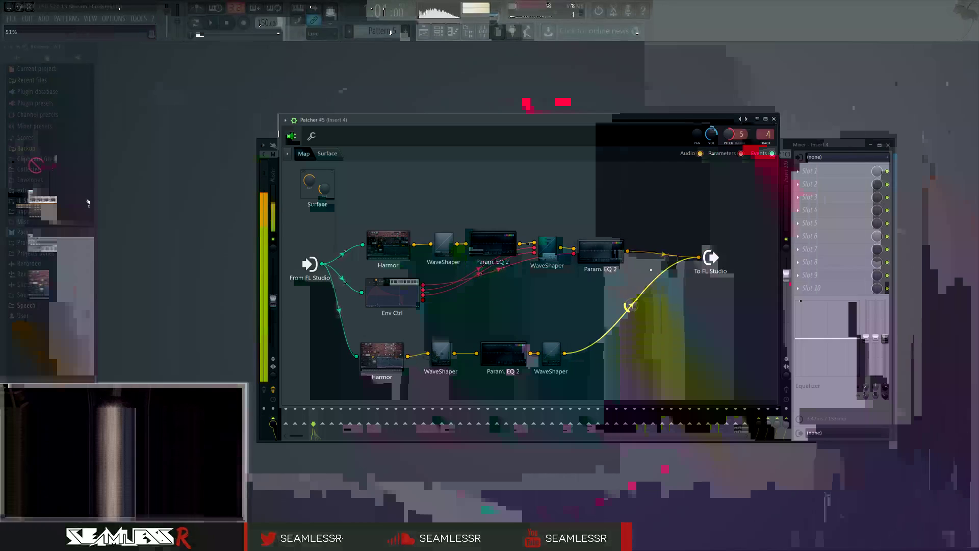
pyautogui.moveTo(711, 259); pyautogui.dragTo(722, 260)
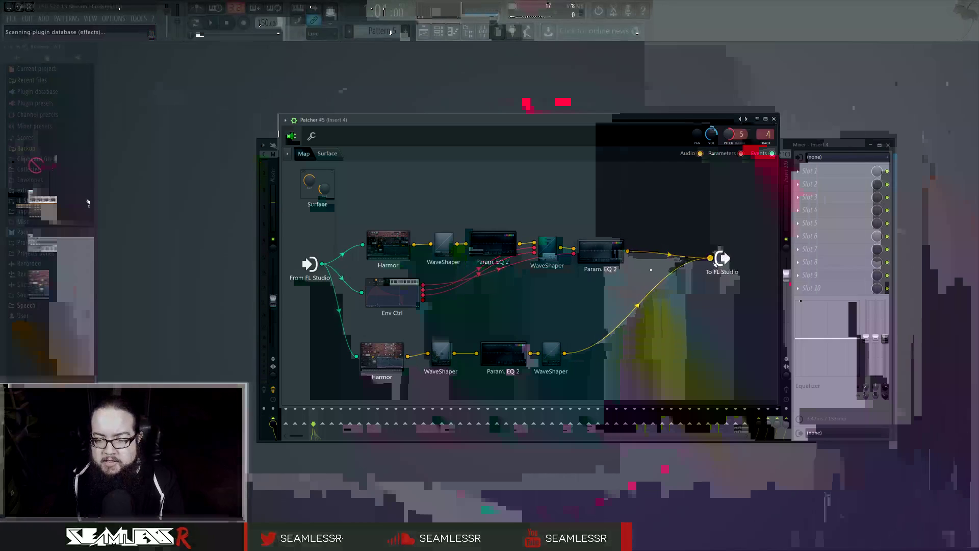
# Step: Insert a Limiter that both chains feed just before the To FL Studio output, and check its level display
pyautogui.middleClick(651, 269)
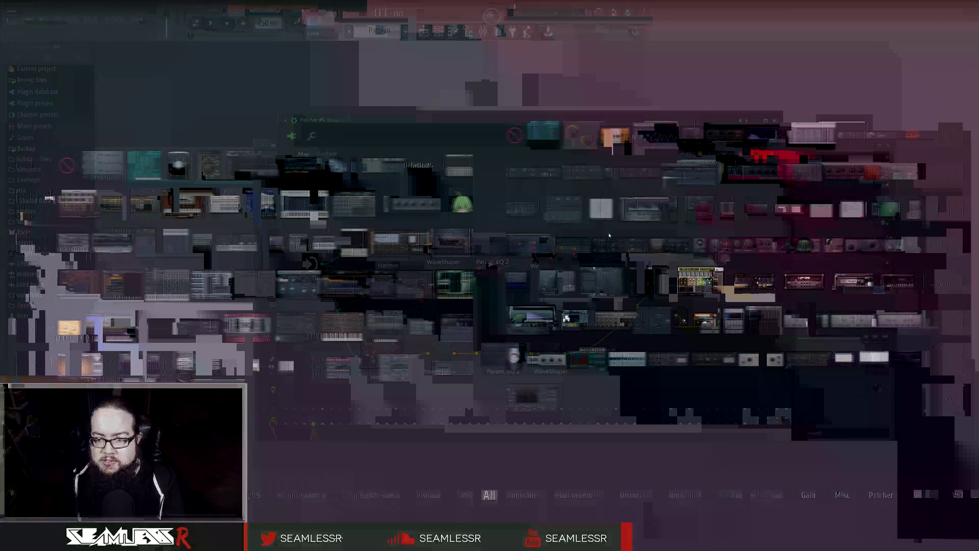
pyautogui.click(645, 207)
pyautogui.moveTo(672, 285); pyautogui.dragTo(737, 258)
pyautogui.doubleClick(689, 259)
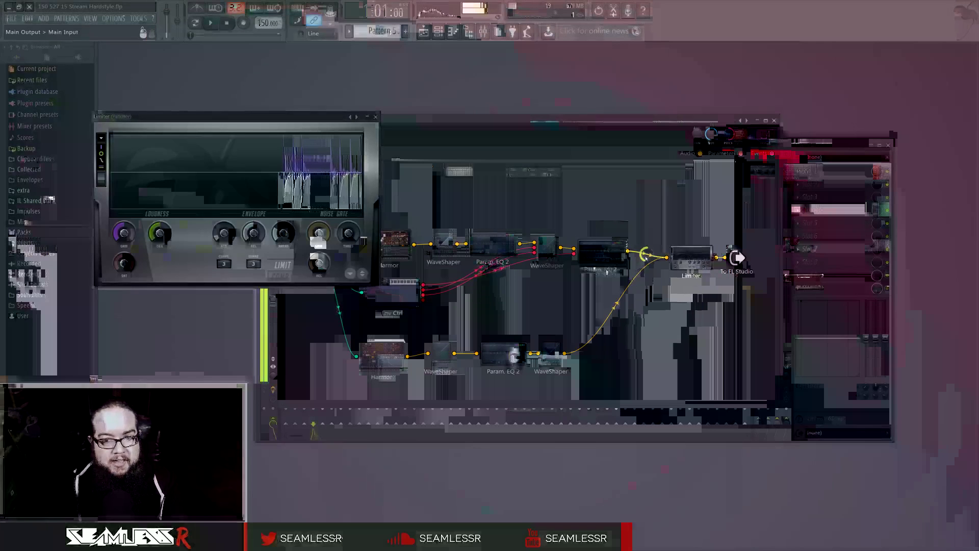
pyautogui.click(376, 117)
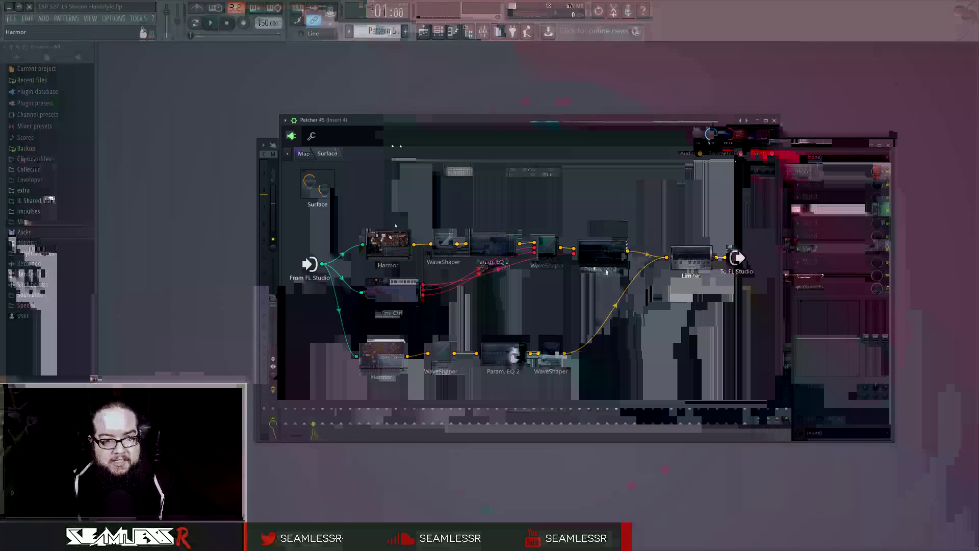
# Step: Examine the main Harmor's image page and its Image fine speed envelope
pyautogui.doubleClick(392, 241)
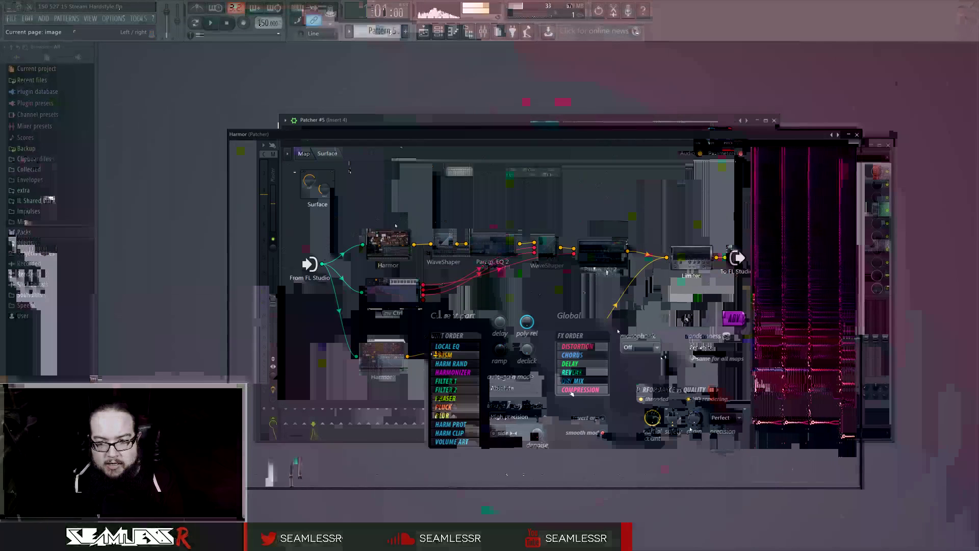
pyautogui.click(685, 320)
pyautogui.click(664, 322)
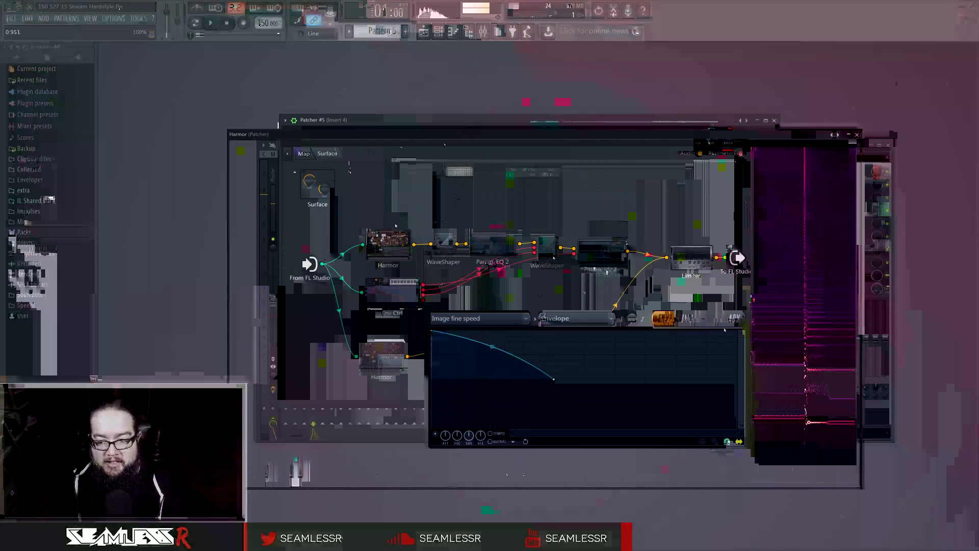
pyautogui.click(689, 320)
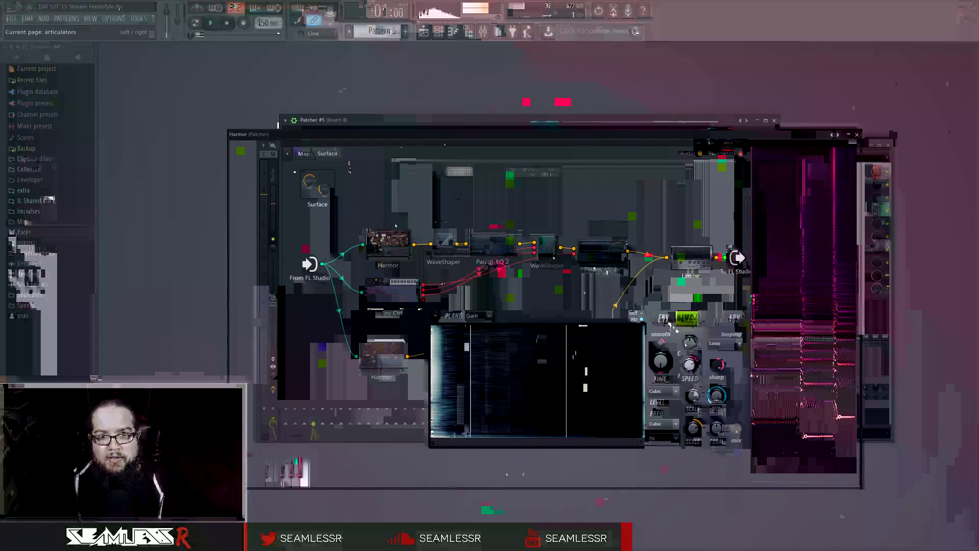
pyautogui.press('Escape')
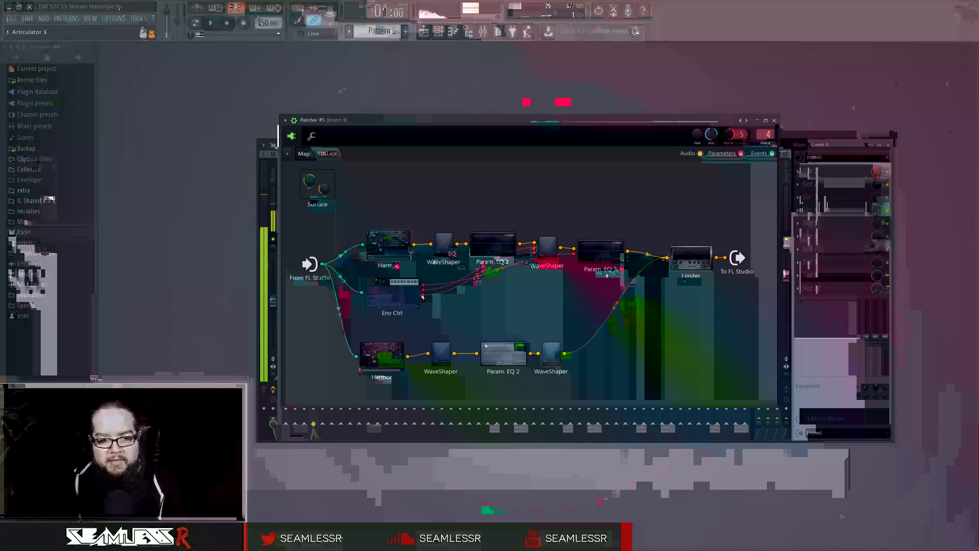
# Step: Fine-tune the short envelope curves in Env Ctrl, going through articulators 1 to 3, and close it
pyautogui.click(392, 293)
pyautogui.click(189, 175)
pyautogui.click(189, 165)
pyautogui.moveTo(169, 260)
pyautogui.mouseDown()
pyautogui.moveTo(150, 245)
pyautogui.moveTo(162, 244)
pyautogui.moveTo(153, 252)
pyautogui.mouseUp()
pyautogui.moveTo(212, 256); pyautogui.dragTo(211, 262)
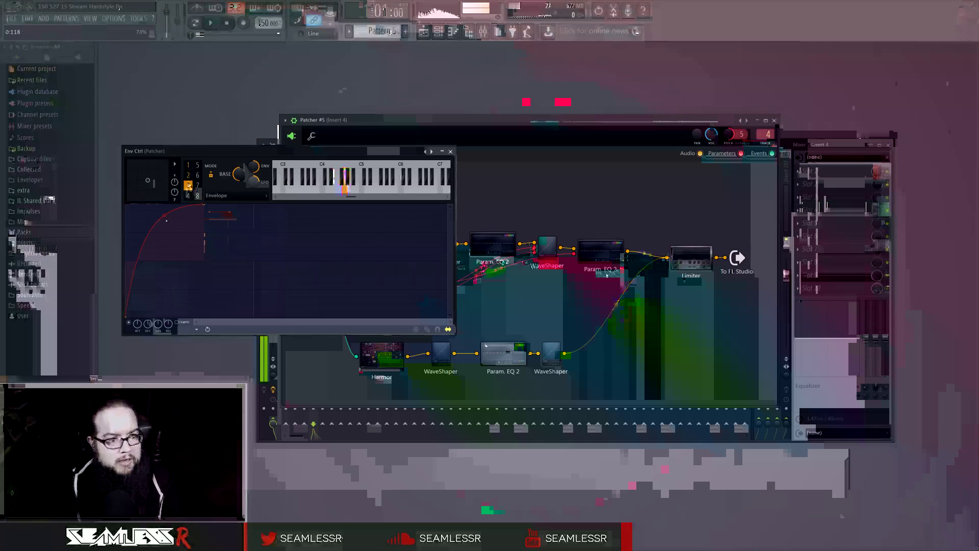
pyautogui.click(451, 151)
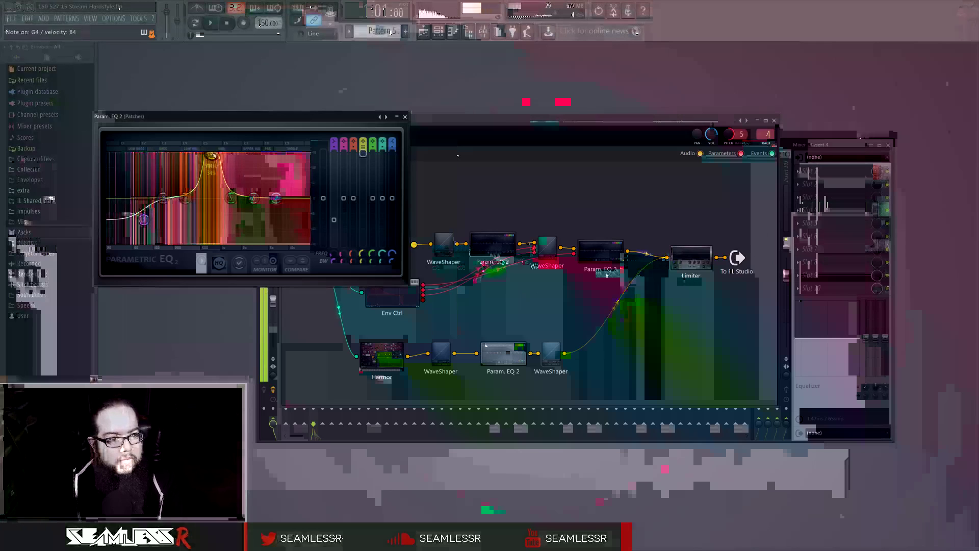
# Step: Reduce Param. EQ 2's low-band cut and shift the band slightly lower in frequency, checking articulator 3's envelope in Env Ctrl
pyautogui.moveTo(143, 219); pyautogui.dragTo(134, 209)
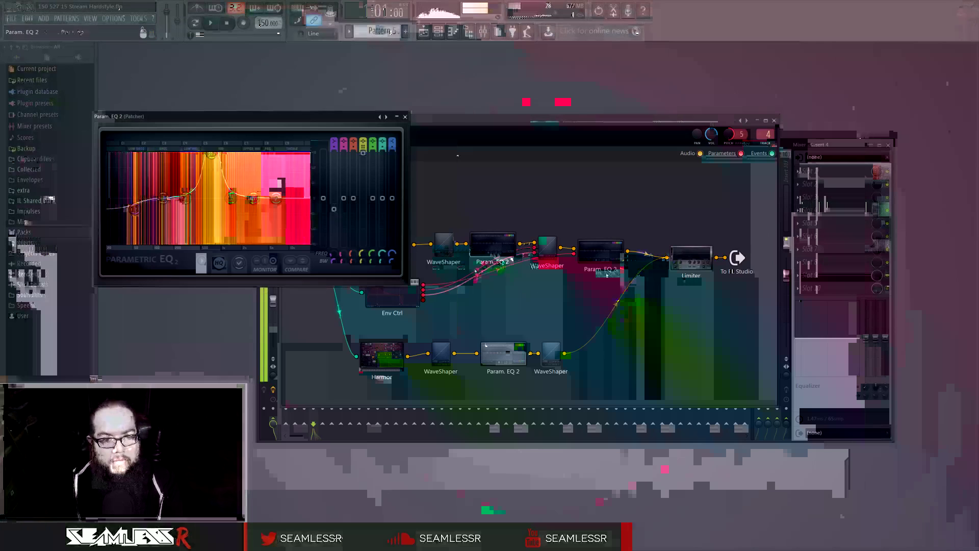
pyautogui.click(405, 116)
pyautogui.click(393, 287)
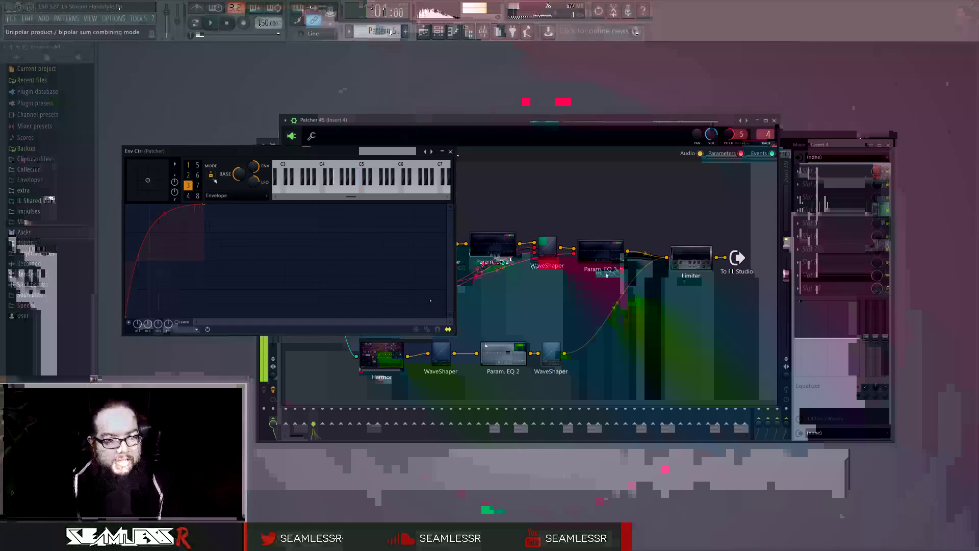
pyautogui.click(451, 151)
# Step: Raise the grain in the main Harmor's performance vs quality settings
pyautogui.click(388, 246)
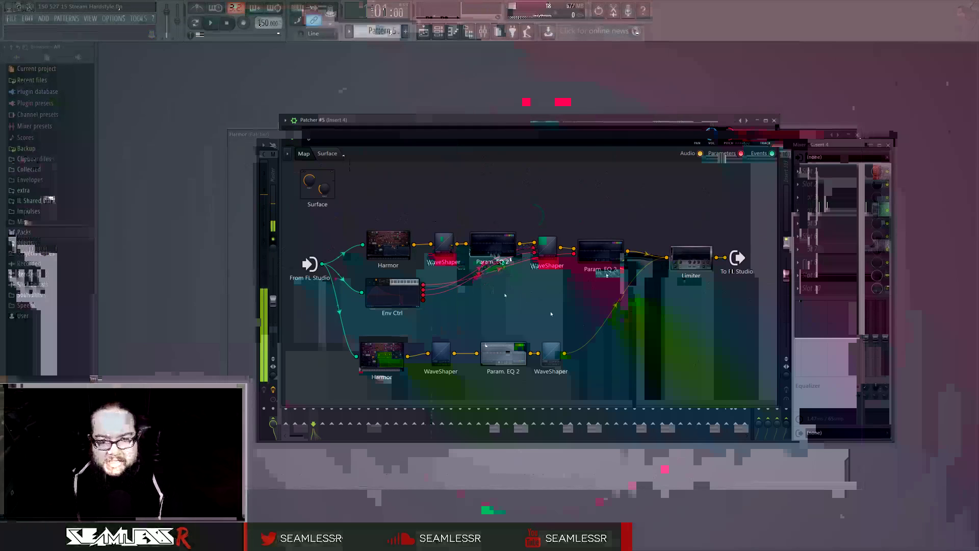
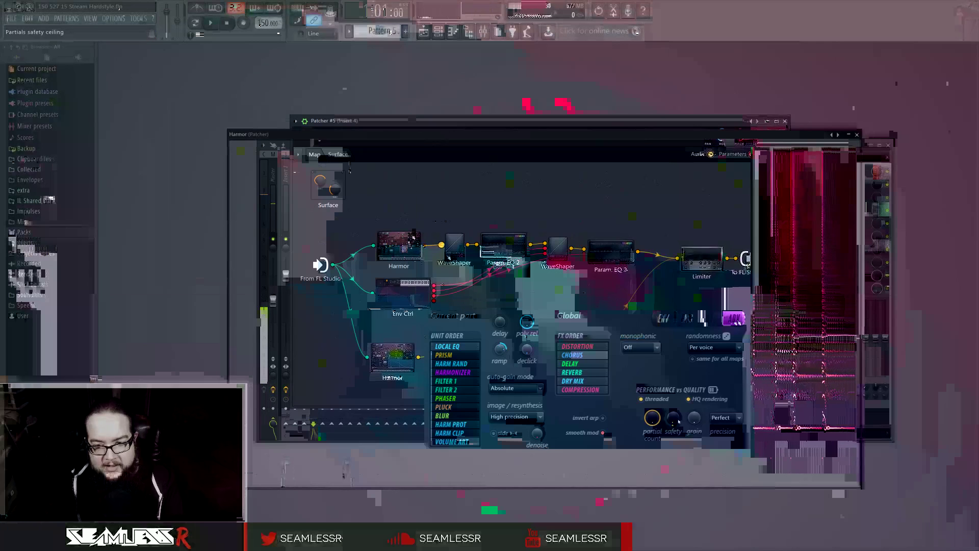
pyautogui.moveTo(692, 422); pyautogui.dragTo(691, 403)
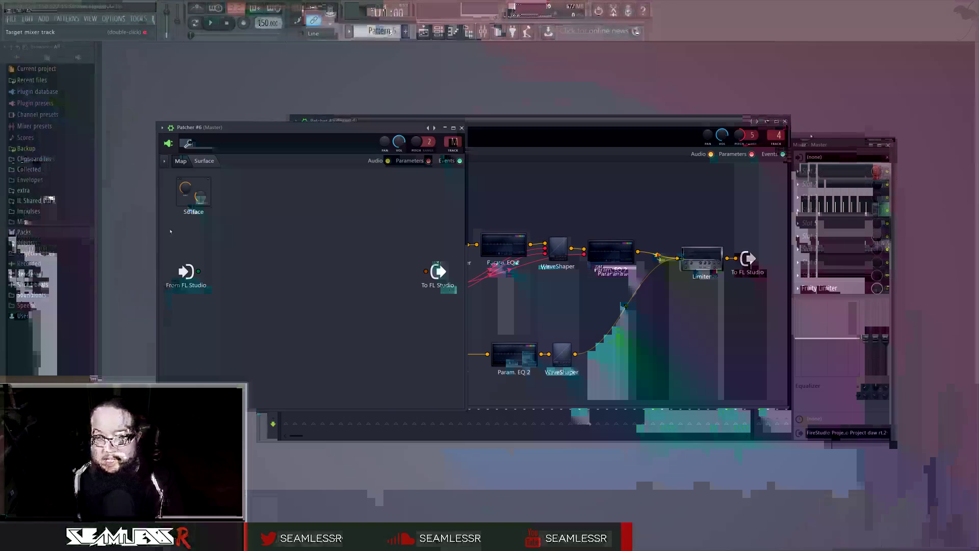
# Step: Load the Hardstyle Kick 3 preset into the new Patcher on the master track
pyautogui.moveTo(404, 130); pyautogui.dragTo(431, 162)
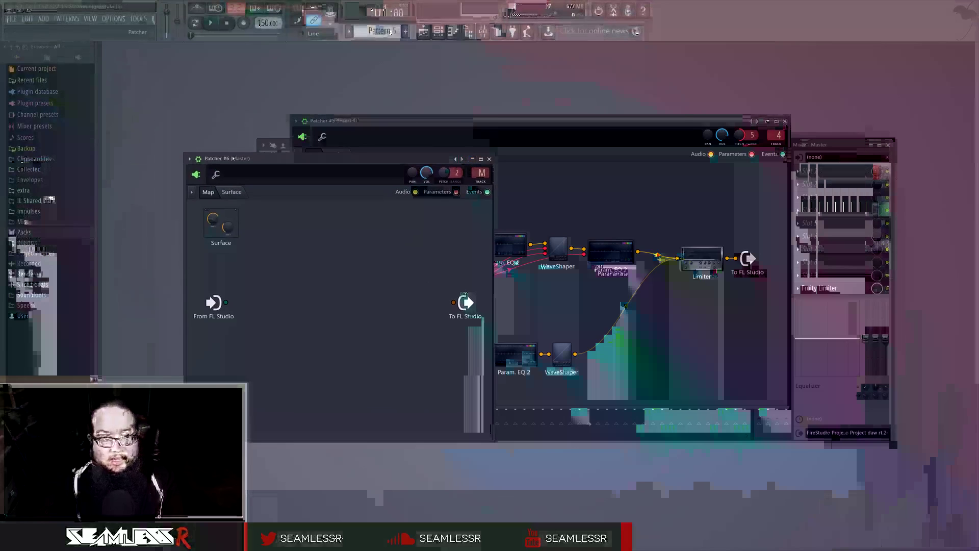
pyautogui.click(190, 158)
pyautogui.moveTo(205, 186)
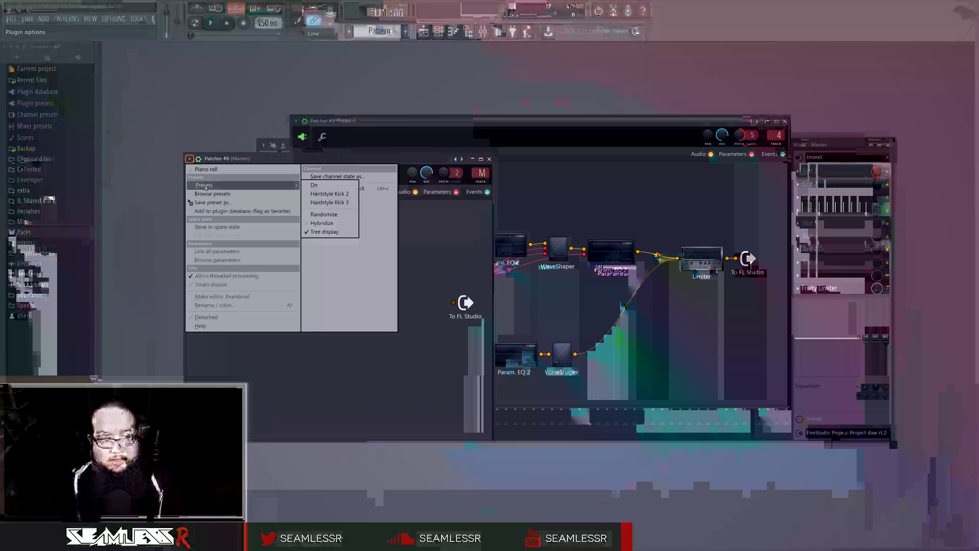
pyautogui.click(329, 202)
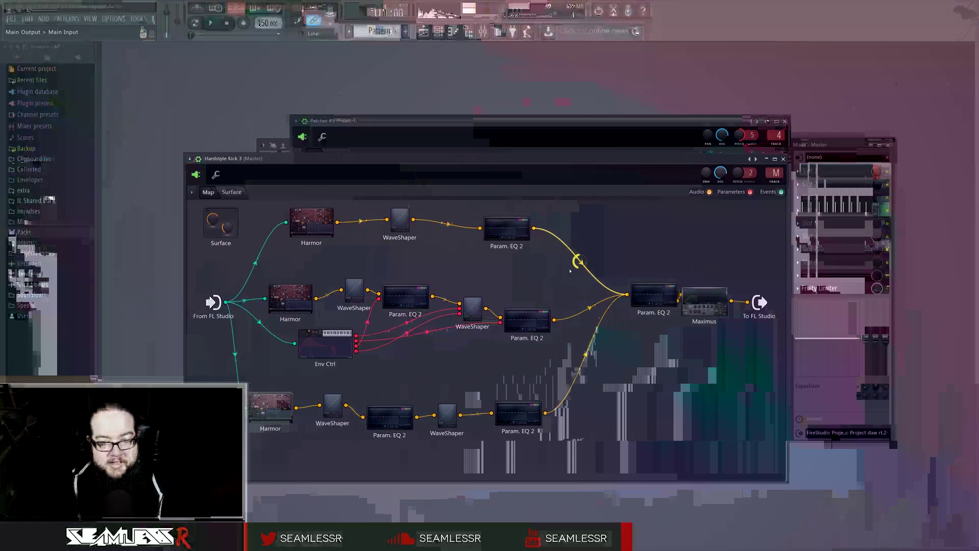
# Step: Save the middle Harmor of Hardstyle Kick 3 as a preset named "a kick" and close that Patcher
pyautogui.doubleClick(286, 292)
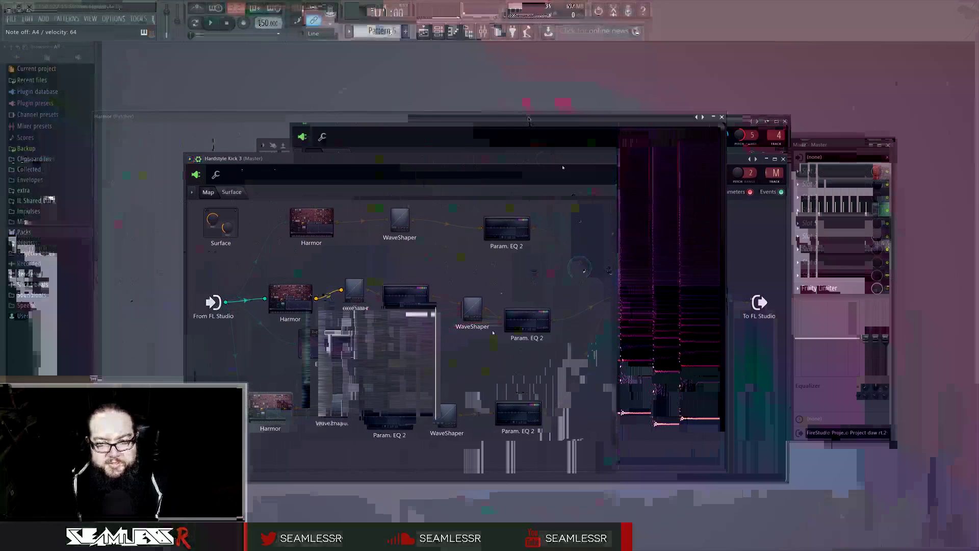
pyautogui.click(744, 125)
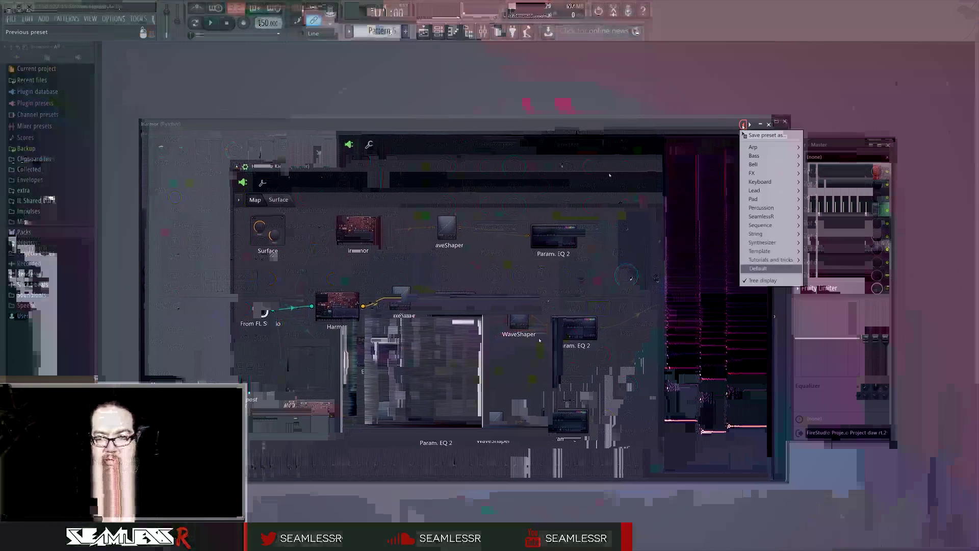
pyautogui.click(746, 134)
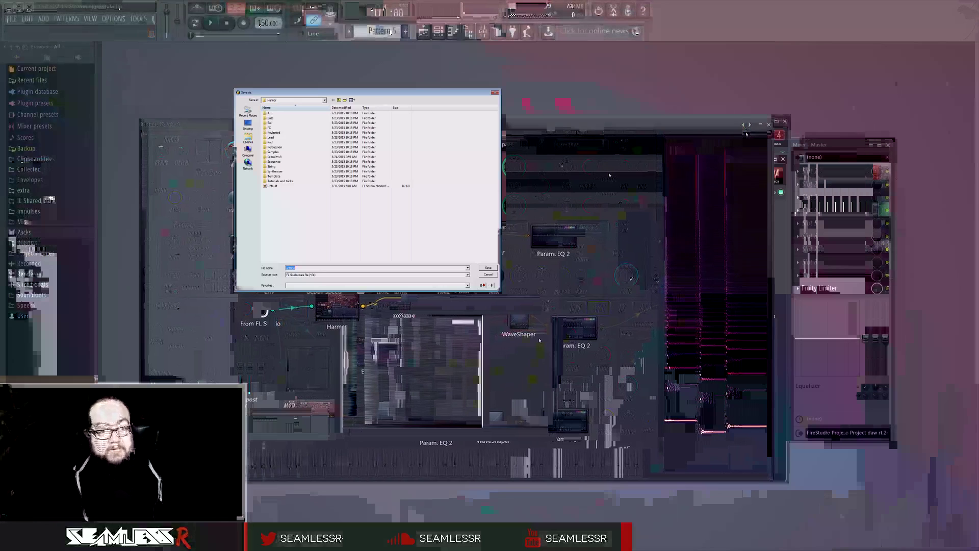
pyautogui.press('Return')
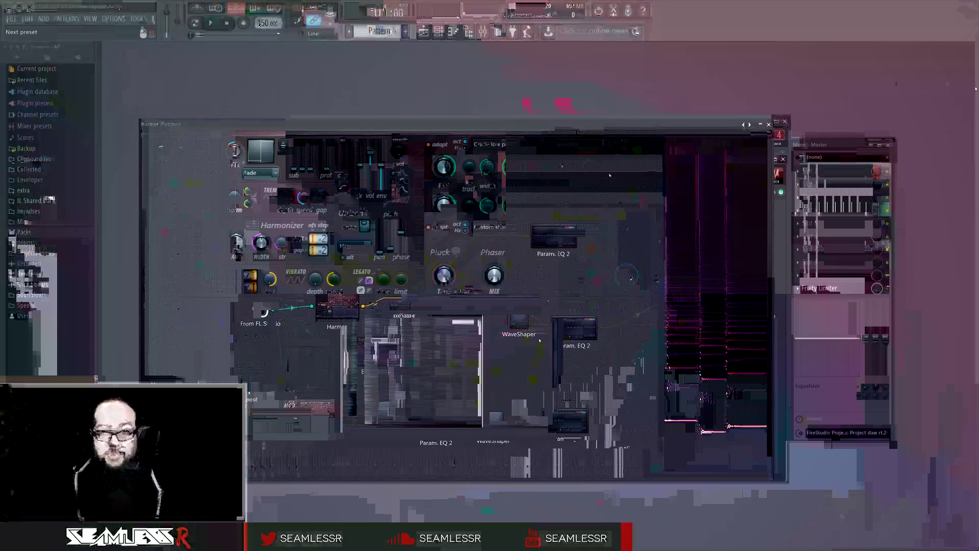
pyautogui.click(768, 124)
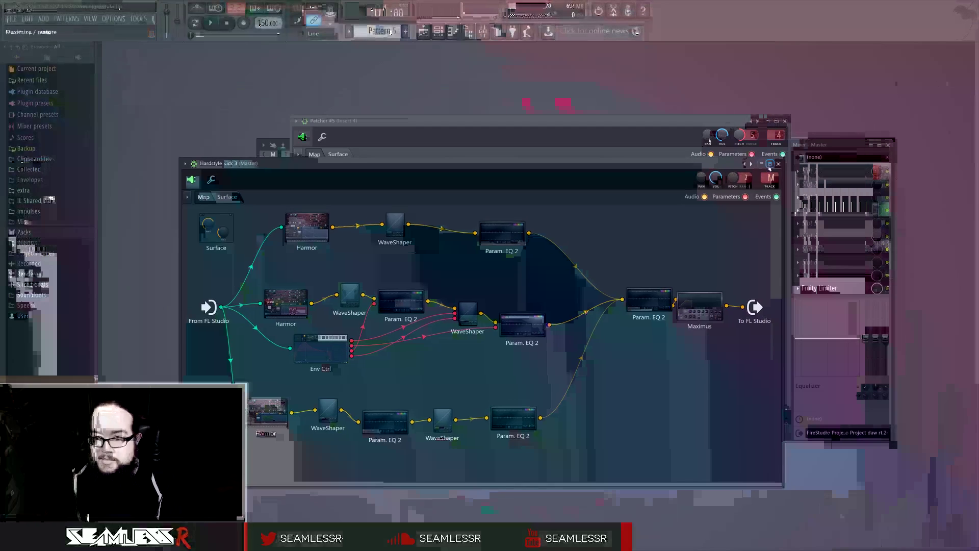
pyautogui.click(783, 159)
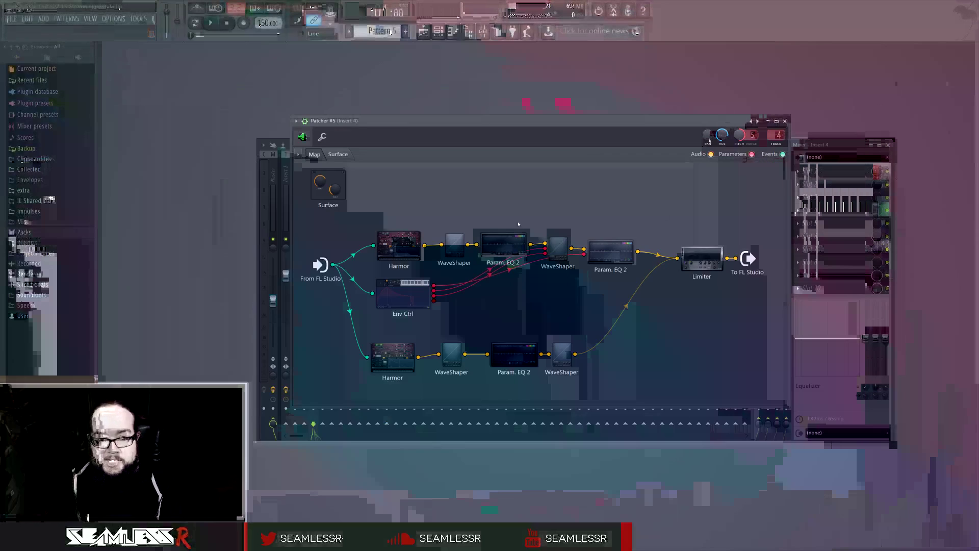
# Step: Load the "a kick" preset into the main Harmor of the original Patcher and close its window
pyautogui.doubleClick(408, 243)
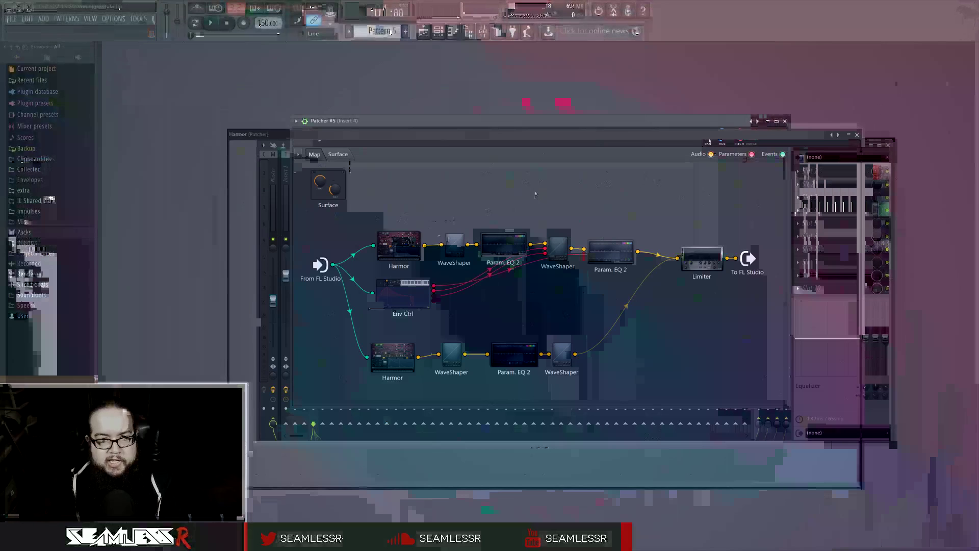
pyautogui.moveTo(493, 139); pyautogui.dragTo(479, 134)
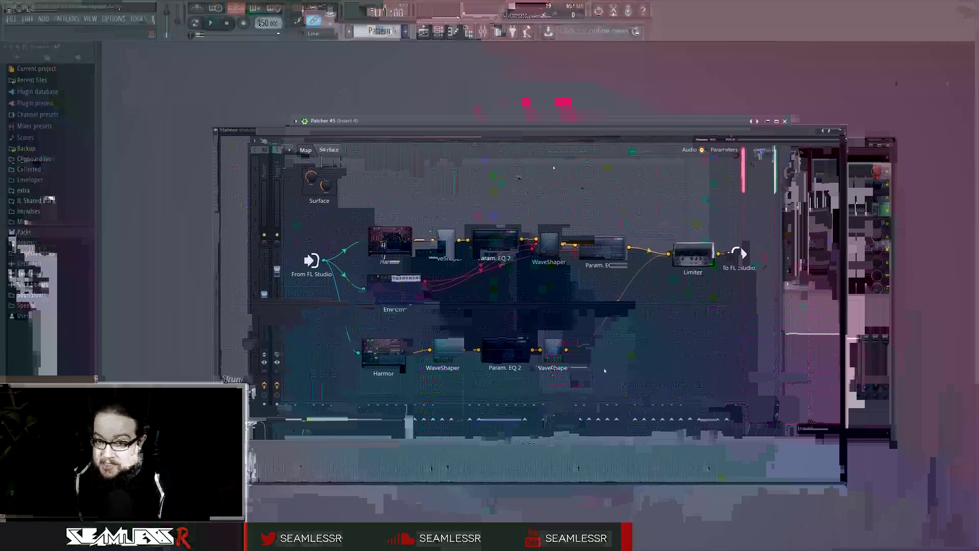
pyautogui.click(671, 315)
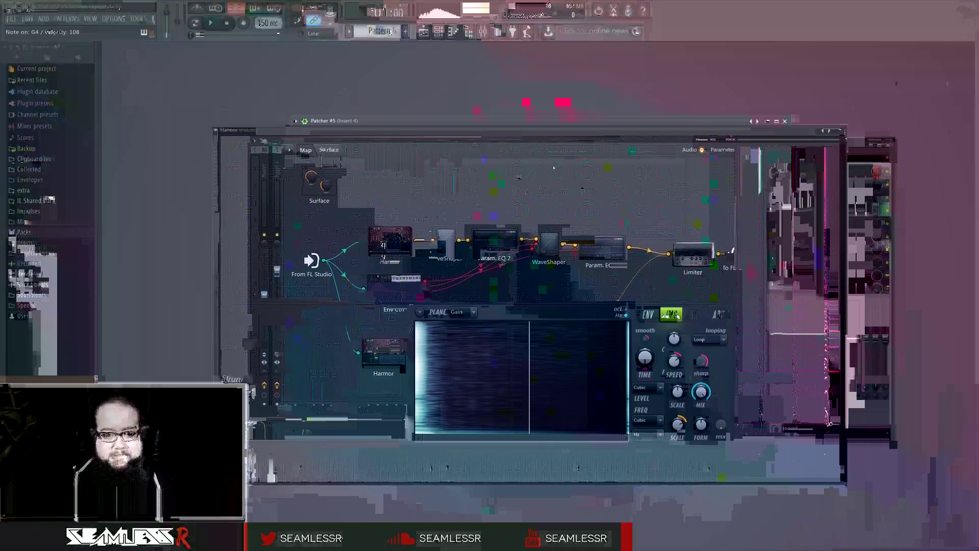
pyautogui.rightClick(815, 131)
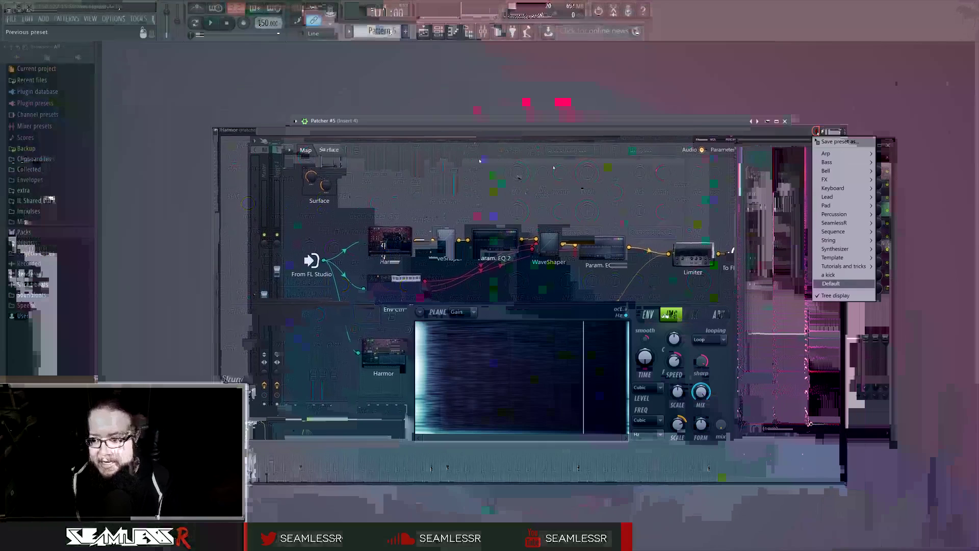
pyautogui.click(828, 275)
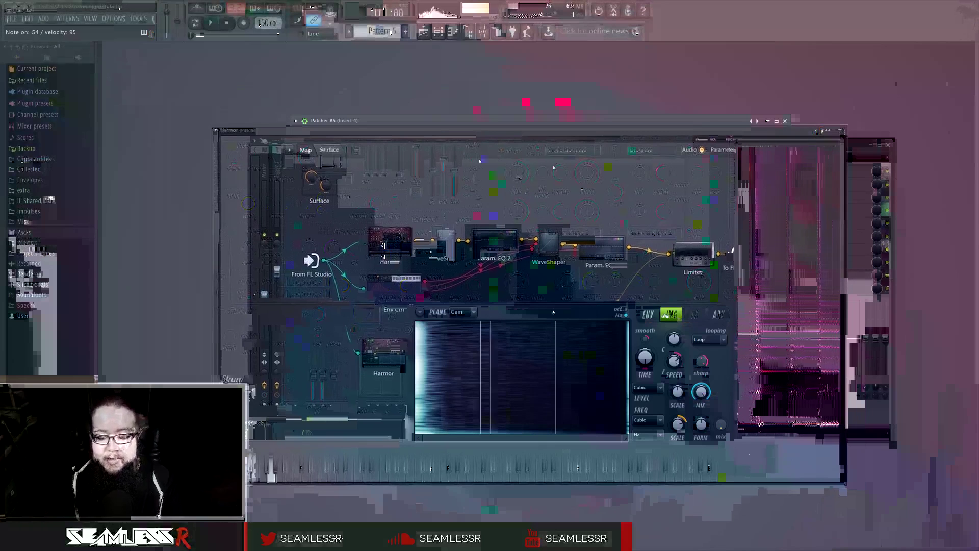
pyautogui.press('Escape')
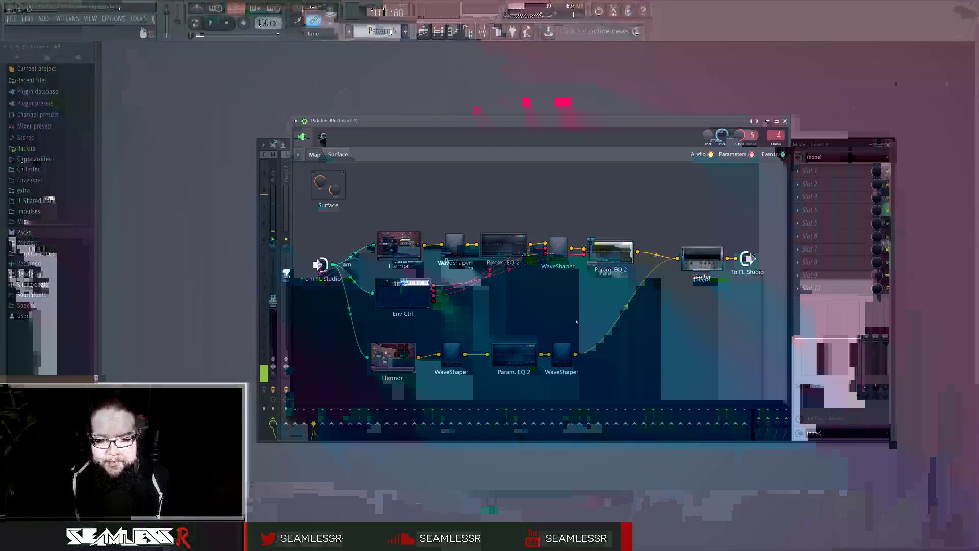
# Step: Steepen the WaveShaper's distortion curve by moving its second point closer to zero input, and close it
pyautogui.doubleClick(472, 266)
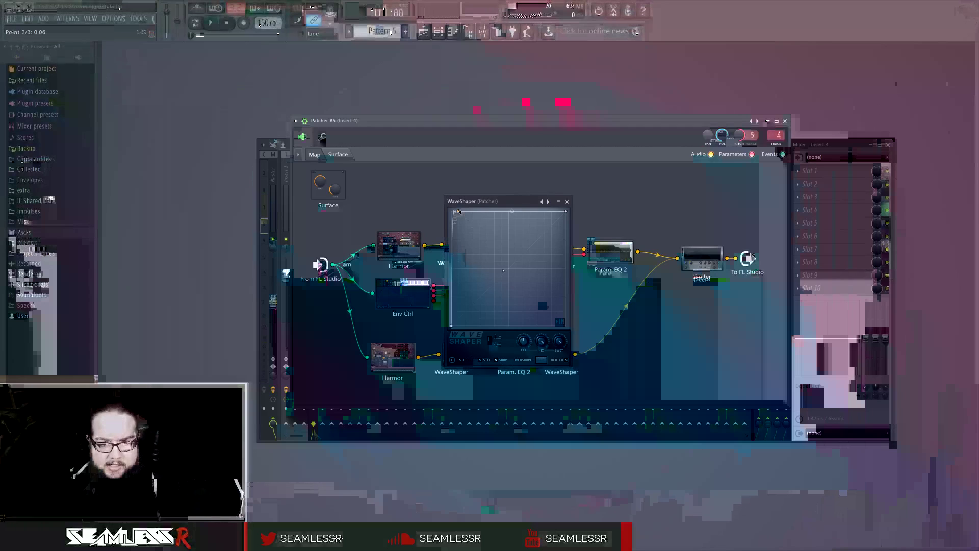
pyautogui.moveTo(457, 211); pyautogui.dragTo(452, 212)
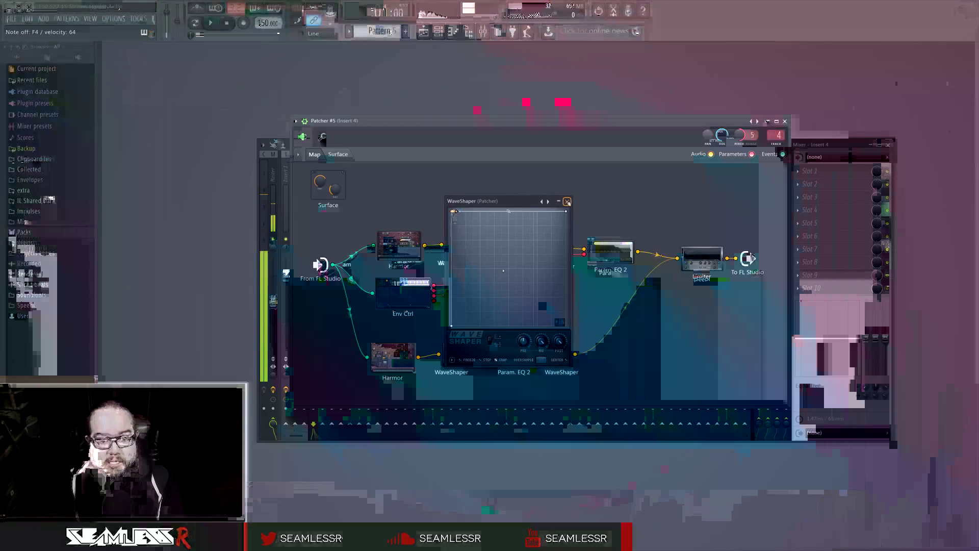
pyautogui.click(567, 202)
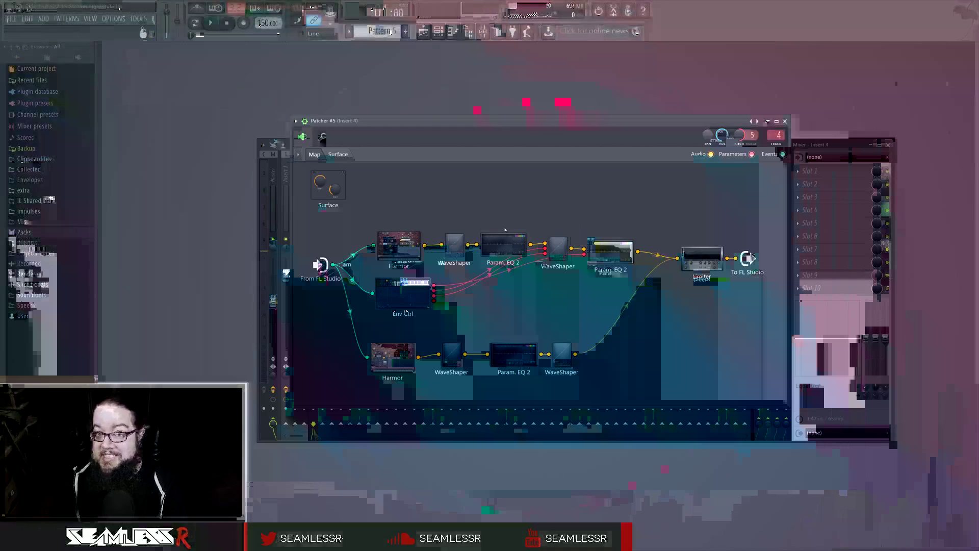
# Step: Move the main chain's modules up in the Patcher map and set its first WaveShaper's second curve point to 0.13 at level 1.00
pyautogui.moveTo(475, 244); pyautogui.dragTo(490, 224)
pyautogui.moveTo(556, 252)
pyautogui.mouseDown()
pyautogui.moveTo(556, 241)
pyautogui.moveTo(559, 275)
pyautogui.moveTo(560, 243)
pyautogui.mouseUp()
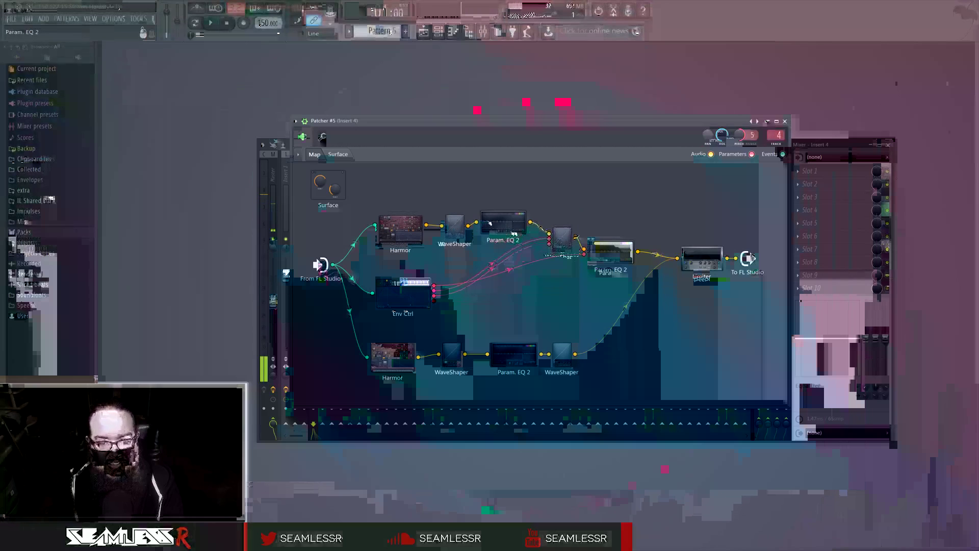
pyautogui.doubleClick(458, 223)
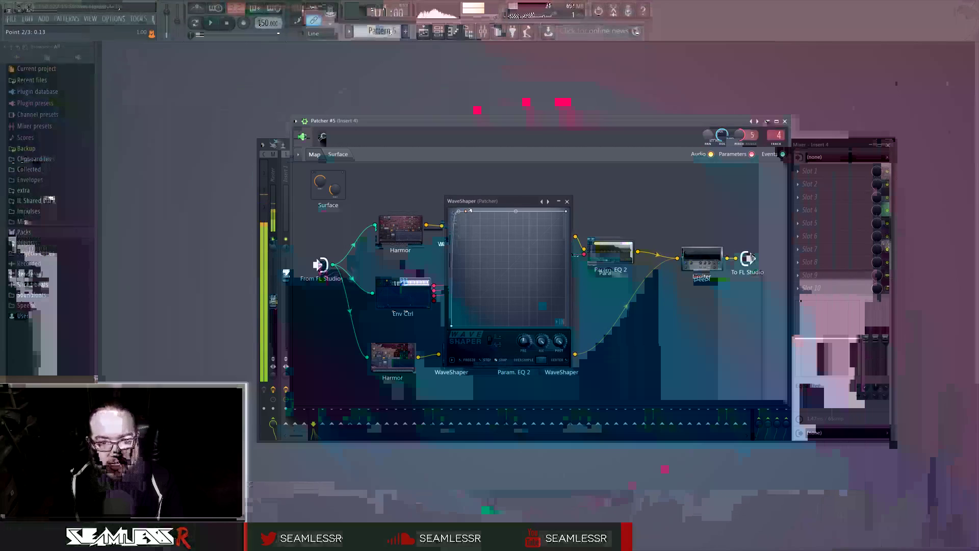
pyautogui.moveTo(458, 211); pyautogui.dragTo(474, 211)
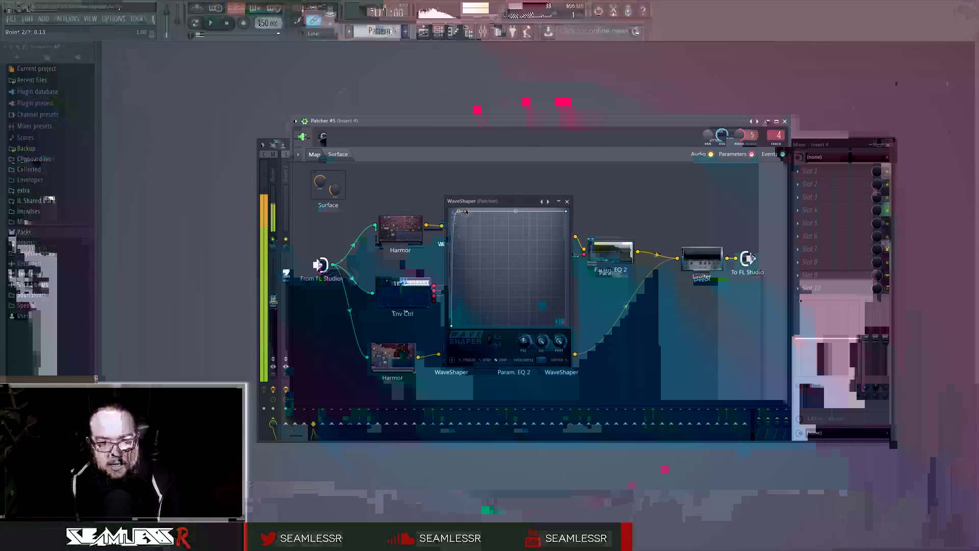
# Step: Change band 1 of the main chain's last Param. EQ 2 to a high pass and shift it slightly higher in frequency
pyautogui.doubleClick(615, 263)
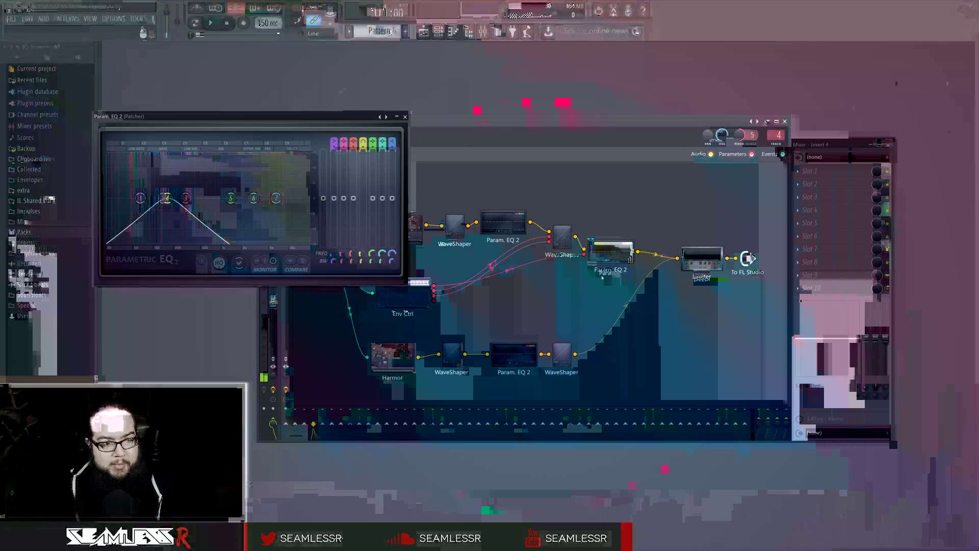
pyautogui.rightClick(139, 198)
pyautogui.moveTo(157, 222)
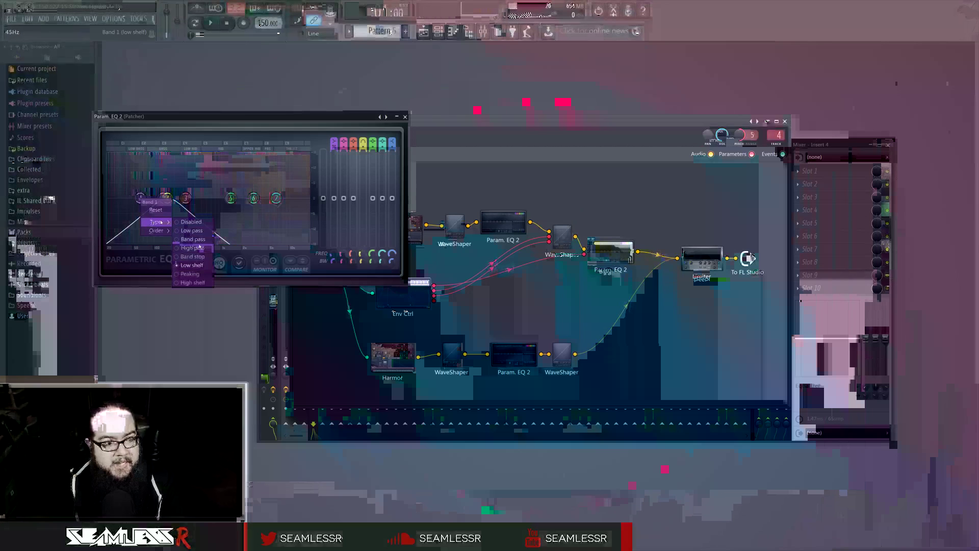
pyautogui.click(194, 248)
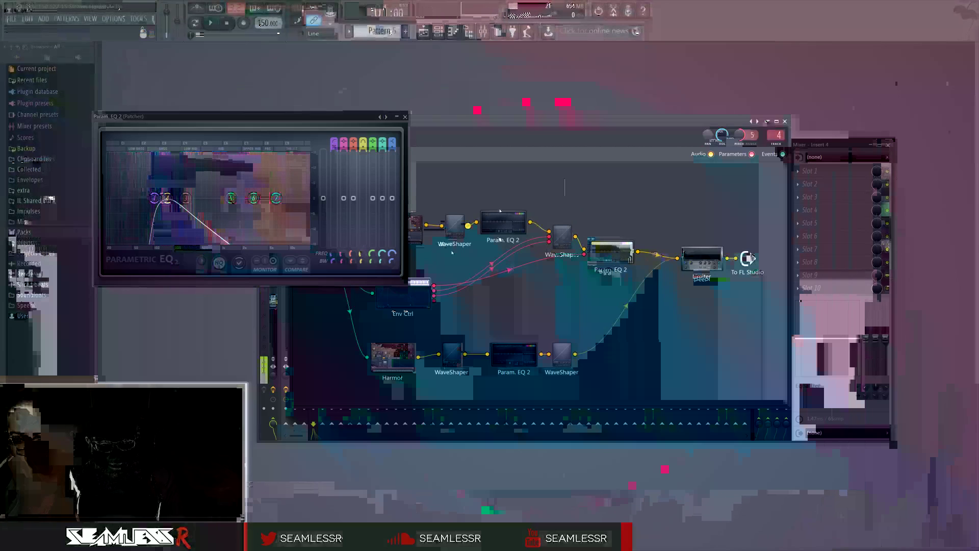
pyautogui.moveTo(363, 261); pyautogui.dragTo(363, 263)
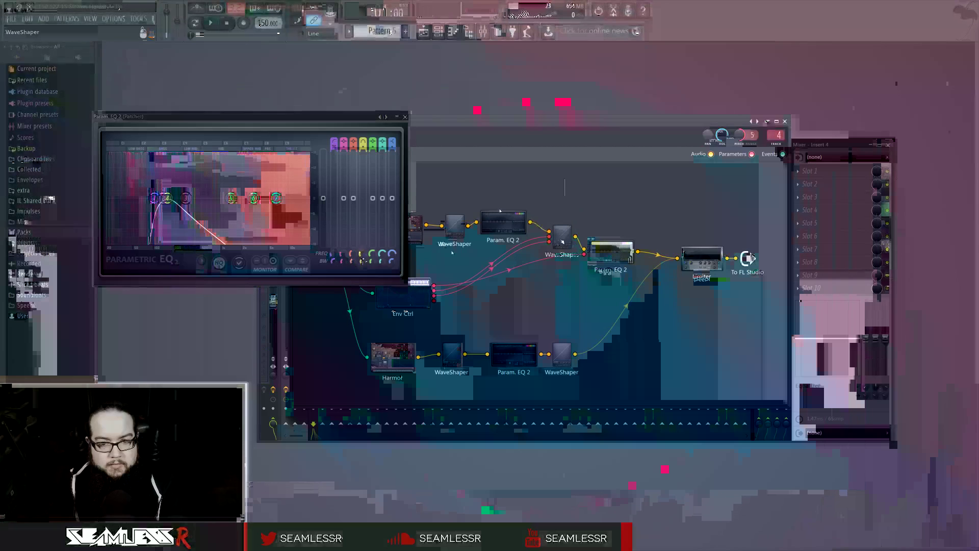
# Step: Lower the first inner curve point of the main chain's second WaveShaper to zero output, and close the WaveShaper
pyautogui.click(452, 252)
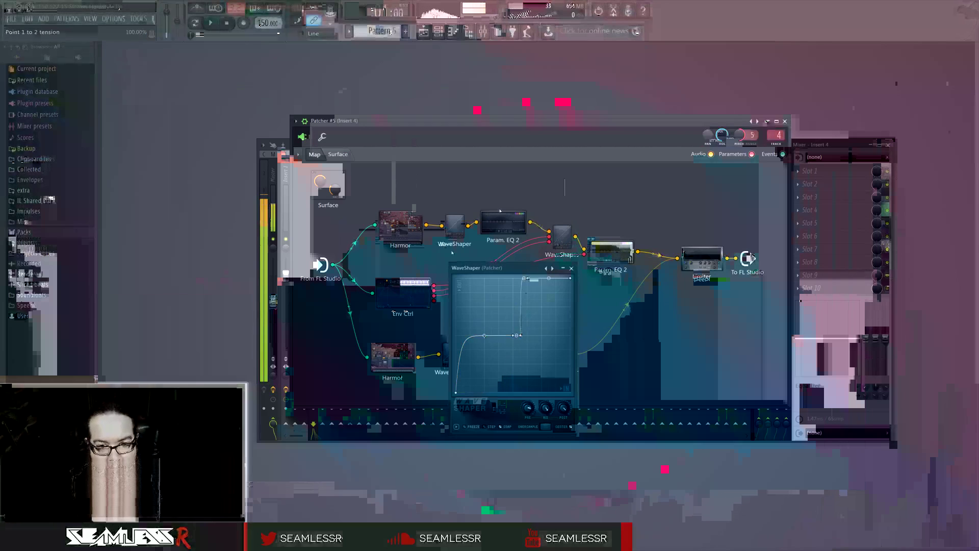
pyautogui.moveTo(484, 336); pyautogui.dragTo(484, 392)
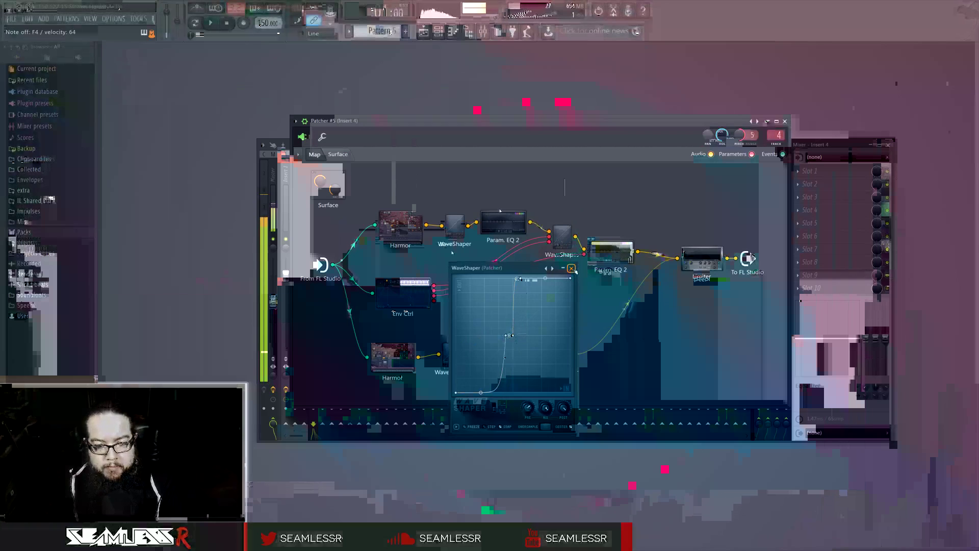
pyautogui.click(571, 268)
# Step: Reshape articulator 1's envelope in Env Ctrl with a slightly later peak and a higher, earlier end point, and close Env Ctrl
pyautogui.click(403, 295)
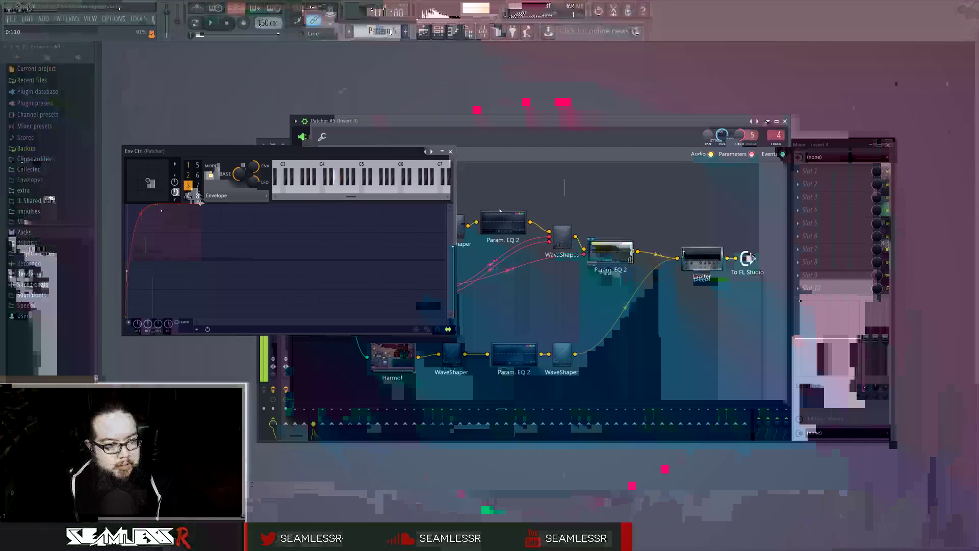
pyautogui.click(188, 165)
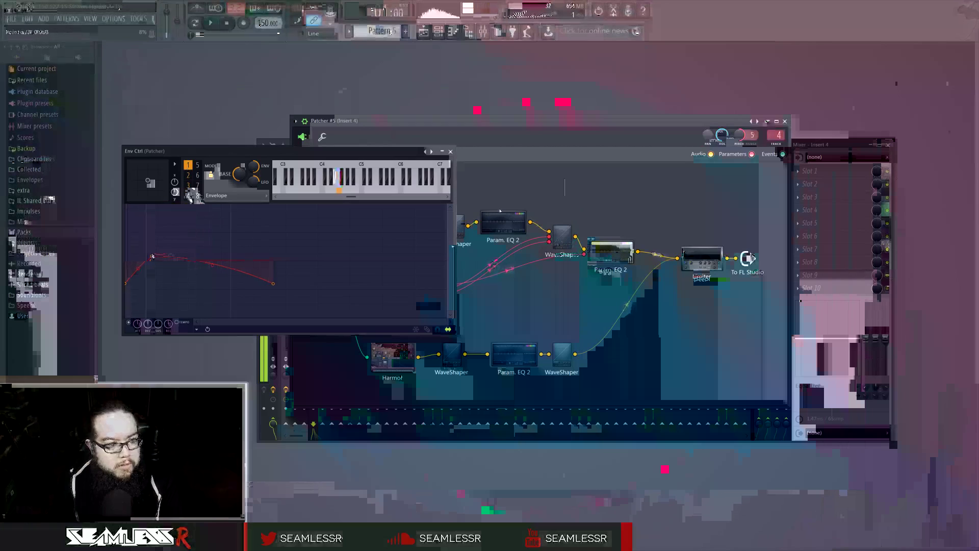
pyautogui.moveTo(152, 256)
pyautogui.mouseDown()
pyautogui.moveTo(149, 300)
pyautogui.moveTo(154, 257)
pyautogui.mouseUp()
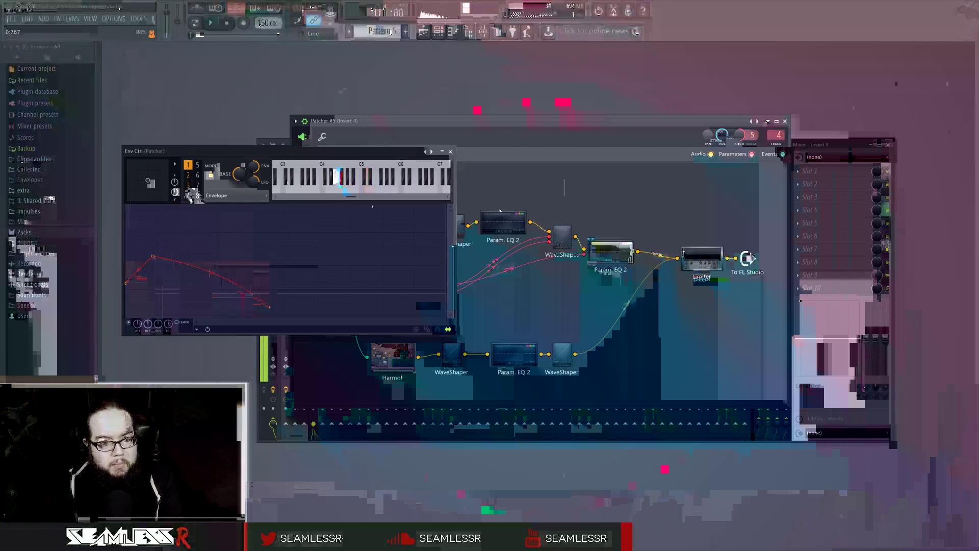
pyautogui.moveTo(155, 257)
pyautogui.mouseDown()
pyautogui.moveTo(154, 245)
pyautogui.moveTo(162, 257)
pyautogui.mouseUp()
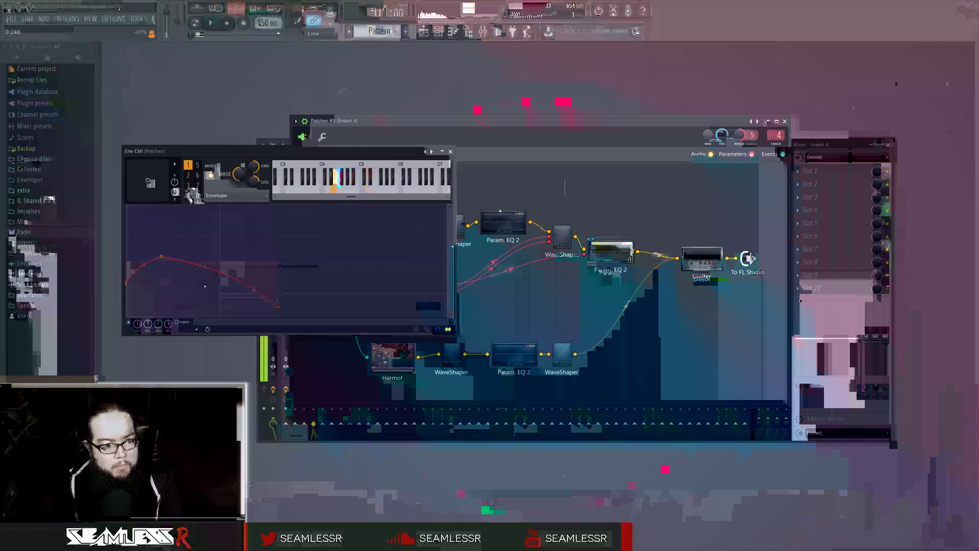
pyautogui.moveTo(278, 307); pyautogui.dragTo(268, 292)
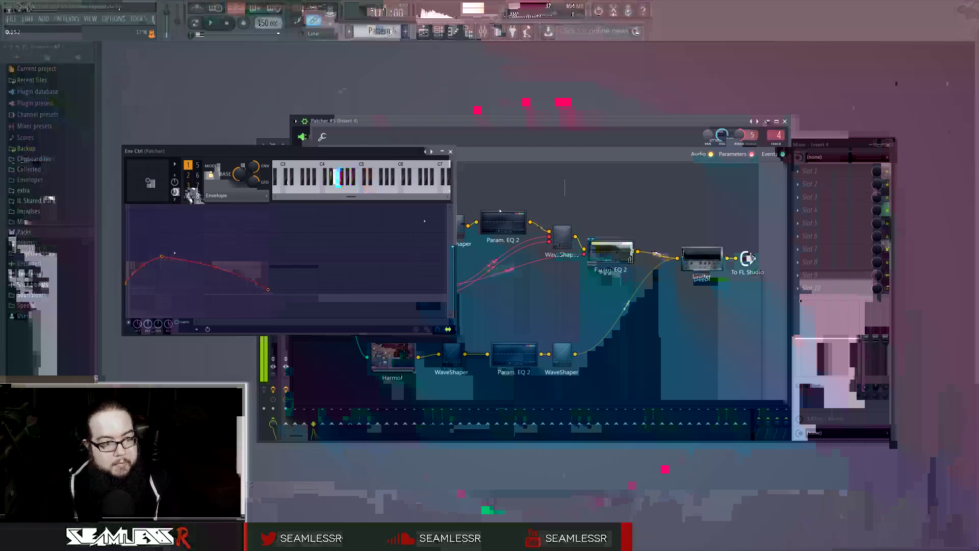
pyautogui.moveTo(162, 255); pyautogui.dragTo(156, 255)
pyautogui.click(450, 152)
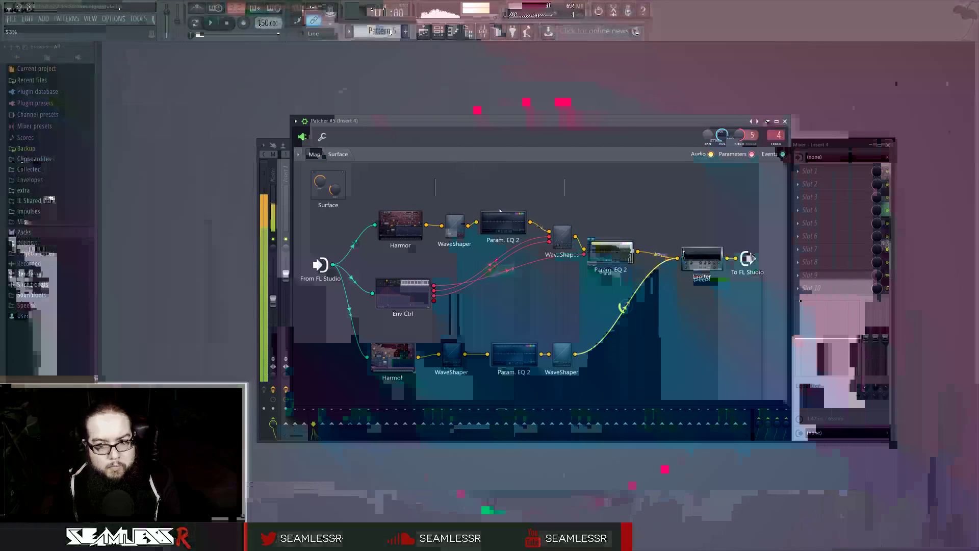
# Step: Tune the peaking band 4 of the main chain's first Param. EQ 2 to about 736 Hz
pyautogui.click(695, 260)
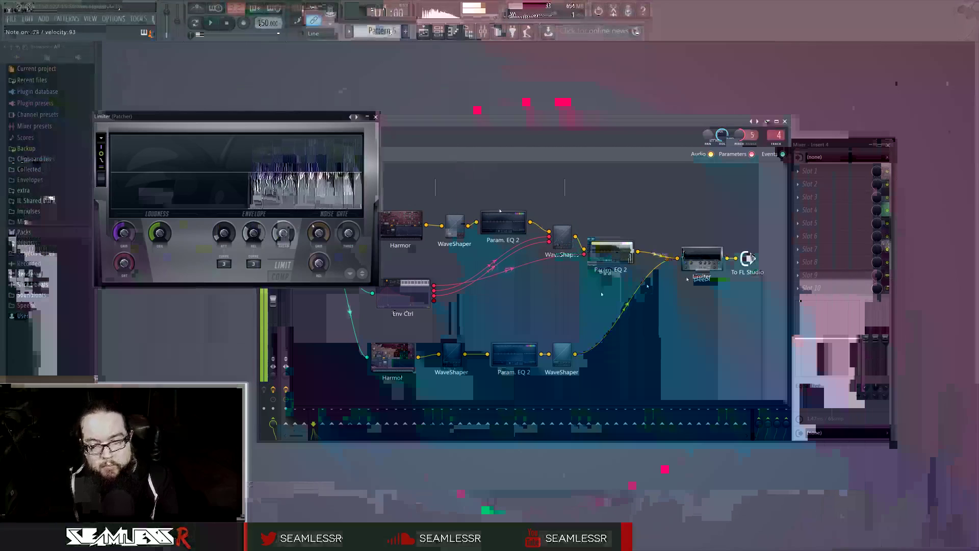
pyautogui.click(491, 228)
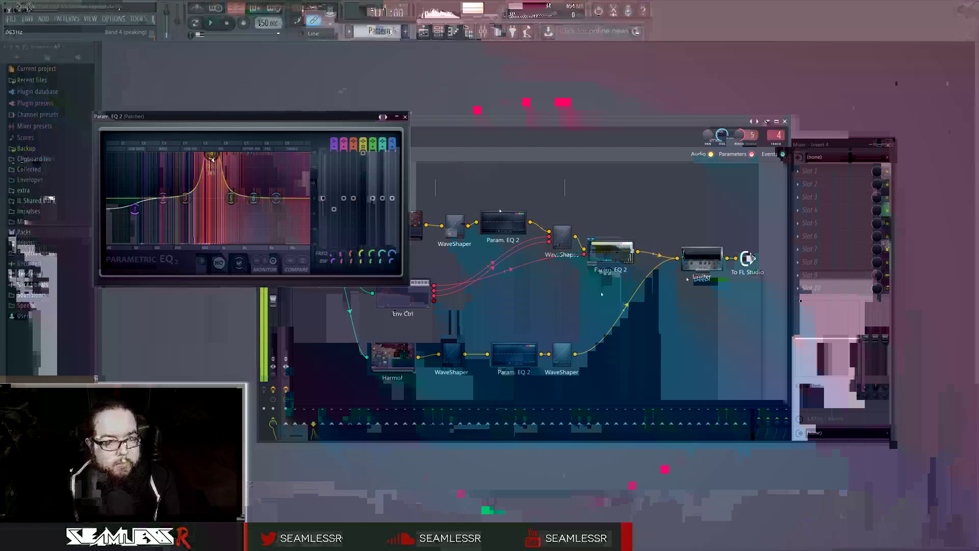
pyautogui.moveTo(205, 156); pyautogui.dragTo(213, 156)
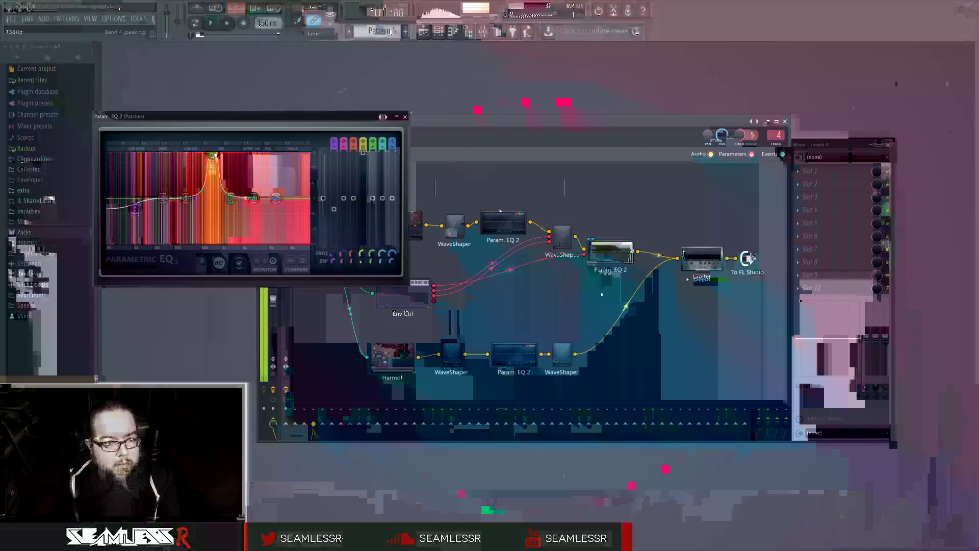
# Step: Expose band 4's frequency on the first Param. EQ 2 as a Patcher input and link Env Ctrl's fourth output to it
pyautogui.rightClick(362, 254)
pyautogui.click(378, 269)
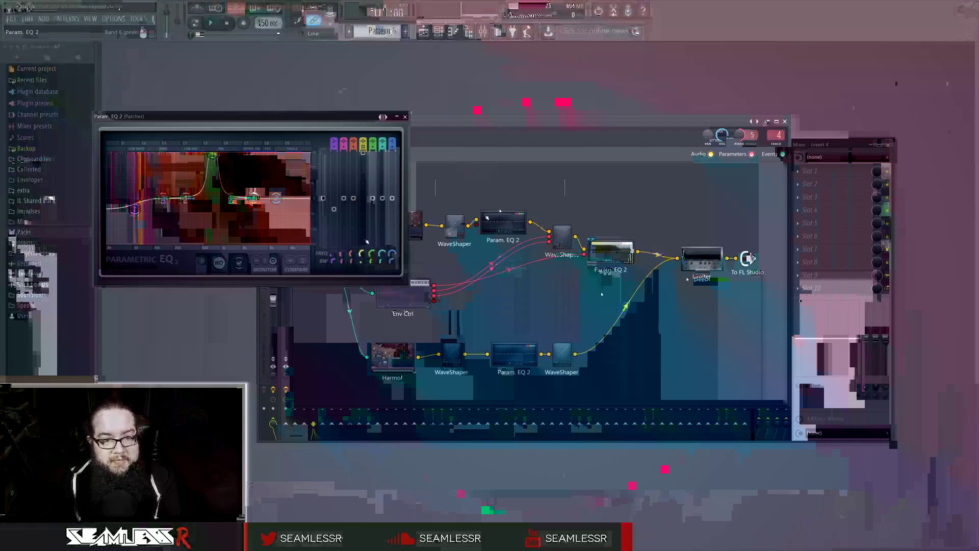
pyautogui.moveTo(507, 230); pyautogui.dragTo(510, 231)
pyautogui.moveTo(435, 301); pyautogui.dragTo(438, 302)
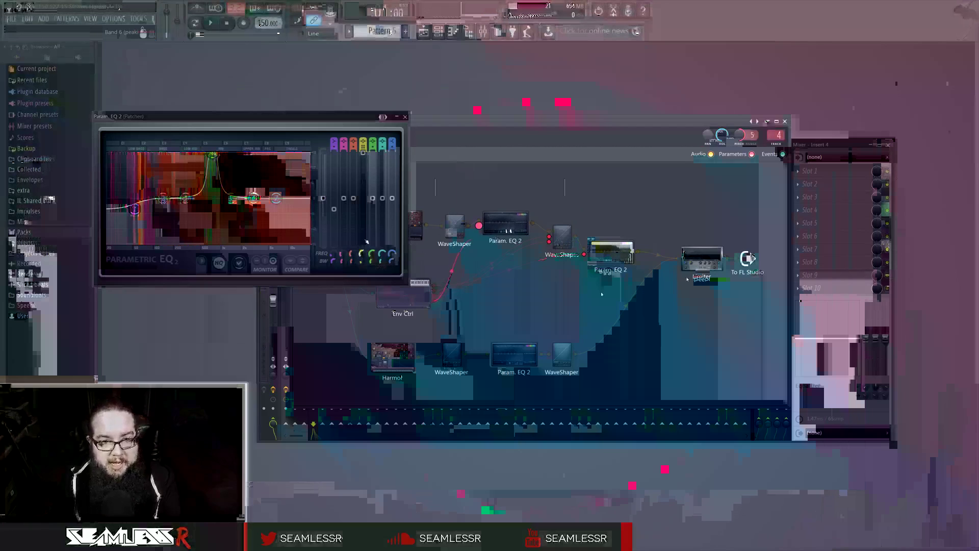
pyautogui.moveTo(477, 226); pyautogui.dragTo(479, 226)
# Step: Switch Env Ctrl's articulator 4 from Envelope to Keyboard mapping
pyautogui.doubleClick(413, 295)
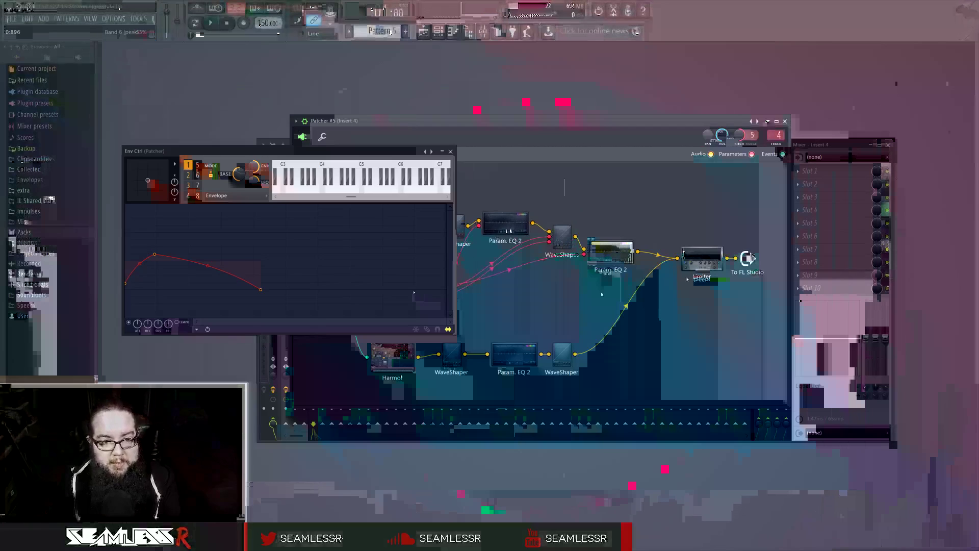
pyautogui.click(218, 208)
pyautogui.click(294, 208)
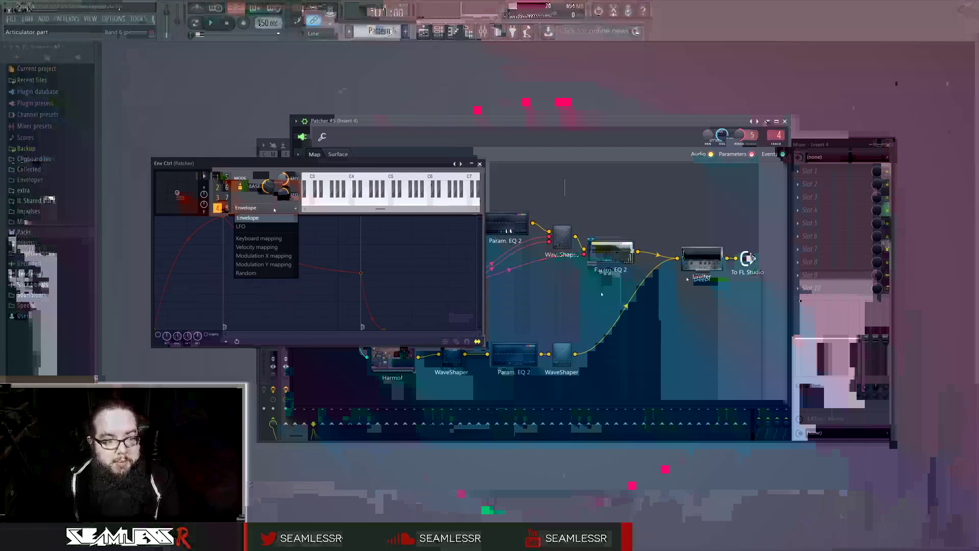
pyautogui.click(265, 239)
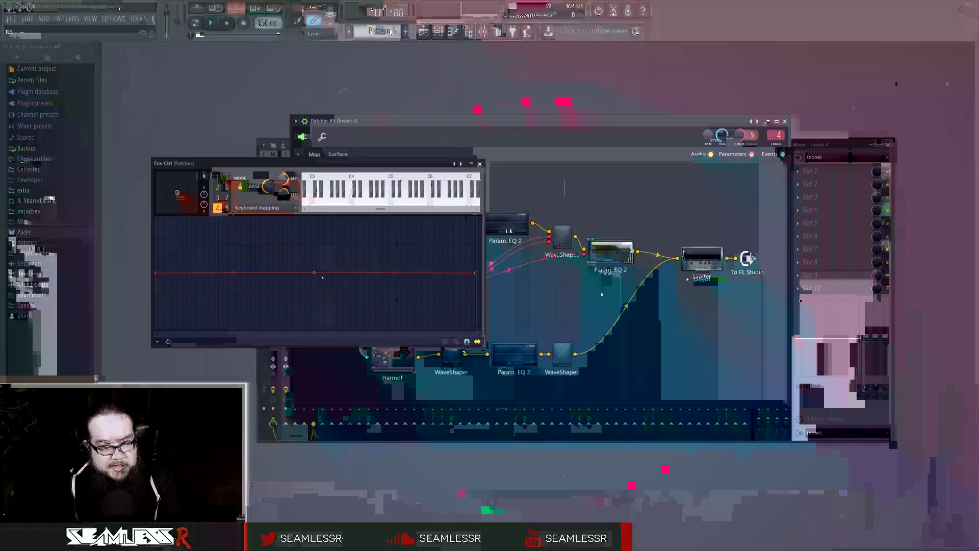
# Step: Shape the keyboard mapping to rise from minimum to maximum with added points flattening the middle, and check the linked EQ band
pyautogui.moveTo(156, 273); pyautogui.dragTo(155, 330)
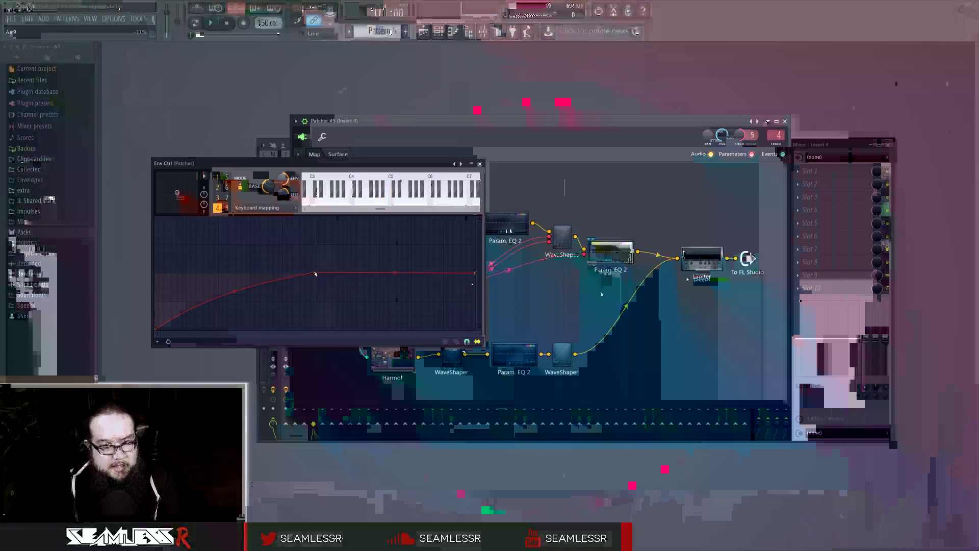
pyautogui.moveTo(476, 273); pyautogui.dragTo(476, 216)
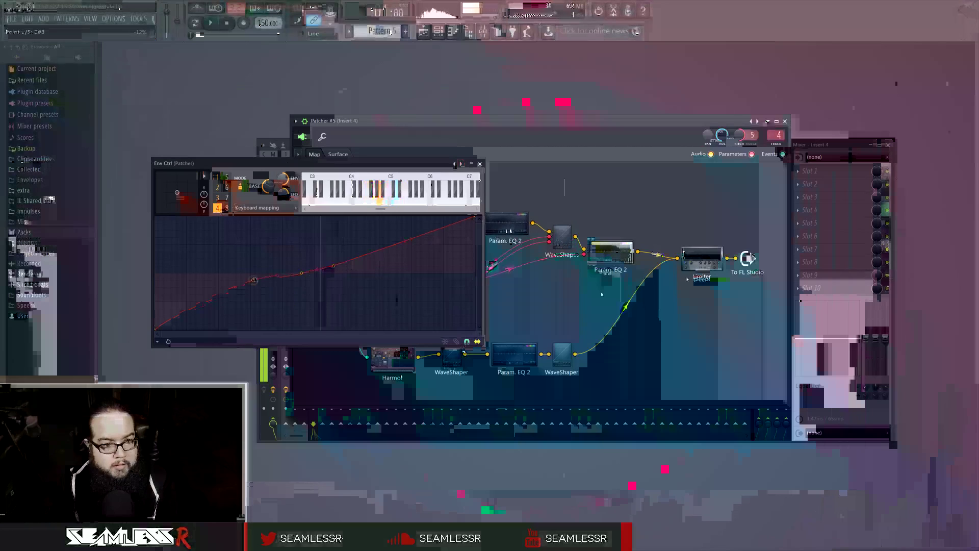
pyautogui.rightClick(268, 280)
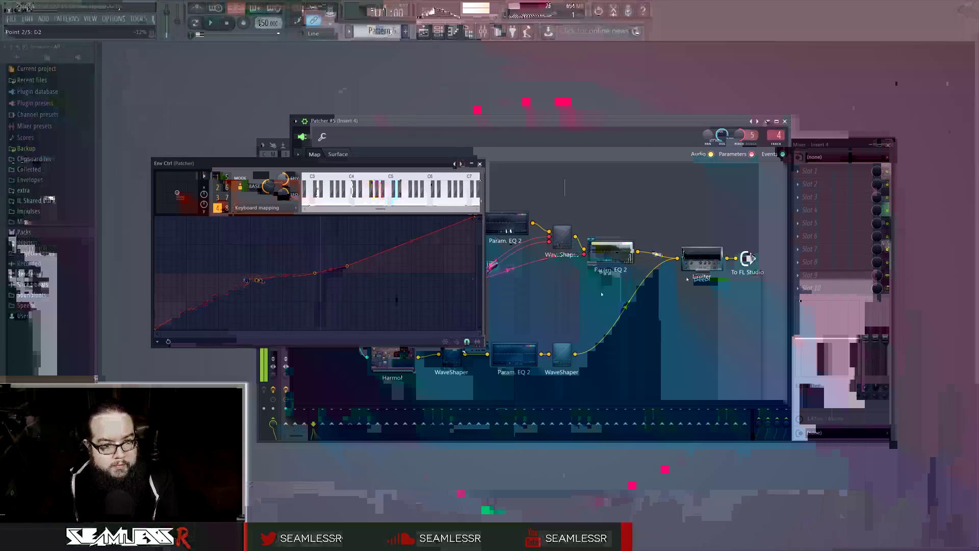
pyautogui.click(499, 225)
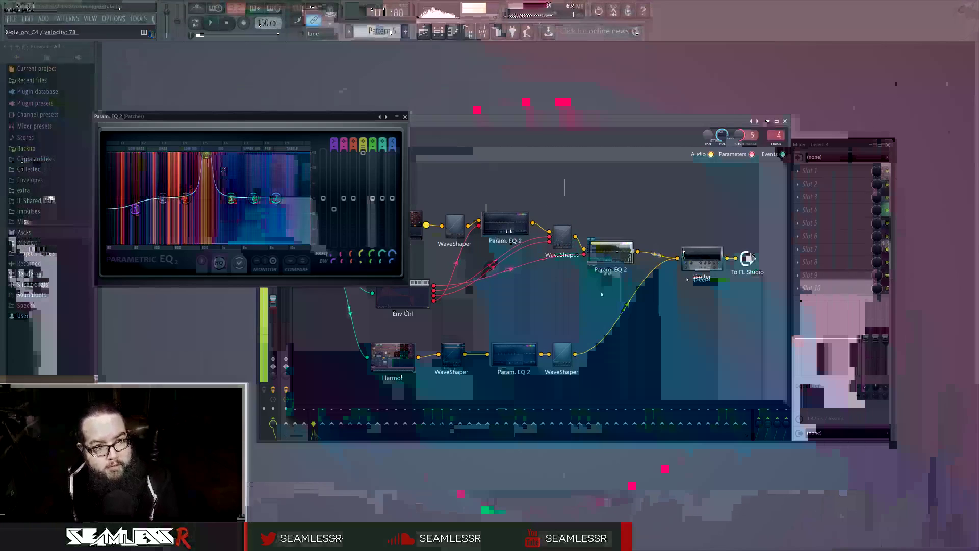
pyautogui.click(405, 117)
# Step: Show articulator 1's Envelope in Env Ctrl, move its peak earlier and adjust the tension of its falling curve
pyautogui.doubleClick(403, 296)
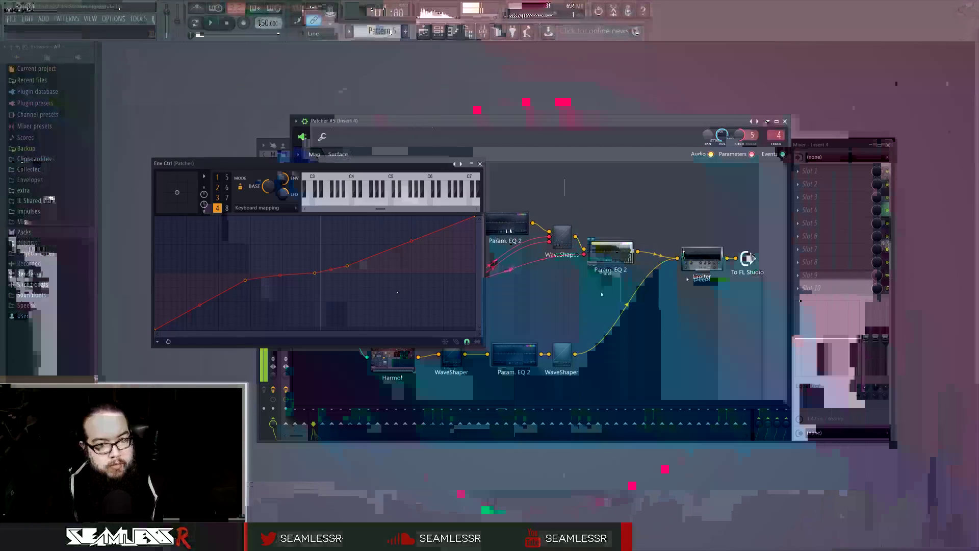
pyautogui.click(218, 177)
pyautogui.click(255, 208)
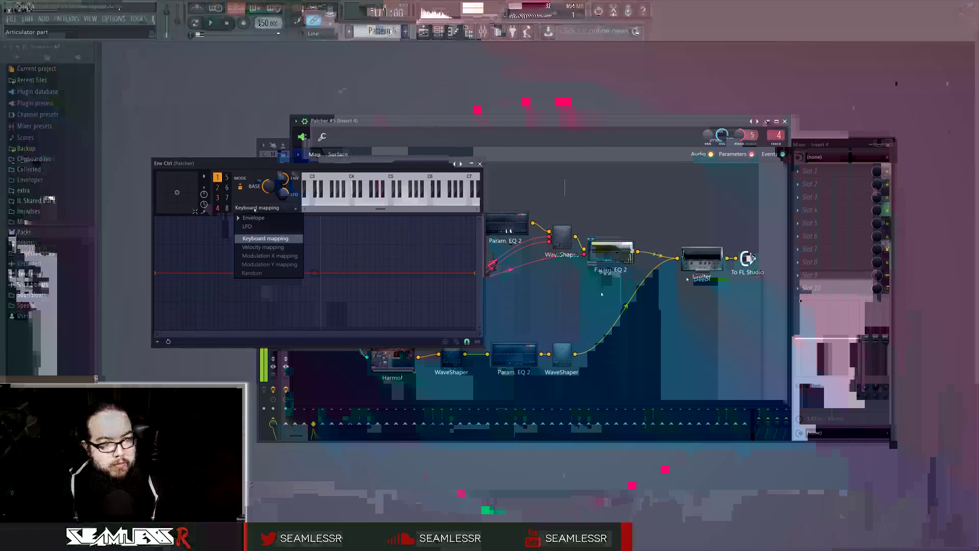
pyautogui.click(255, 227)
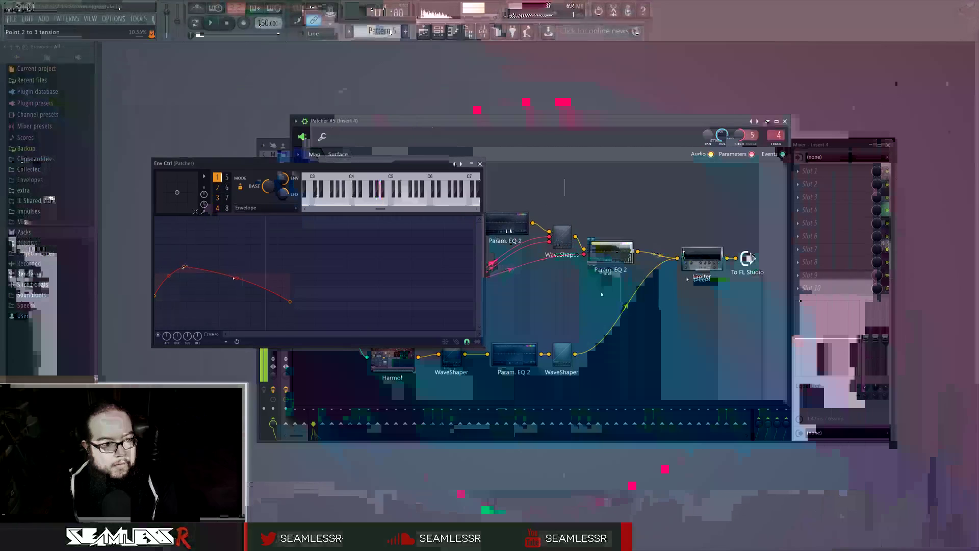
pyautogui.moveTo(234, 278); pyautogui.dragTo(234, 288)
pyautogui.moveTo(185, 266); pyautogui.dragTo(181, 270)
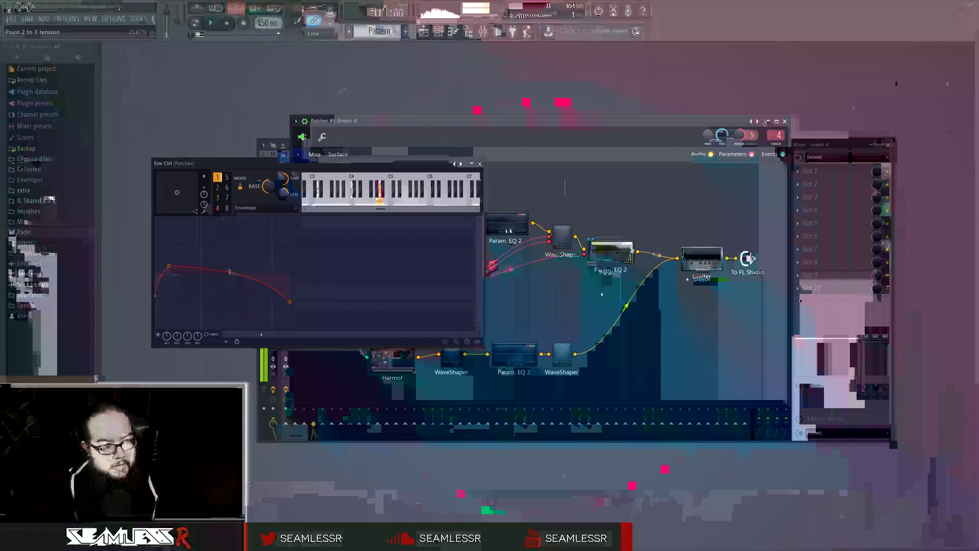
# Step: Bend articulator 2's falling envelope curve inward so that it drops faster at the start
pyautogui.click(219, 190)
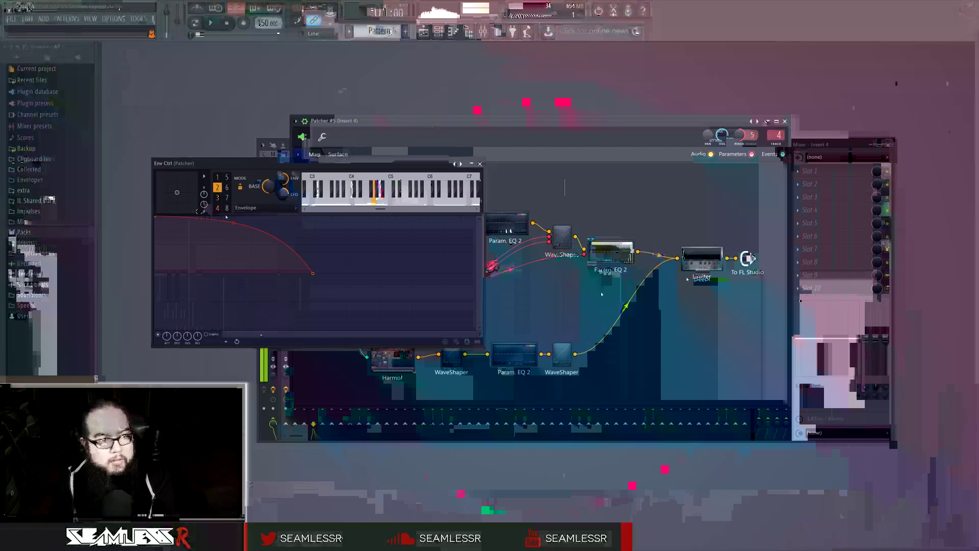
pyautogui.moveTo(233, 222); pyautogui.dragTo(233, 260)
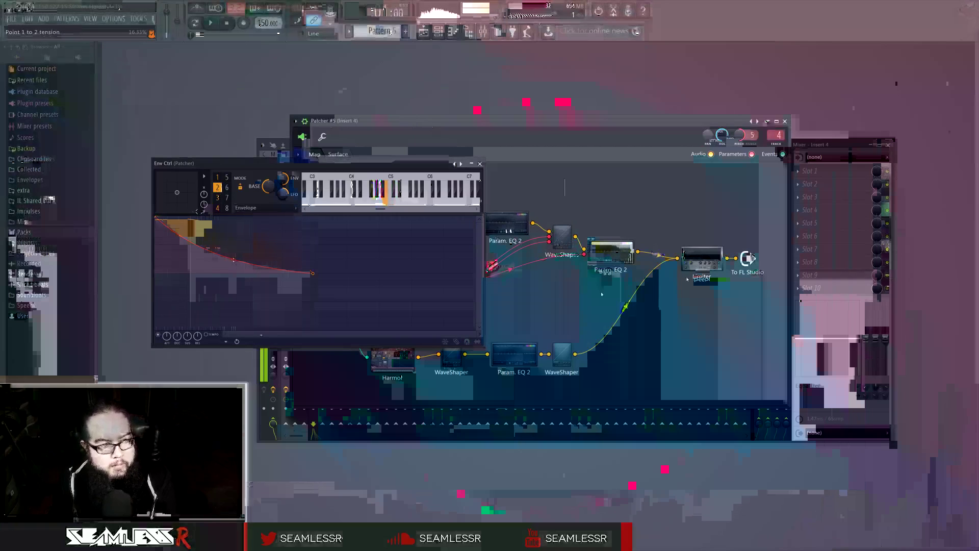
# Step: Reshape articulator 3's envelope in Env Ctrl: delete the peak point, start it high and make it fall late to a later end point
pyautogui.click(217, 197)
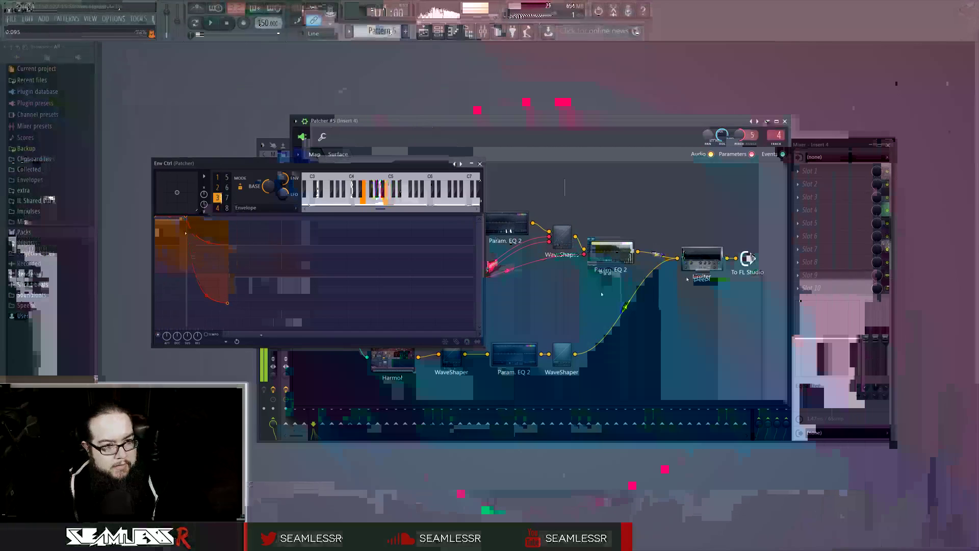
pyautogui.rightClick(185, 218)
pyautogui.click(200, 229)
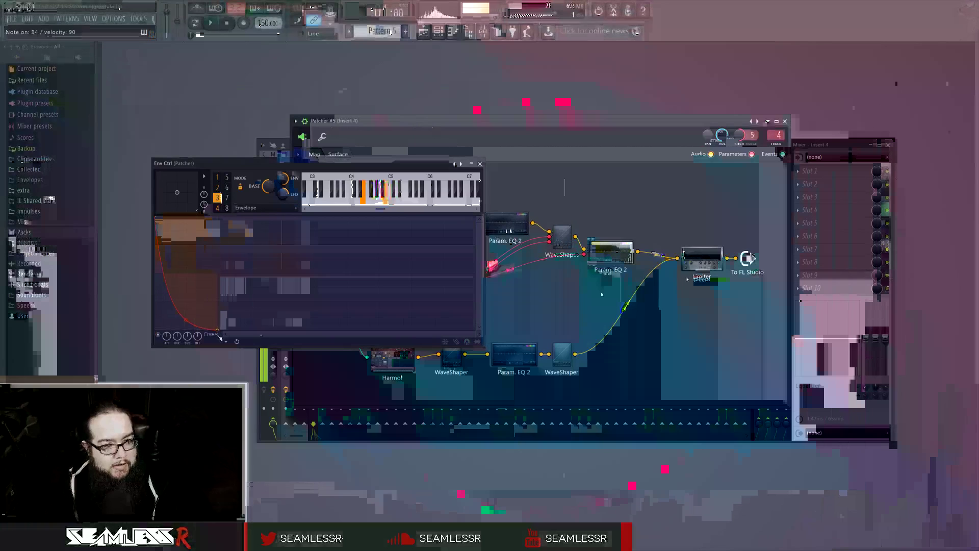
pyautogui.moveTo(217, 330); pyautogui.dragTo(203, 221)
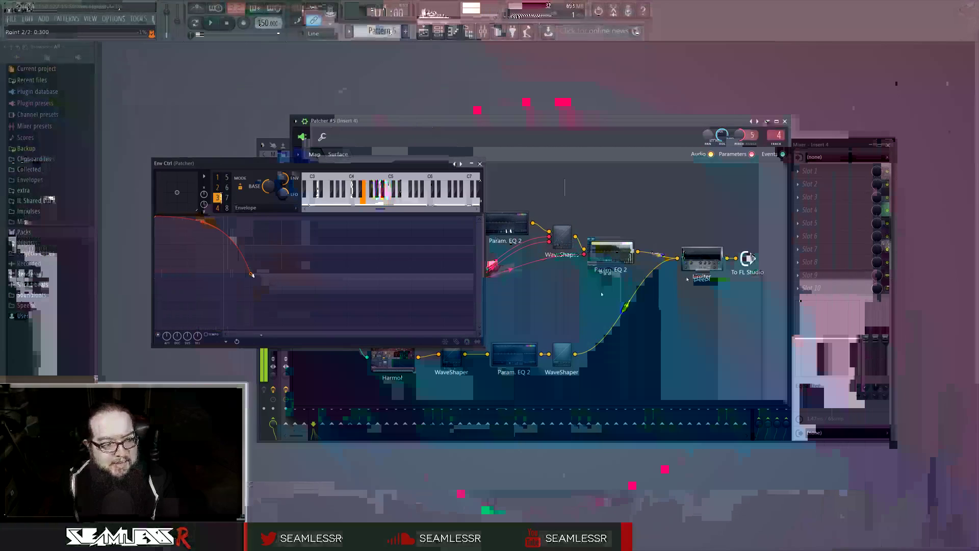
pyautogui.moveTo(250, 273); pyautogui.dragTo(272, 274)
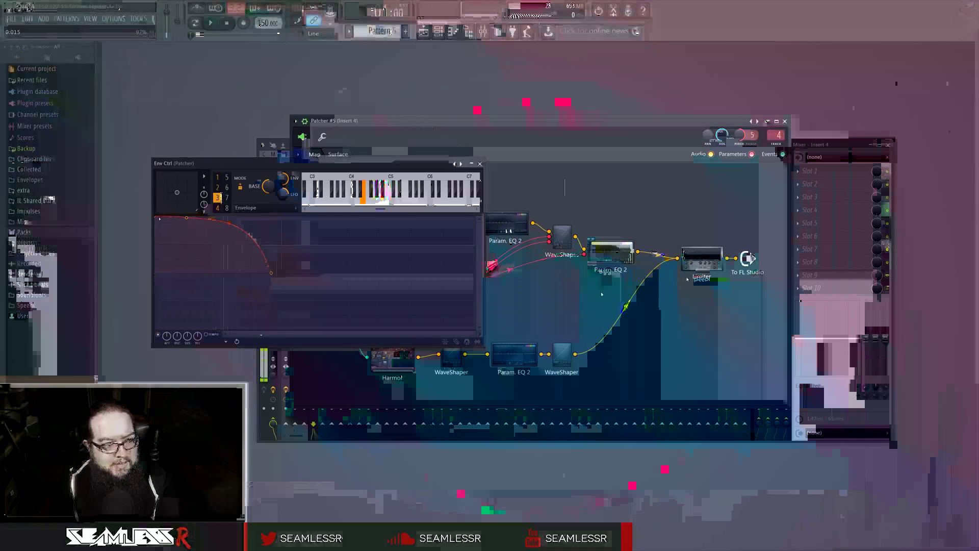
# Step: Drop the start of articulator 3's envelope to the minimum, delete the extra rise point, bow the attack upward and move the peak earlier
pyautogui.moveTo(160, 218); pyautogui.dragTo(150, 343)
pyautogui.rightClick(172, 317)
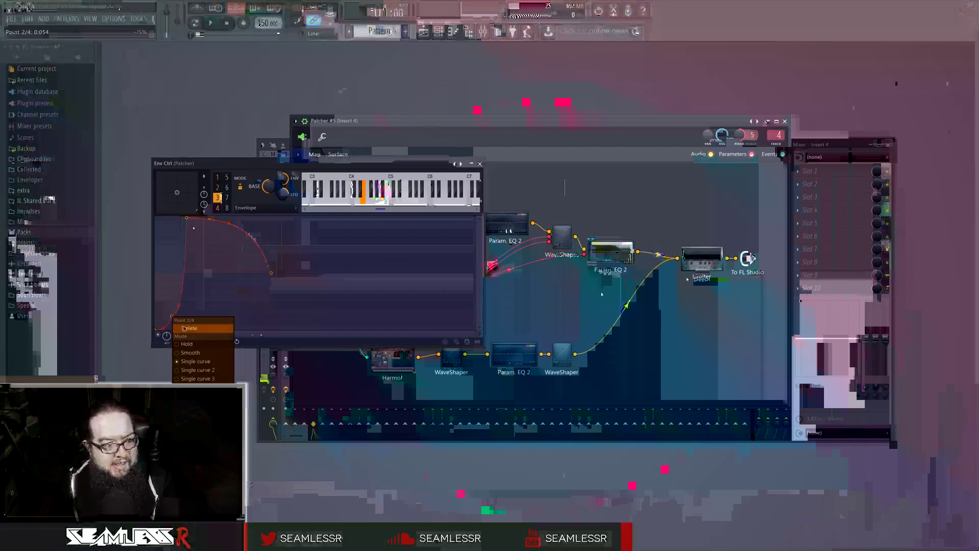
pyautogui.click(190, 329)
pyautogui.moveTo(171, 274); pyautogui.dragTo(171, 241)
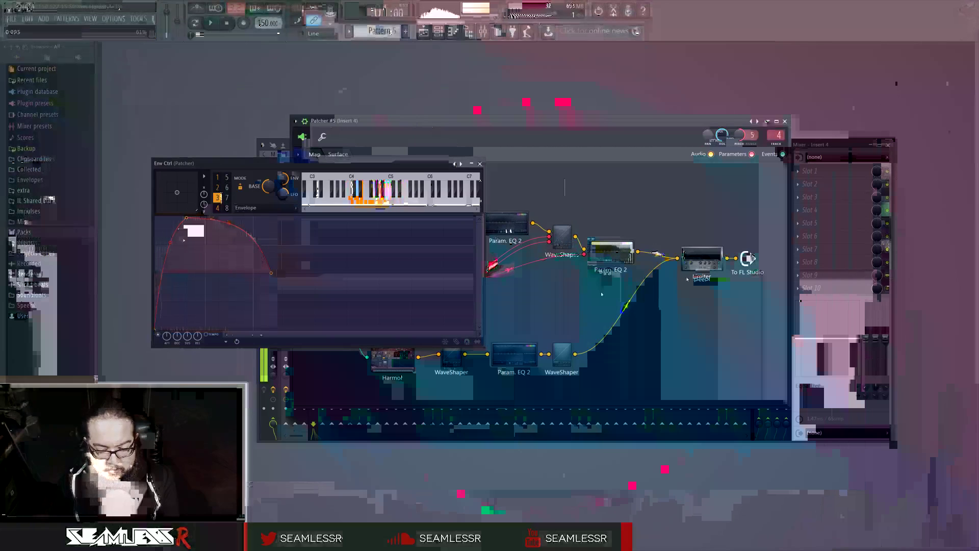
pyautogui.moveTo(186, 218); pyautogui.dragTo(177, 218)
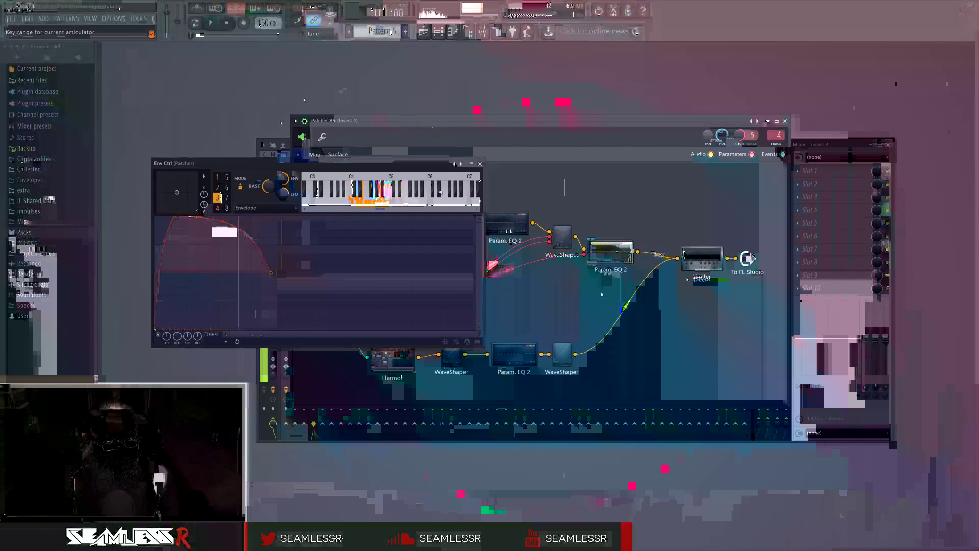
pyautogui.click(480, 164)
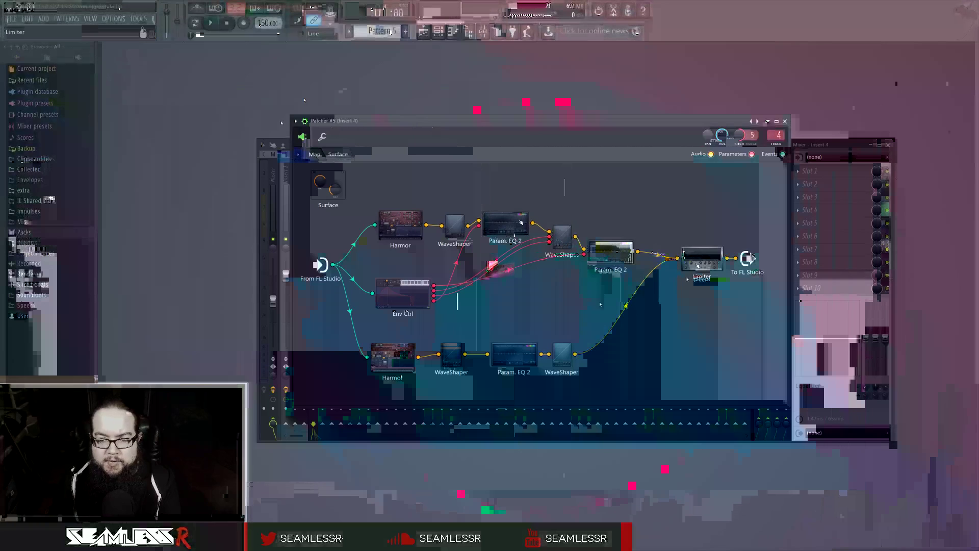
# Step: Review the Limiter's level display and the WaveShapers and last Param. EQ 2 of the main kick chain
pyautogui.click(688, 279)
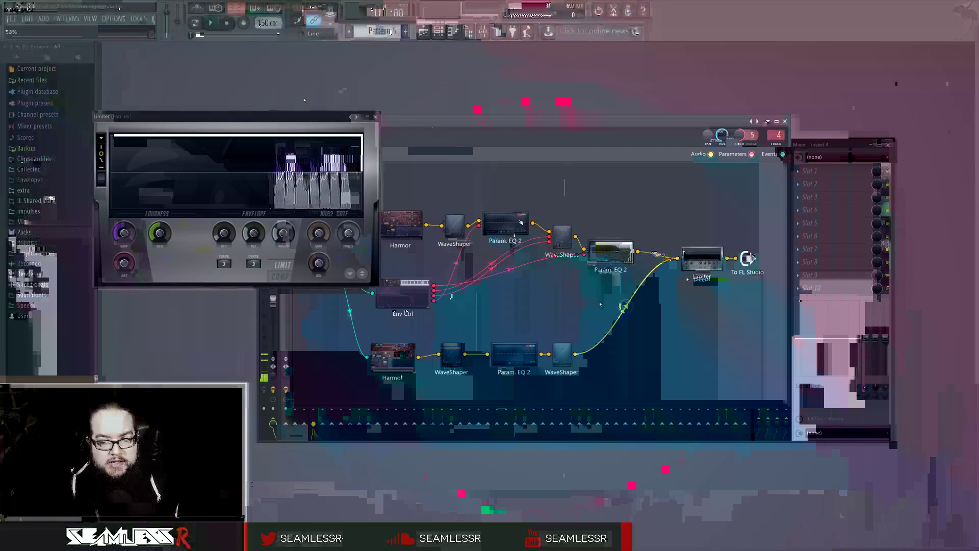
pyautogui.moveTo(603, 254); pyautogui.dragTo(607, 255)
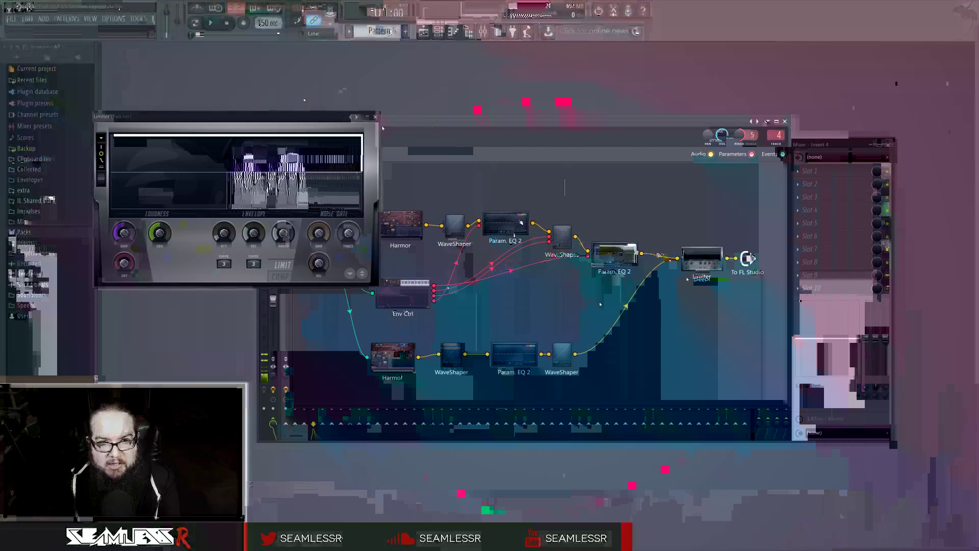
pyautogui.click(376, 116)
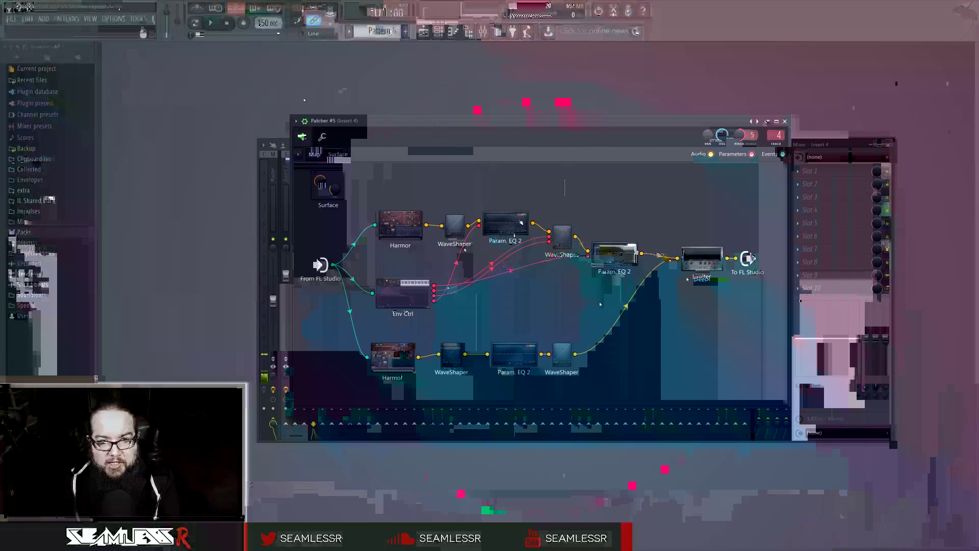
pyautogui.moveTo(458, 258); pyautogui.dragTo(517, 232)
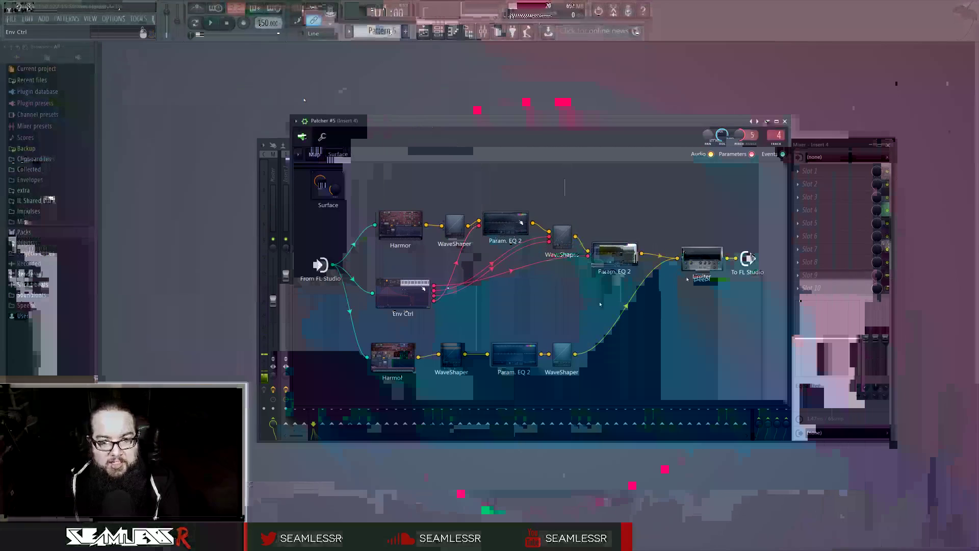
pyautogui.click(454, 225)
pyautogui.click(568, 202)
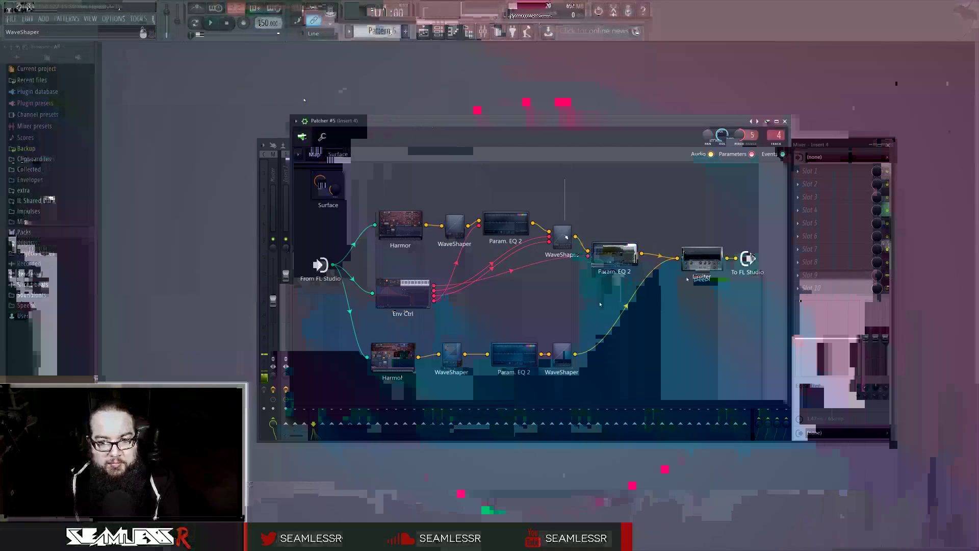
pyautogui.click(563, 237)
pyautogui.click(608, 256)
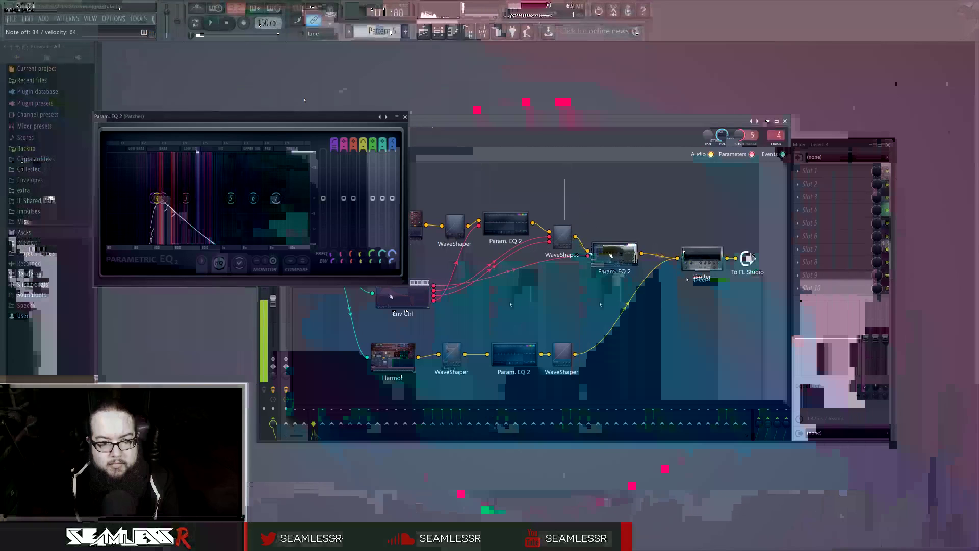
# Step: Lower the start of articulator 1's envelope in Env Ctrl, move its peak slightly later and higher, and check the Limiter
pyautogui.click(409, 299)
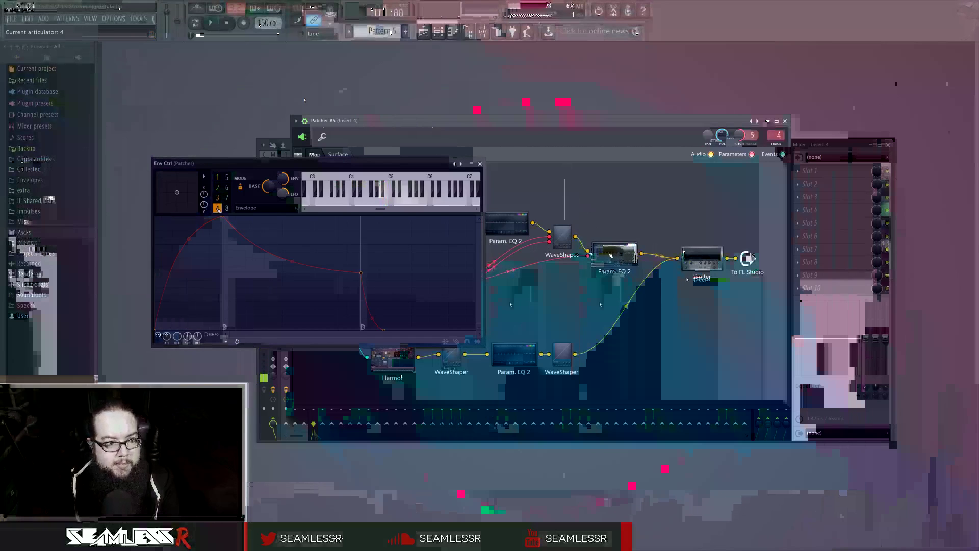
pyautogui.click(218, 177)
pyautogui.moveTo(155, 296); pyautogui.dragTo(155, 309)
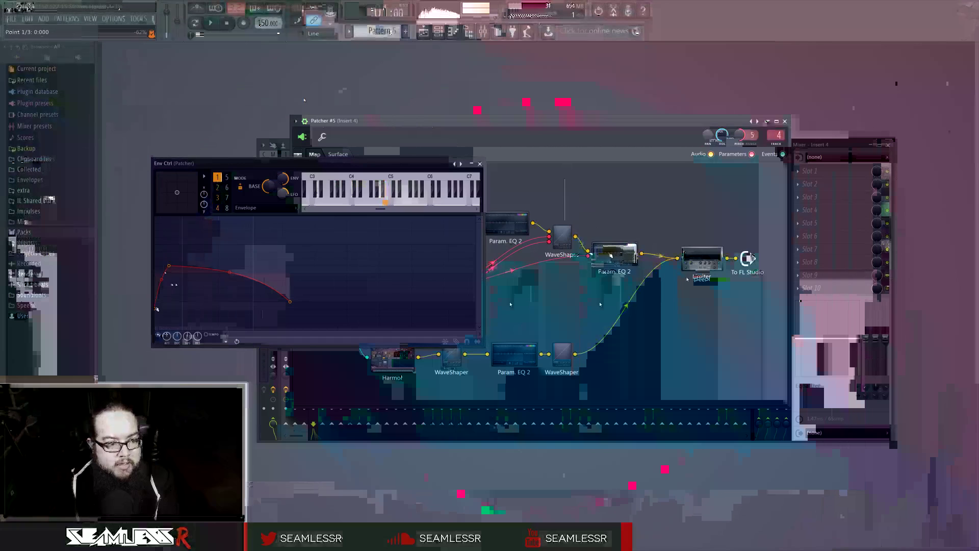
pyautogui.moveTo(169, 266); pyautogui.dragTo(234, 276)
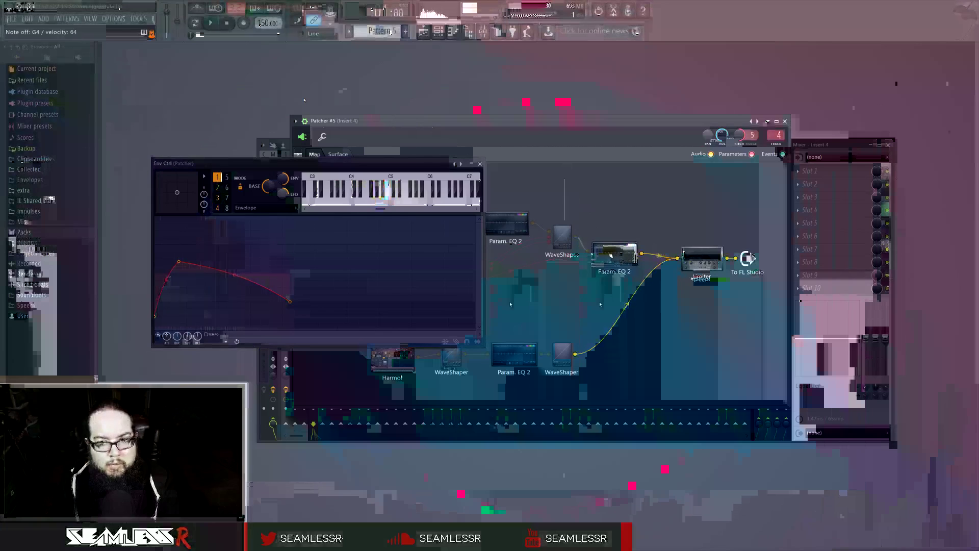
pyautogui.doubleClick(701, 267)
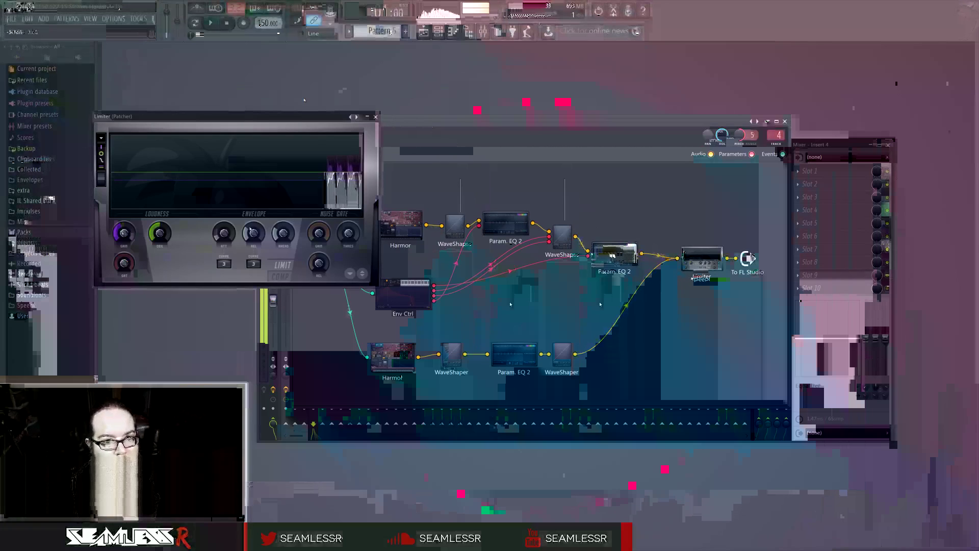
pyautogui.click(375, 117)
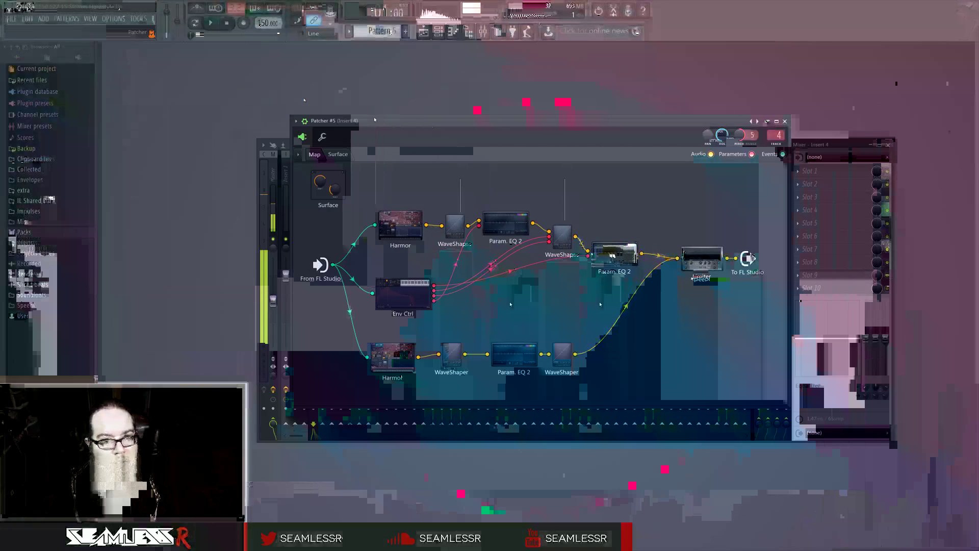
# Step: Add another Harmor above the main chain, fed from From FL Studio into the Limiter, and move the Limiter higher in the map
pyautogui.rightClick(402, 234)
pyautogui.click(418, 248)
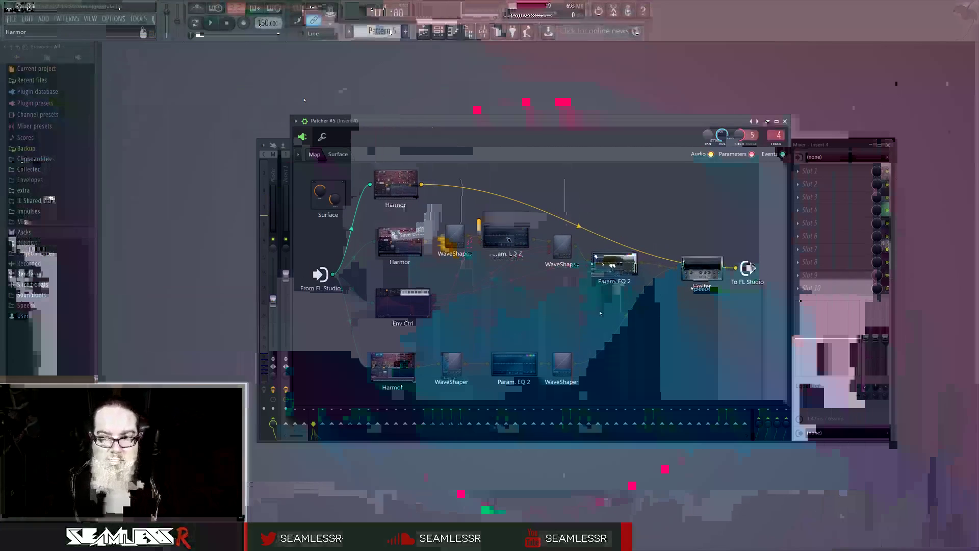
pyautogui.moveTo(733, 244); pyautogui.dragTo(733, 242)
pyautogui.moveTo(677, 274); pyautogui.dragTo(734, 245)
pyautogui.moveTo(728, 275); pyautogui.dragTo(736, 274)
pyautogui.moveTo(424, 184)
pyautogui.mouseDown()
pyautogui.moveTo(605, 202)
pyautogui.moveTo(656, 263)
pyautogui.moveTo(589, 267)
pyautogui.mouseUp()
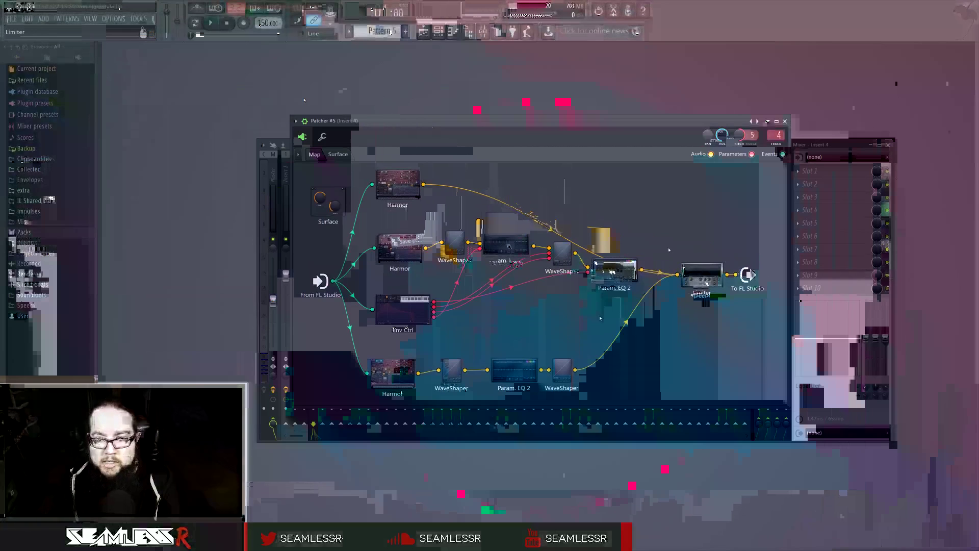
pyautogui.moveTo(707, 284); pyautogui.dragTo(708, 249)
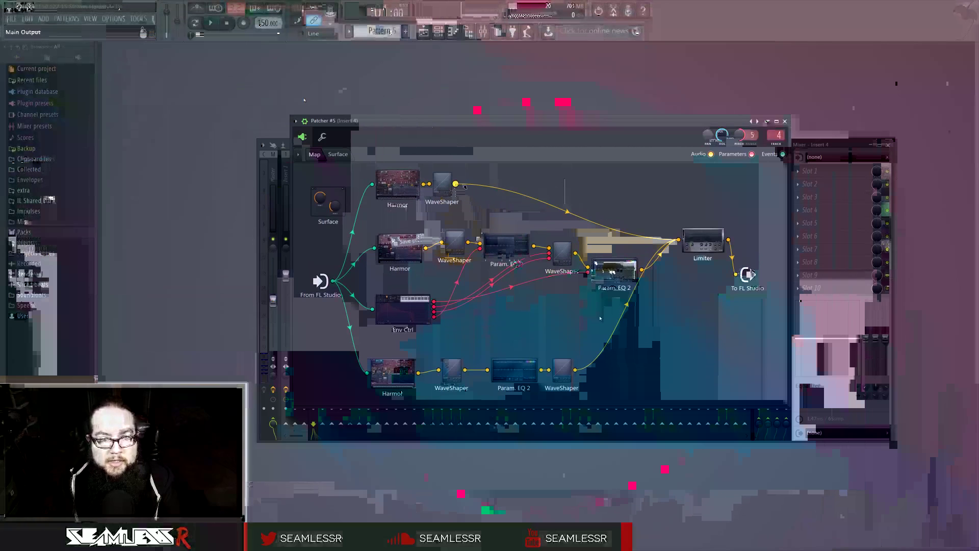
# Step: Insert a WaveShaper and a Param. EQ 2 after the new Harmor and make the EQ's band 7 a low-pass cutting from the midrange up
pyautogui.press('F8')
pyautogui.press('F8')
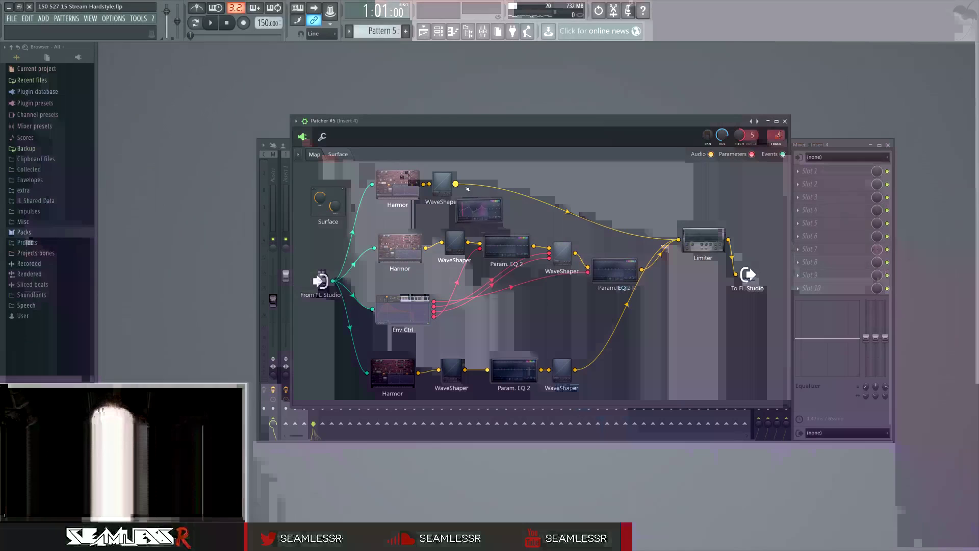
pyautogui.doubleClick(493, 188)
pyautogui.rightClick(276, 198)
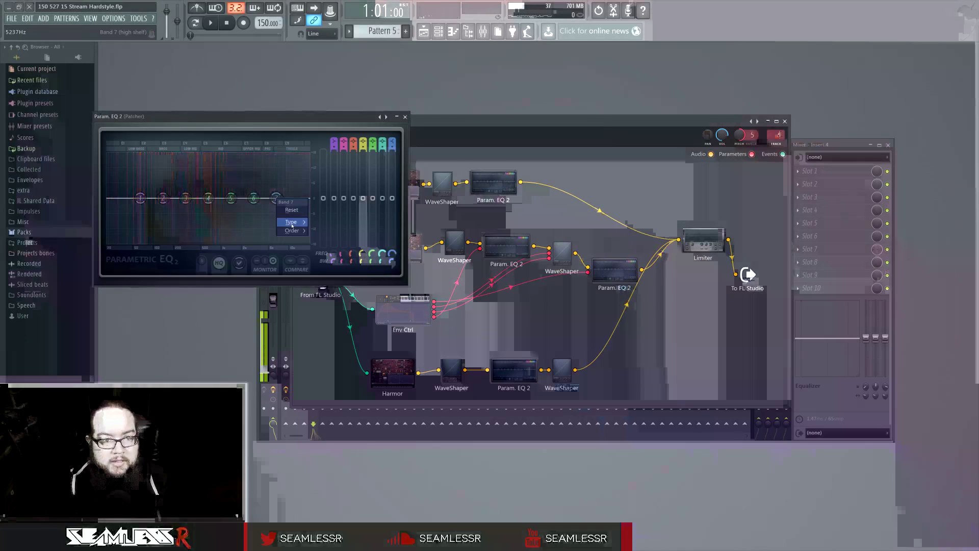
pyautogui.moveTo(292, 222)
pyautogui.click(328, 231)
pyautogui.moveTo(276, 198); pyautogui.dragTo(209, 198)
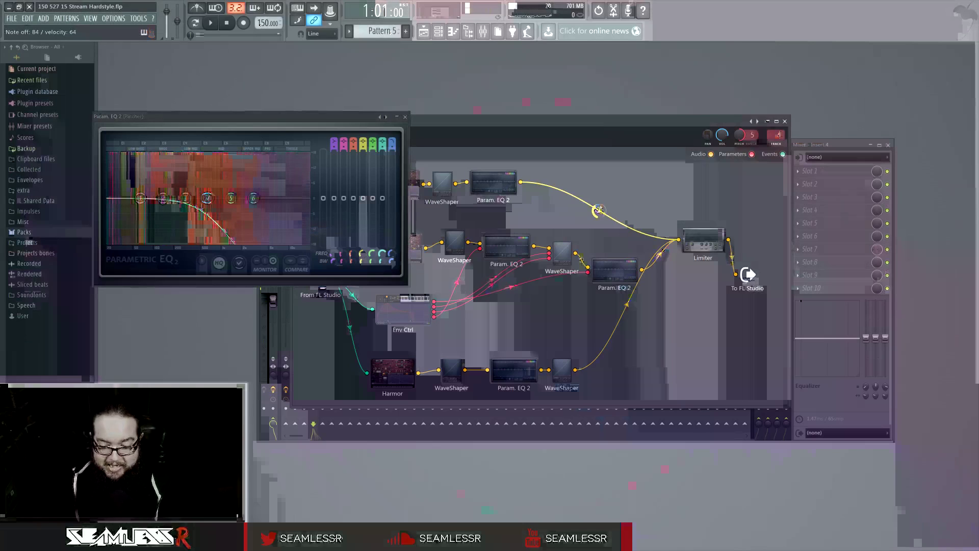
# Step: Replace the Limiter with Maximus and connect its output to To FL Studio
pyautogui.click(704, 240)
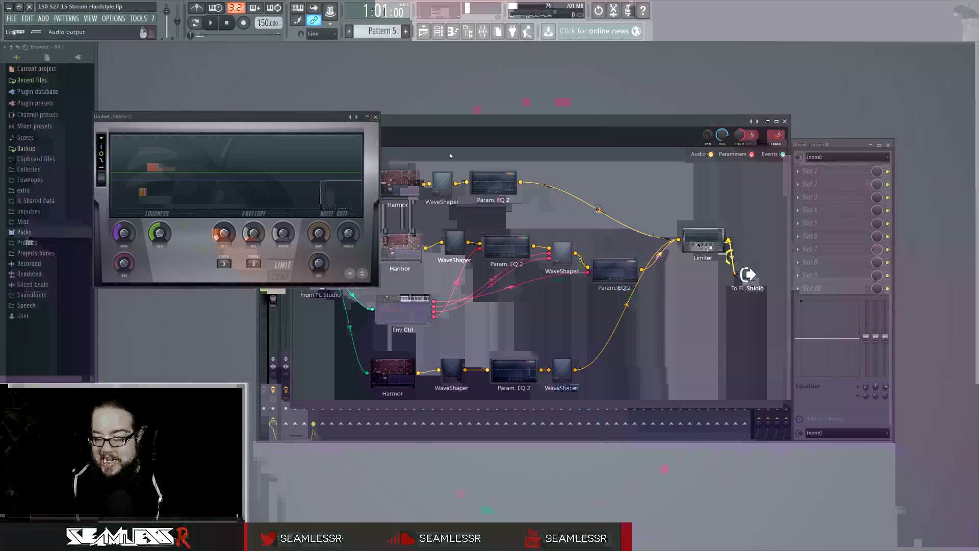
pyautogui.rightClick(704, 240)
pyautogui.click(716, 277)
pyautogui.press('F8')
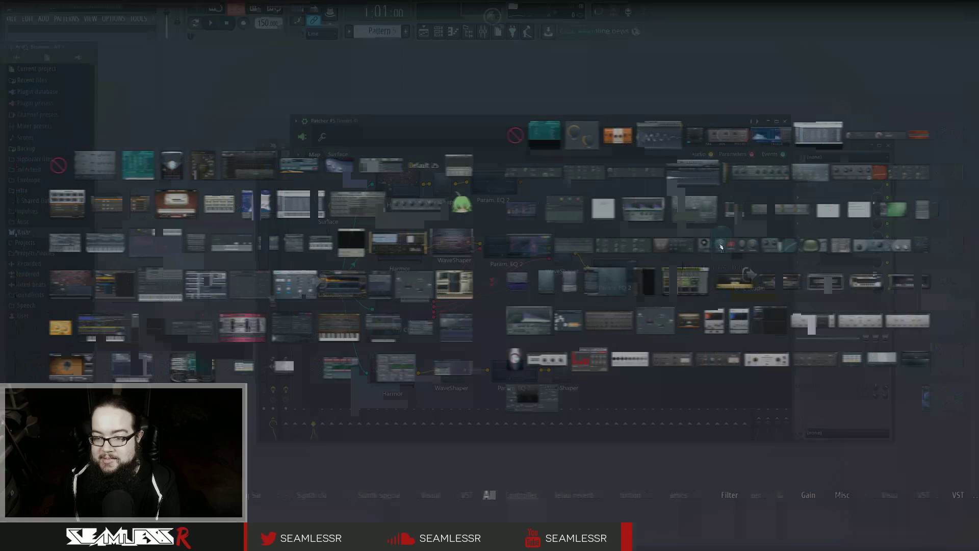
pyautogui.moveTo(708, 272); pyautogui.dragTo(736, 274)
pyautogui.moveTo(684, 229); pyautogui.dragTo(705, 242)
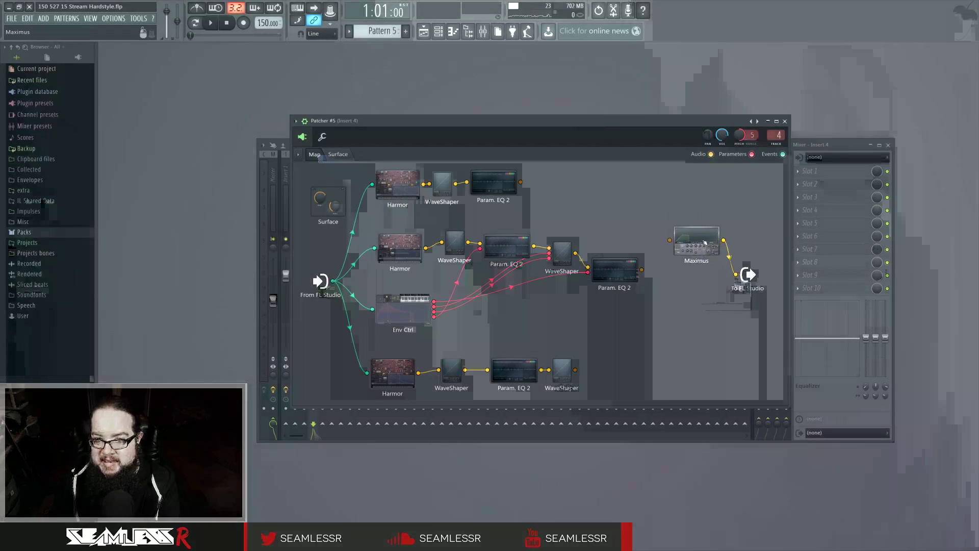
# Step: Connect the outputs of all three kick layers to Maximus and reposition Maximus and To FL Studio in the map
pyautogui.moveTo(520, 182); pyautogui.dragTo(670, 240)
pyautogui.moveTo(642, 269); pyautogui.dragTo(670, 240)
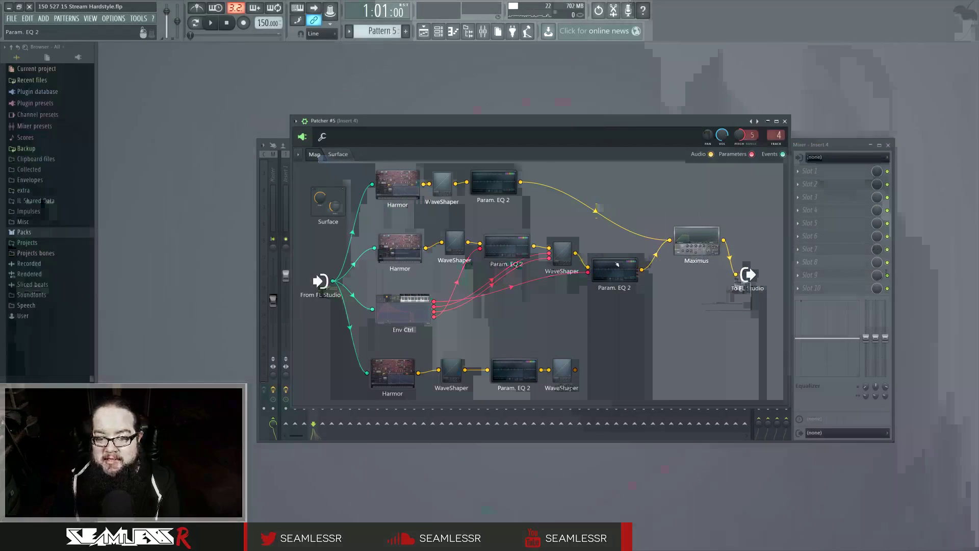
pyautogui.moveTo(576, 370); pyautogui.dragTo(699, 254)
pyautogui.moveTo(747, 276); pyautogui.dragTo(760, 269)
pyautogui.moveTo(696, 253); pyautogui.dragTo(708, 251)
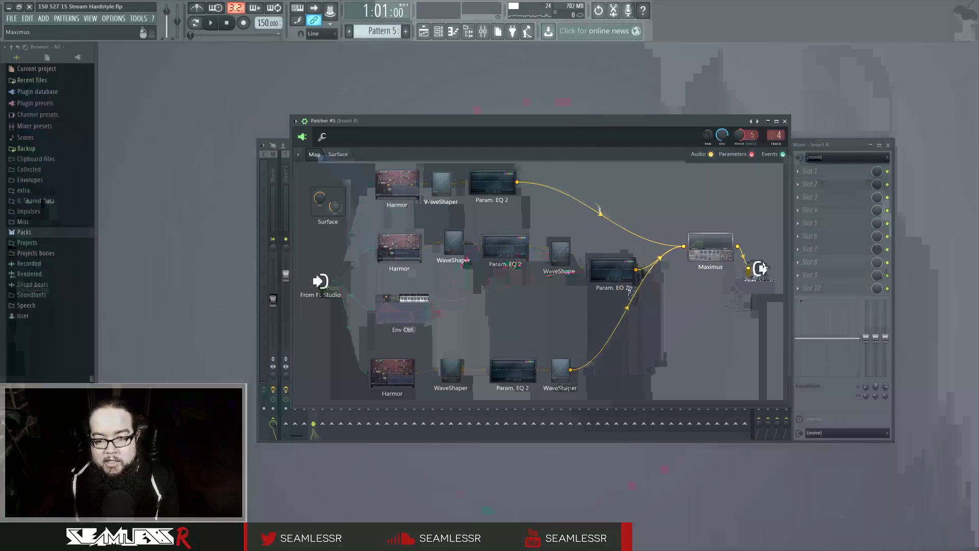
# Step: Adjust Maximus's low crossover frequency using the bands view and go through its low, mid and high band settings
pyautogui.doubleClick(708, 251)
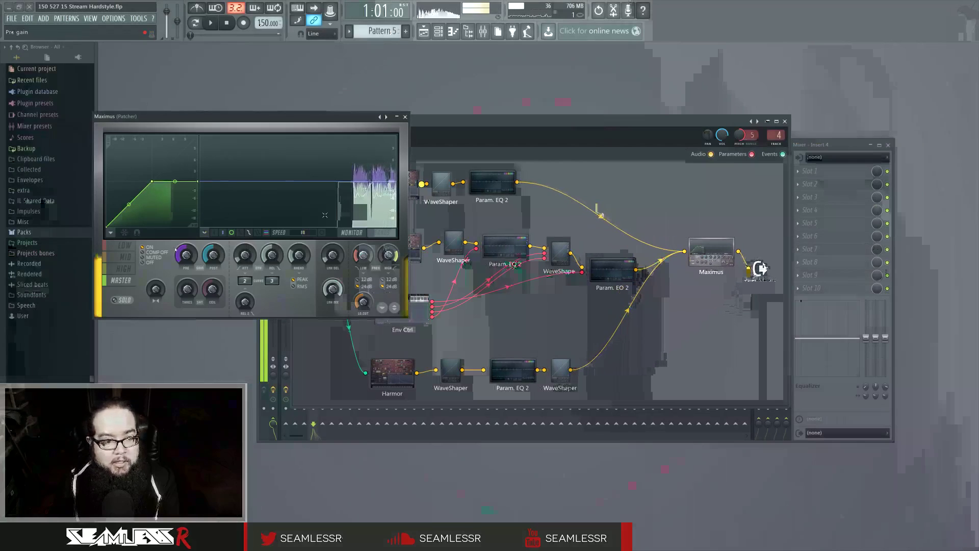
pyautogui.click(125, 245)
pyautogui.click(382, 232)
pyautogui.moveTo(363, 254); pyautogui.dragTo(364, 239)
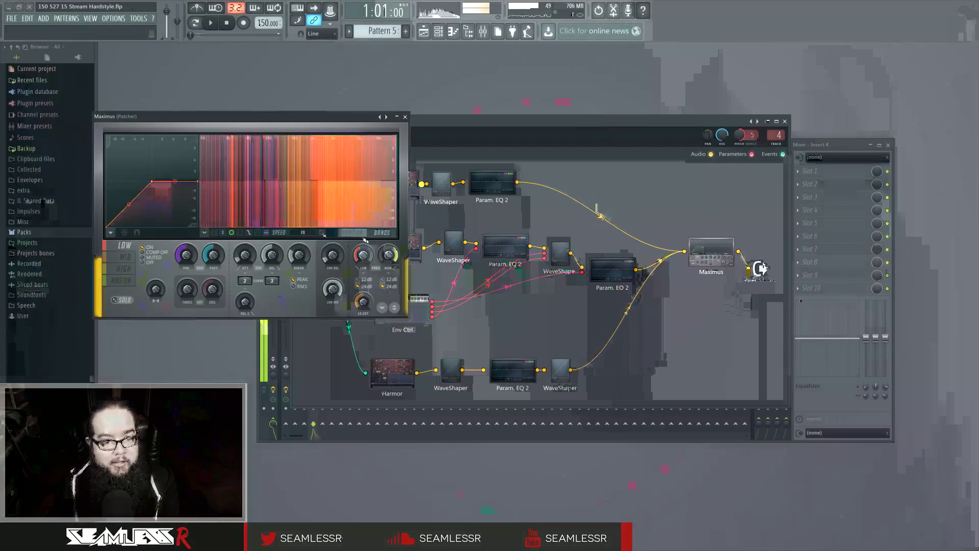
pyautogui.click(352, 233)
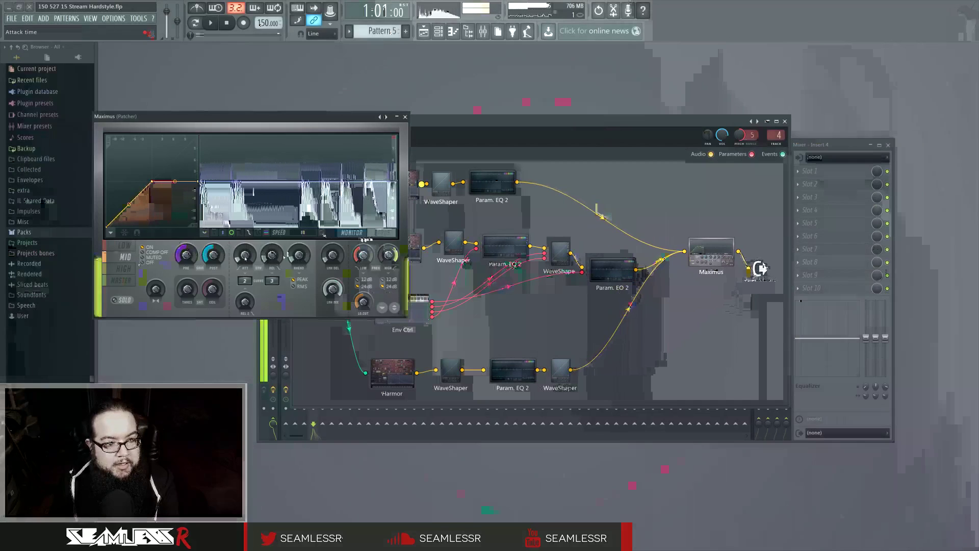
pyautogui.click(125, 269)
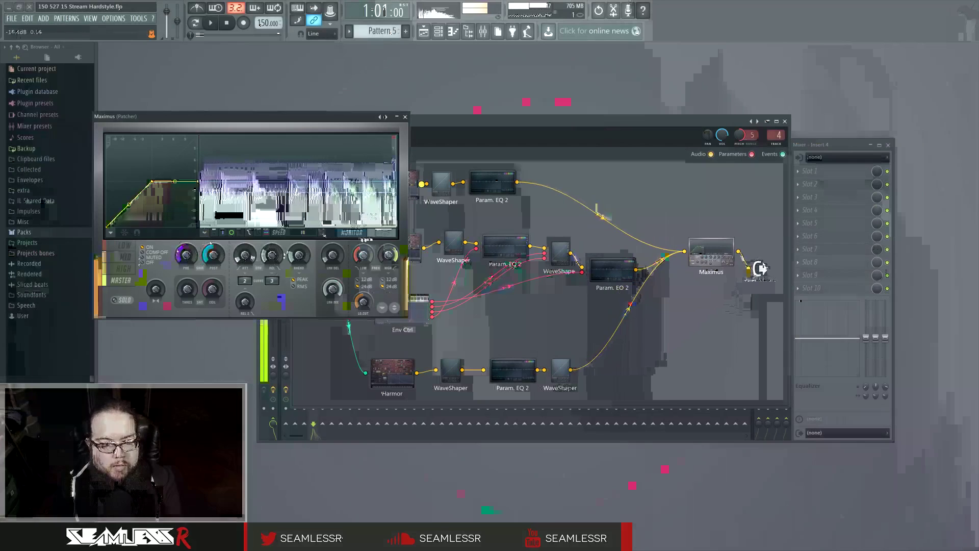
pyautogui.click(405, 117)
# Step: Fine-tune the first Param. EQ 2 in the middle layer by raising its band 5 peak and slightly boosting band 4
pyautogui.doubleClick(500, 252)
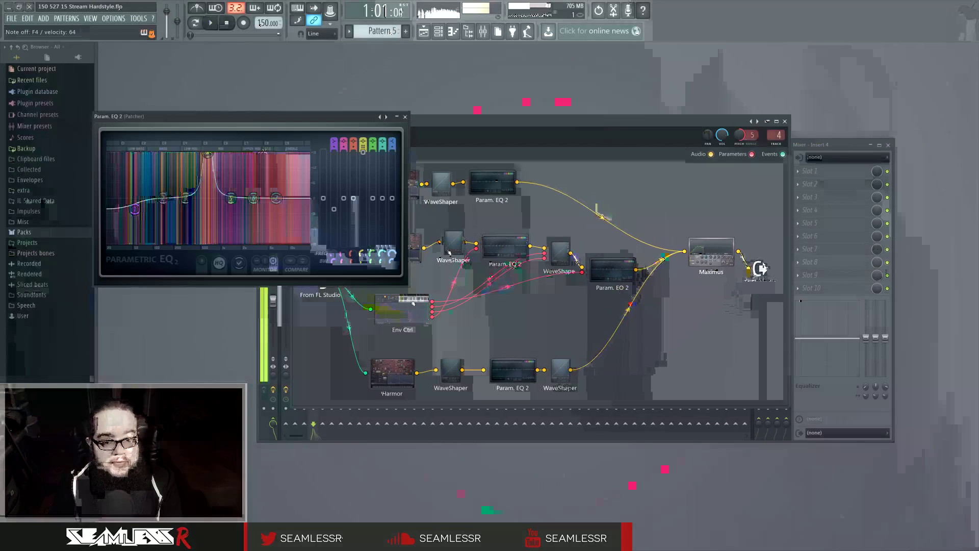
pyautogui.doubleClick(386, 303)
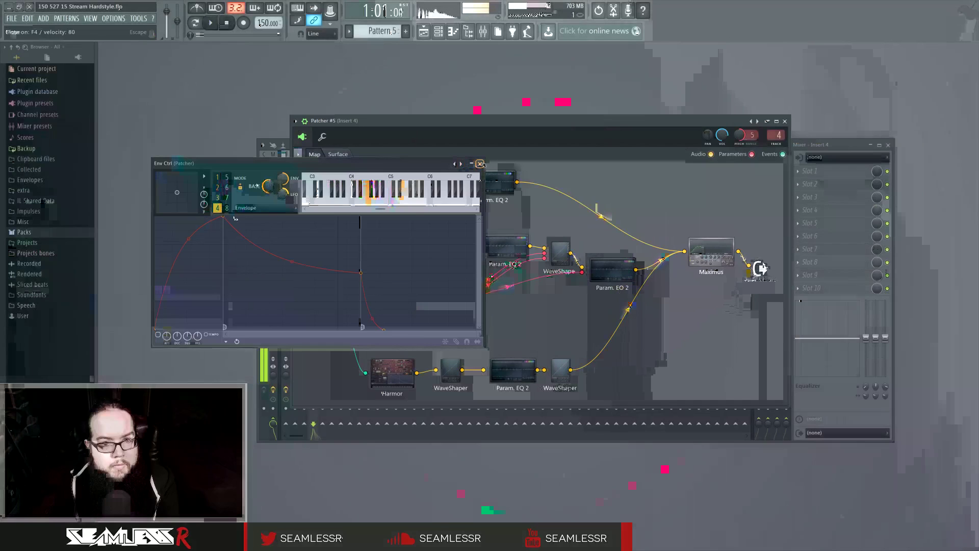
pyautogui.click(479, 164)
pyautogui.doubleClick(506, 248)
pyautogui.moveTo(205, 164); pyautogui.dragTo(214, 155)
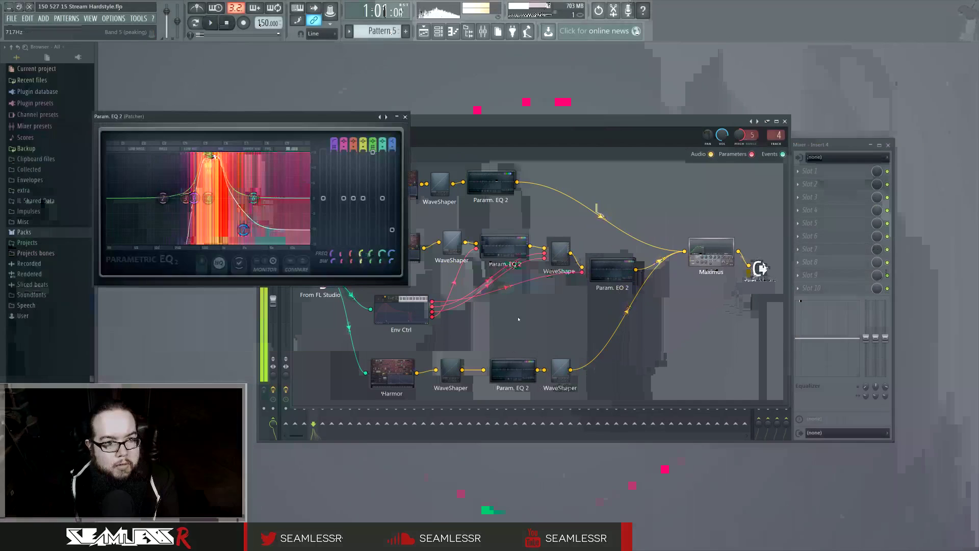
pyautogui.moveTo(208, 198)
pyautogui.mouseDown()
pyautogui.moveTo(212, 172)
pyautogui.moveTo(213, 195)
pyautogui.mouseUp()
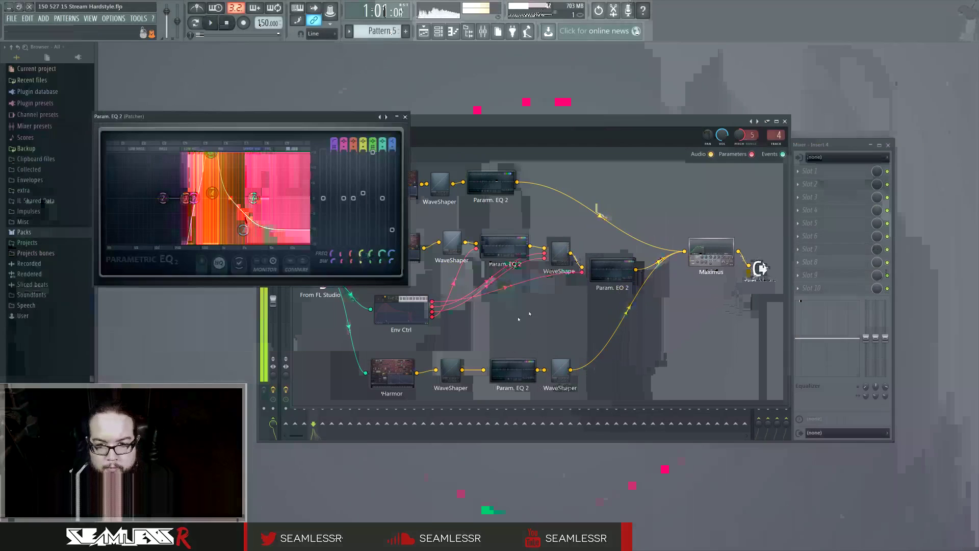
pyautogui.click(406, 116)
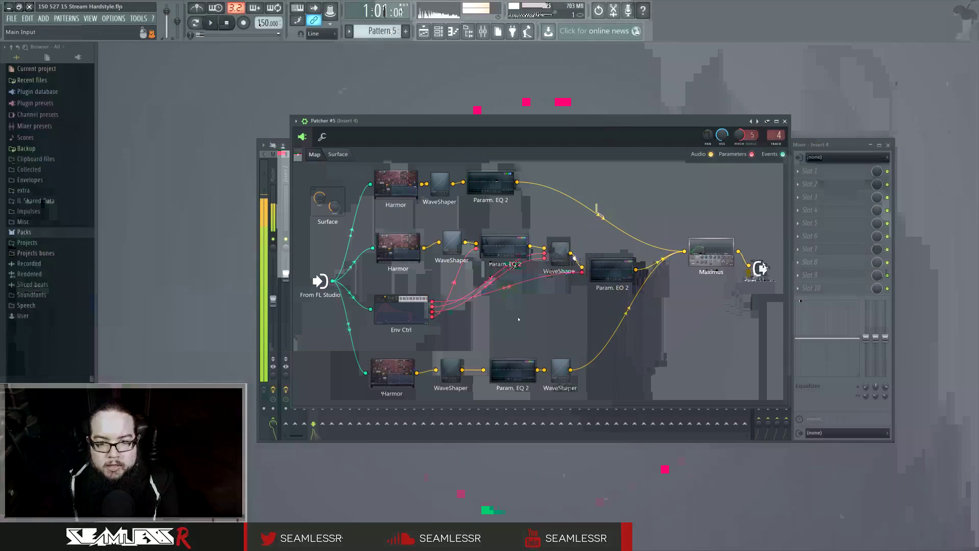
# Step: Examine the middle layer's second WaveShaper curve in this patch and the matching one in Hardstyle Kick 3
pyautogui.doubleClick(557, 252)
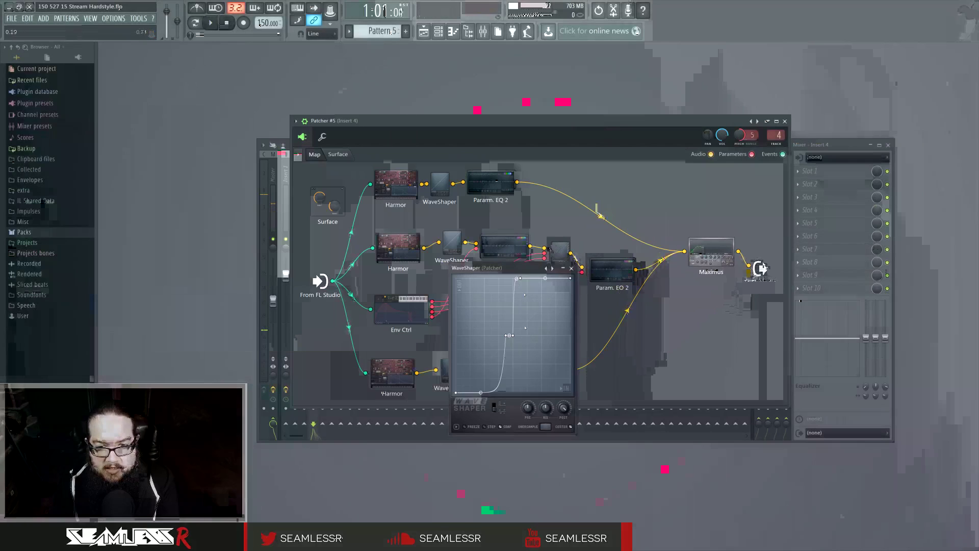
pyautogui.click(785, 122)
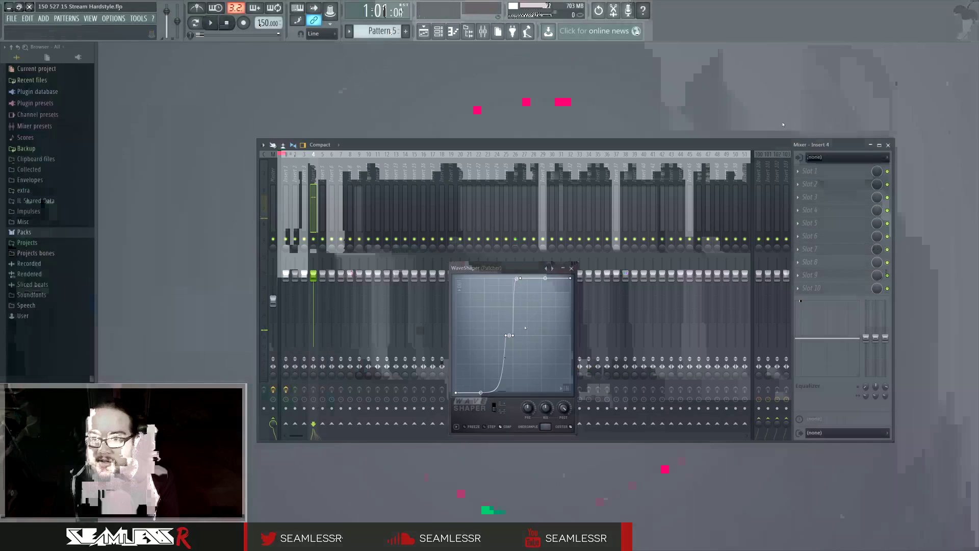
pyautogui.click(439, 31)
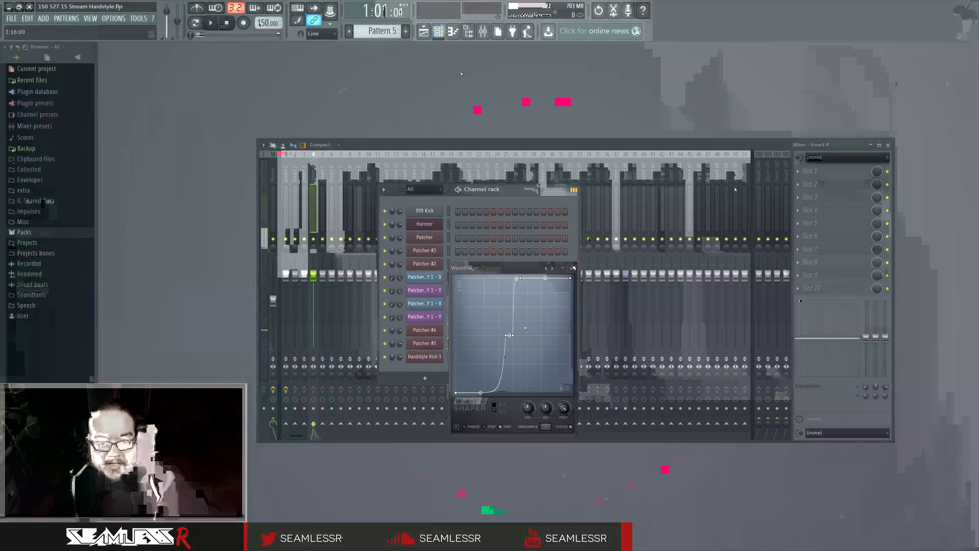
pyautogui.click(449, 357)
pyautogui.click(437, 358)
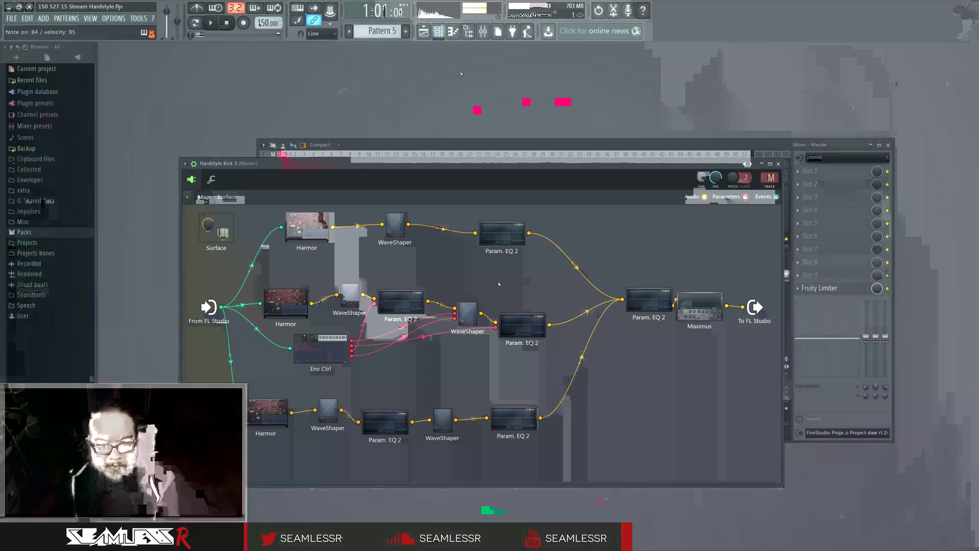
pyautogui.click(462, 308)
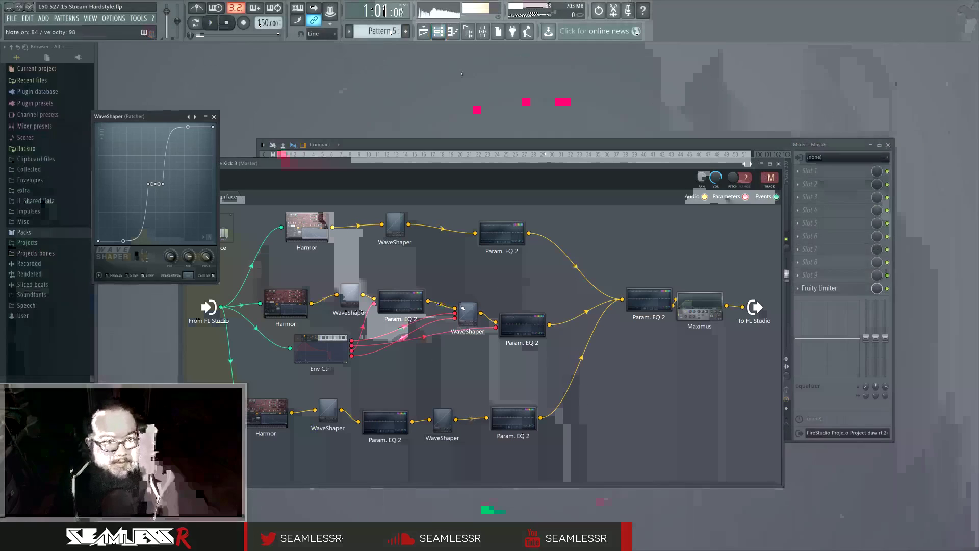
pyautogui.click(215, 117)
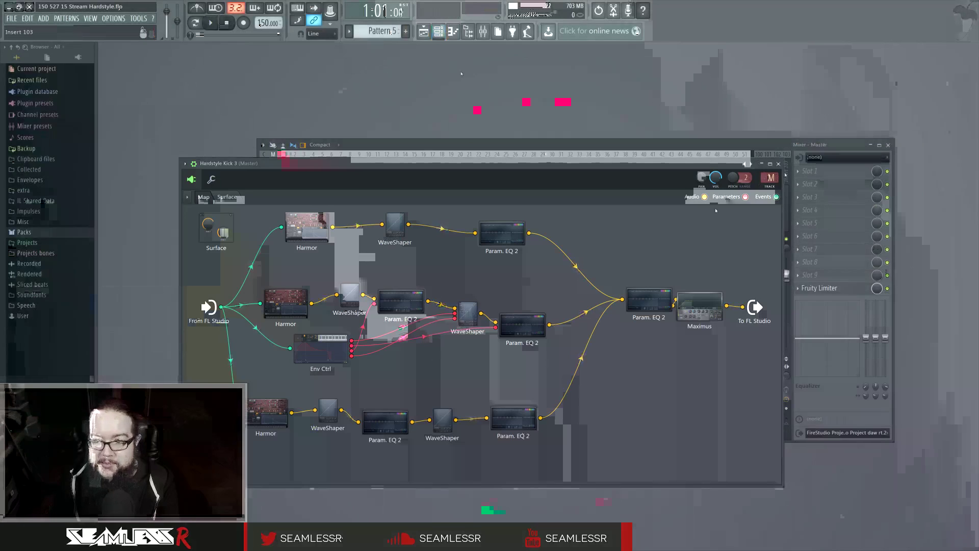
pyautogui.click(779, 164)
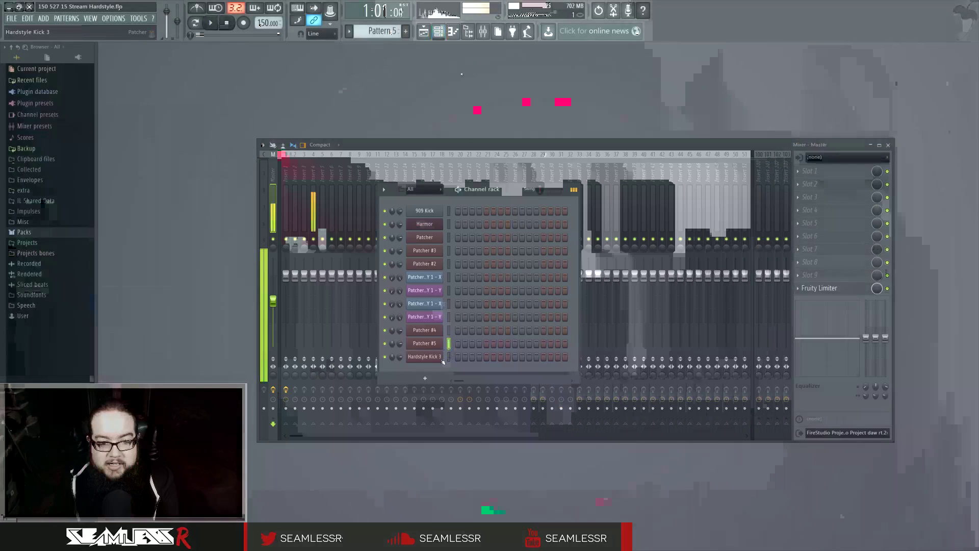
# Step: Set the pitch range of the Hardstyle Kick 3 channel to 5 semitones
pyautogui.click(450, 359)
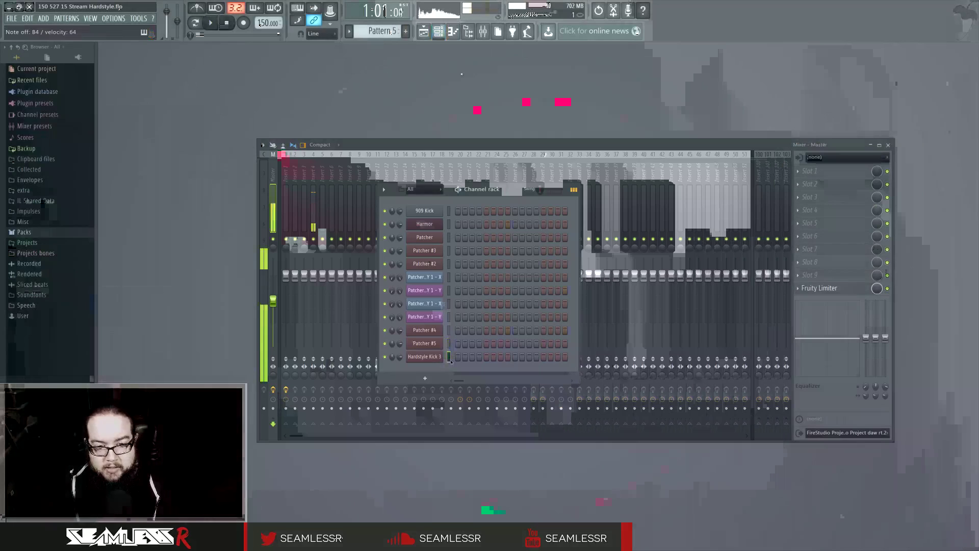
pyautogui.click(425, 357)
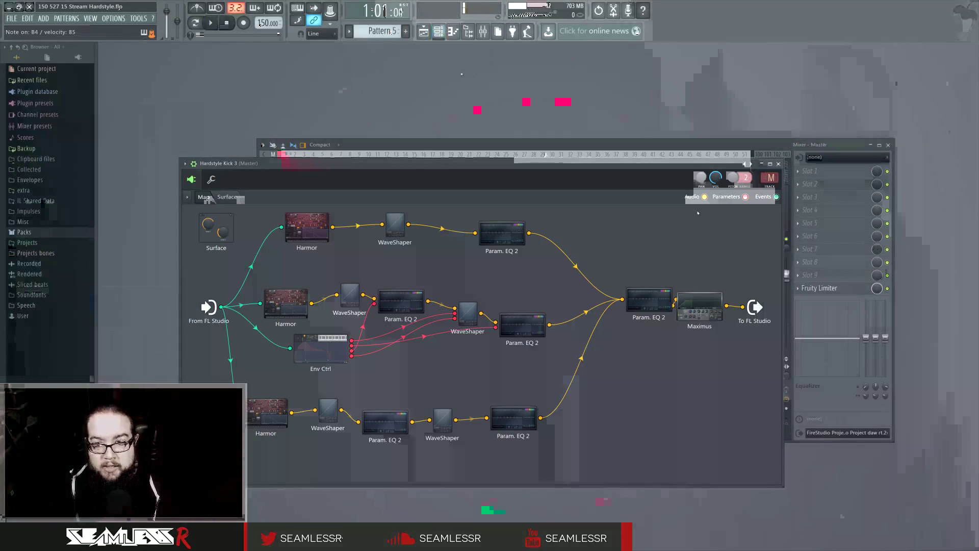
pyautogui.moveTo(746, 178); pyautogui.dragTo(746, 173)
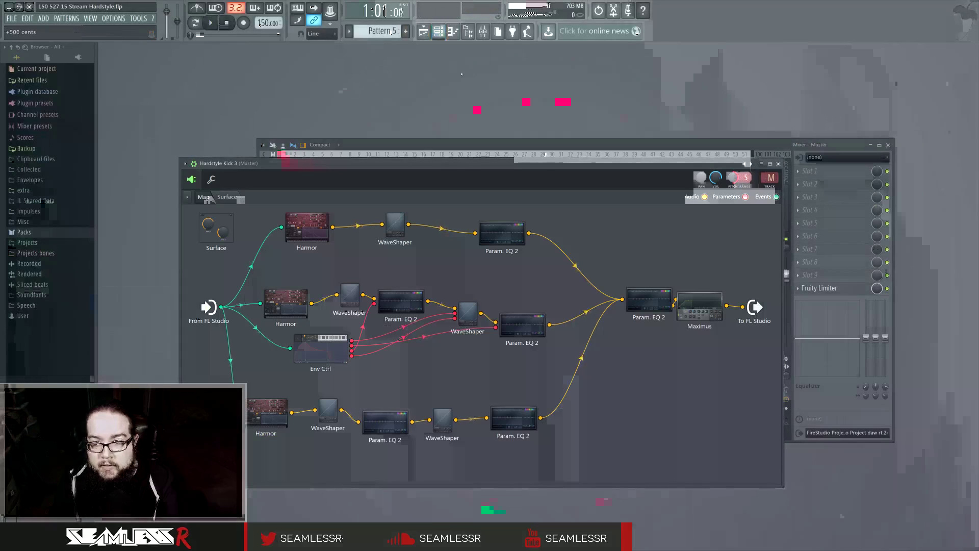
pyautogui.click(779, 163)
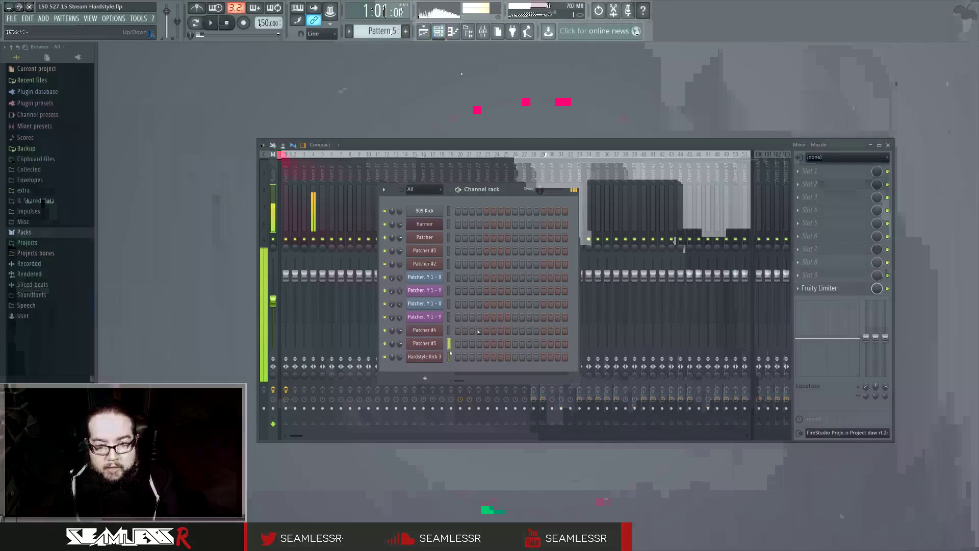
# Step: Audition Hardstyle Kick 3 and Patcher #5 alternately, and reopen the Patcher #5 map
pyautogui.click(450, 357)
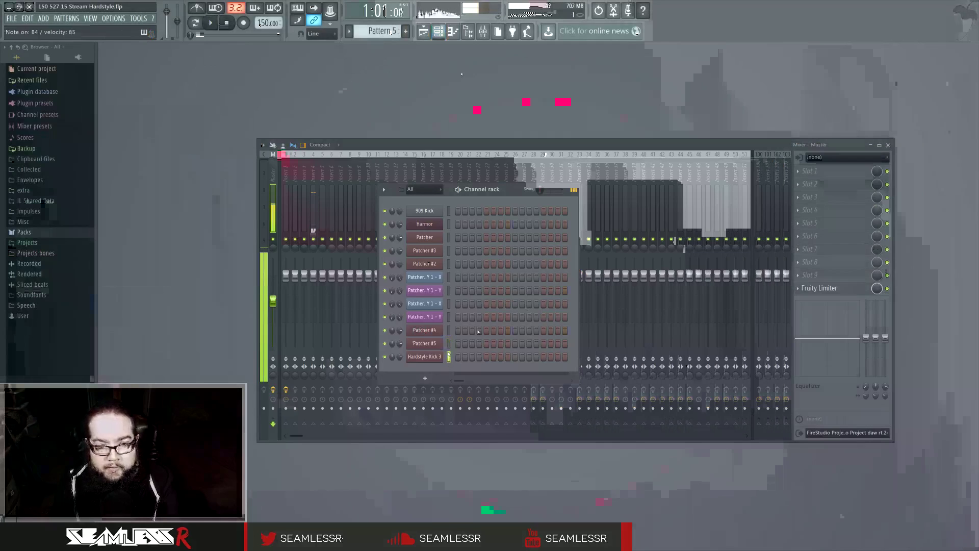
pyautogui.click(450, 357)
pyautogui.click(449, 344)
pyautogui.click(450, 357)
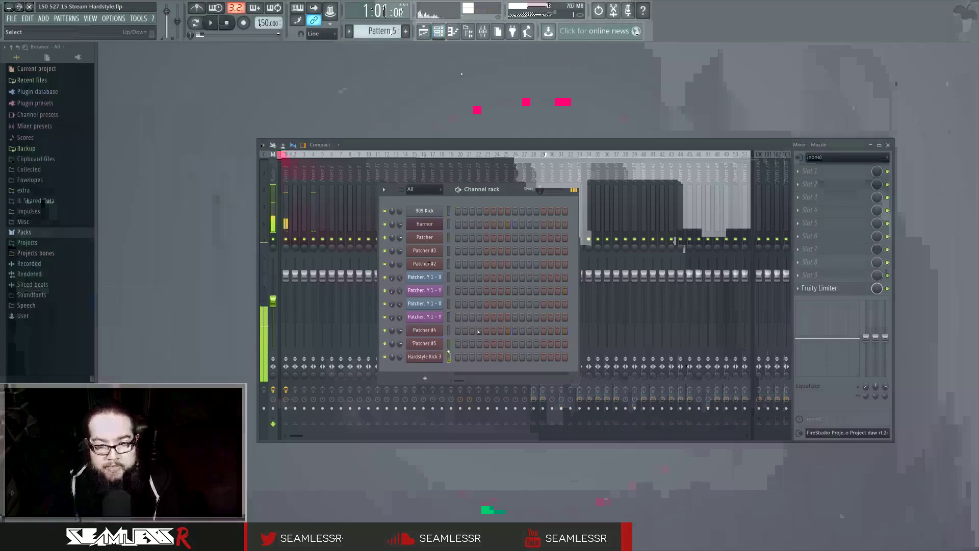
pyautogui.click(450, 346)
pyautogui.click(428, 343)
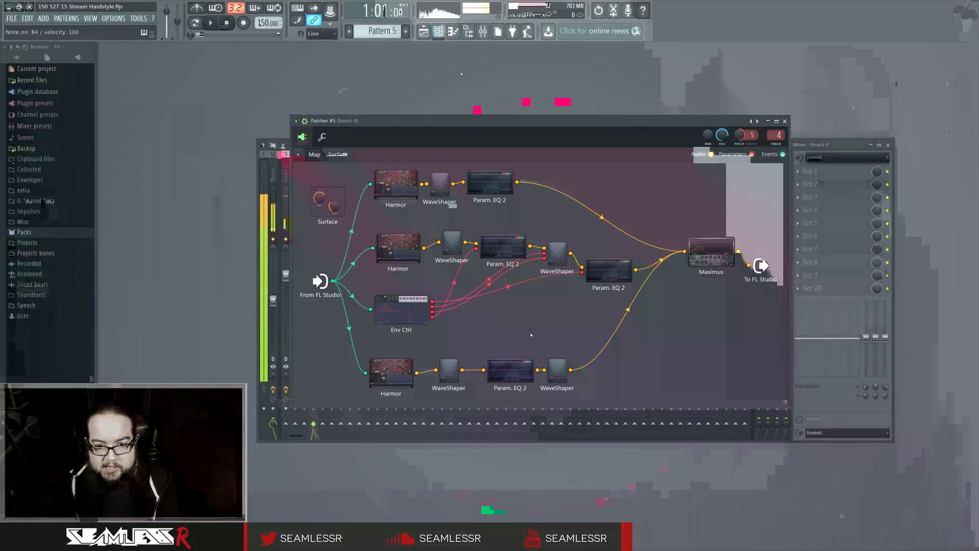
# Step: Insert a Param. EQ 2 at the end of the bottom layer and another before Maximus, and gently shape their bands
pyautogui.press('F8')
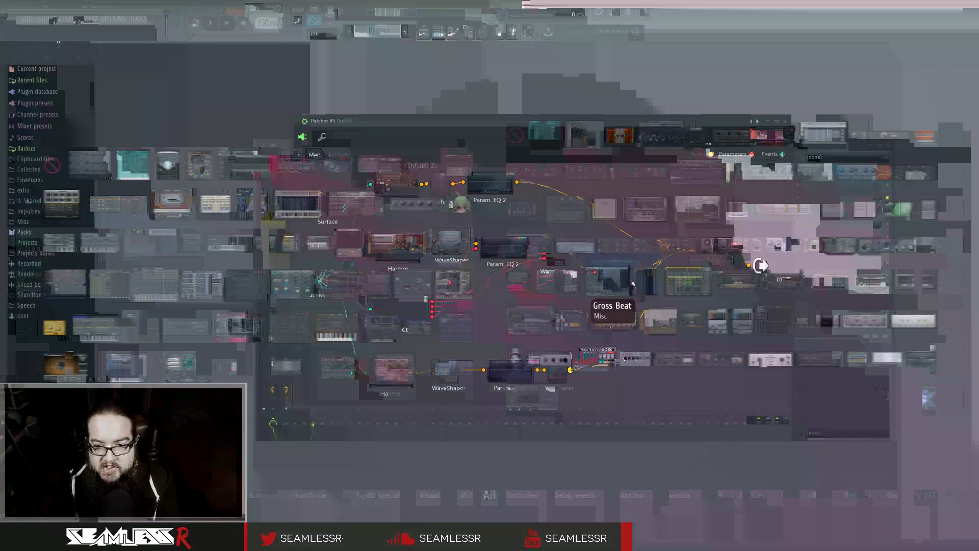
pyautogui.moveTo(518, 251); pyautogui.dragTo(613, 370)
pyautogui.doubleClick(613, 370)
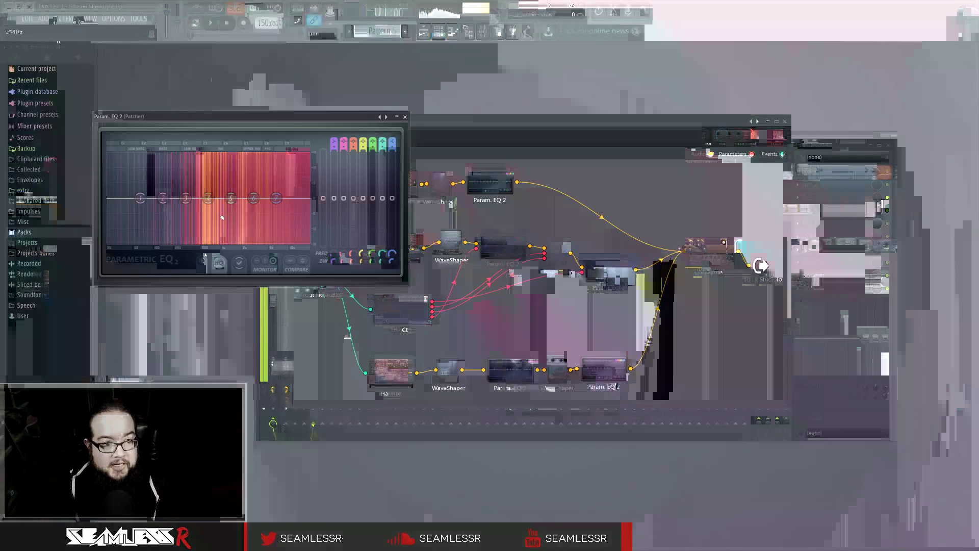
pyautogui.moveTo(208, 198); pyautogui.dragTo(205, 179)
pyautogui.scroll(-4, 206, 184)
pyautogui.scroll(-3, 206, 184)
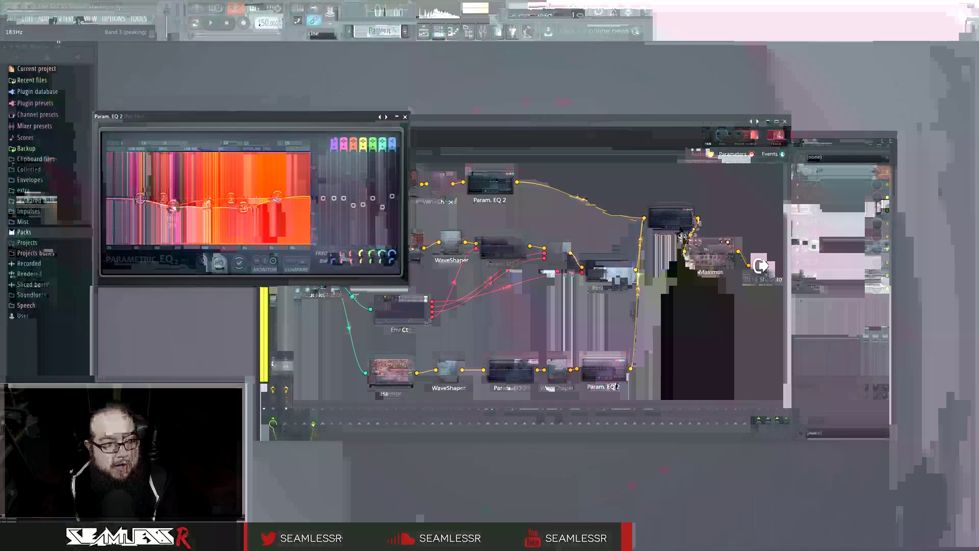
pyautogui.moveTo(173, 207); pyautogui.dragTo(174, 208)
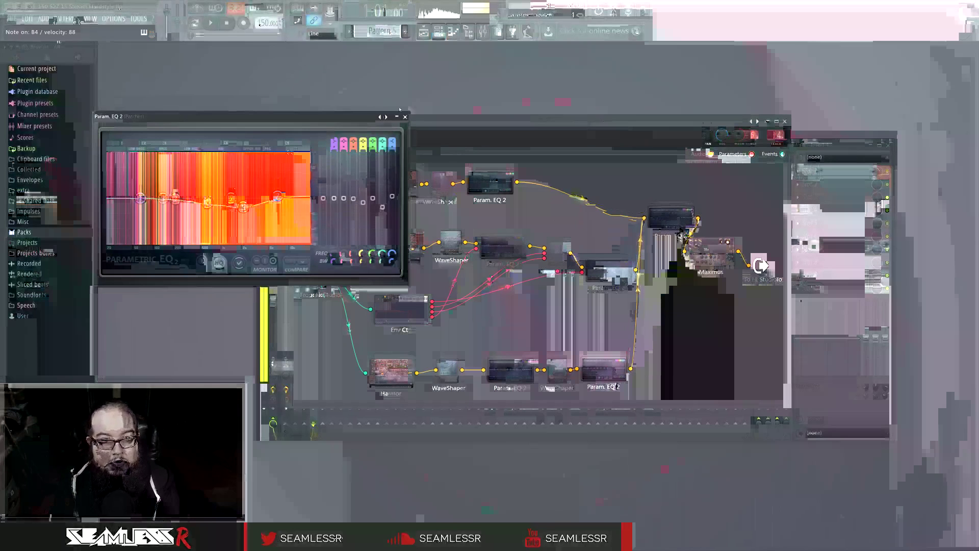
pyautogui.click(405, 117)
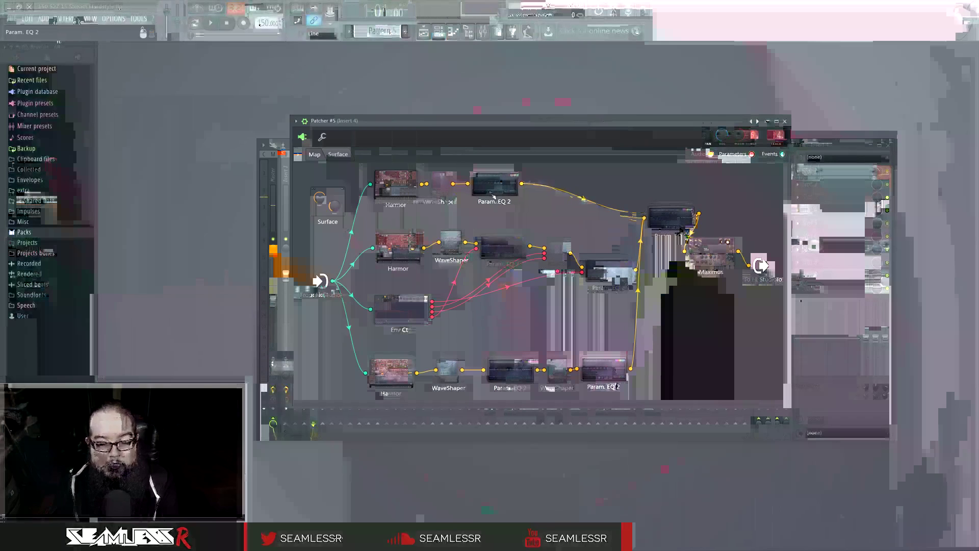
# Step: Rearrange the Param. EQ 2, WaveShaper and Maximus modules in the map so the three layers lead neatly to the output
pyautogui.moveTo(697, 257); pyautogui.dragTo(701, 257)
pyautogui.moveTo(673, 221); pyautogui.dragTo(669, 226)
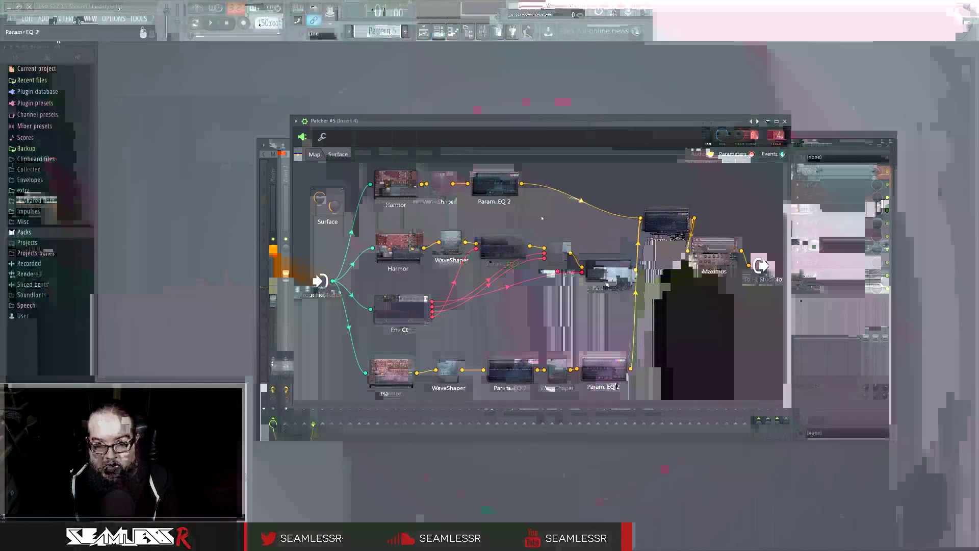
pyautogui.moveTo(597, 277)
pyautogui.mouseDown()
pyautogui.moveTo(588, 277)
pyautogui.moveTo(602, 275)
pyautogui.mouseUp()
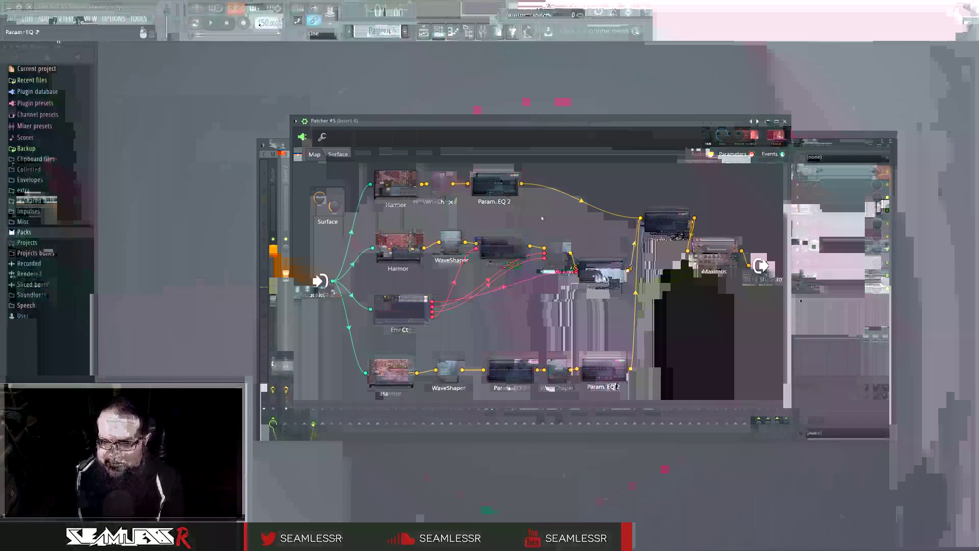
pyautogui.moveTo(533, 374); pyautogui.dragTo(559, 351)
pyautogui.moveTo(604, 382); pyautogui.dragTo(607, 348)
pyautogui.moveTo(495, 187); pyautogui.dragTo(505, 198)
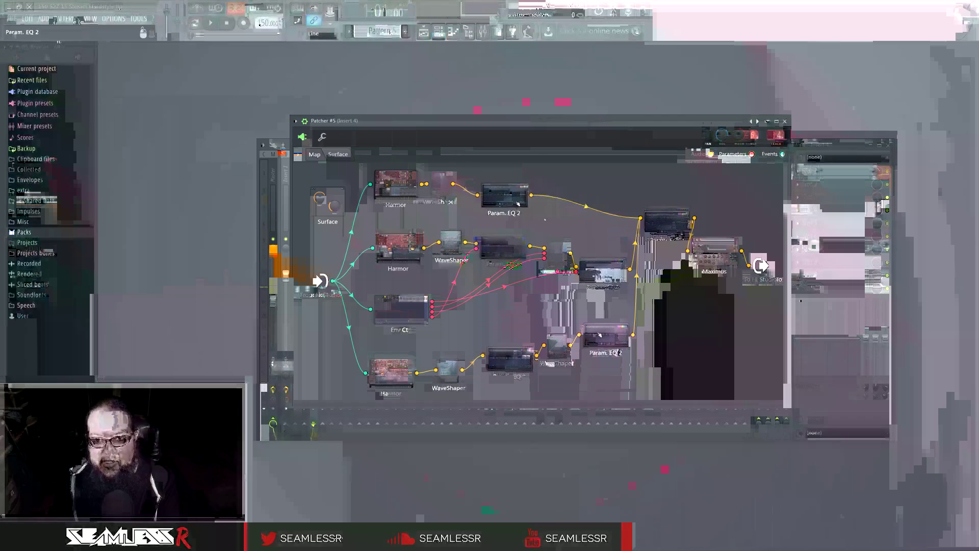
pyautogui.moveTo(503, 249); pyautogui.dragTo(559, 273)
pyautogui.moveTo(616, 269); pyautogui.dragTo(617, 267)
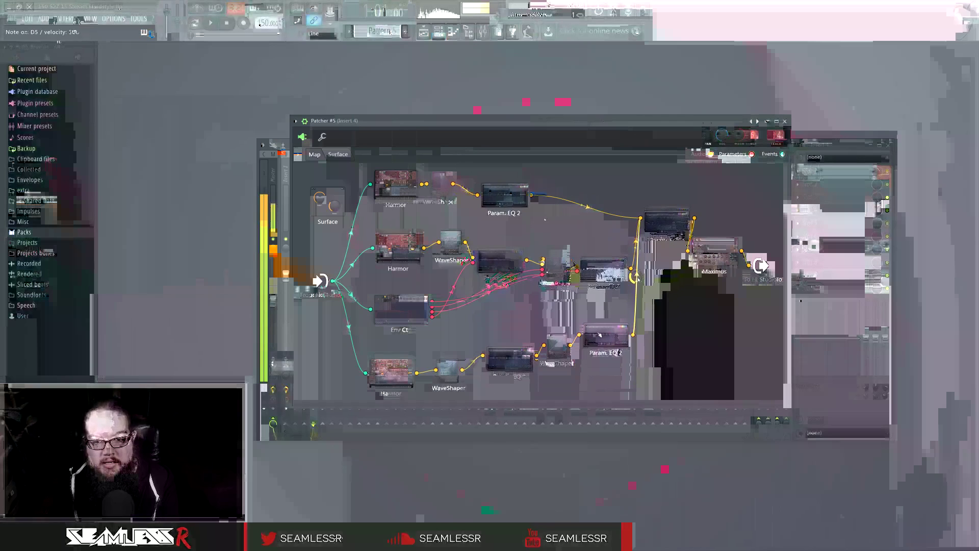
# Step: Try a 20% base level on articulator 3 of the Env Ctrl and compare articulators 1 and 3
pyautogui.doubleClick(431, 310)
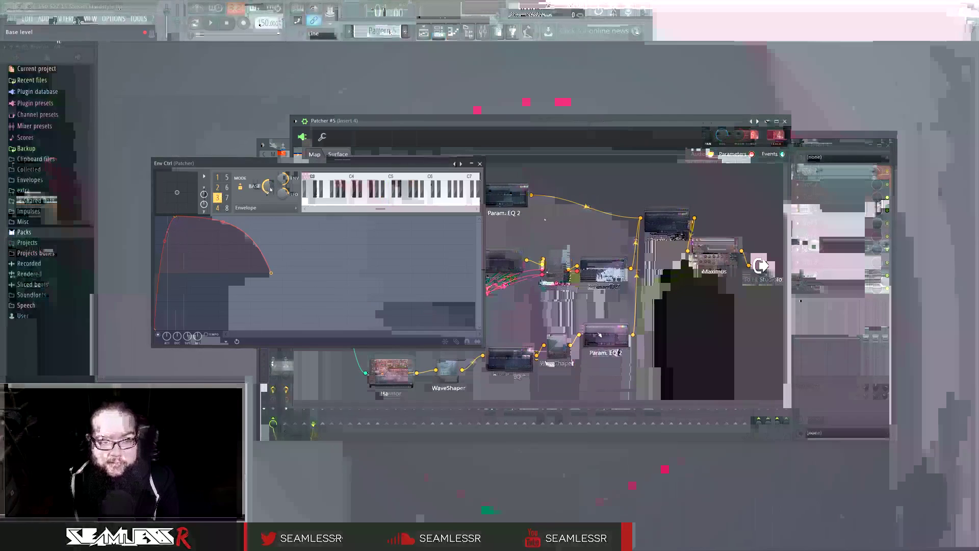
pyautogui.moveTo(271, 189); pyautogui.dragTo(271, 188)
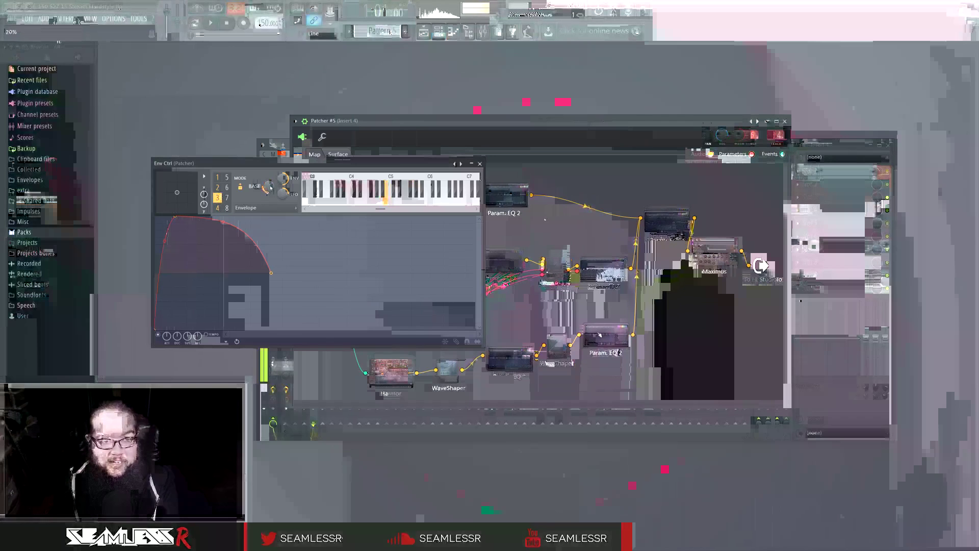
pyautogui.click(221, 178)
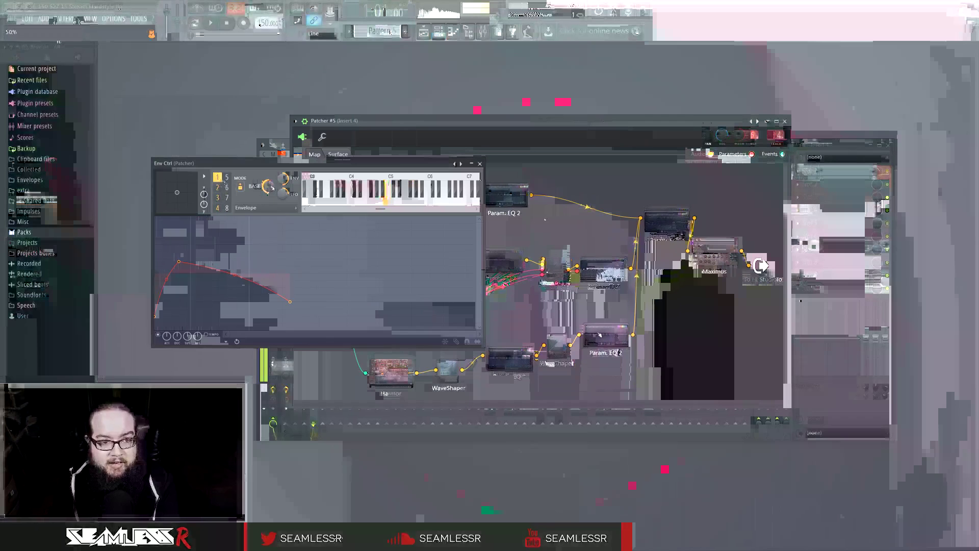
pyautogui.click(217, 198)
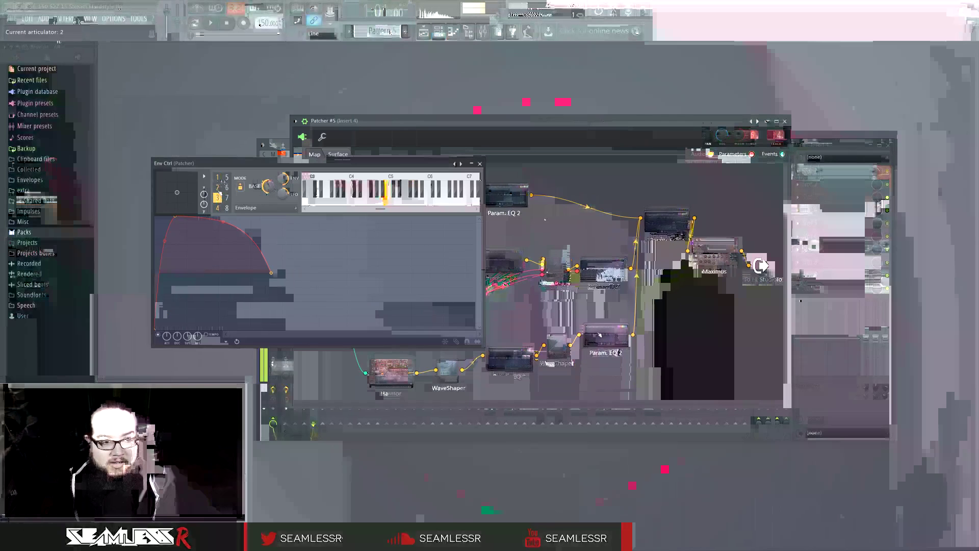
# Step: Give Env Ctrl articulator 2 a steeper decay curve, and reshape articulator 3's rise and raise its end point near the maximum
pyautogui.click(218, 188)
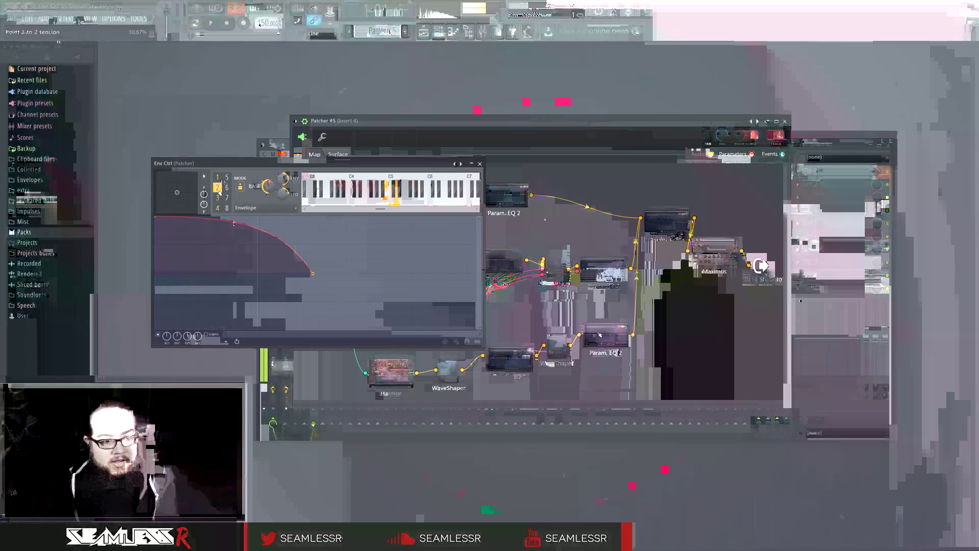
pyautogui.moveTo(234, 223); pyautogui.dragTo(311, 271)
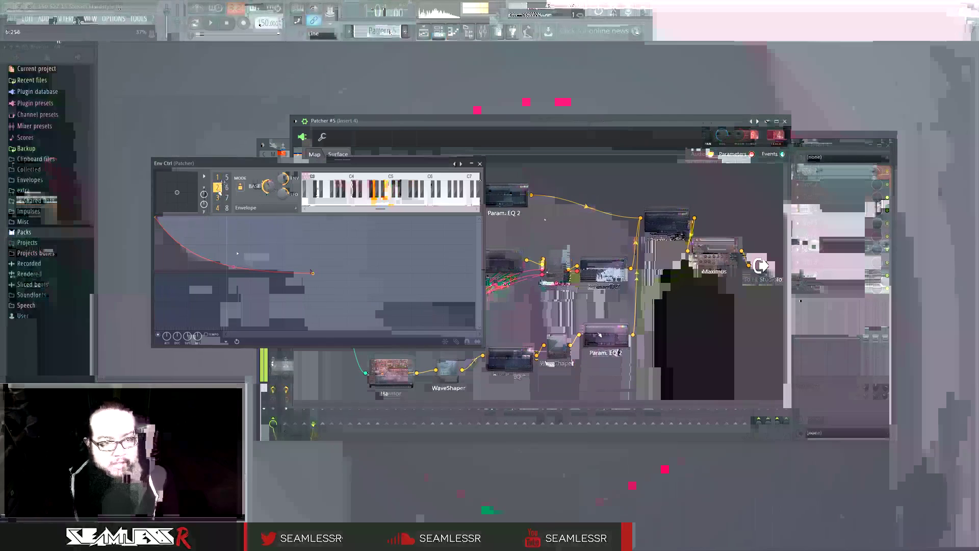
pyautogui.click(217, 198)
pyautogui.moveTo(181, 229)
pyautogui.mouseDown()
pyautogui.moveTo(184, 311)
pyautogui.moveTo(183, 226)
pyautogui.mouseUp()
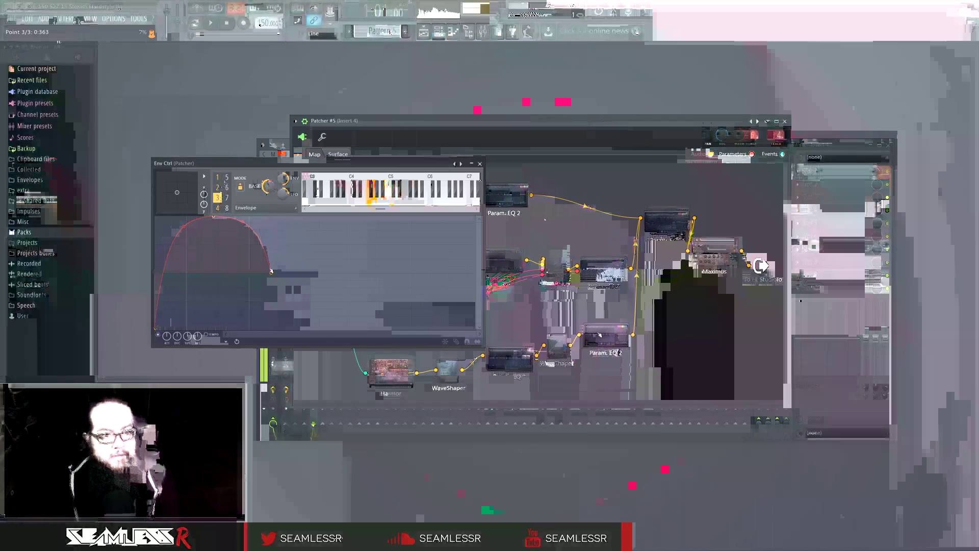
pyautogui.moveTo(272, 271); pyautogui.dragTo(268, 219)
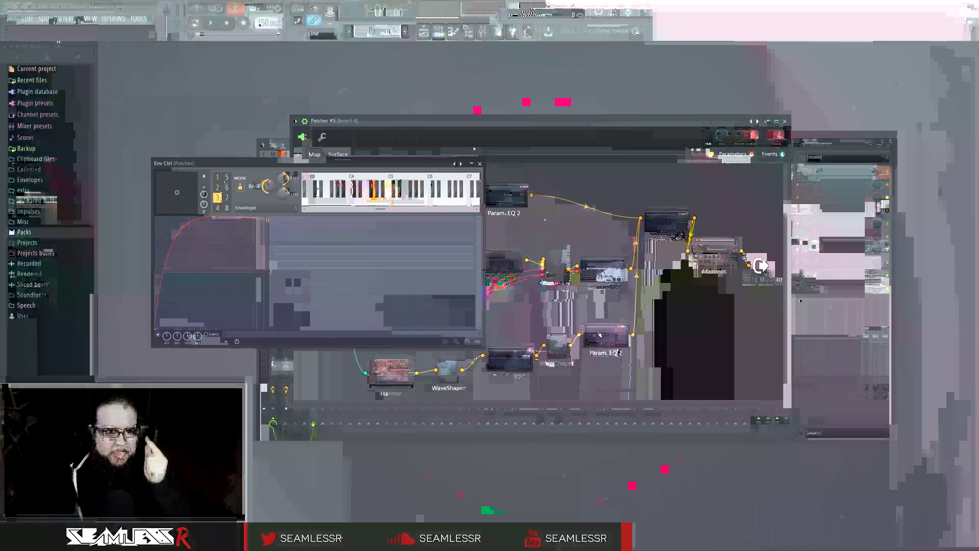
# Step: Close the Env Ctrl, play the playlist around bar 17 and select the eight bars from bar 17 to bar 25
pyautogui.click(424, 33)
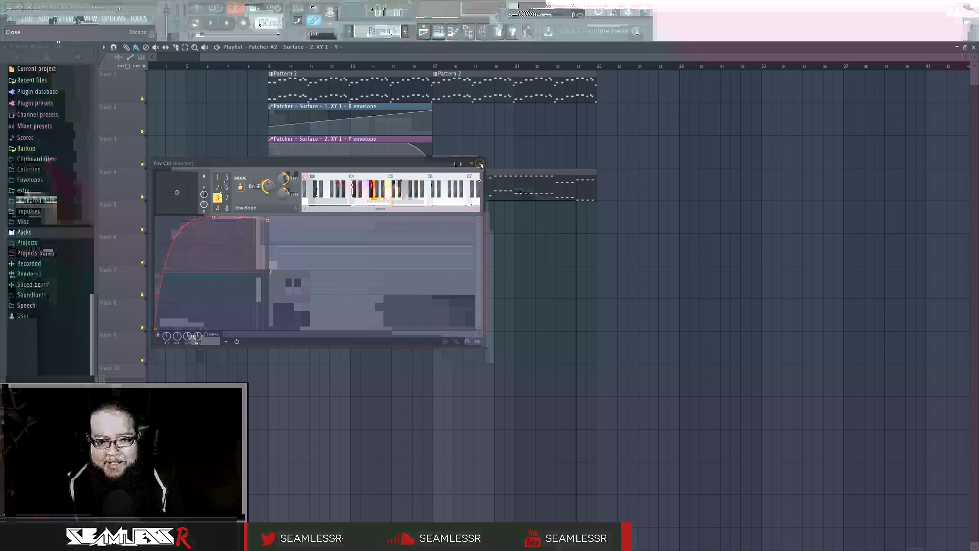
pyautogui.click(480, 165)
pyautogui.press('space')
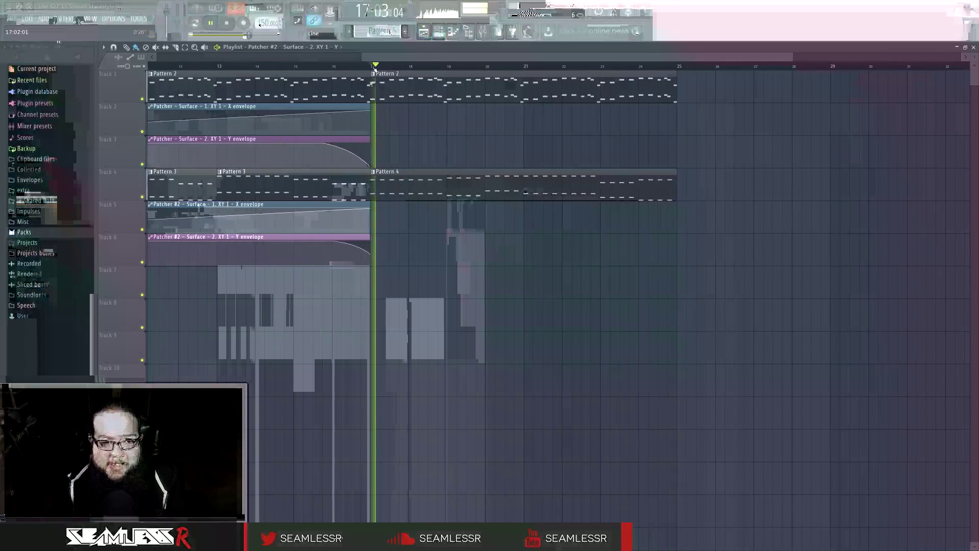
pyautogui.press('F6')
pyautogui.press('space')
pyautogui.press('F6')
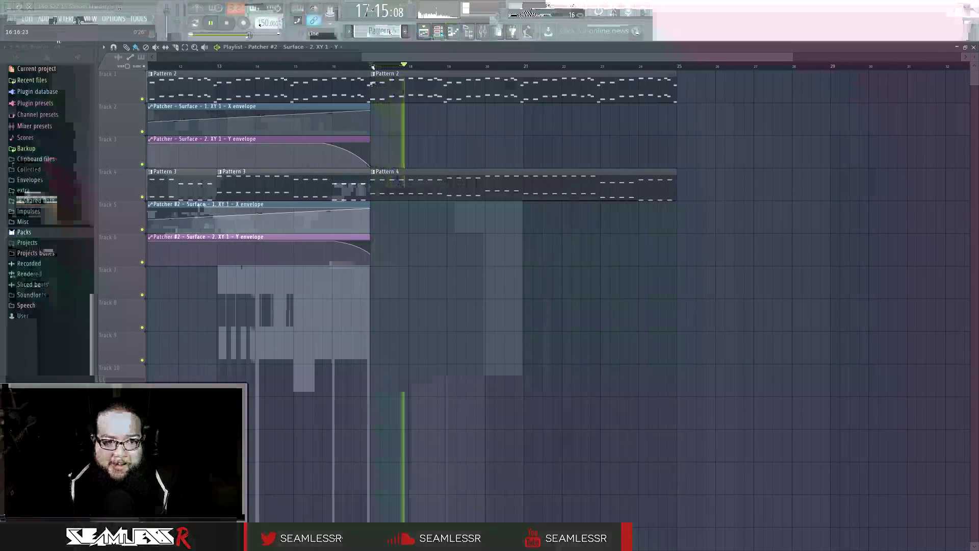
pyautogui.moveTo(373, 66); pyautogui.dragTo(676, 66)
# Step: Open Pattern 4's Patcher #2 notes in a maximized piano roll and select all the lower bass notes for copying
pyautogui.click(439, 32)
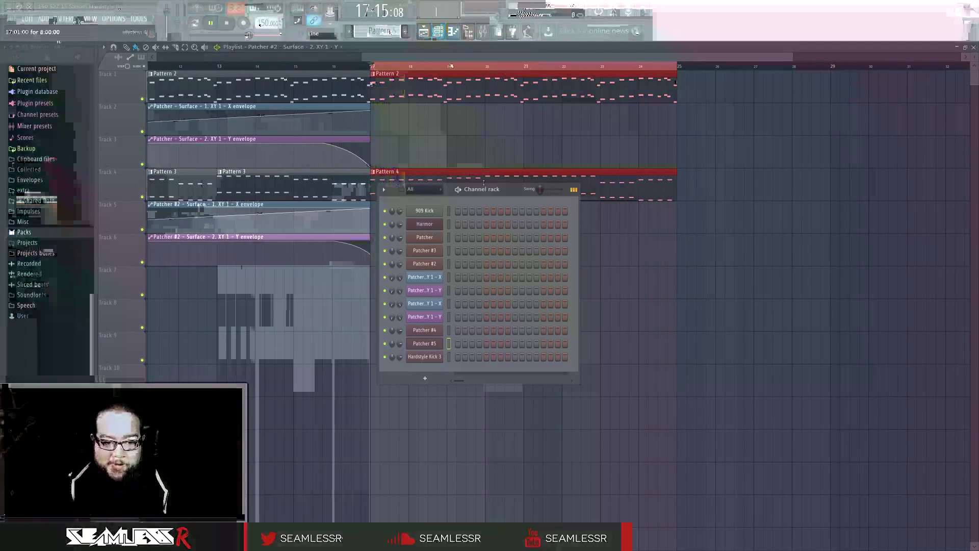
pyautogui.press('F6')
pyautogui.press('F7')
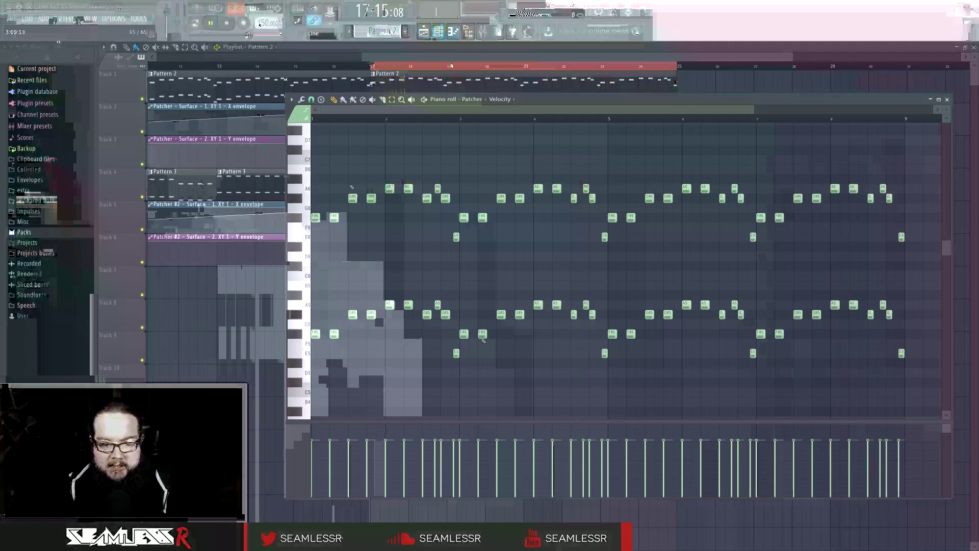
pyautogui.press('F7')
pyautogui.doubleClick(449, 186)
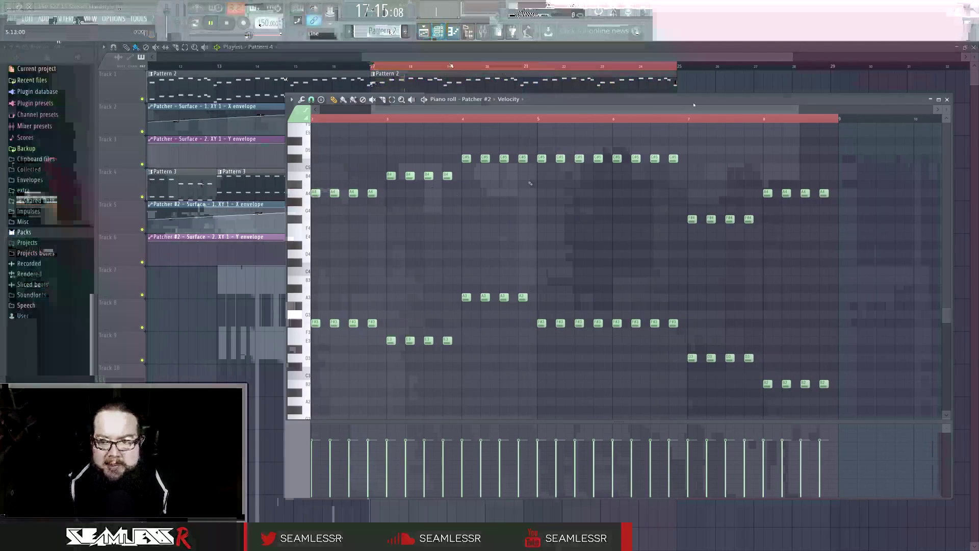
pyautogui.doubleClick(720, 100)
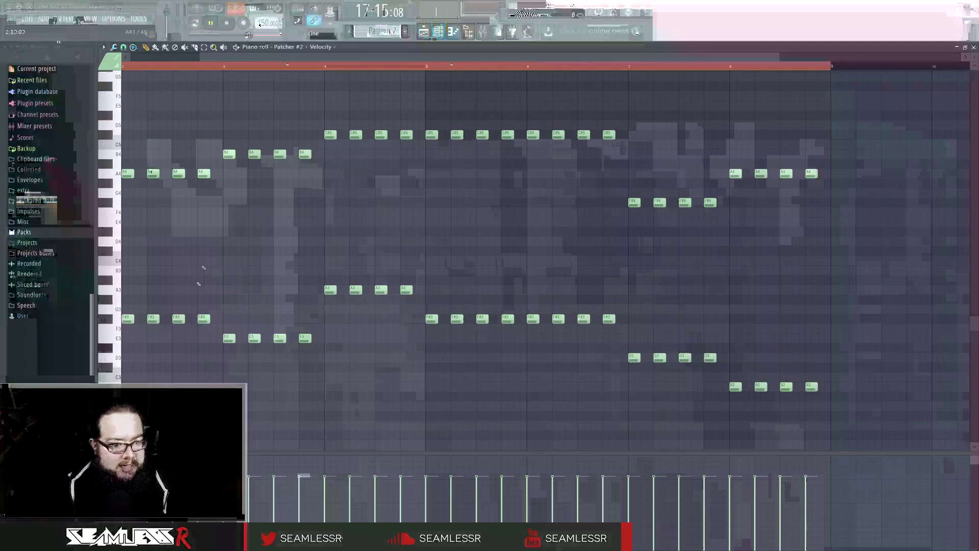
pyautogui.moveTo(131, 292); pyautogui.dragTo(848, 419)
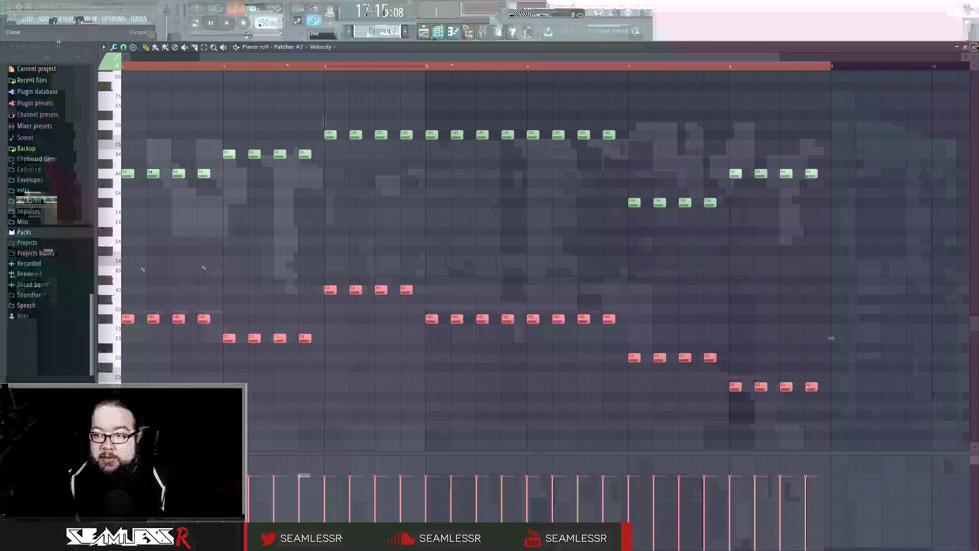
# Step: Create an empty Pattern 5, delete the Hardstyle Kick 3 channel and paste the copied bass notes into Patcher #5's piano roll
pyautogui.click(974, 46)
pyautogui.click(398, 31)
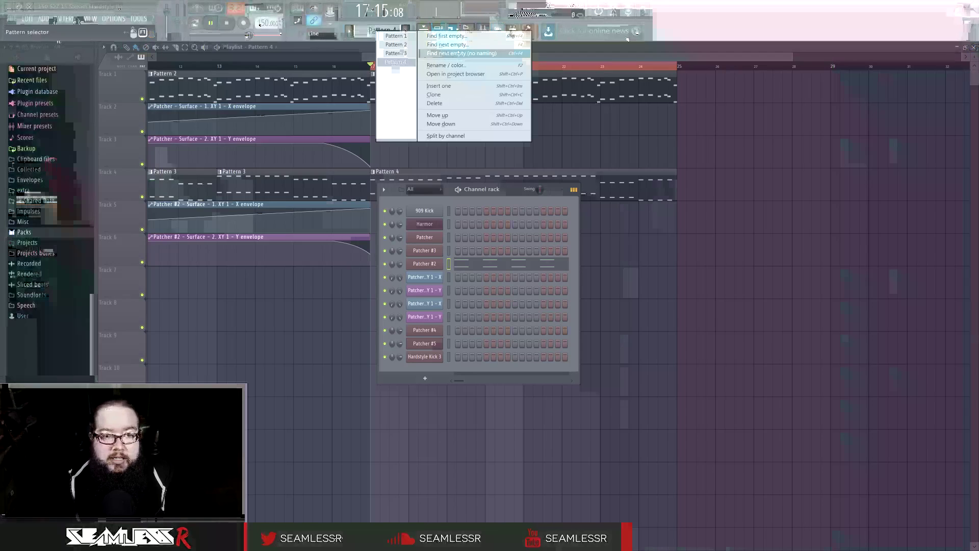
pyautogui.click(459, 53)
pyautogui.rightClick(439, 359)
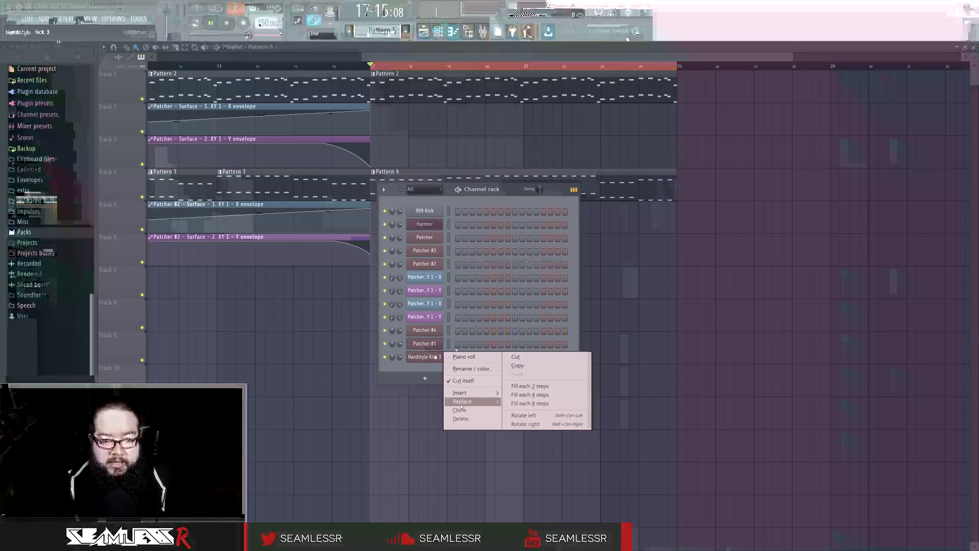
pyautogui.click(459, 416)
pyautogui.click(544, 307)
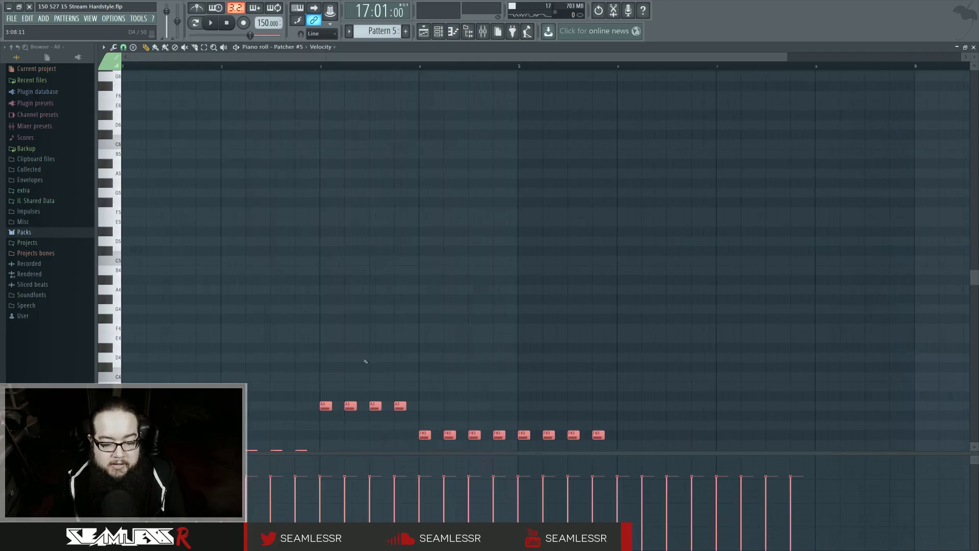
# Step: Play Pattern 5, transpose all the pasted Patcher #5 notes up one octave and audition the C4 key
pyautogui.scroll(-1, 366, 361)
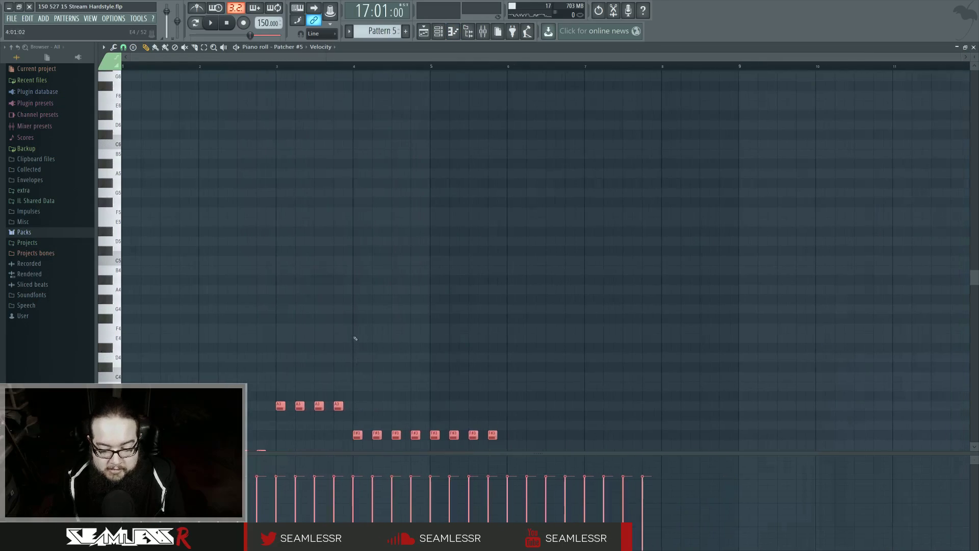
pyautogui.scroll(-4, 360, 331)
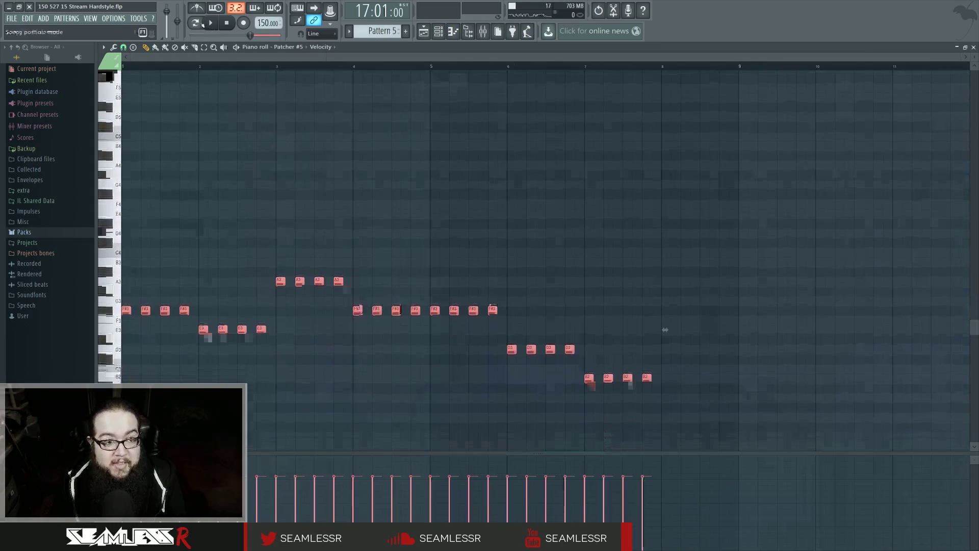
pyautogui.press('space')
pyautogui.hotkey('ctrl', 'a')
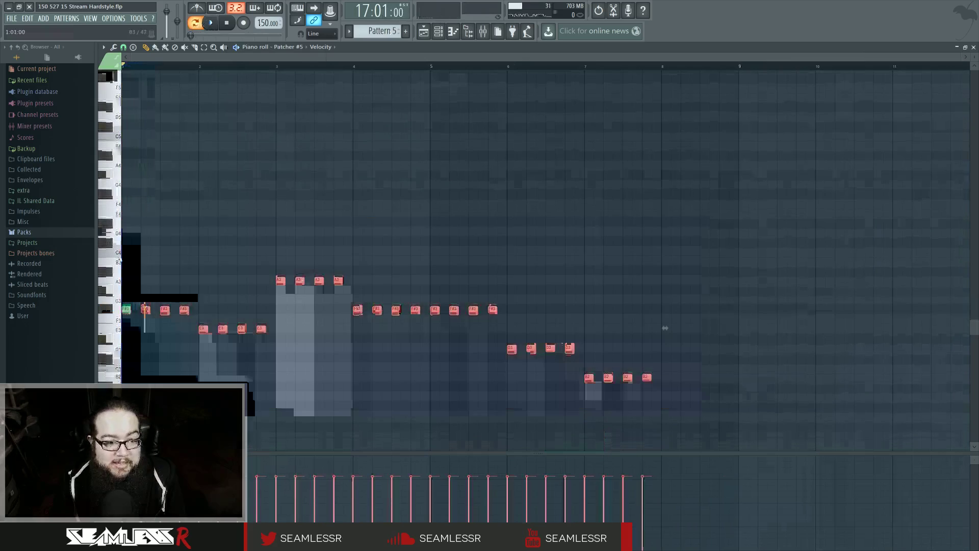
pyautogui.scroll(2, 663, 357)
pyautogui.moveTo(665, 386); pyautogui.dragTo(666, 270)
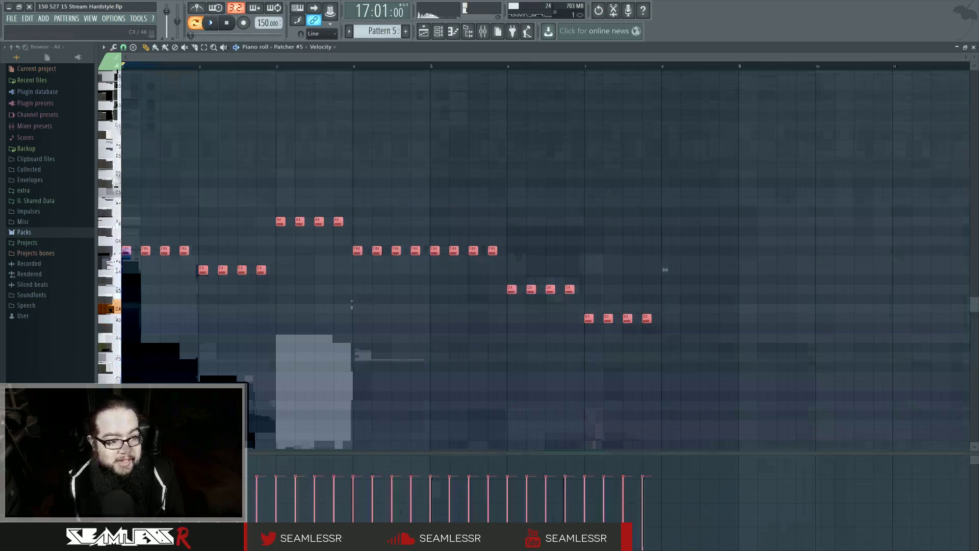
pyautogui.click(116, 309)
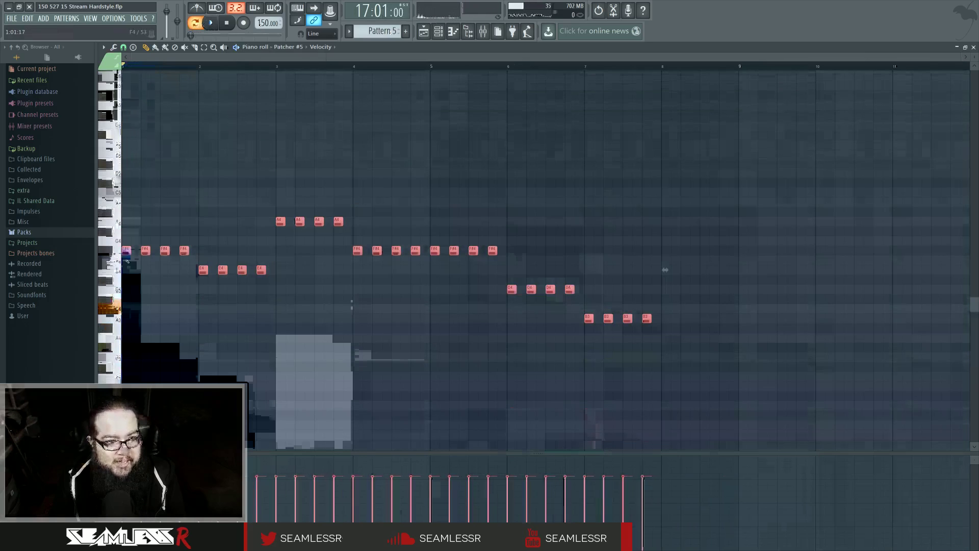
# Step: Deselect the notes of Pattern 5 and play back its short repeated notes
pyautogui.click(116, 241)
pyautogui.hotkey('ctrl', 'd')
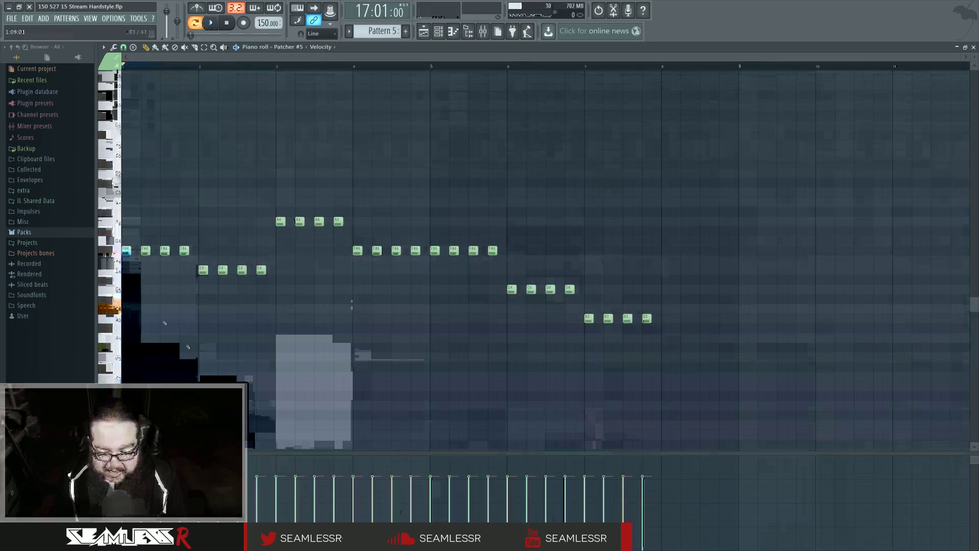
pyautogui.press('space')
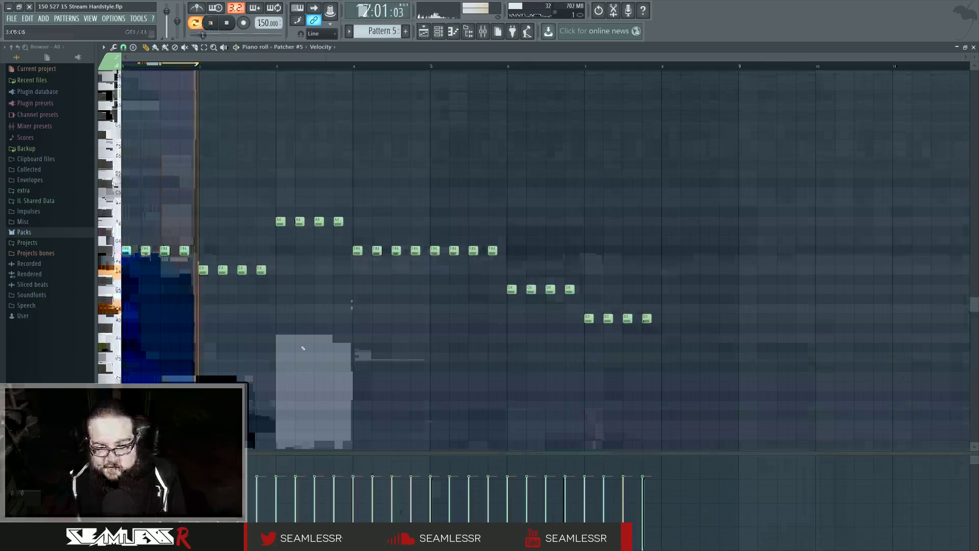
pyautogui.press('space')
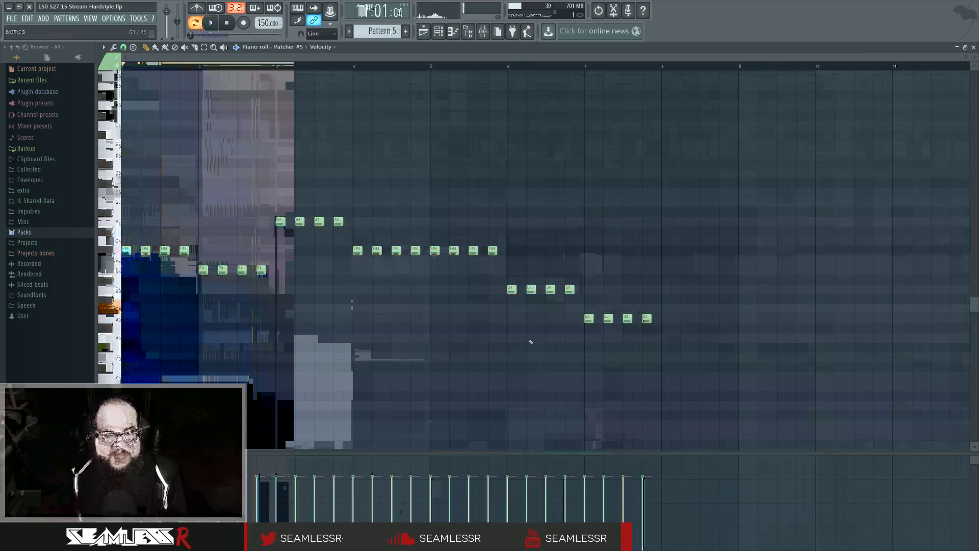
# Step: Lengthen all notes in Pattern 5 together until each one meets the next
pyautogui.hotkey('ctrl', 'a')
pyautogui.keyDown('ctrl'); pyautogui.scroll(5, 498, 252); pyautogui.keyUp('ctrl')
pyautogui.moveTo(488, 253); pyautogui.dragTo(513, 253)
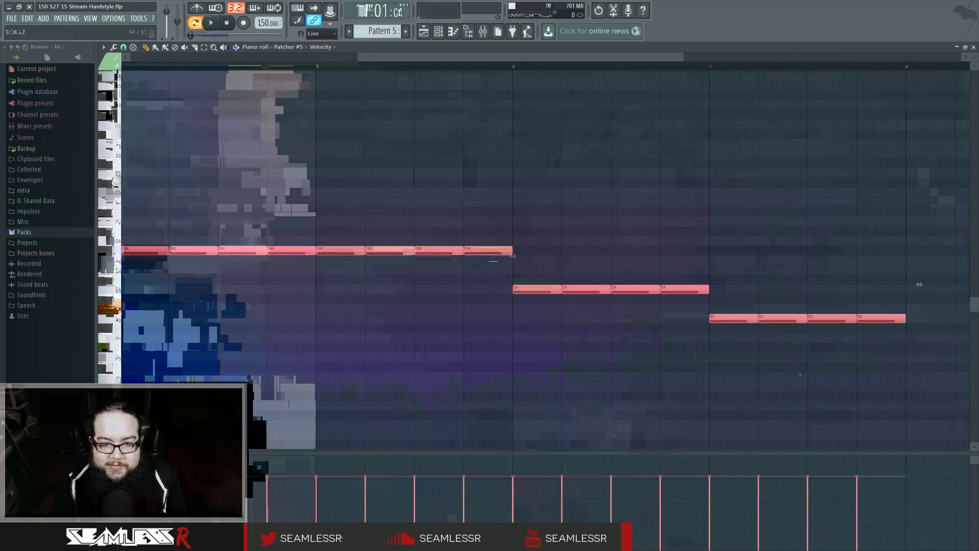
# Step: Deselect the lengthened notes and play Pattern 5 through to bar 7 to judge the sustained sound
pyautogui.press('space')
pyautogui.keyDown('ctrl'); pyautogui.click(437, 319); pyautogui.keyUp('ctrl')
pyautogui.keyDown('ctrl'); pyautogui.scroll(-5, 387, 330); pyautogui.keyUp('ctrl')
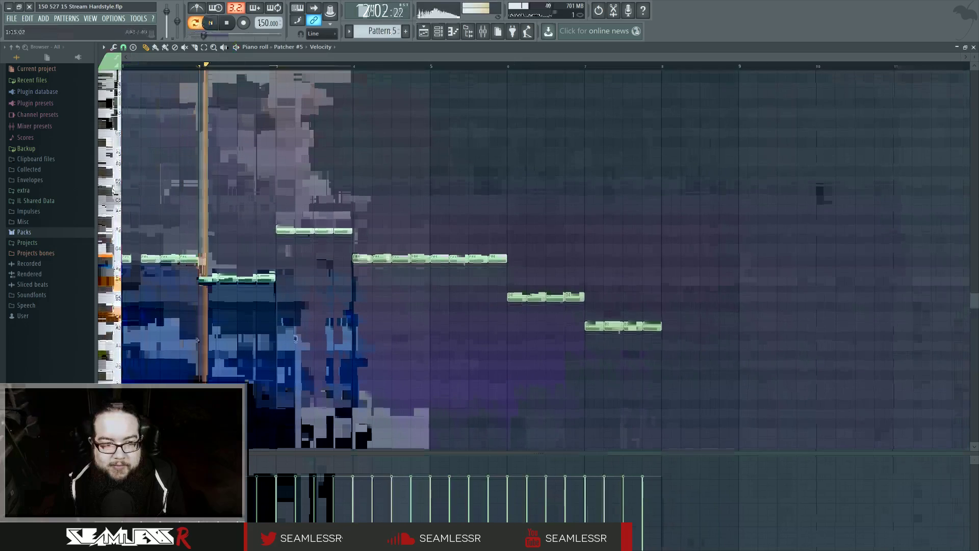
pyautogui.keyDown('ctrl'); pyautogui.scroll(3, 292, 332); pyautogui.keyUp('ctrl')
pyautogui.scroll(2, 293, 332)
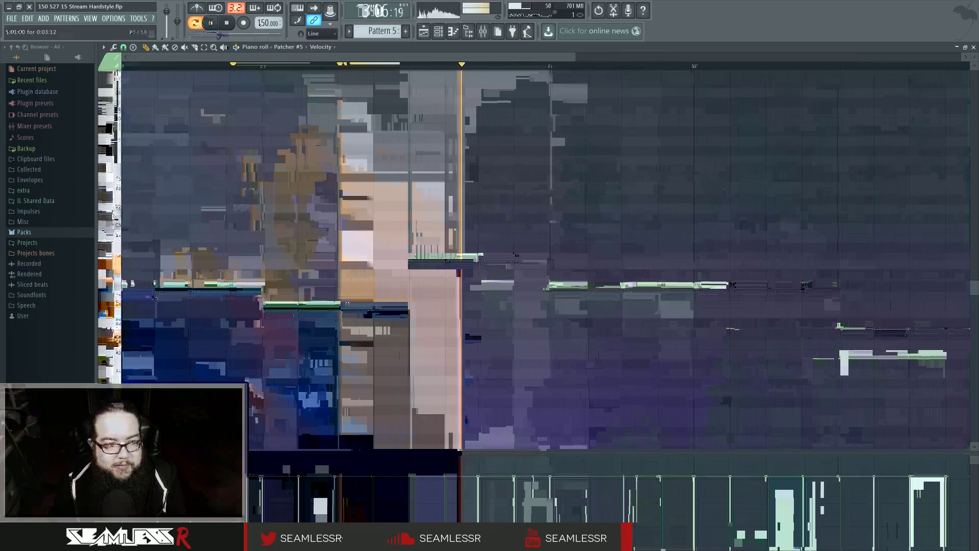
pyautogui.keyDown('ctrl'); pyautogui.scroll(-3, 359, 354); pyautogui.keyUp('ctrl')
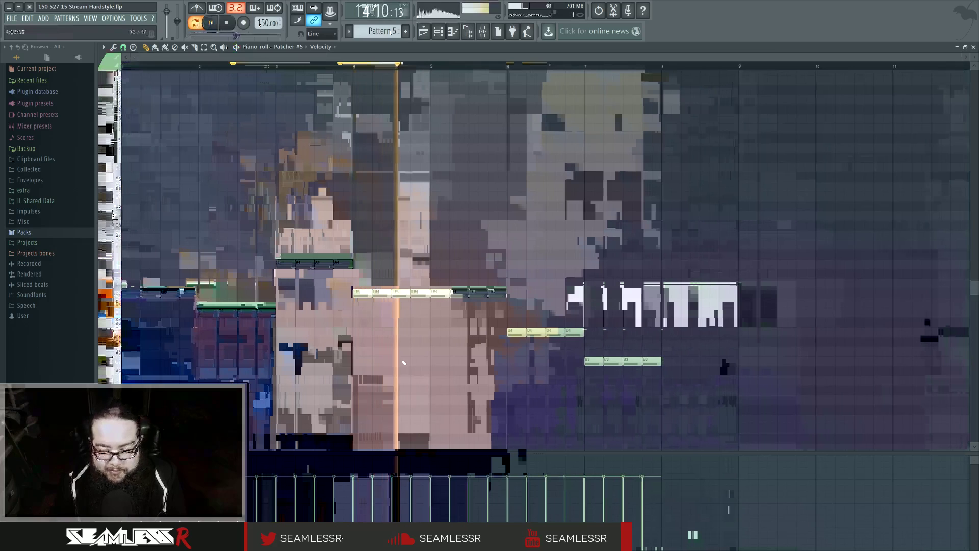
pyautogui.moveTo(410, 378); pyautogui.dragTo(410, 382)
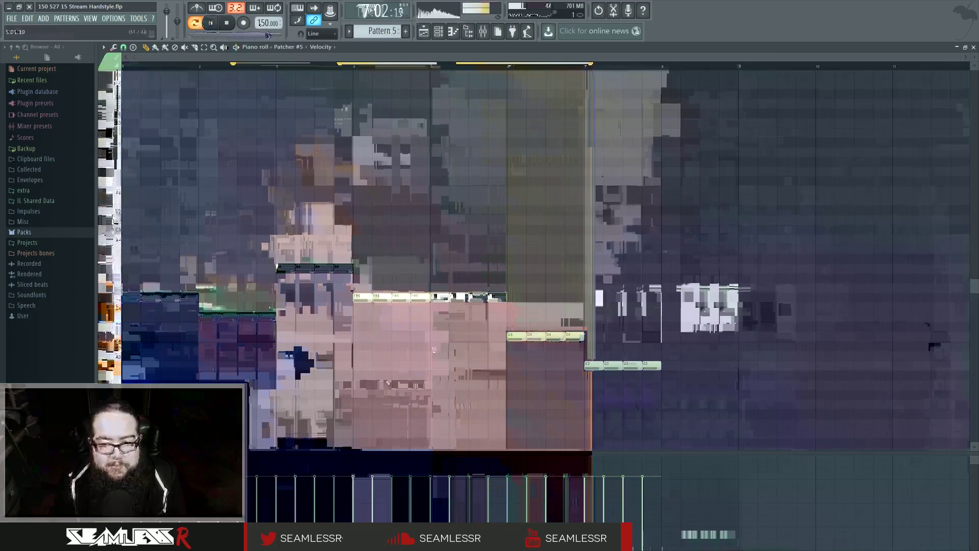
# Step: Transpose the four notes in the last bar and the last two notes of the bar before it up one octave
pyautogui.press('space')
pyautogui.moveTo(580, 374); pyautogui.dragTo(651, 363)
pyautogui.scroll(2, 620, 366)
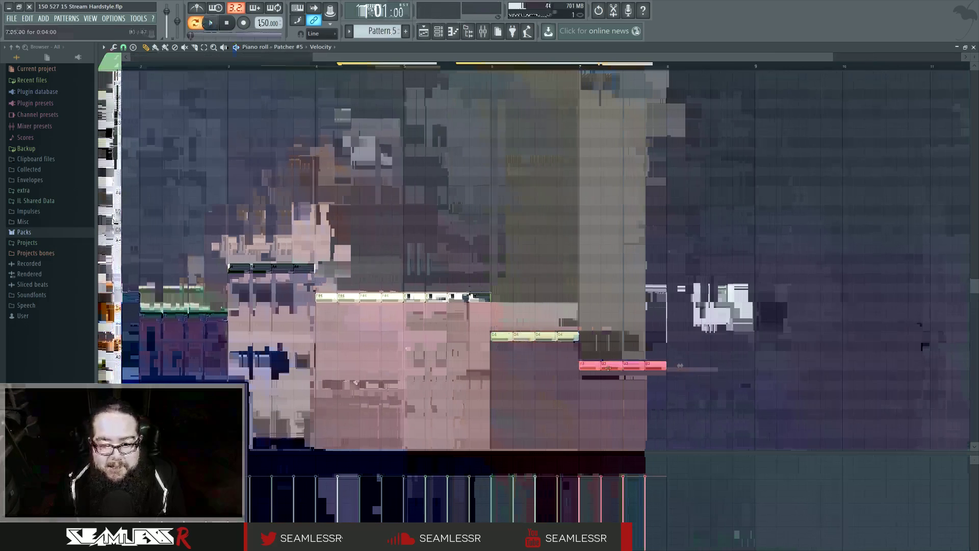
pyautogui.moveTo(584, 365); pyautogui.dragTo(832, 267)
pyautogui.press('space')
pyautogui.scroll(-1, 491, 349)
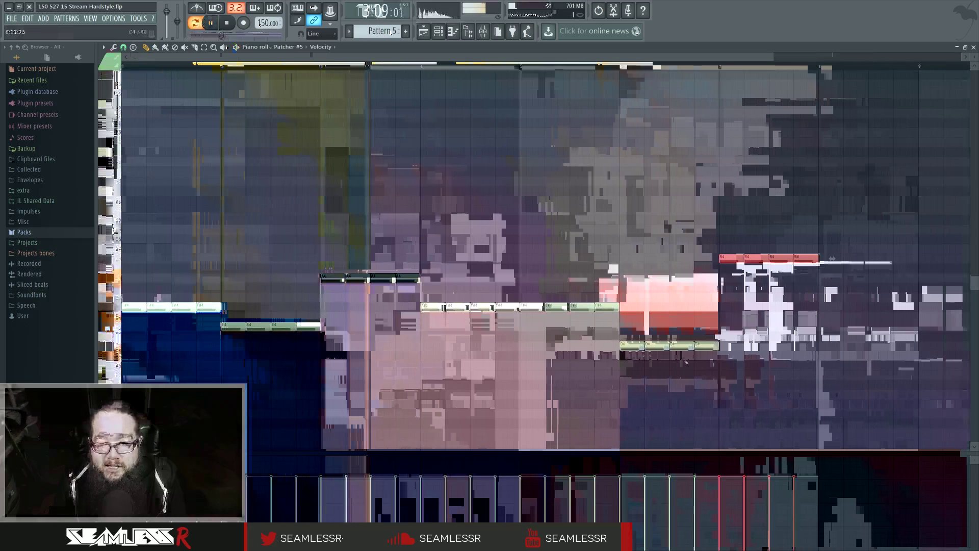
pyautogui.moveTo(681, 357); pyautogui.dragTo(682, 232)
pyautogui.keyDown('ctrl'); pyautogui.click(697, 305); pyautogui.keyUp('ctrl')
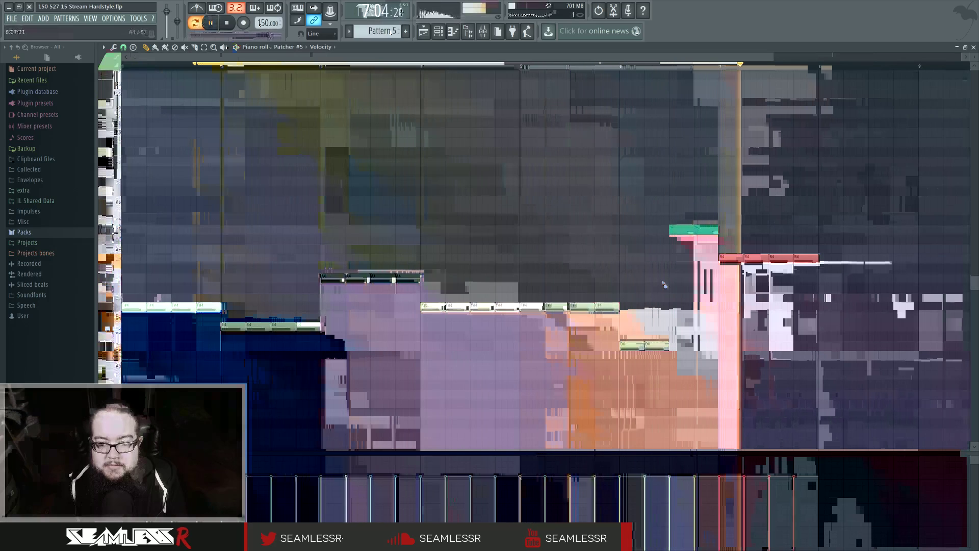
# Step: Place the Pattern 5 clip on Track 7 of the playlist at bar 17 and extend it to bar 25
pyautogui.press('F5')
pyautogui.press('space')
pyautogui.moveTo(440, 279); pyautogui.dragTo(374, 279)
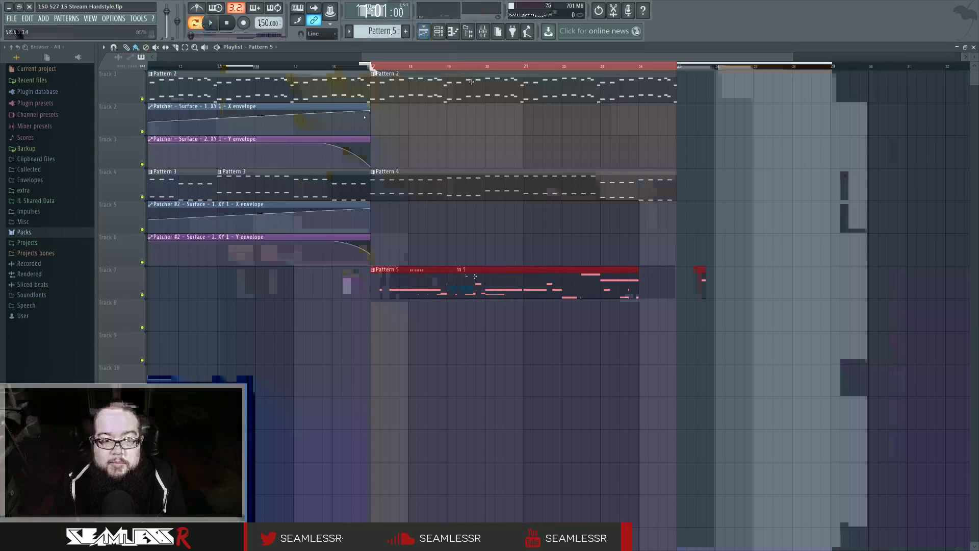
pyautogui.keyDown('ctrl'); pyautogui.click(627, 247); pyautogui.keyUp('ctrl')
pyautogui.moveTo(637, 278); pyautogui.dragTo(674, 278)
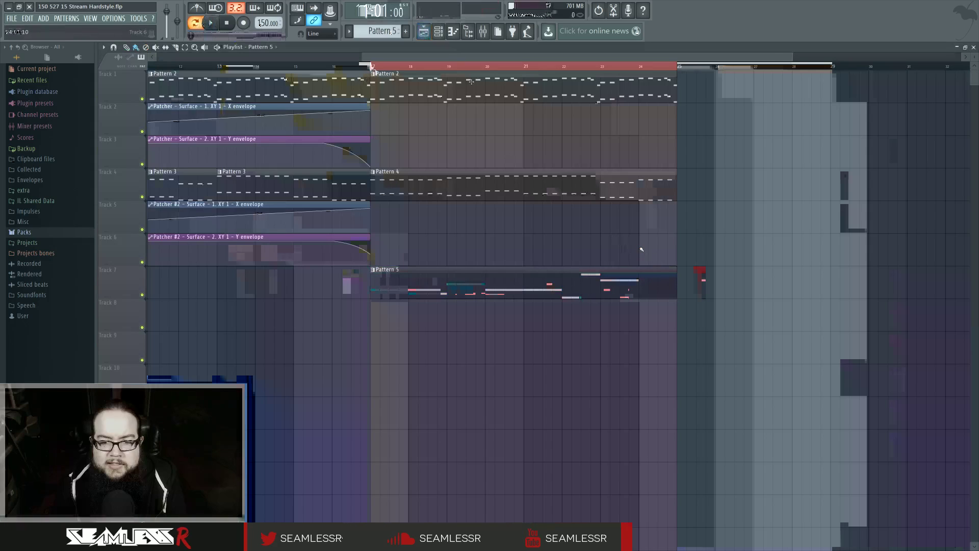
# Step: Examine the note lengths and chord changes of Pattern 4 in the piano roll, as a reference for Pattern 5
pyautogui.doubleClick(571, 189)
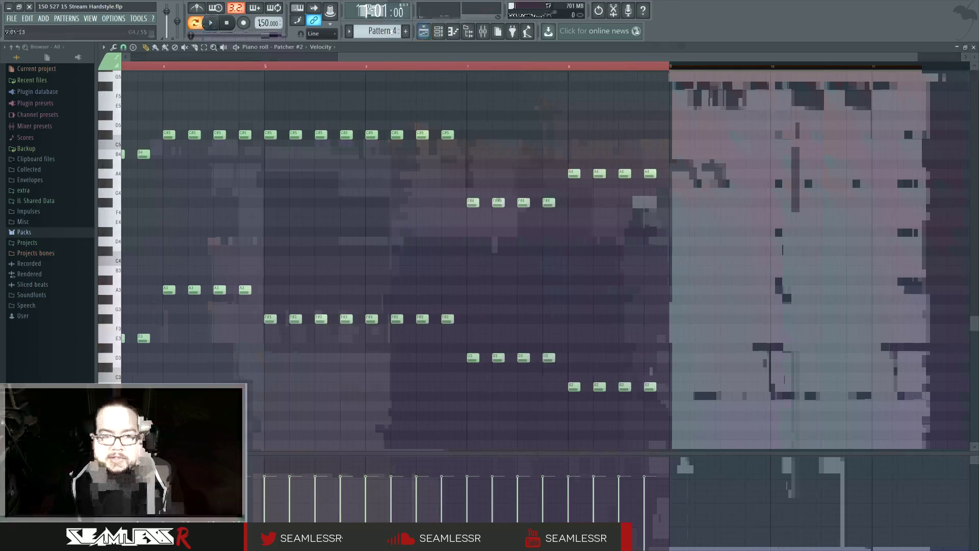
pyautogui.scroll(-3, 495, 291)
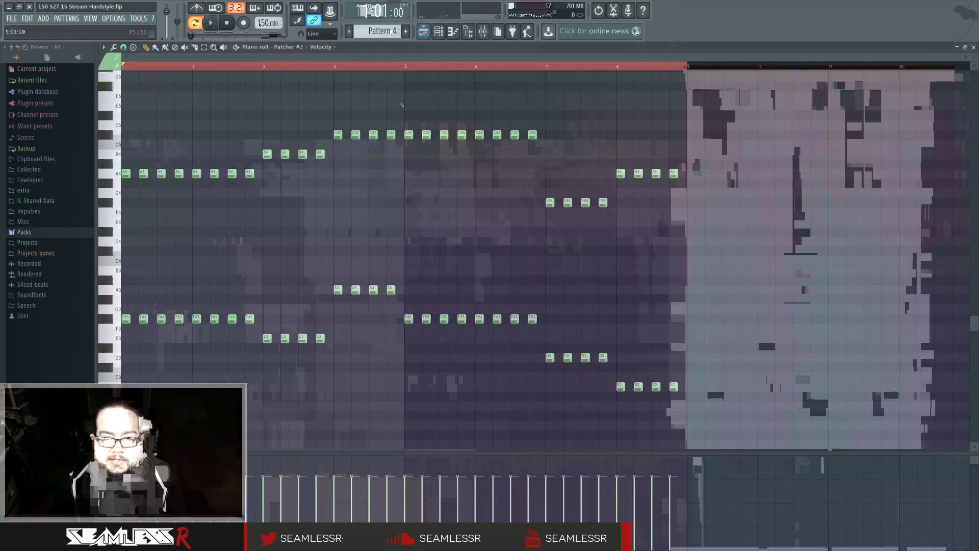
pyautogui.click(423, 32)
# Step: In Pattern 5, shift all notes one bar later and fill the first bar with F# notes so the opening pitch spans two bars
pyautogui.doubleClick(404, 281)
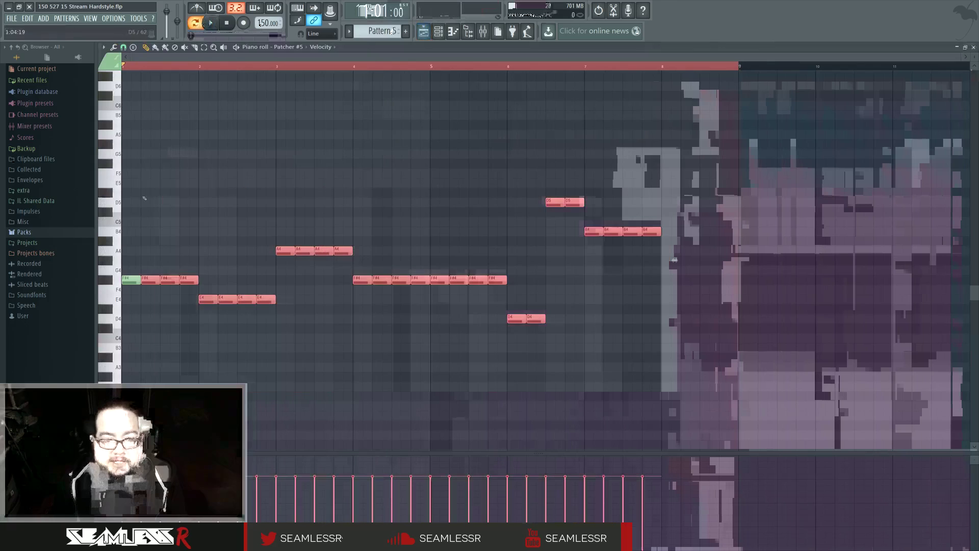
pyautogui.moveTo(668, 363); pyautogui.dragTo(144, 200)
pyautogui.moveTo(157, 282); pyautogui.dragTo(287, 289)
pyautogui.hotkey('ctrl', 'c')
pyautogui.hotkey('ctrl', 'v')
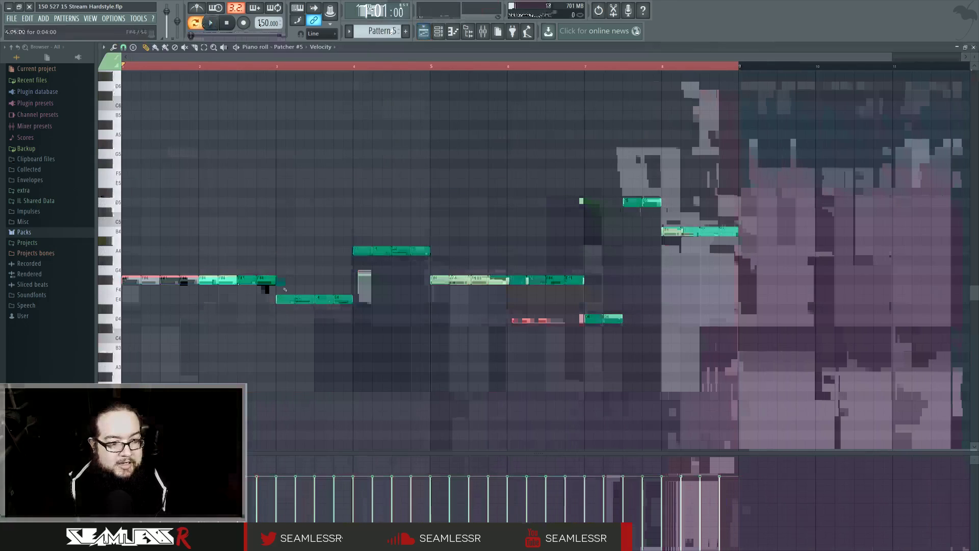
# Step: Play the arrangement in the playlist and lower the gain of the Fruity Limiter on the master track
pyautogui.press('space')
pyautogui.click(423, 31)
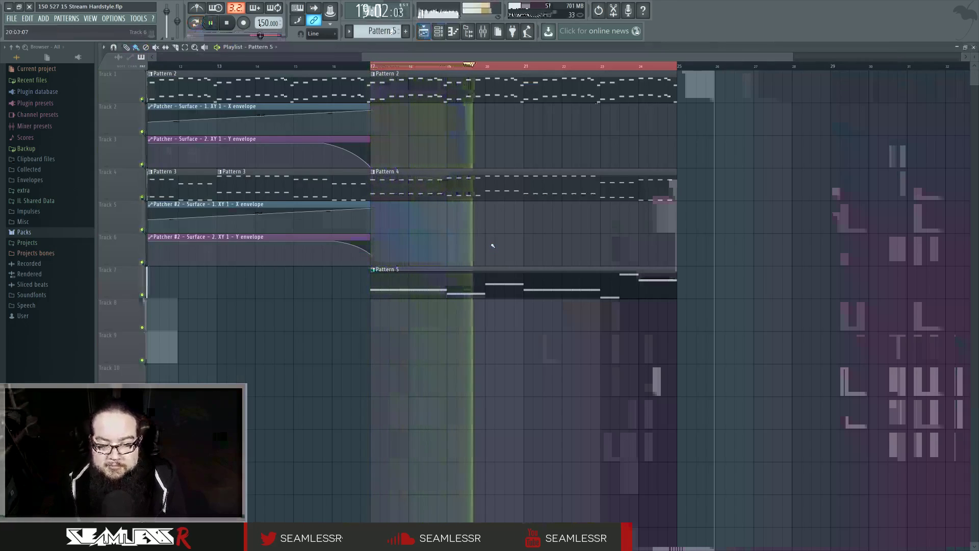
pyautogui.press('F9')
pyautogui.click(275, 182)
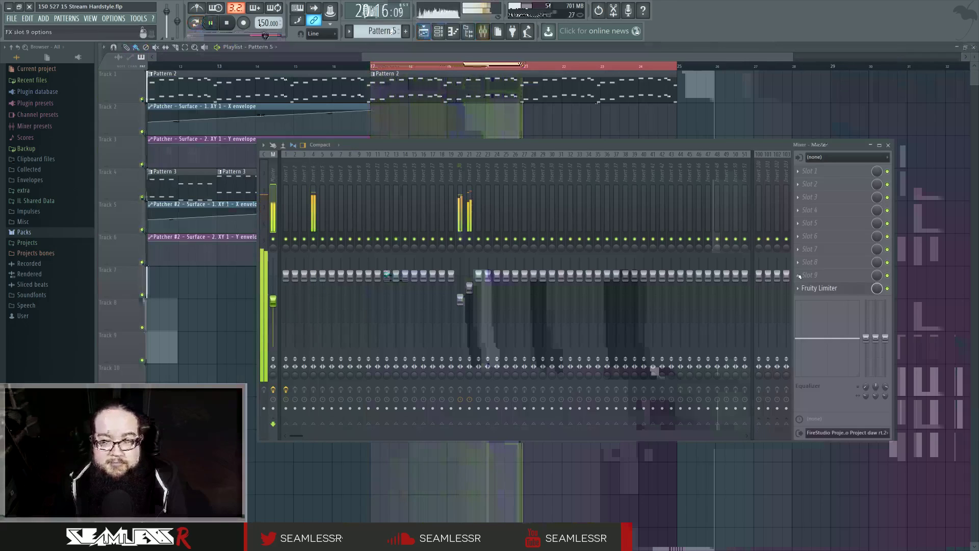
pyautogui.click(820, 289)
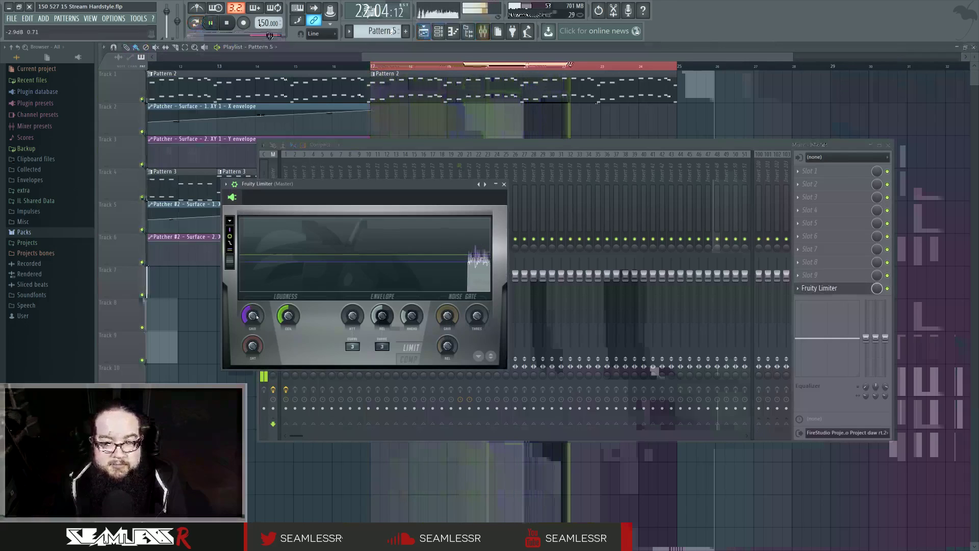
pyautogui.moveTo(256, 311); pyautogui.dragTo(257, 316)
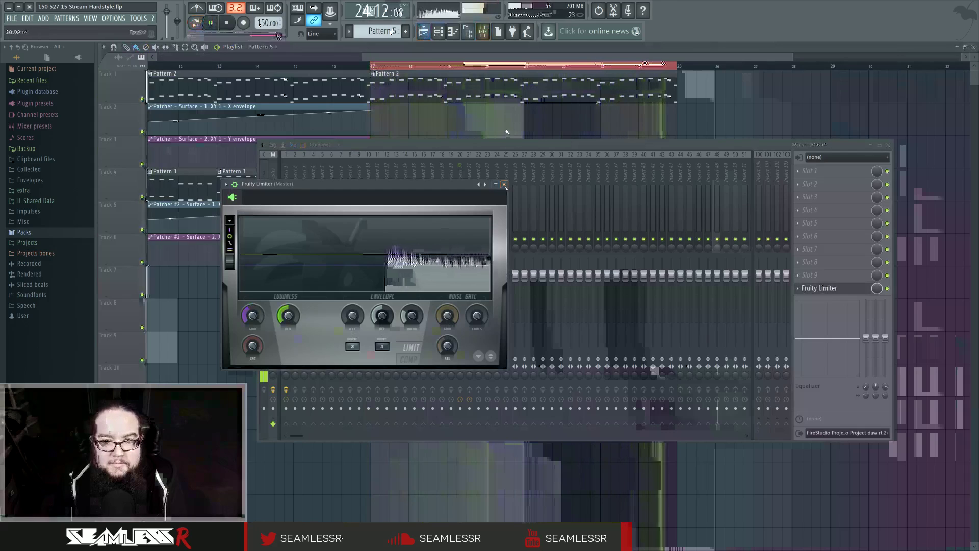
pyautogui.click(507, 131)
pyautogui.press('space')
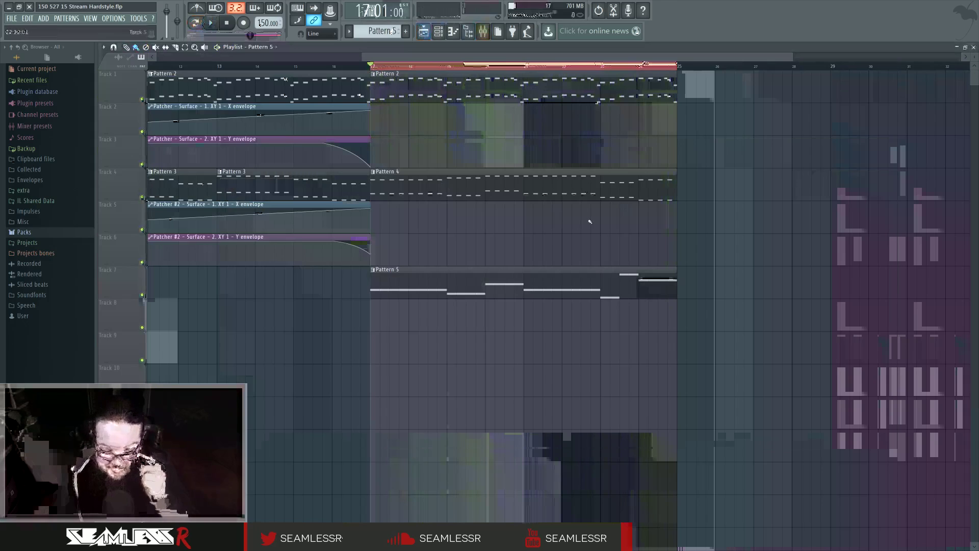
# Step: Play the selected playlist section from bar 17 to bar 25 to check how Patterns 2, 4 and 5 sound together
pyautogui.press('space')
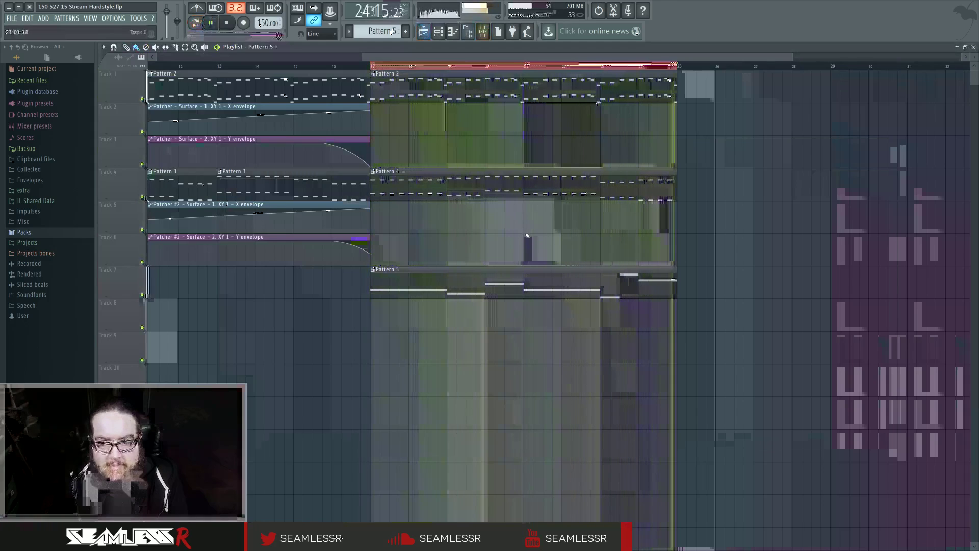
pyautogui.press('space')
pyautogui.click(640, 67)
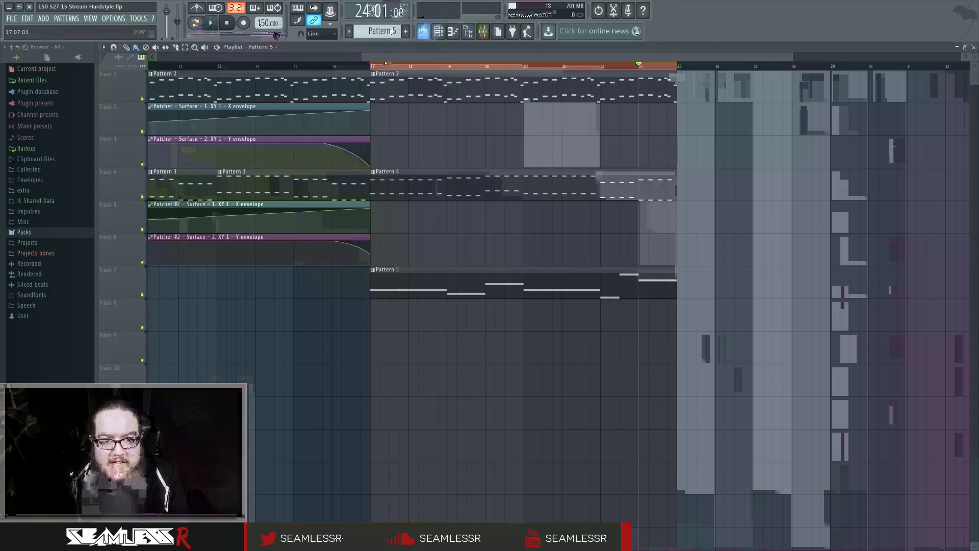
pyautogui.click(444, 36)
pyautogui.click(443, 35)
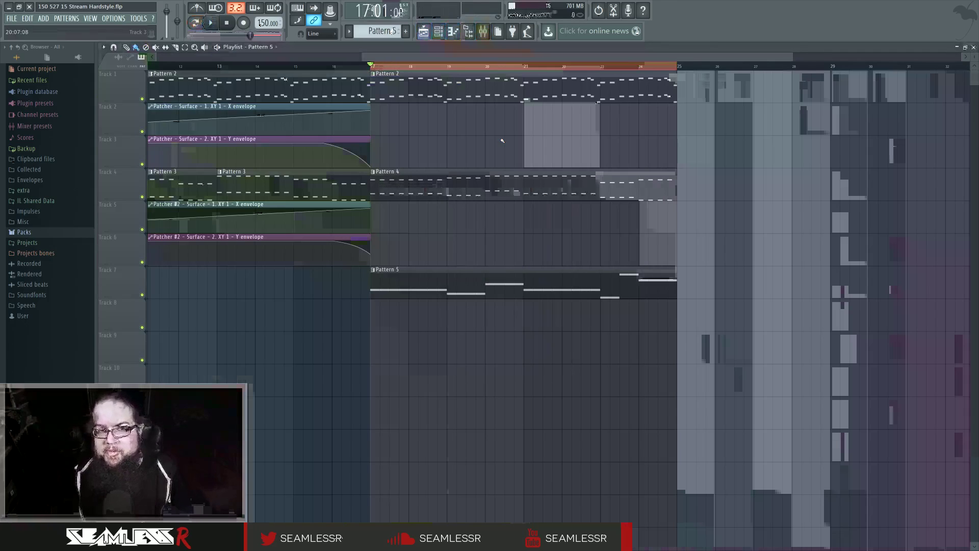
# Step: During playback, lower the frequency of the boosted band in the last Param. EQ 2 of Patcher #5's lowest Harmor chain
pyautogui.click(484, 34)
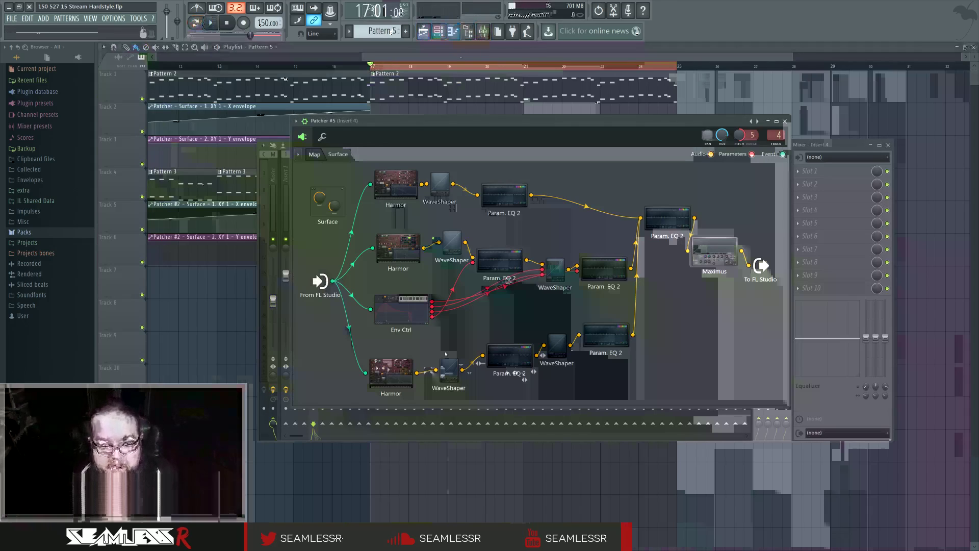
pyautogui.press('space')
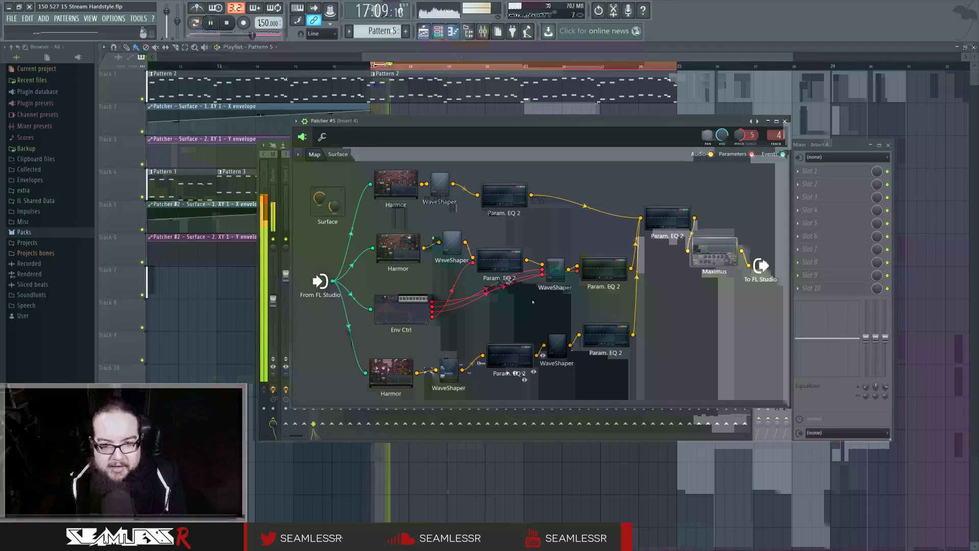
pyautogui.click(602, 336)
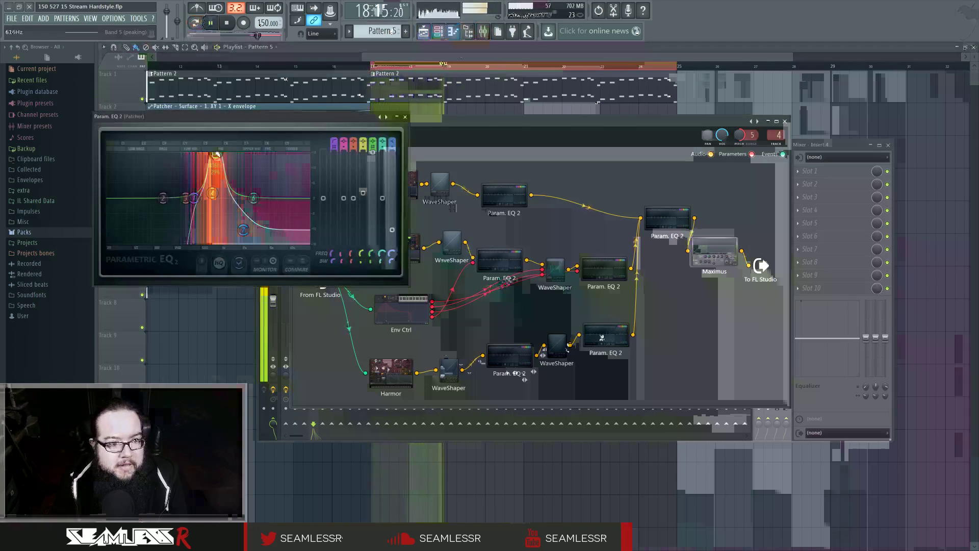
pyautogui.moveTo(217, 156); pyautogui.dragTo(210, 156)
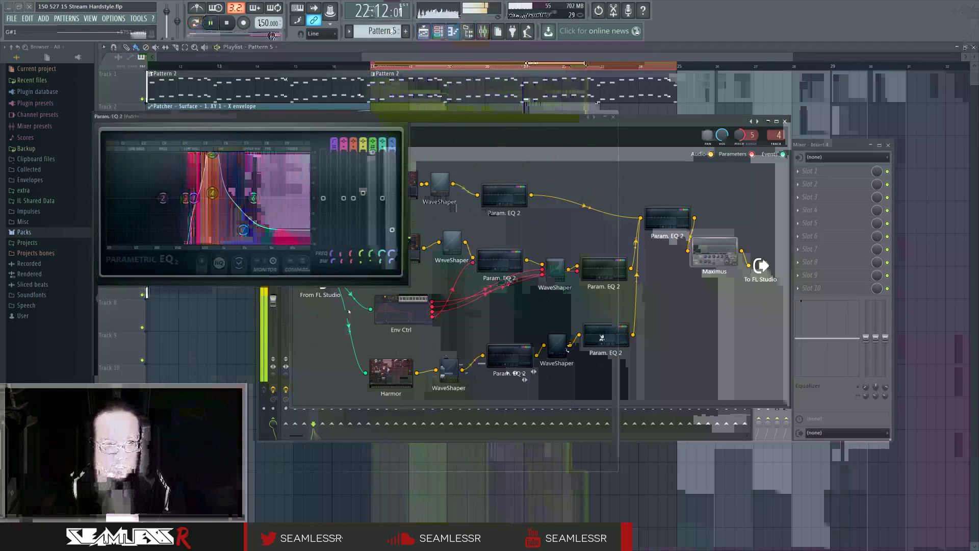
# Step: Inspect Harmor's articulation parameters, including Volume, while the section plays, and stop playback
pyautogui.click(325, 299)
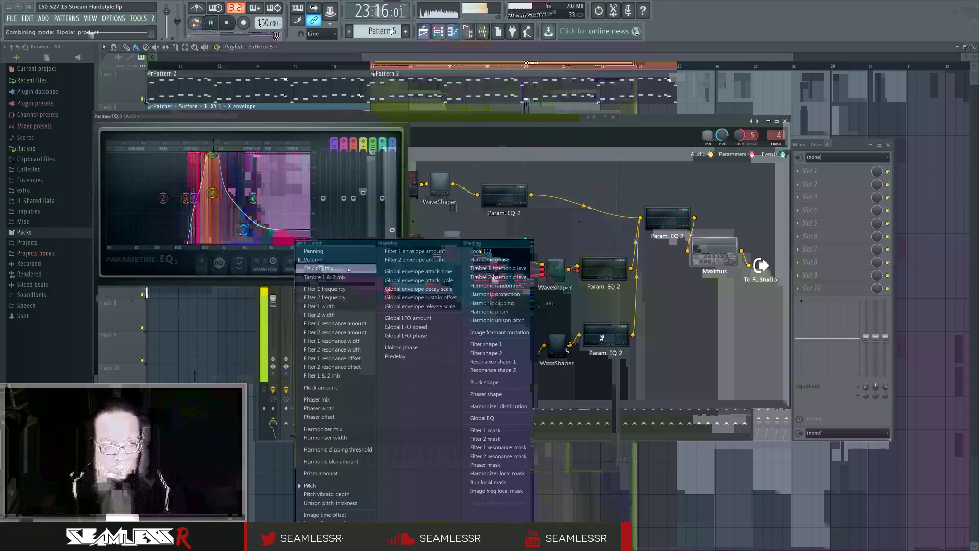
pyautogui.click(326, 269)
pyautogui.click(327, 299)
pyautogui.click(315, 259)
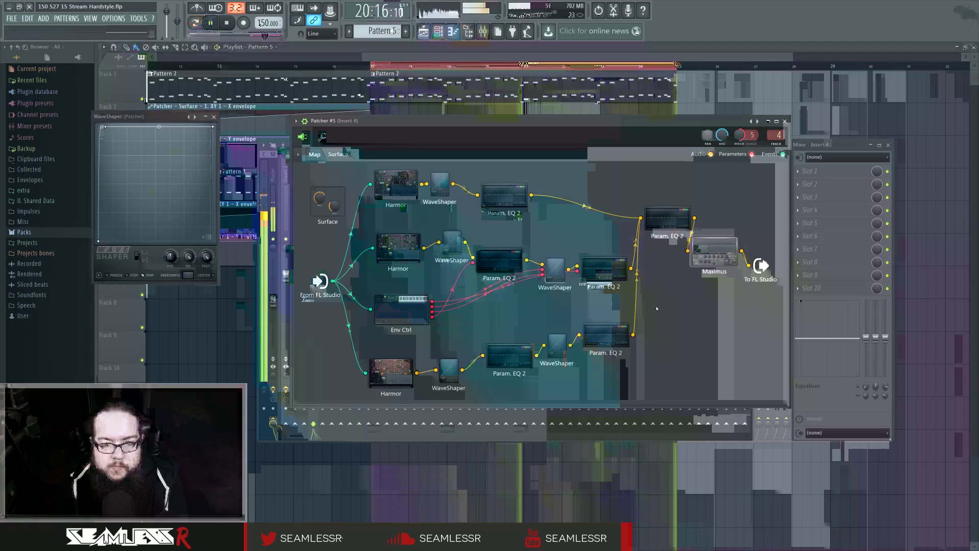
pyautogui.press('space')
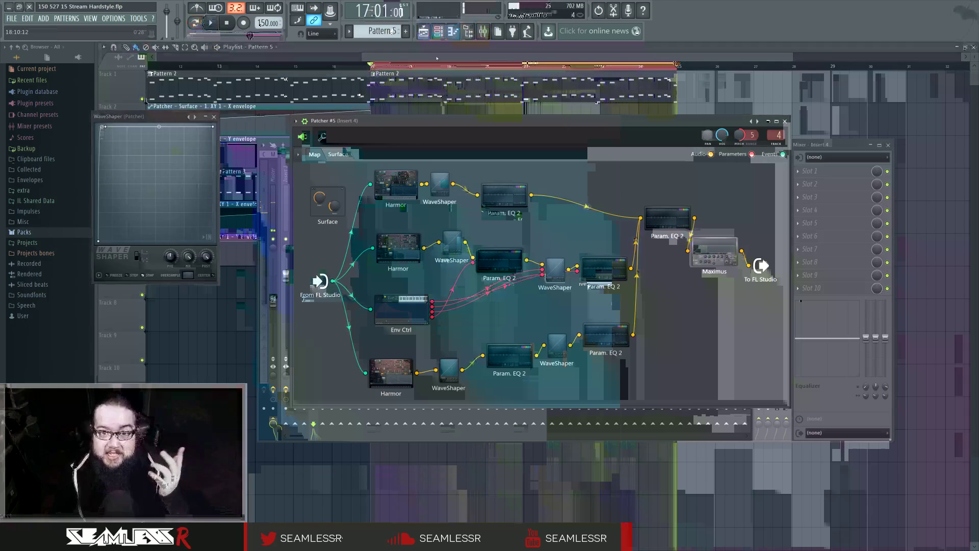
# Step: Switch playback to pattern mode and open the middle Harmor in the Patcher #5 map
pyautogui.click(438, 35)
pyautogui.click(196, 24)
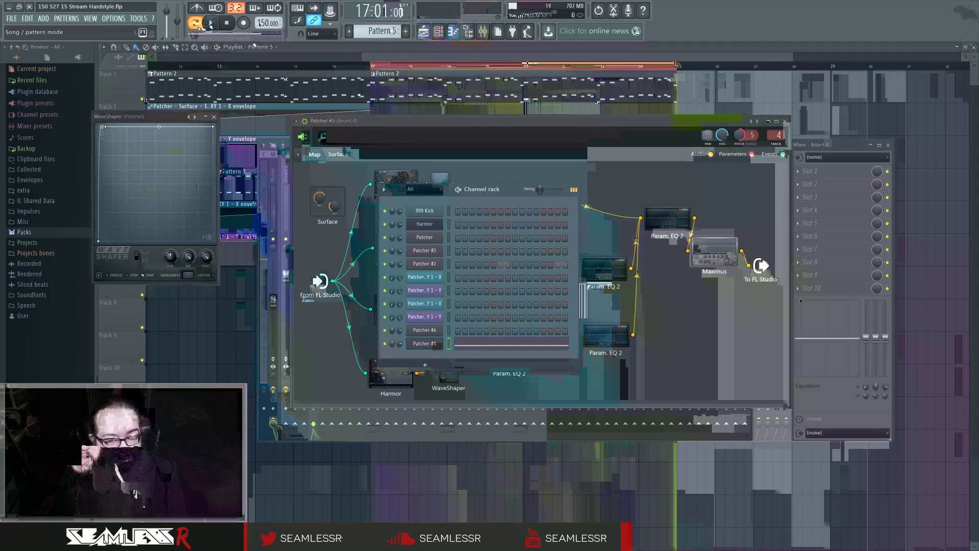
pyautogui.press('space')
pyautogui.click(517, 127)
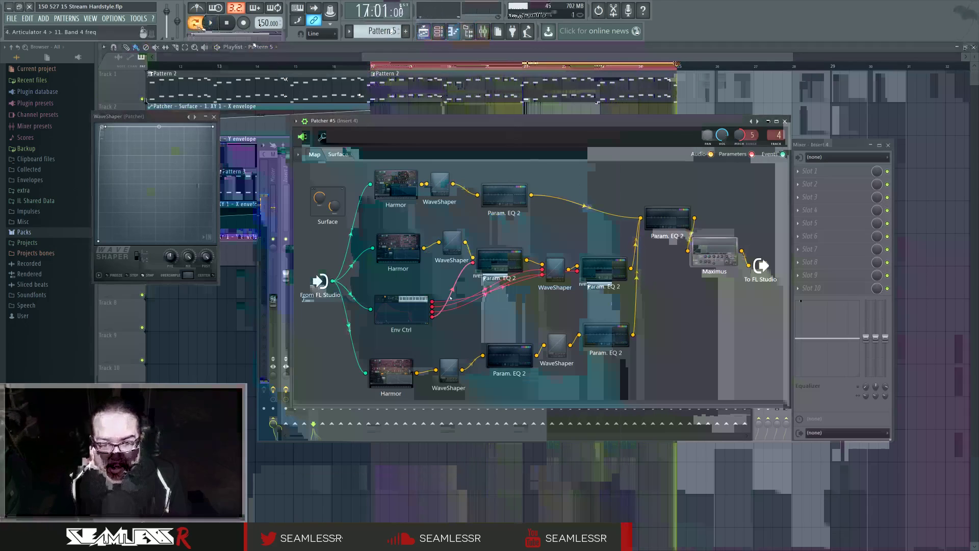
pyautogui.doubleClick(412, 249)
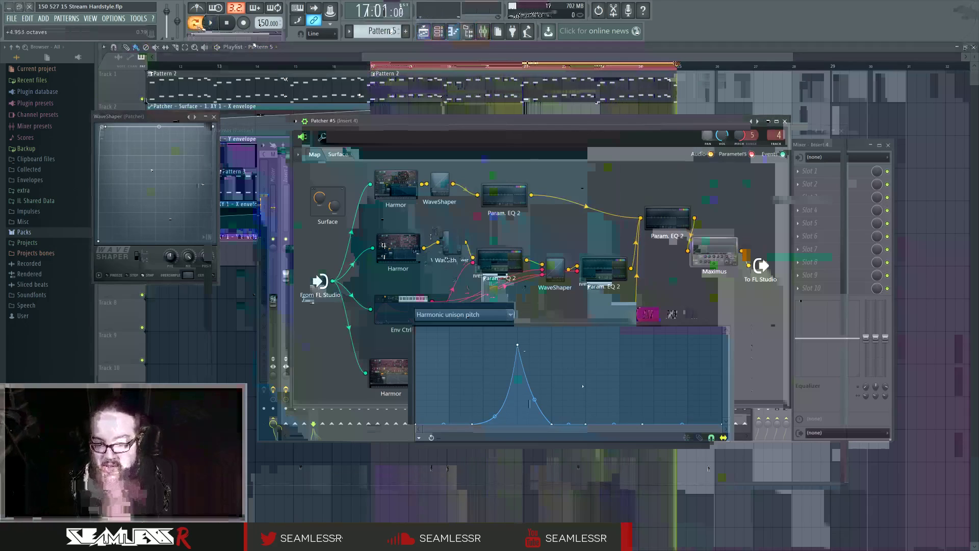
# Step: Mute the audio link from the top Harmor chain into Patcher #5's final Param. EQ 2 and play Pattern 5
pyautogui.press('space')
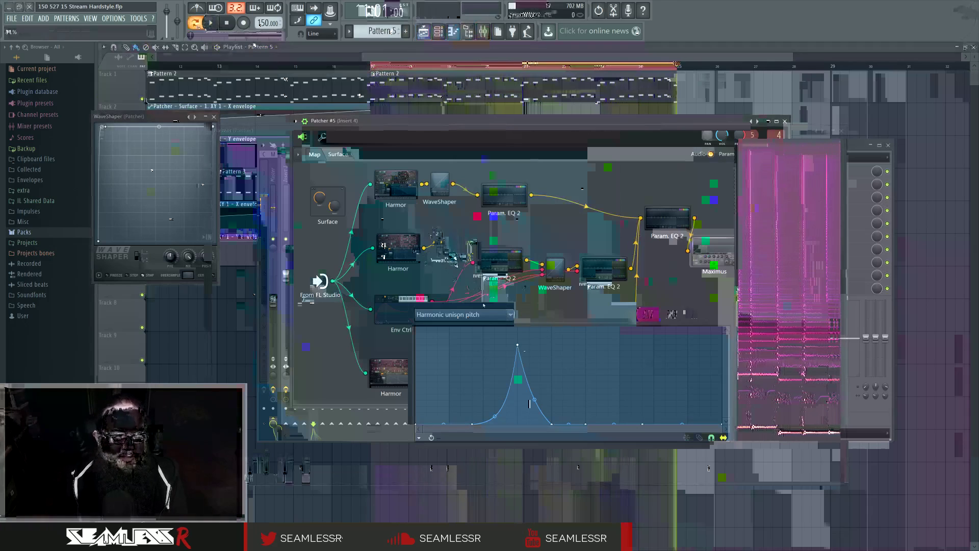
pyautogui.press('space')
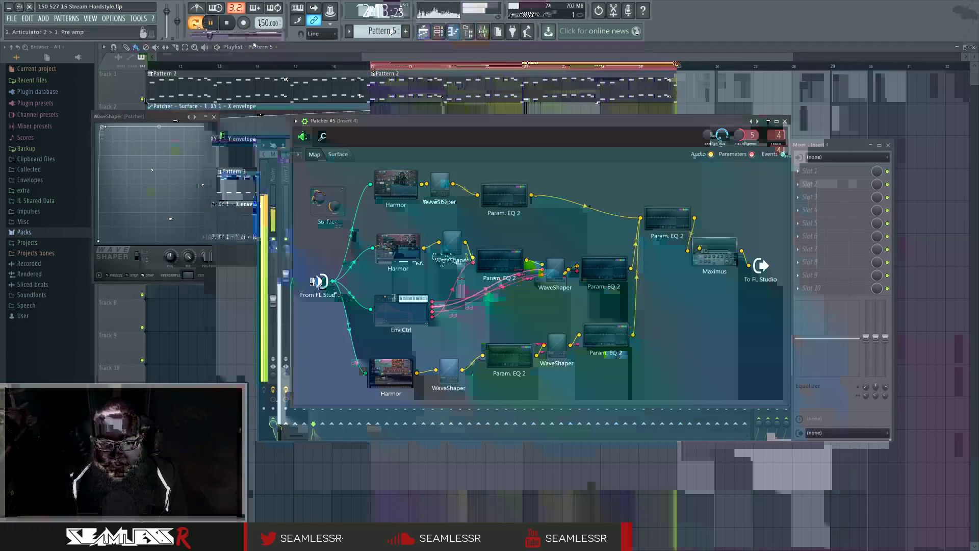
pyautogui.press('space')
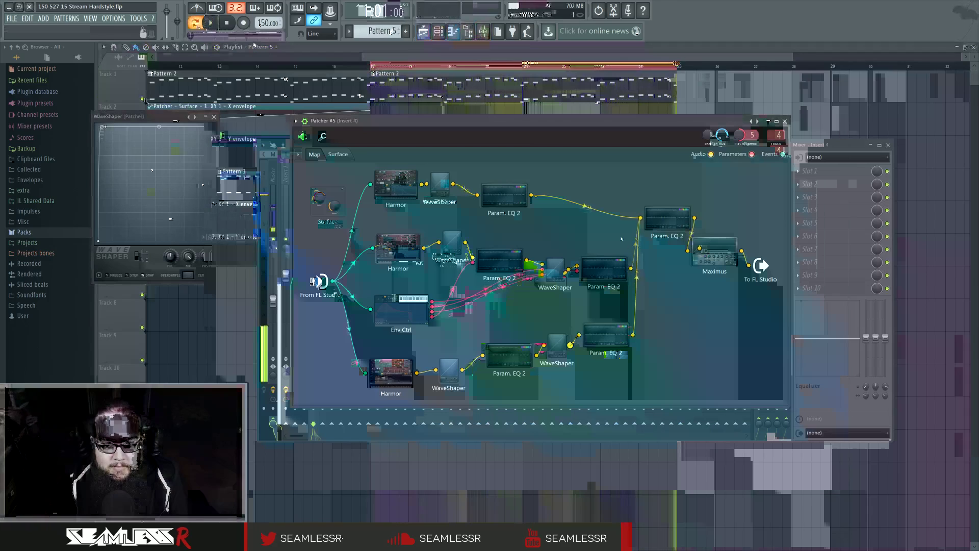
pyautogui.rightClick(601, 220)
pyautogui.rightClick(589, 208)
pyautogui.rightClick(584, 207)
pyautogui.click(555, 221)
pyautogui.press('space')
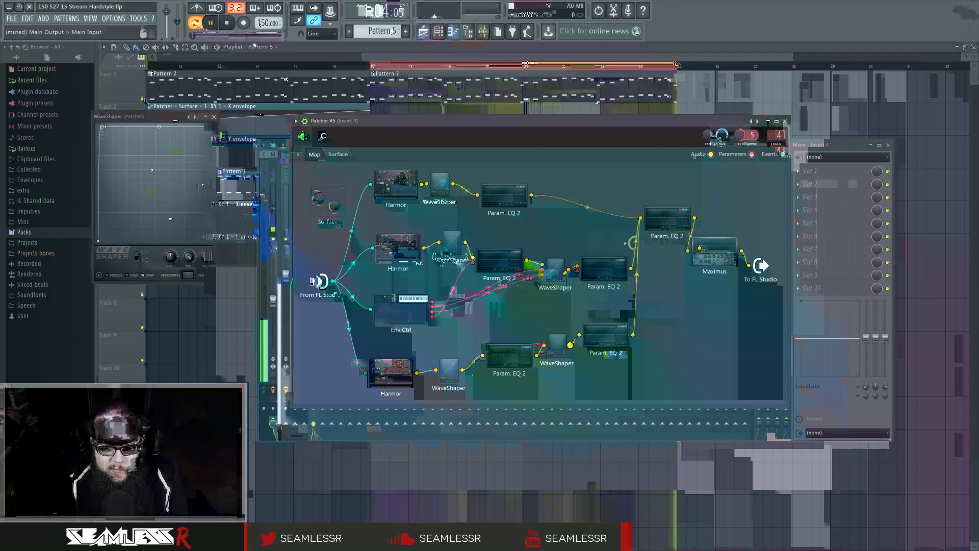
# Step: Shorten the decay of the lowest Harmor's Volume envelope and adjust its curve tension while Pattern 5 plays
pyautogui.click(398, 250)
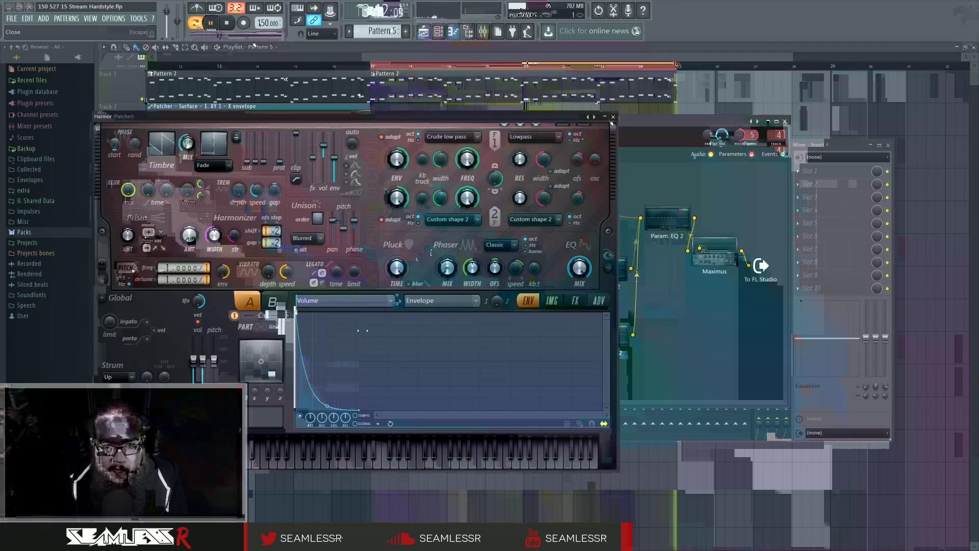
pyautogui.click(613, 118)
pyautogui.click(443, 357)
pyautogui.click(406, 371)
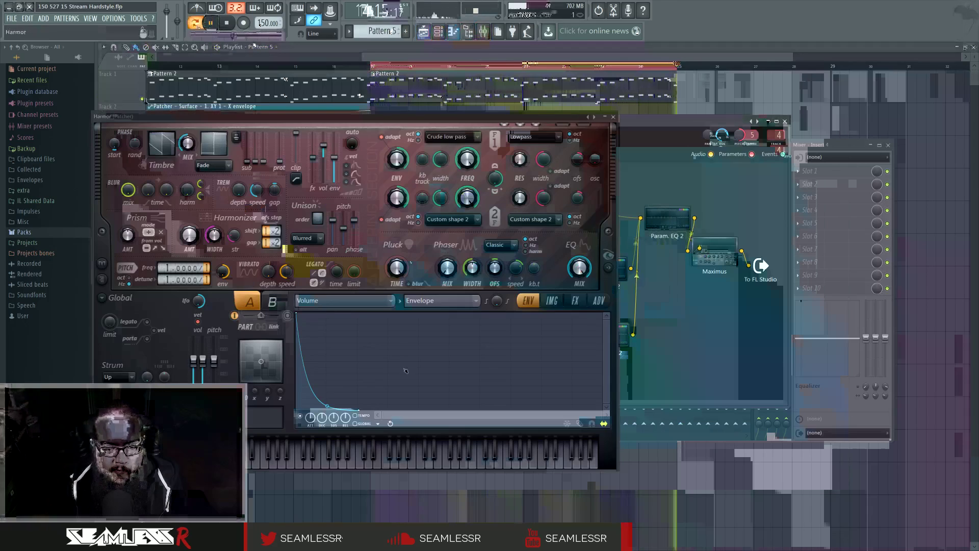
pyautogui.moveTo(342, 411); pyautogui.dragTo(331, 410)
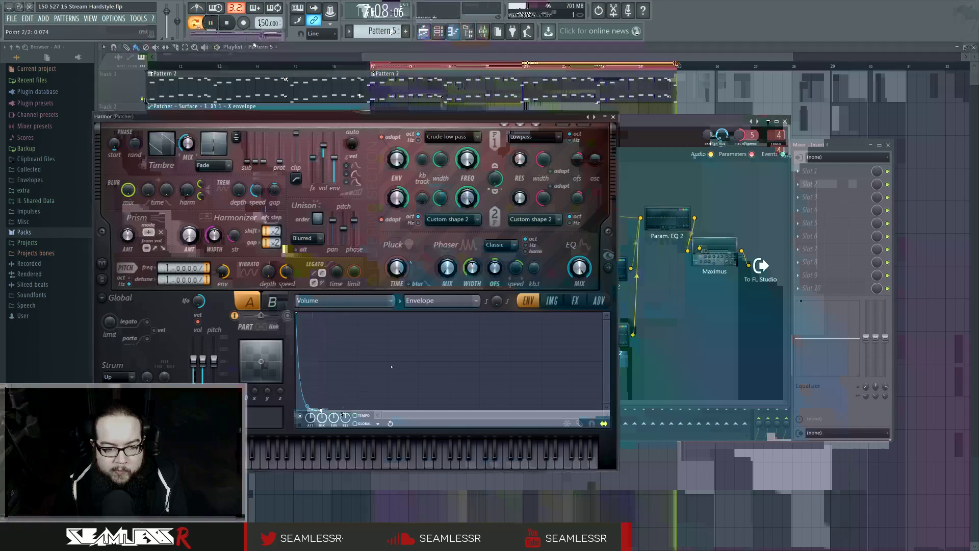
pyautogui.moveTo(321, 411)
pyautogui.mouseDown()
pyautogui.moveTo(329, 411)
pyautogui.moveTo(312, 376)
pyautogui.moveTo(312, 332)
pyautogui.moveTo(316, 411)
pyautogui.mouseUp()
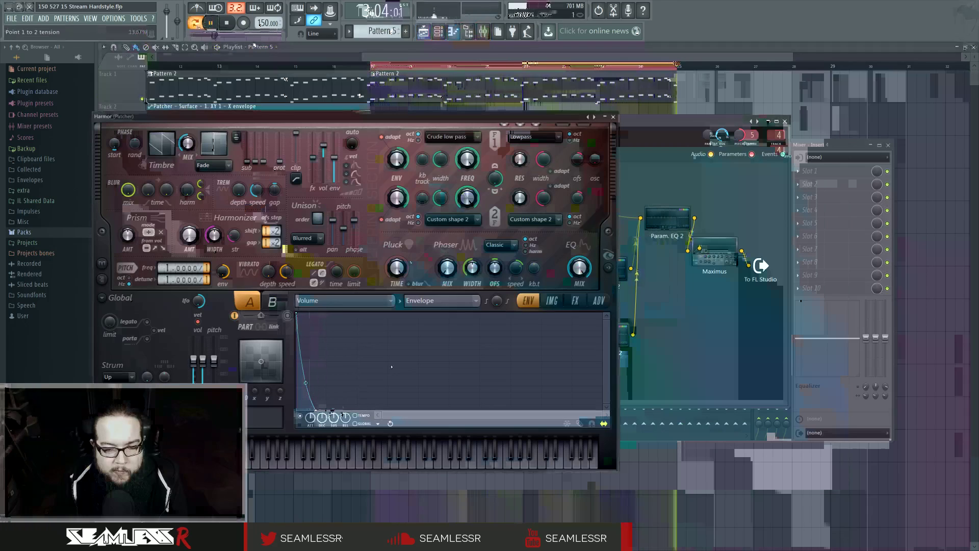
pyautogui.press('Escape')
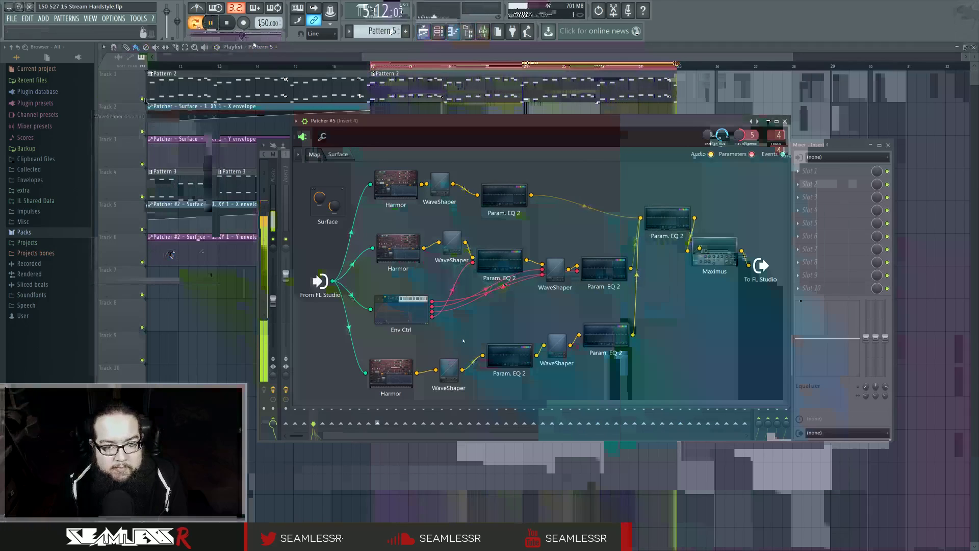
# Step: Move the boosted band slightly higher in frequency in the first Param. EQ 2 of the lowest Harmor chain, and stop playback
pyautogui.doubleClick(503, 355)
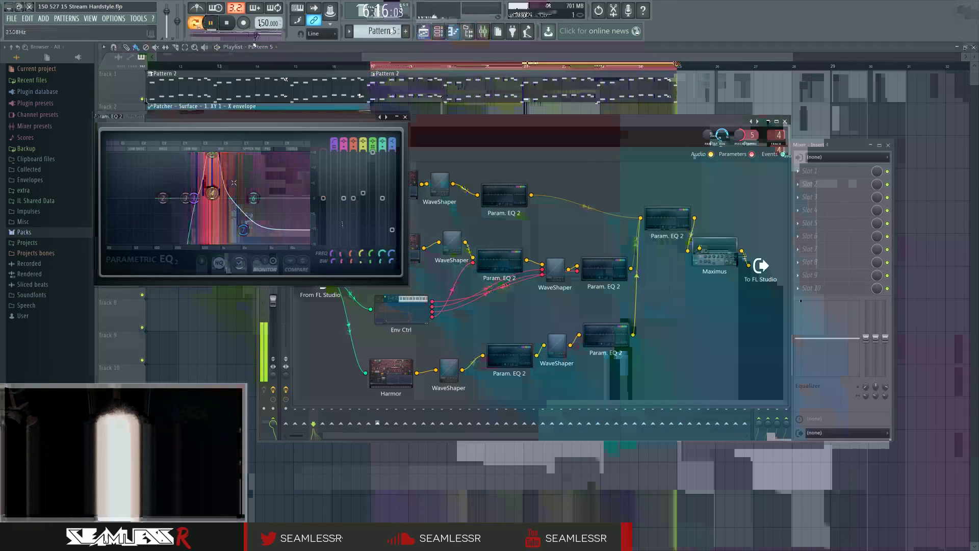
pyautogui.moveTo(212, 154); pyautogui.dragTo(214, 155)
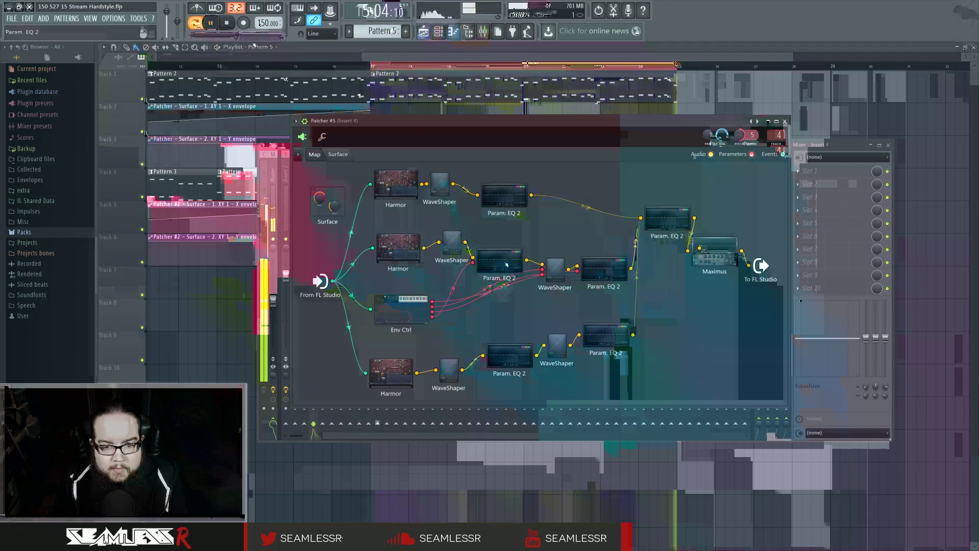
pyautogui.press('space')
# Step: Reshape articulator 1's envelope in Env Ctrl with a straighter attack, a higher start point and a slightly earlier peak
pyautogui.click(401, 309)
pyautogui.click(221, 188)
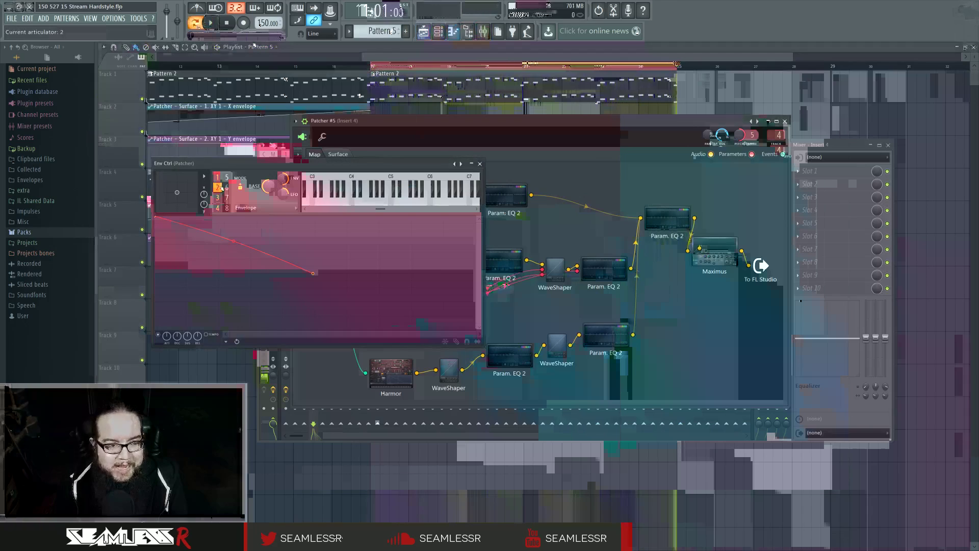
pyautogui.click(217, 177)
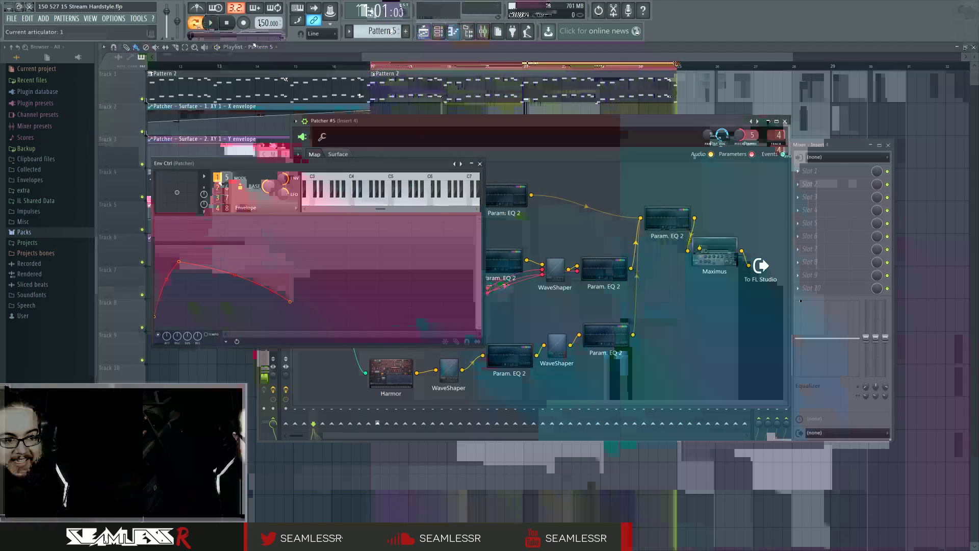
pyautogui.rightClick(167, 280)
pyautogui.press('space')
pyautogui.moveTo(179, 262); pyautogui.dragTo(184, 267)
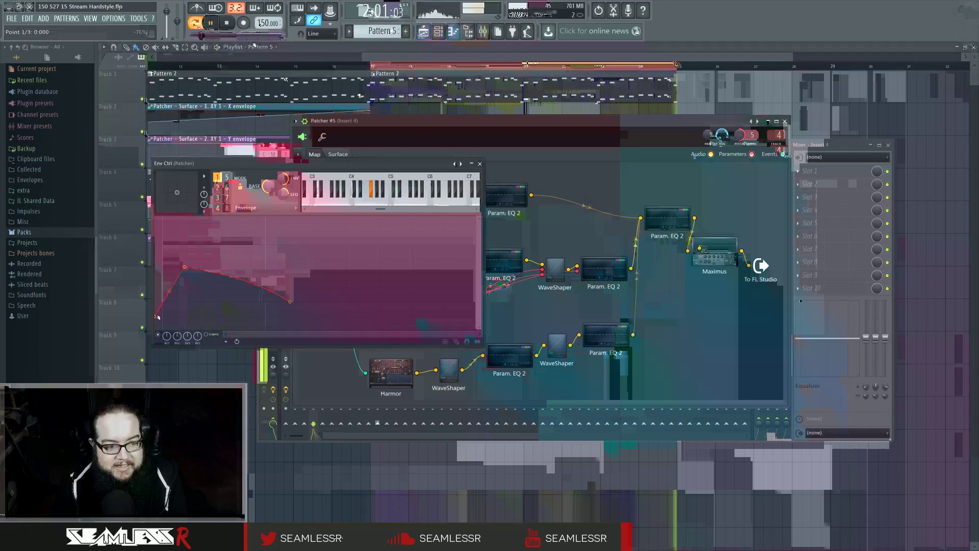
pyautogui.moveTo(157, 316); pyautogui.dragTo(155, 300)
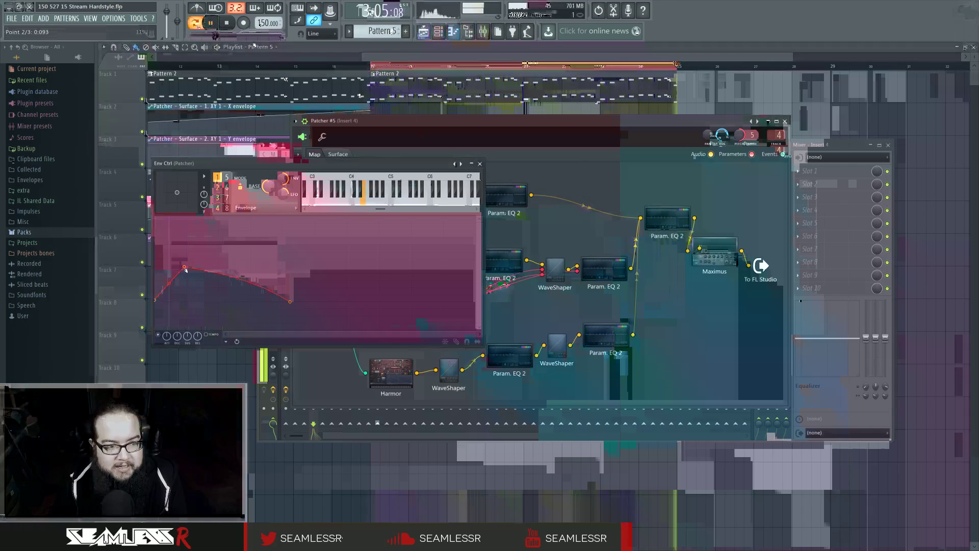
pyautogui.moveTo(185, 268); pyautogui.dragTo(177, 262)
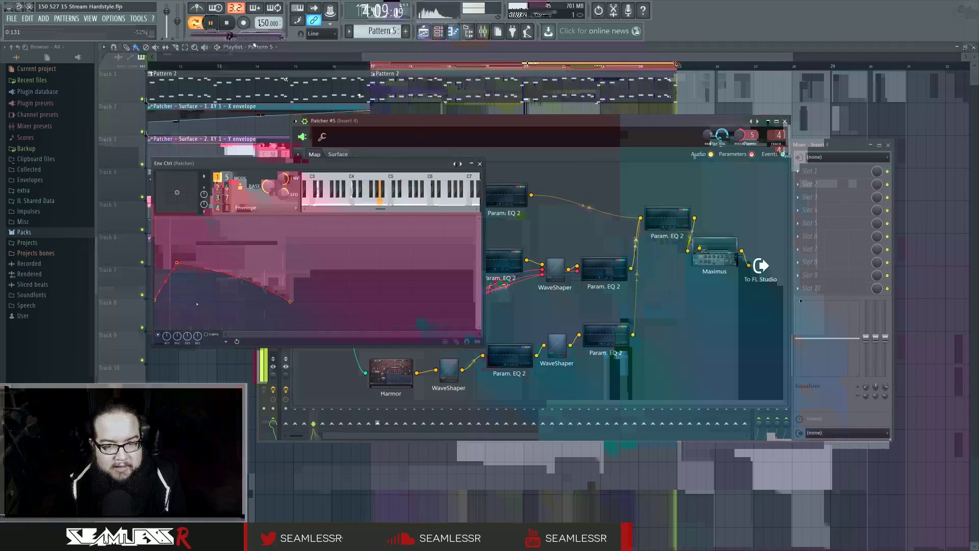
pyautogui.click(479, 164)
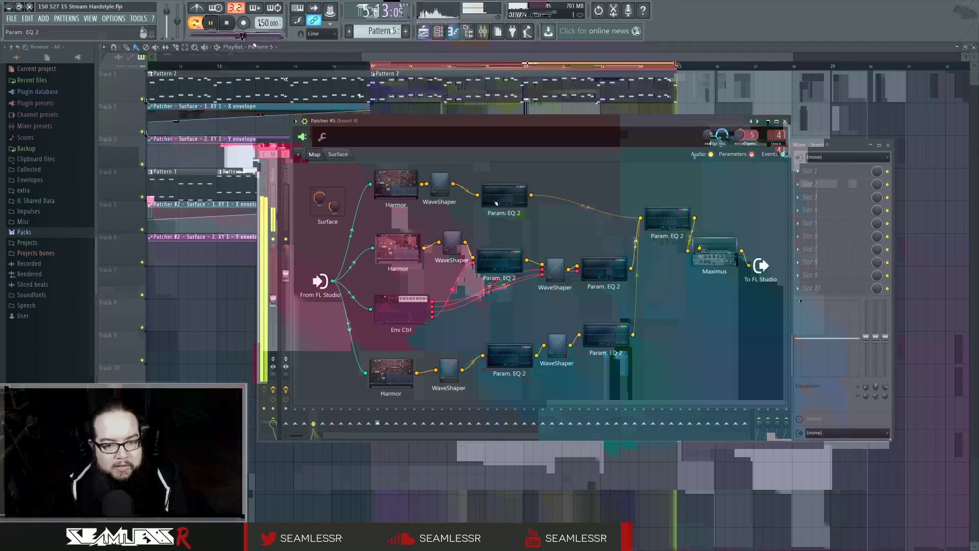
# Step: Examine the middle chain's first Param. EQ 2 and Env Ctrl's articulators 2 to 4, including articulator 4's Keyboard mapping
pyautogui.click(508, 264)
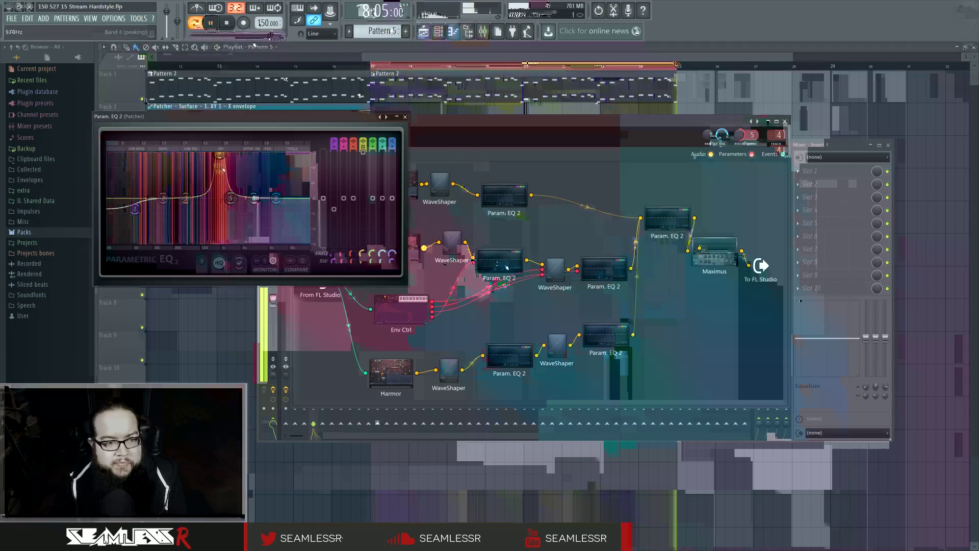
pyautogui.press('space')
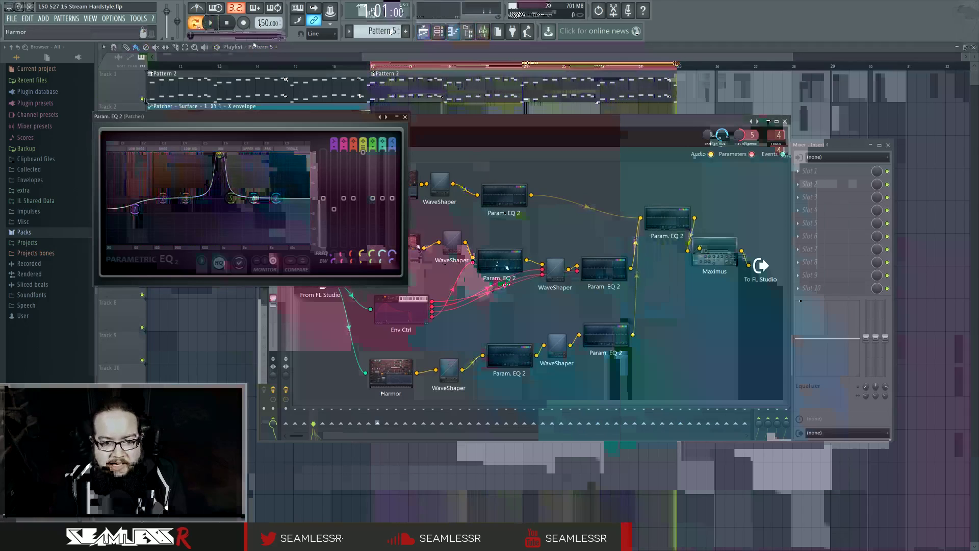
pyautogui.click(421, 298)
pyautogui.click(219, 187)
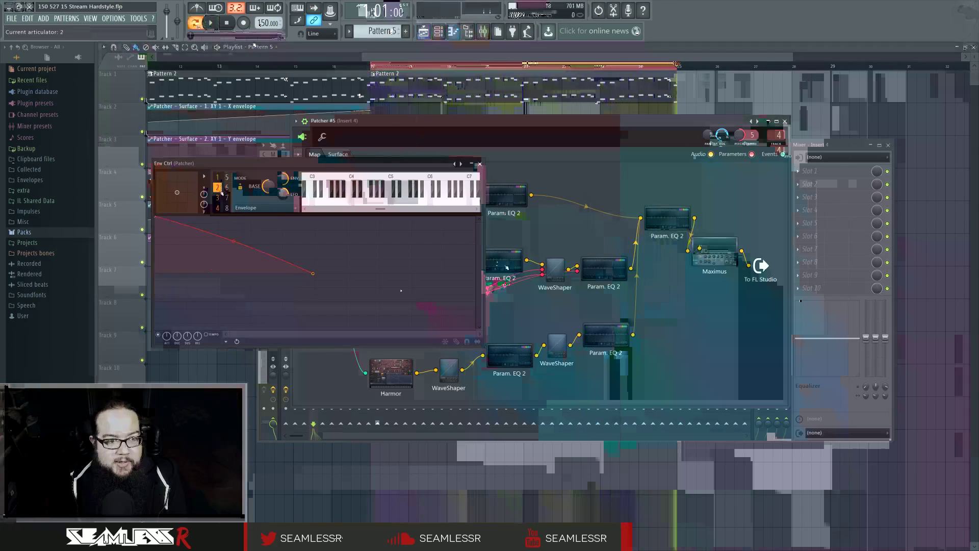
pyautogui.click(219, 197)
pyautogui.click(221, 206)
pyautogui.click(254, 208)
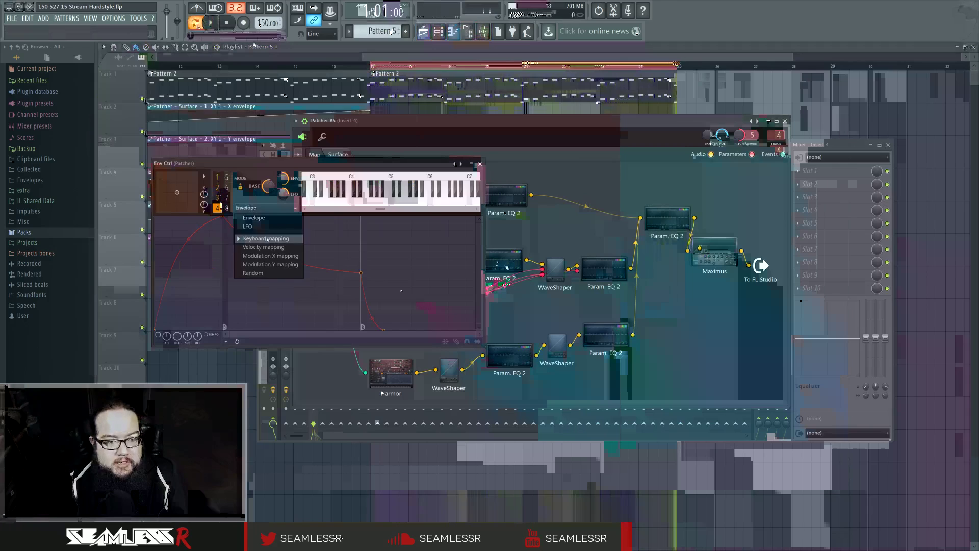
pyautogui.click(255, 238)
pyautogui.press('space')
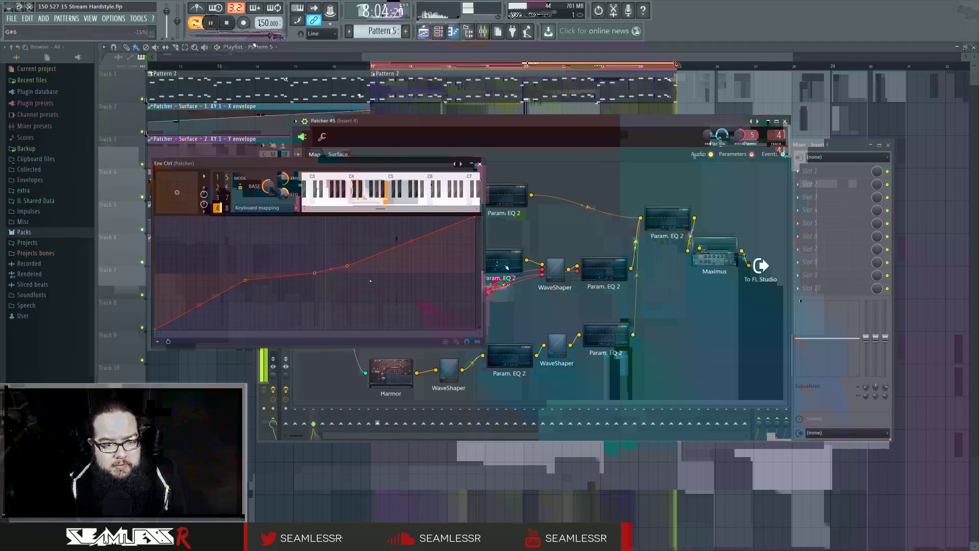
pyautogui.click(480, 164)
# Step: Lengthen the decay of the lowest Harmor's Volume envelope slightly and adjust its curve tension during playback
pyautogui.moveTo(631, 268); pyautogui.dragTo(639, 277)
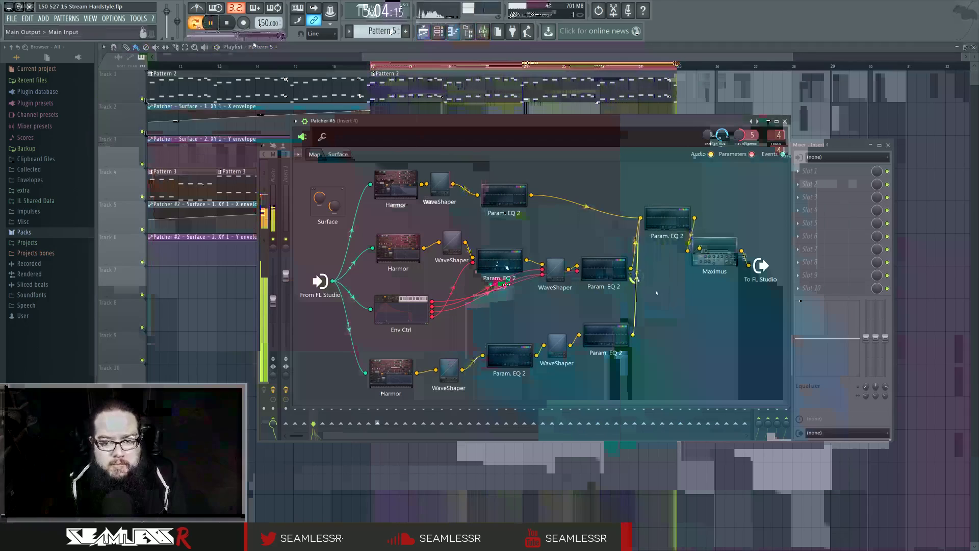
pyautogui.doubleClick(398, 372)
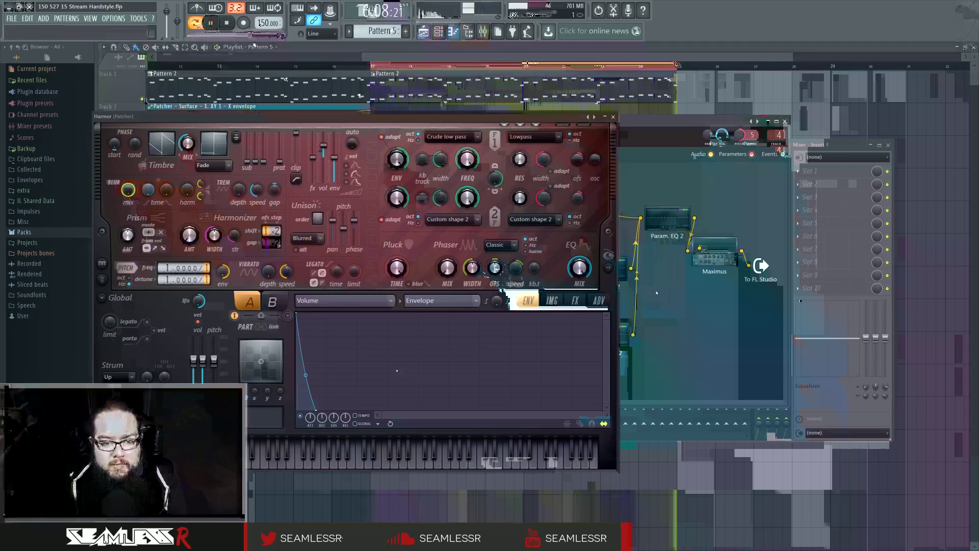
pyautogui.moveTo(316, 409); pyautogui.dragTo(328, 410)
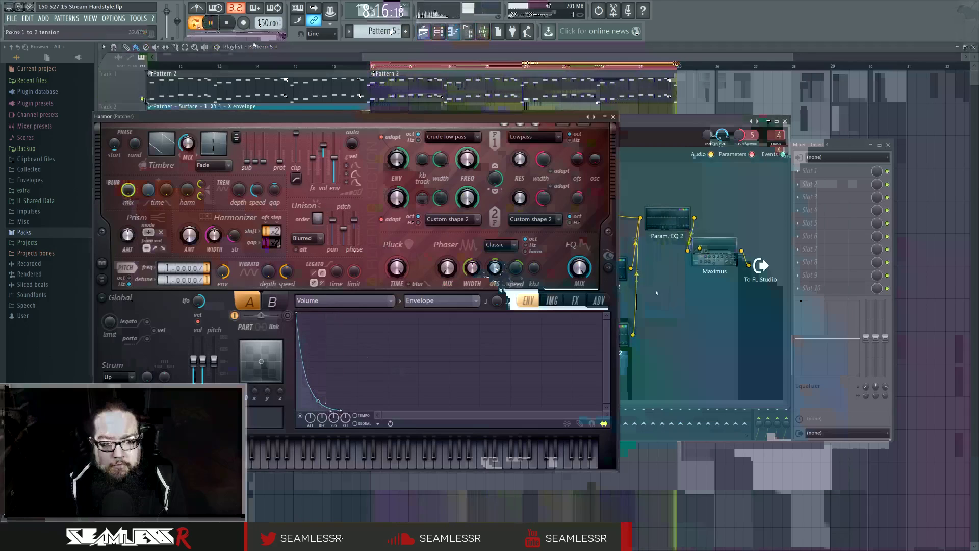
pyautogui.click(613, 117)
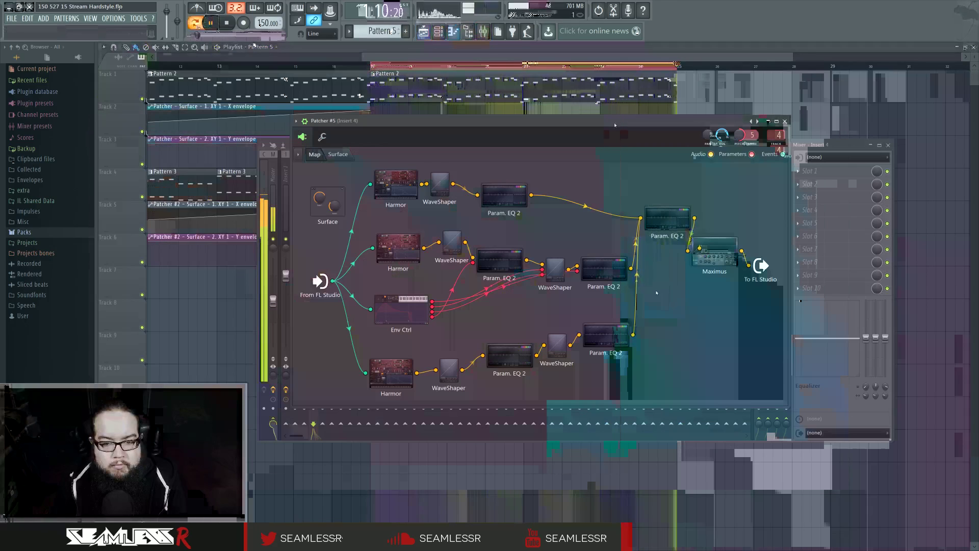
# Step: Check the first WaveShaper and first Param. EQ 2 of the lowest Harmor chain while Pattern 5 plays
pyautogui.click(494, 361)
pyautogui.click(446, 364)
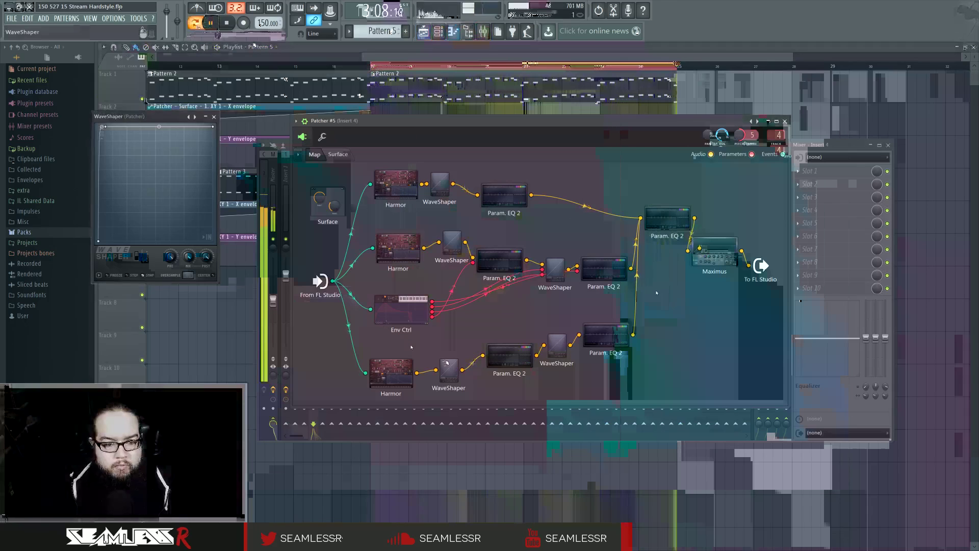
pyautogui.click(512, 356)
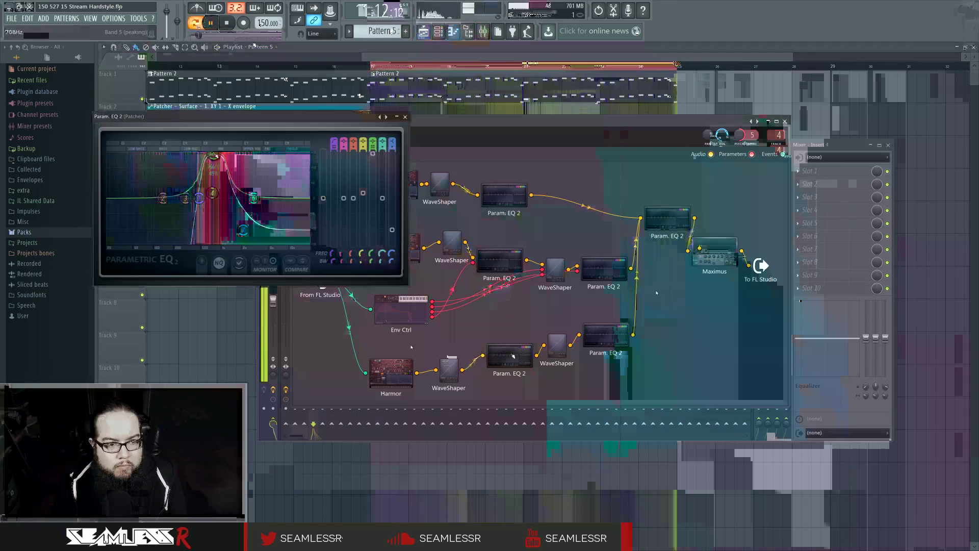
pyautogui.click(405, 118)
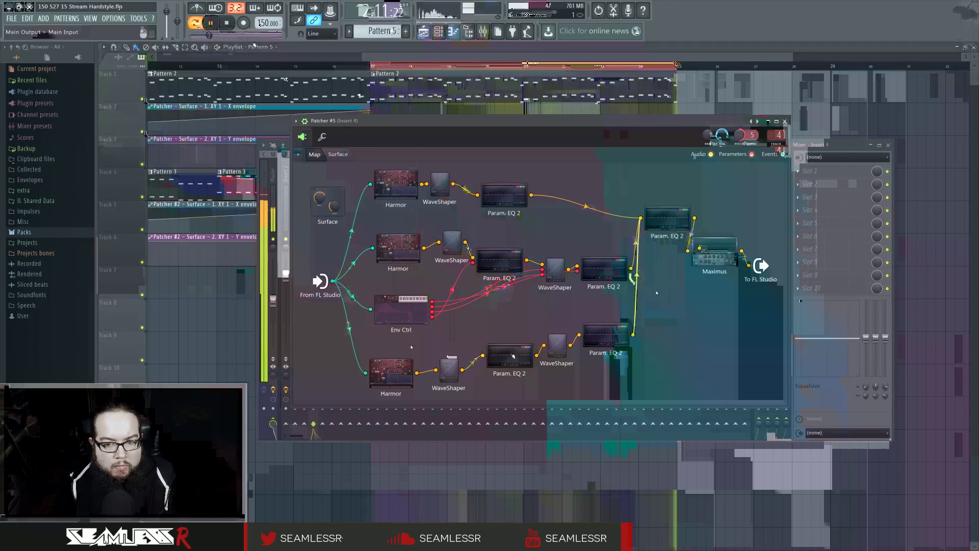
# Step: Return to the playlist and audition the end of the looped section in song mode, starting from about bar 23
pyautogui.click(825, 144)
pyautogui.click(444, 48)
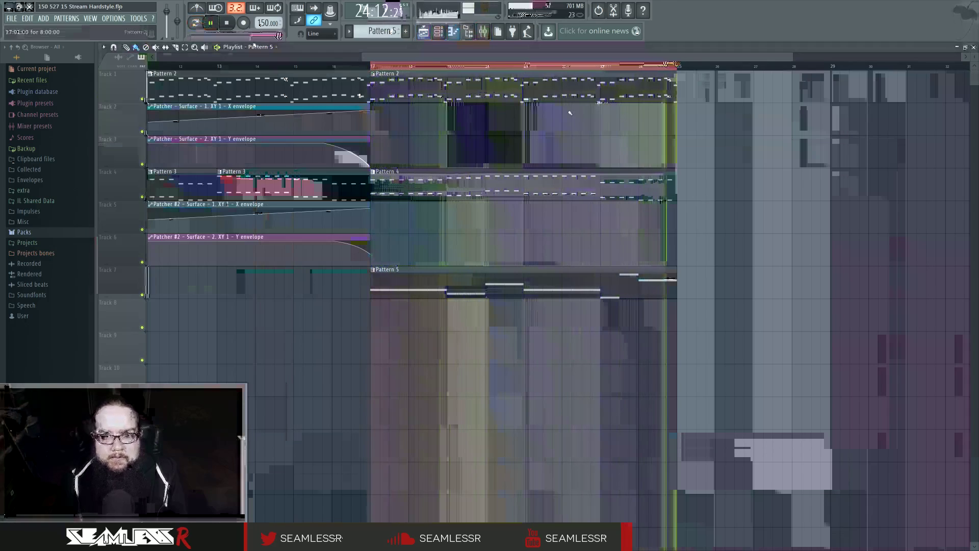
pyautogui.press('space')
pyautogui.click(624, 67)
pyautogui.press('space')
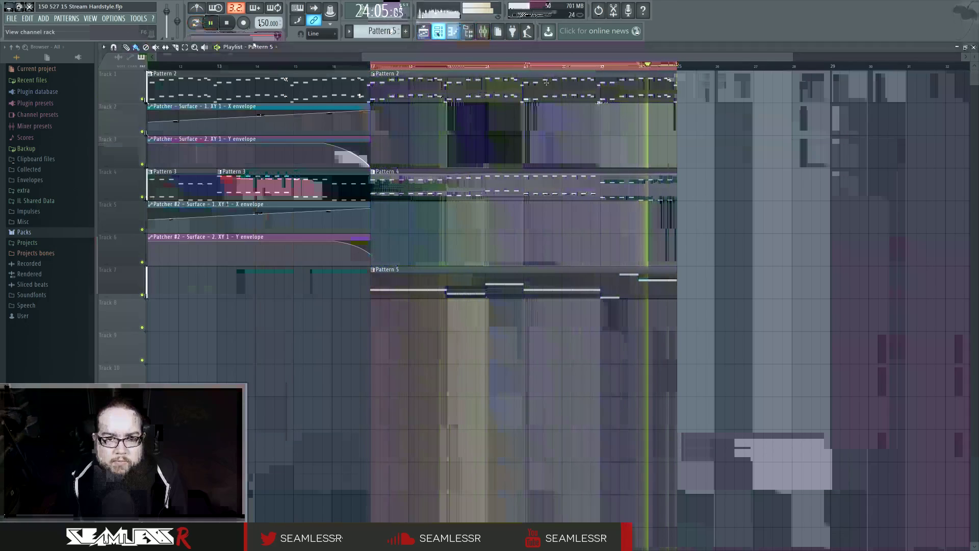
pyautogui.click(442, 33)
pyautogui.press('space')
pyautogui.click(601, 68)
pyautogui.press('space')
# Step: Reopen Patcher #5 and view the Keyboard mapping of articulator 4 in Env Ctrl during song playback
pyautogui.click(442, 34)
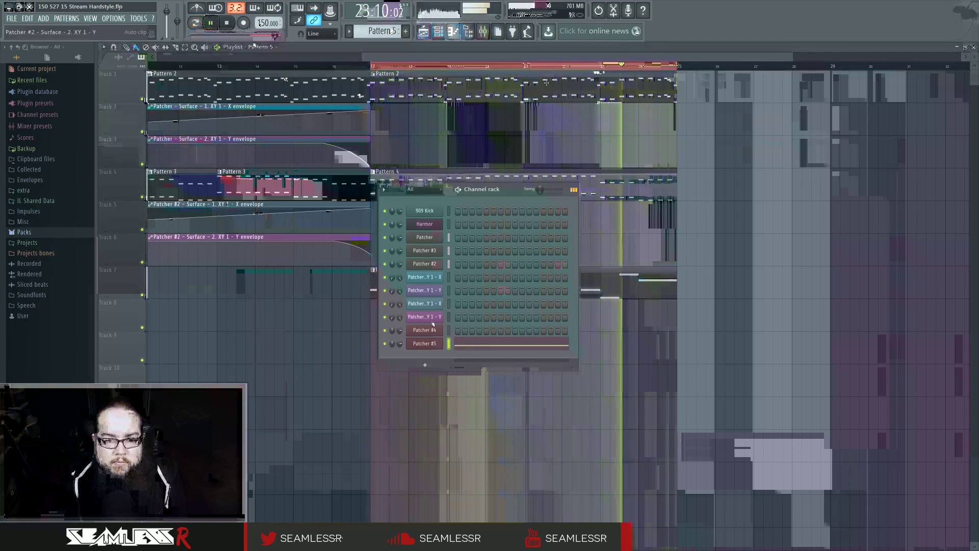
pyautogui.click(427, 343)
pyautogui.press('space')
pyautogui.press('space')
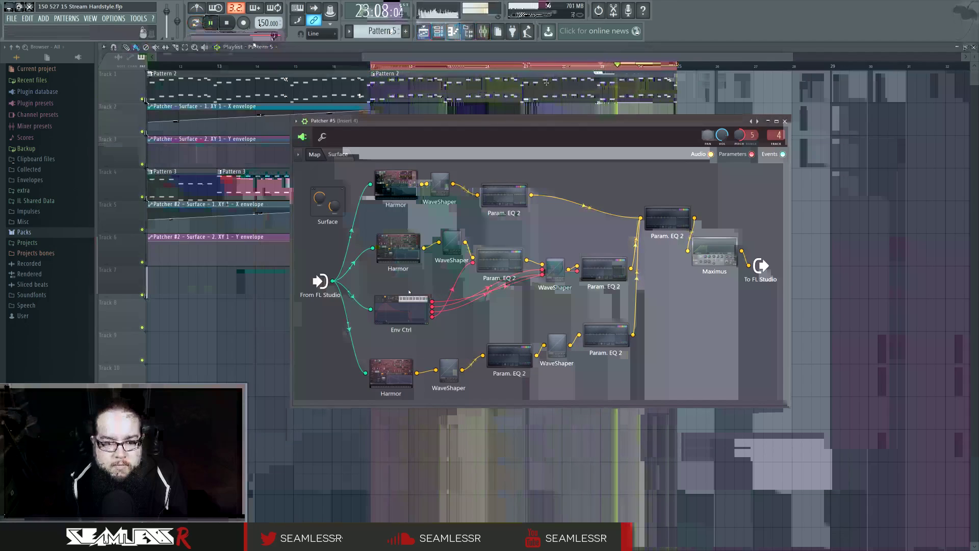
pyautogui.click(401, 309)
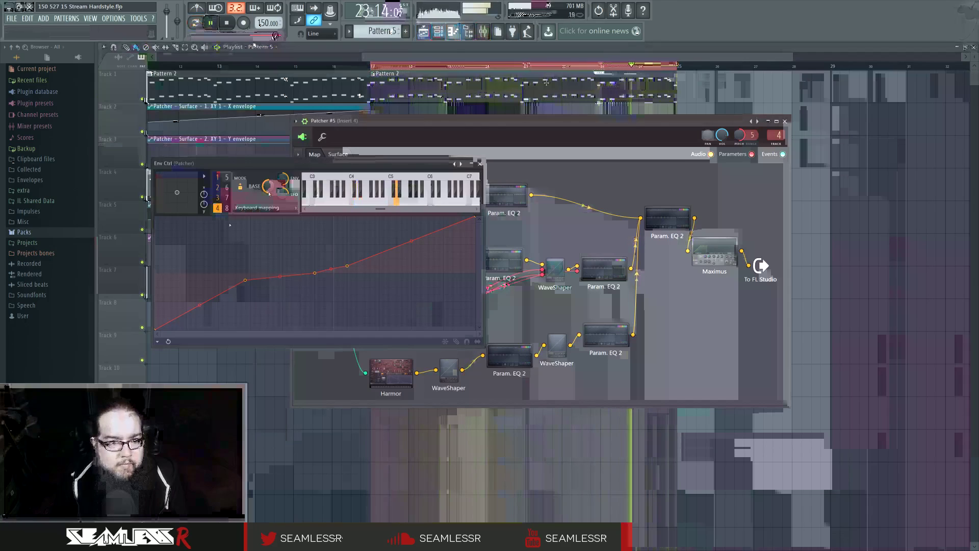
pyautogui.press('space')
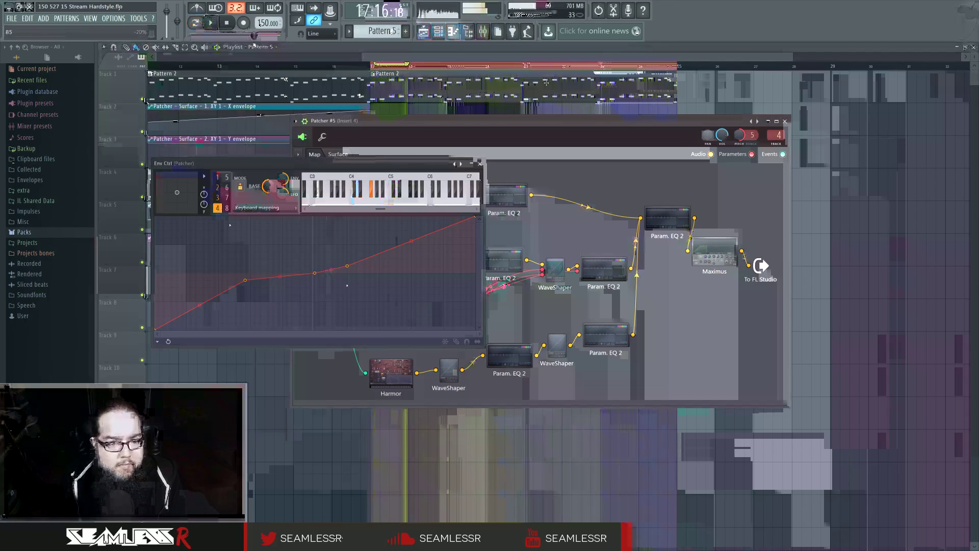
# Step: Switch articulator 1 in Env Ctrl to its Envelope, adjust articulator 2's curve tension, check articulator 3's envelope and return to the playlist
pyautogui.click(219, 178)
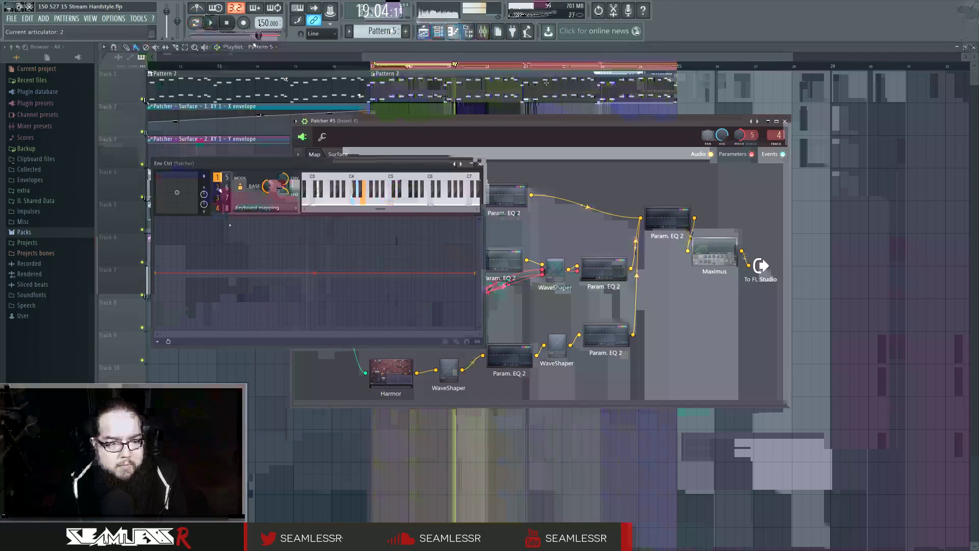
pyautogui.click(258, 207)
pyautogui.click(255, 216)
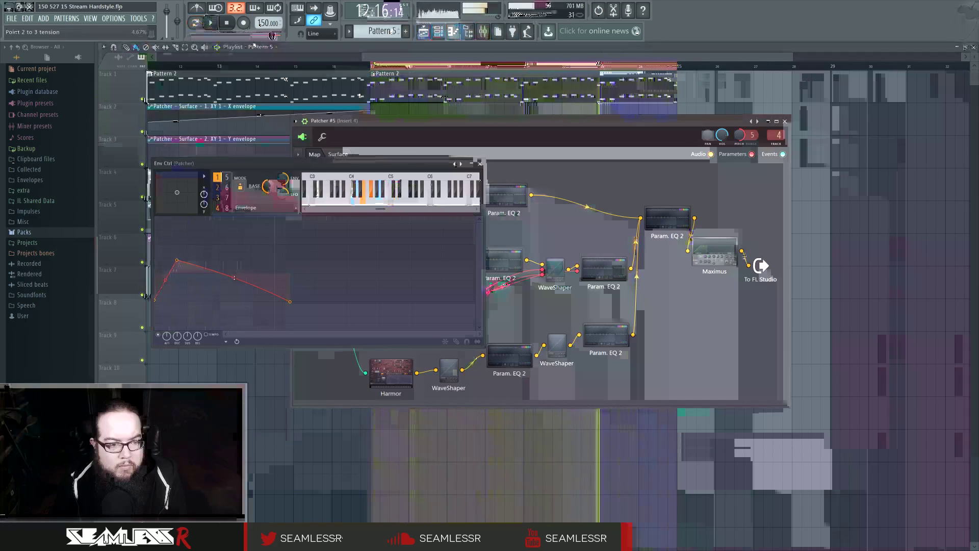
pyautogui.click(217, 187)
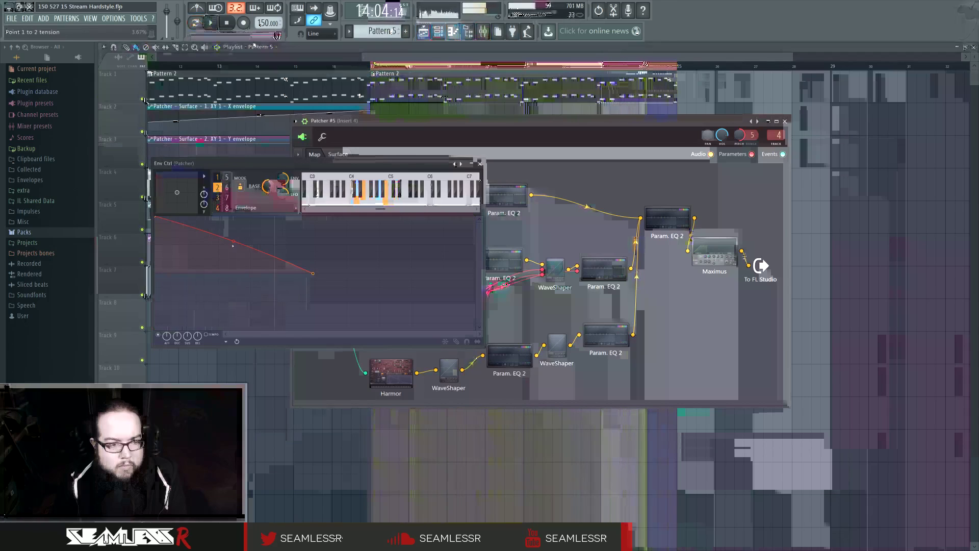
pyautogui.moveTo(233, 241); pyautogui.dragTo(235, 222)
pyautogui.click(217, 197)
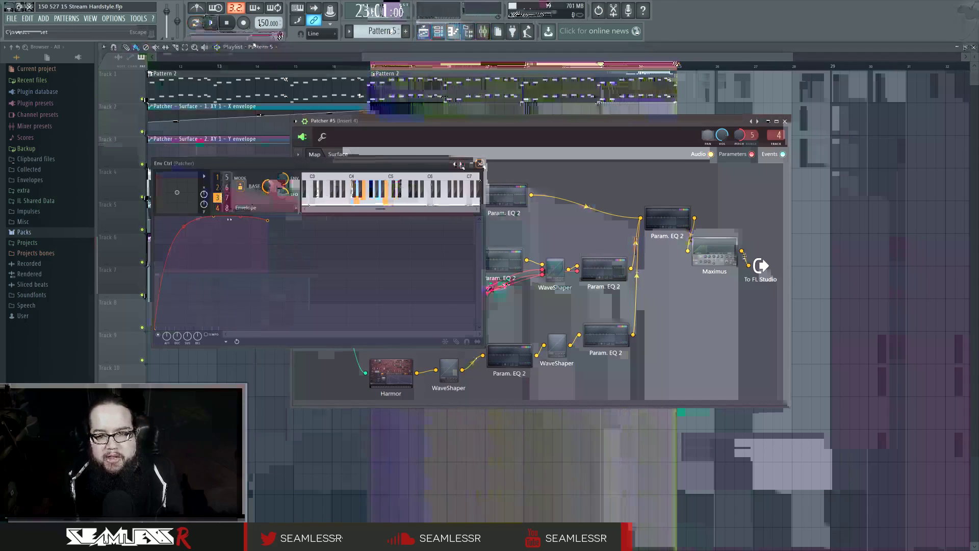
pyautogui.click(480, 164)
pyautogui.click(785, 122)
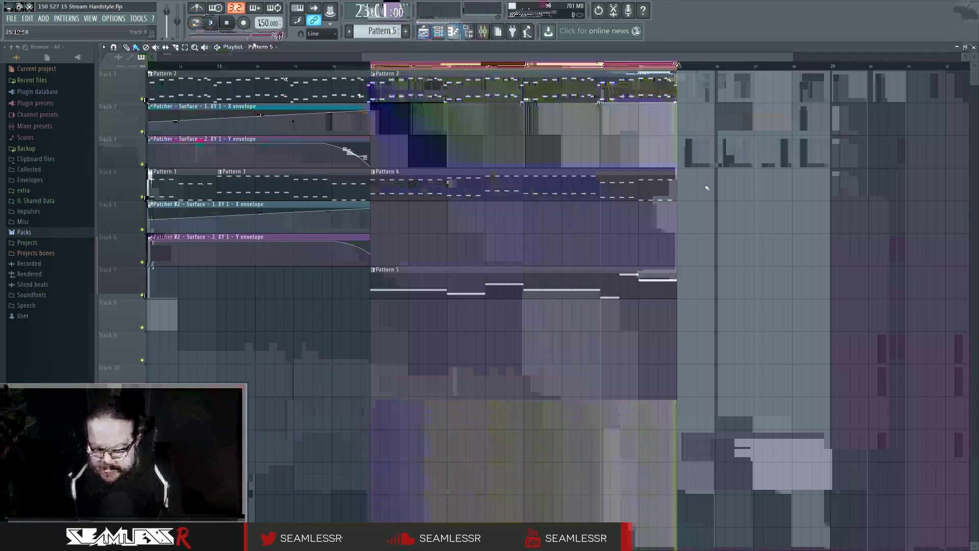
# Step: Set the audio input of mixer insert 12 to the stereo pair FireStudio Project Mic 1 - FireStudio Project Mic 2
pyautogui.scroll(-3, 716, 209)
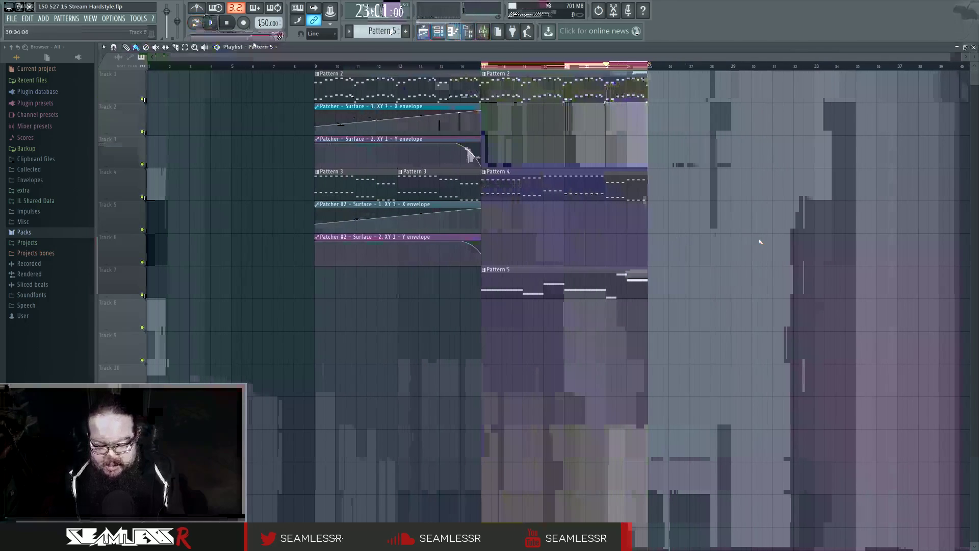
pyautogui.scroll(-1, 708, 235)
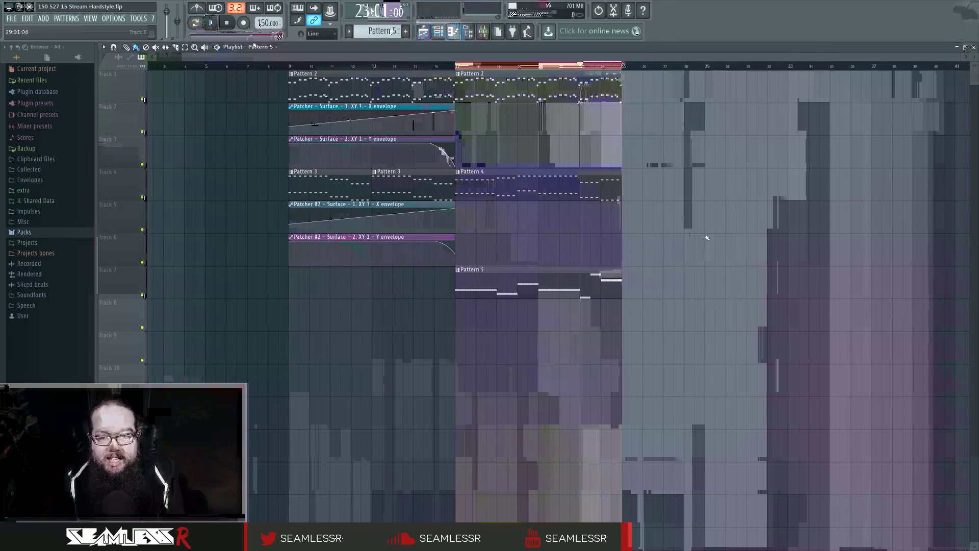
pyautogui.scroll(-1, 687, 211)
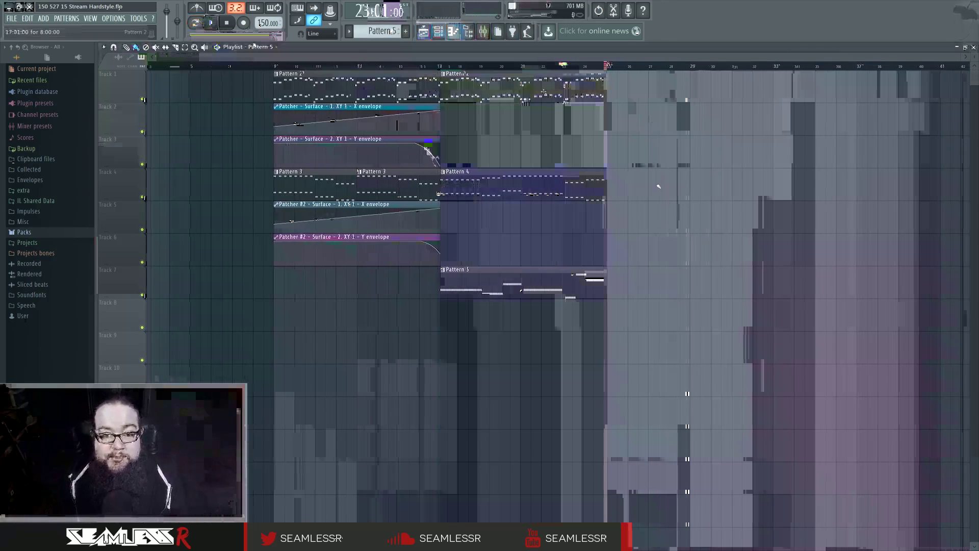
pyautogui.click(482, 31)
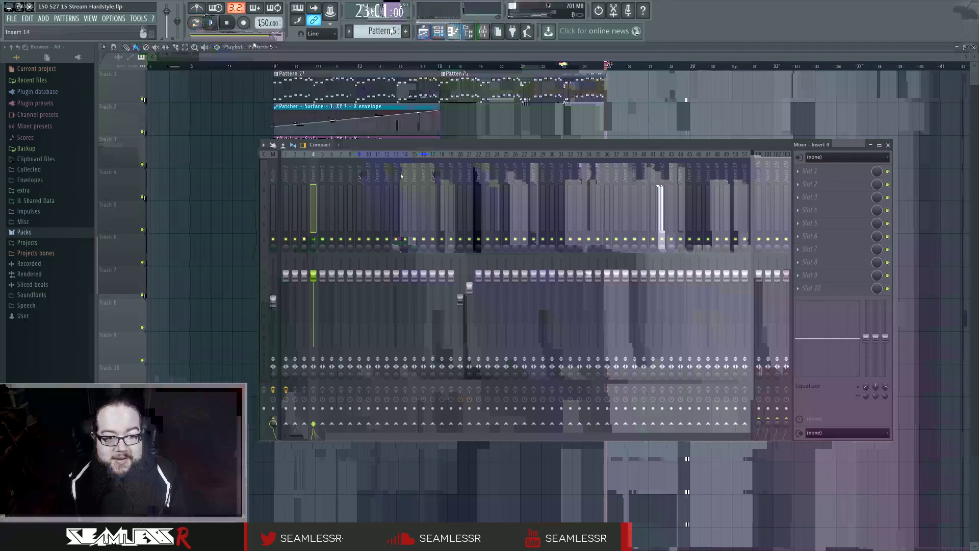
pyautogui.click(387, 209)
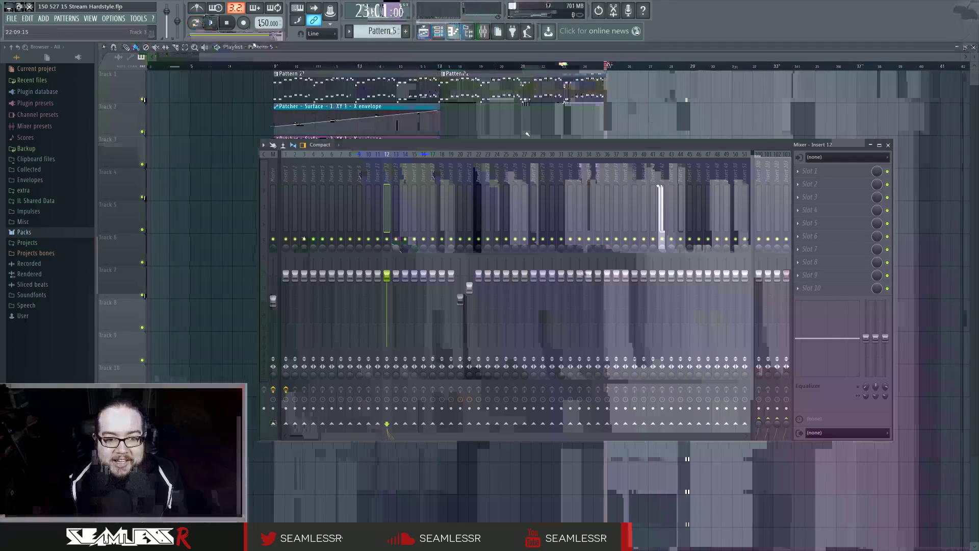
pyautogui.click(847, 156)
pyautogui.click(832, 194)
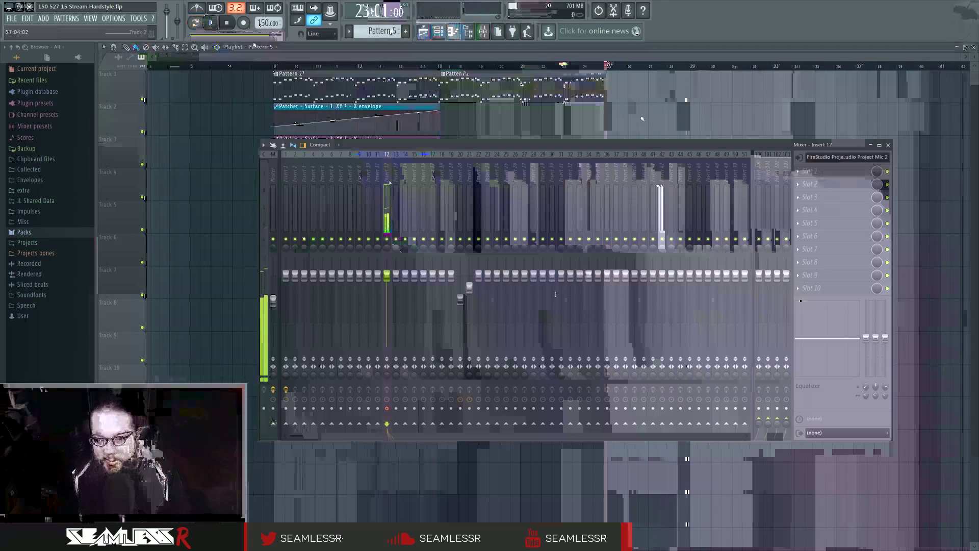
# Step: Load Edison in slot 1 of insert 12 and record a spoken take from the microphone
pyautogui.click(812, 171)
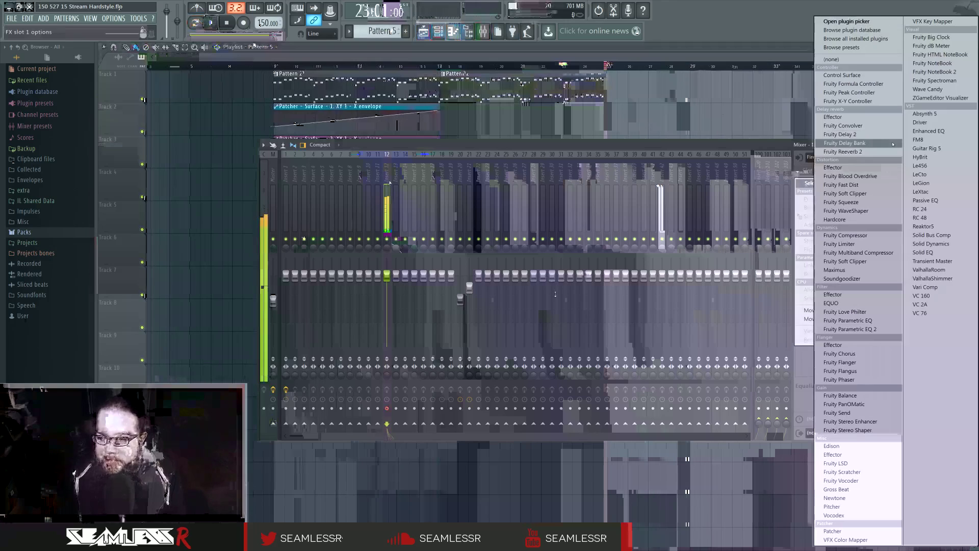
pyautogui.click(851, 447)
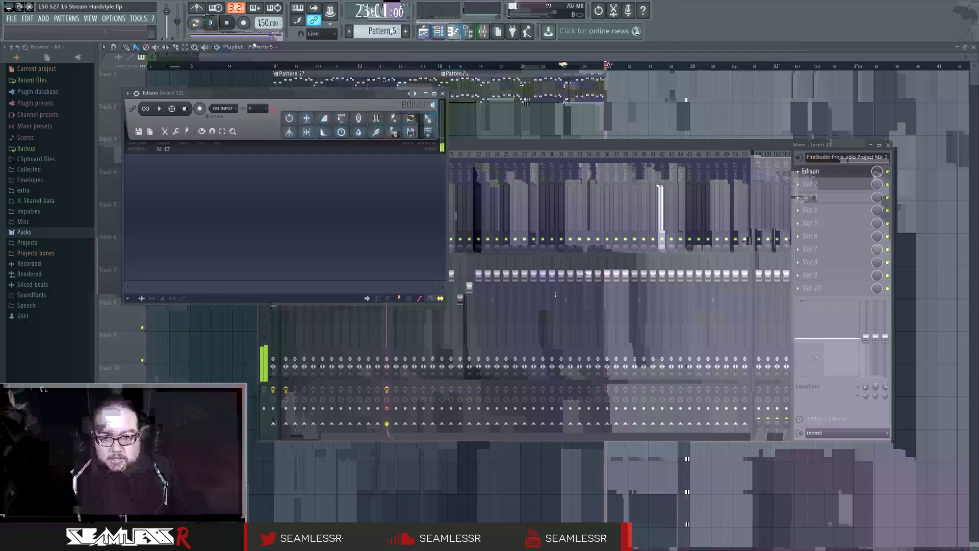
pyautogui.moveTo(369, 95); pyautogui.dragTo(593, 200)
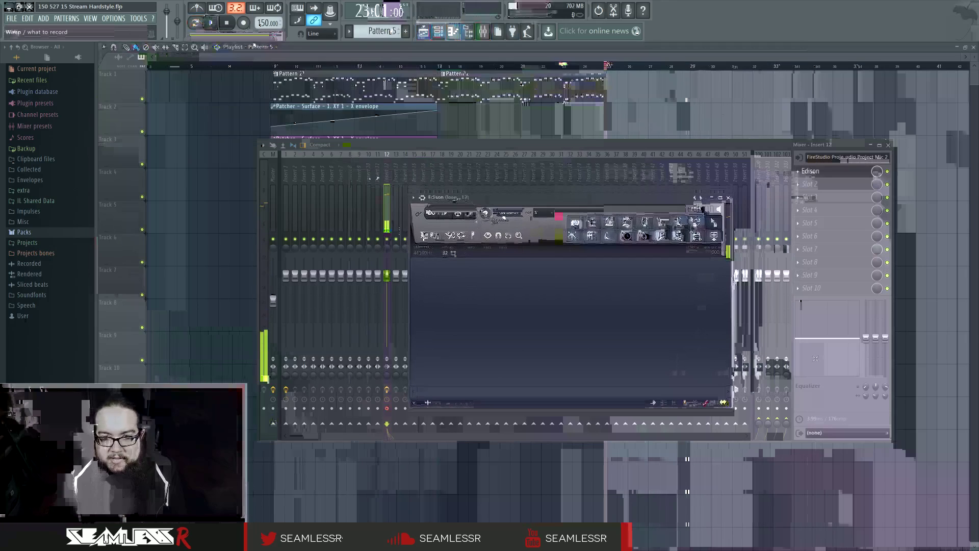
pyautogui.click(539, 218)
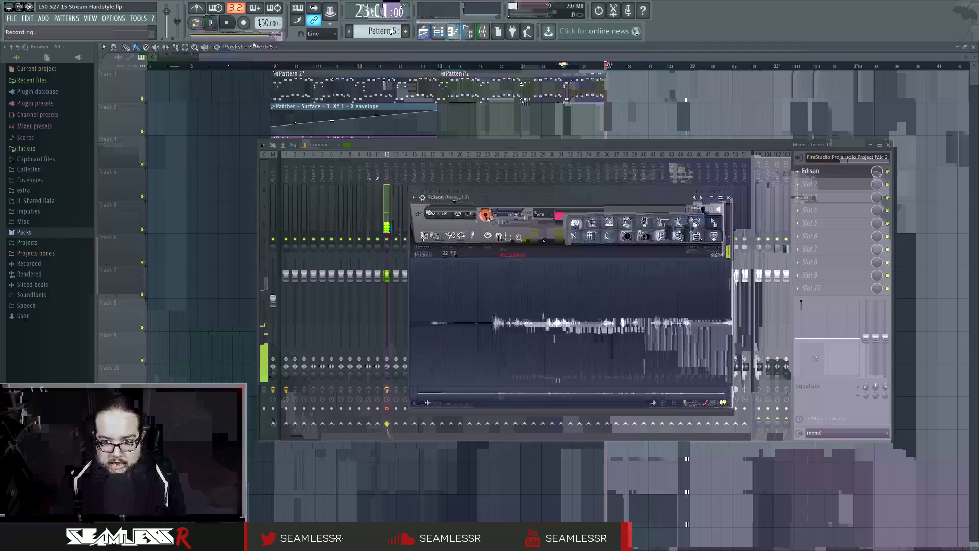
pyautogui.press('space')
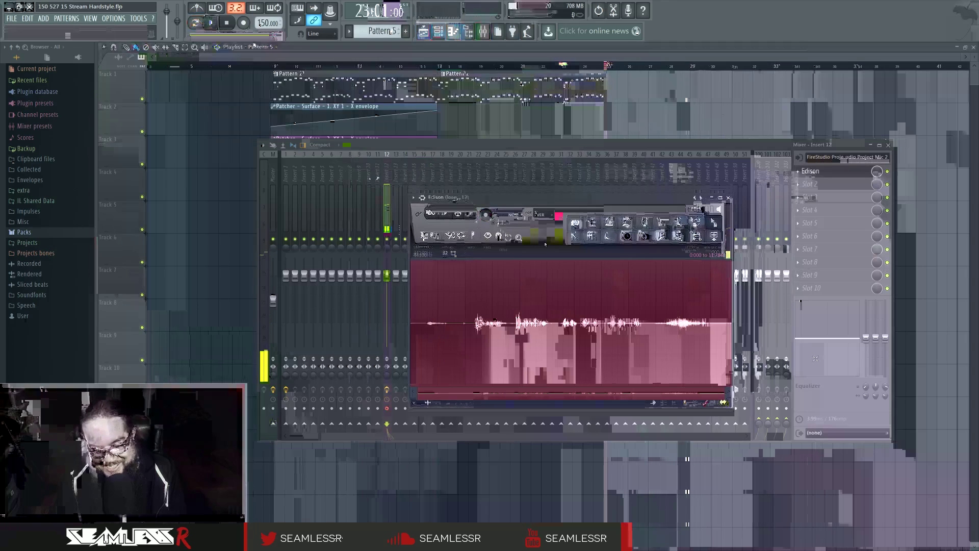
# Step: Select the spoken phrase from about 2.5 to 8.46 in Edison and set insert 12's audio input to none
pyautogui.moveTo(643, 326); pyautogui.dragTo(481, 323)
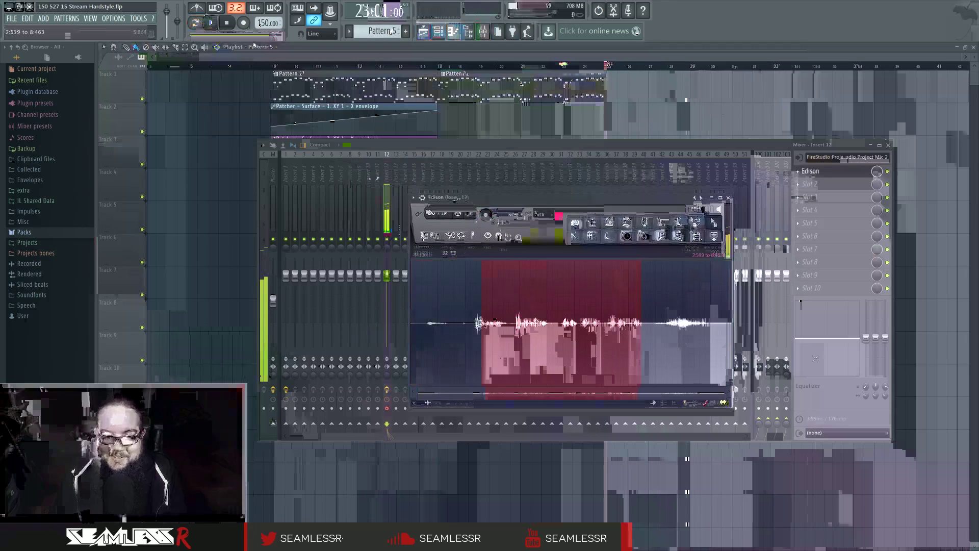
pyautogui.click(844, 157)
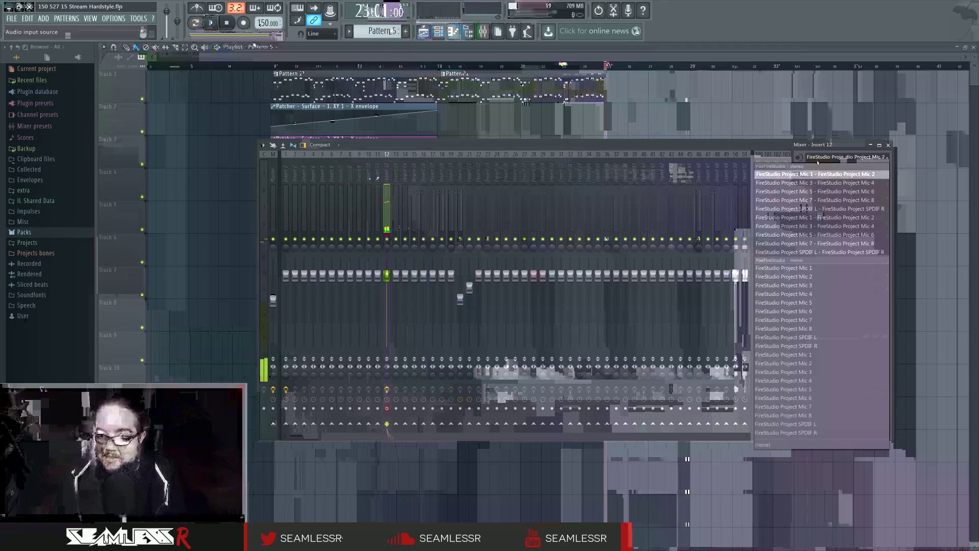
pyautogui.click(827, 446)
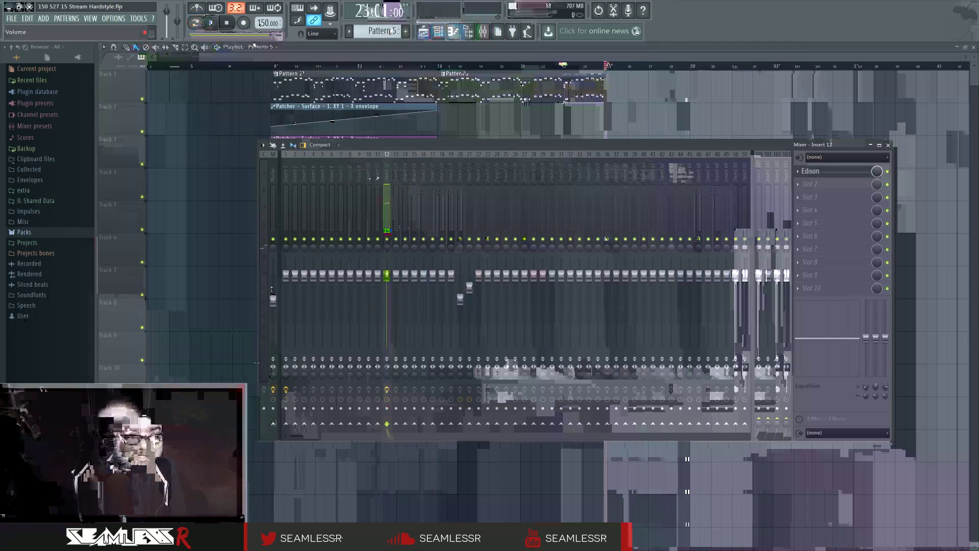
pyautogui.click(810, 174)
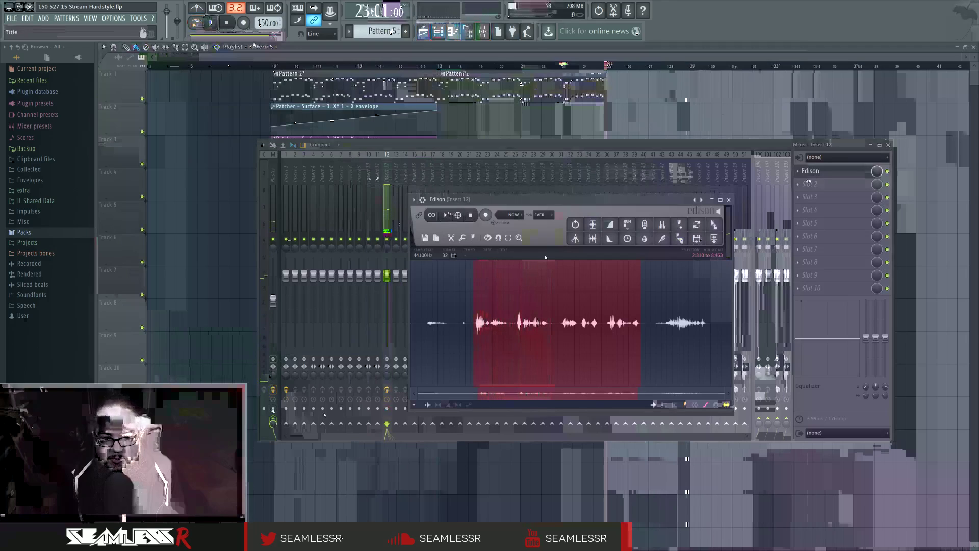
# Step: Normalize the selected spoken phrase in Edison
pyautogui.rightClick(542, 304)
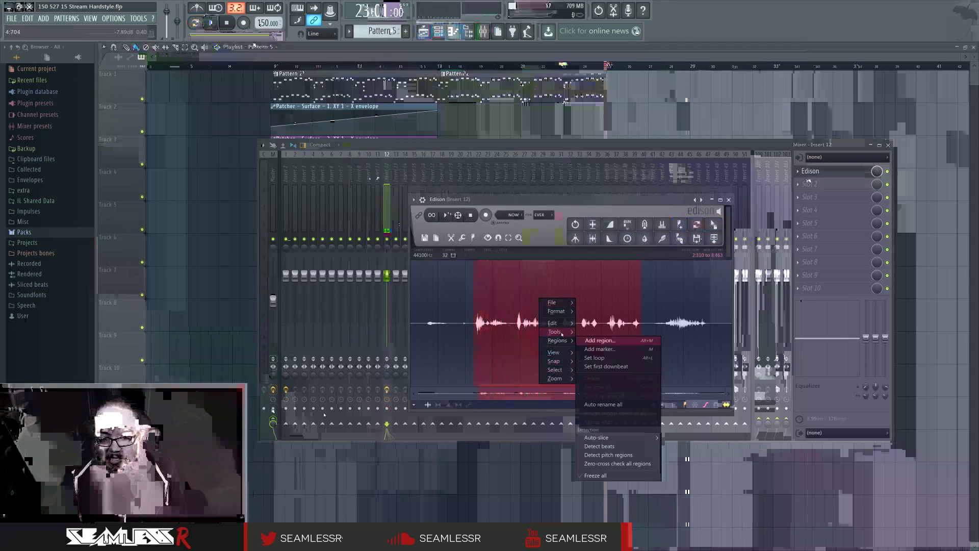
pyautogui.moveTo(566, 335)
pyautogui.click(616, 391)
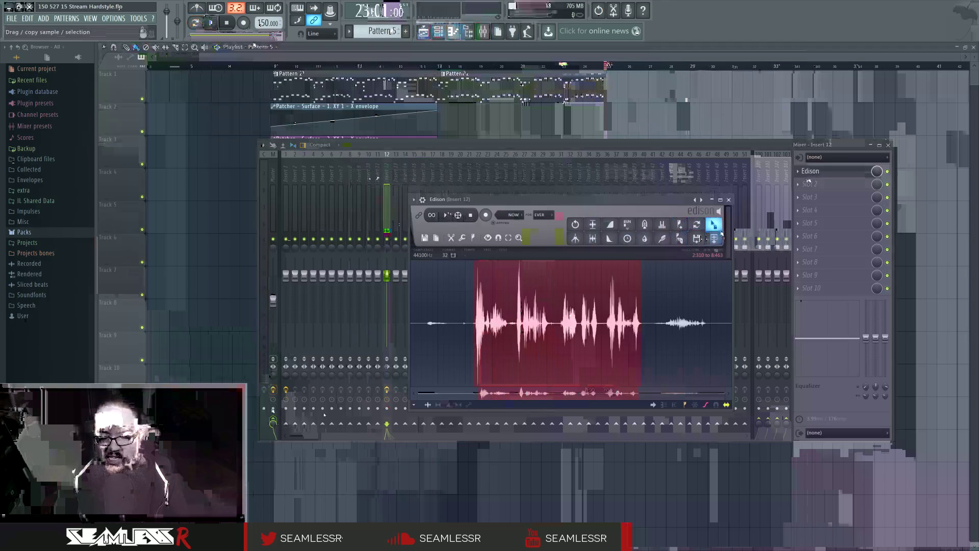
# Step: Place the selected Edison recording on playlist Track 1 as an audio clip starting at bar 29
pyautogui.moveTo(715, 227); pyautogui.dragTo(647, 138)
pyautogui.scroll(3, 647, 138)
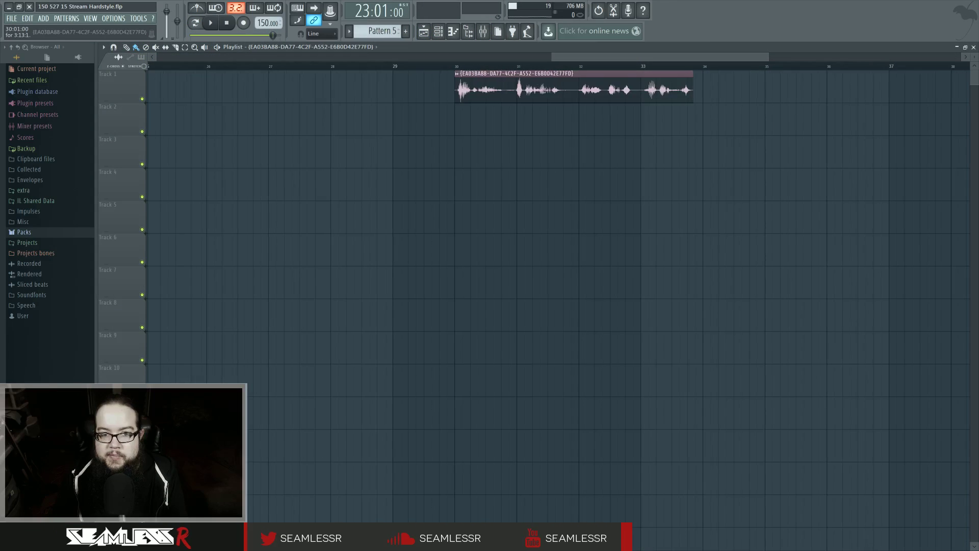
pyautogui.moveTo(555, 95); pyautogui.dragTo(493, 98)
pyautogui.scroll(1, 464, 144)
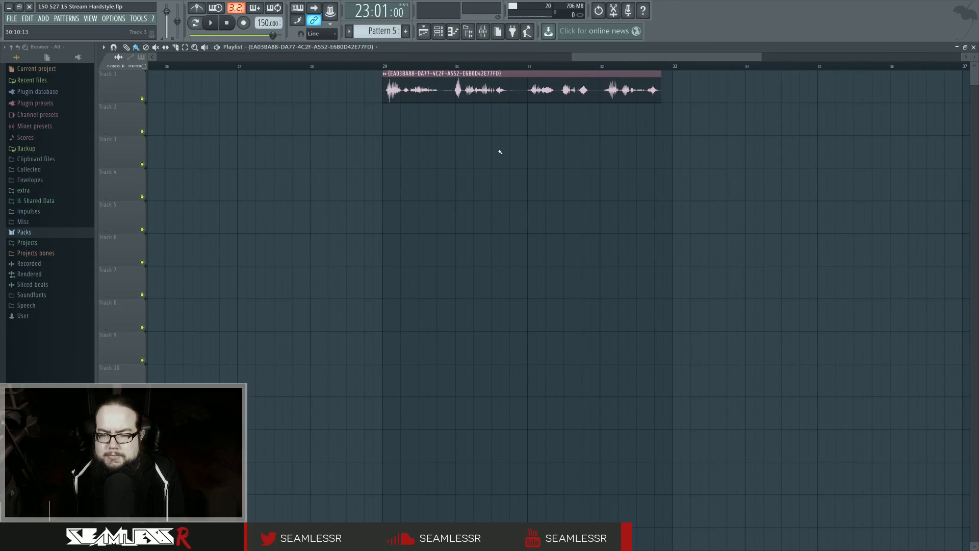
pyautogui.moveTo(975, 57); pyautogui.dragTo(975, 27)
pyautogui.scroll(2, 564, 136)
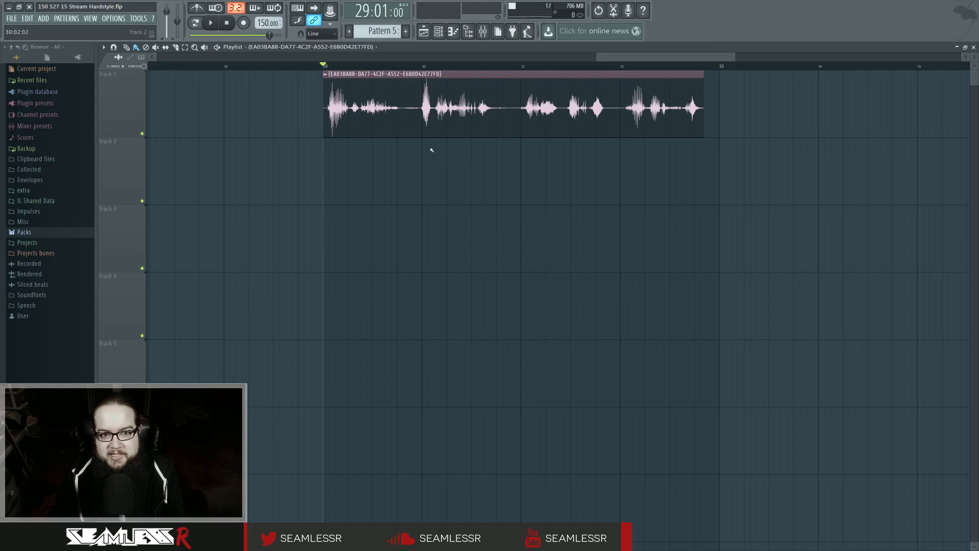
# Step: Open the vocal clip's channel settings and route it to the free mixer insert 24
pyautogui.doubleClick(428, 122)
pyautogui.press('space')
pyautogui.press('space')
pyautogui.press('F9')
pyautogui.click(407, 156)
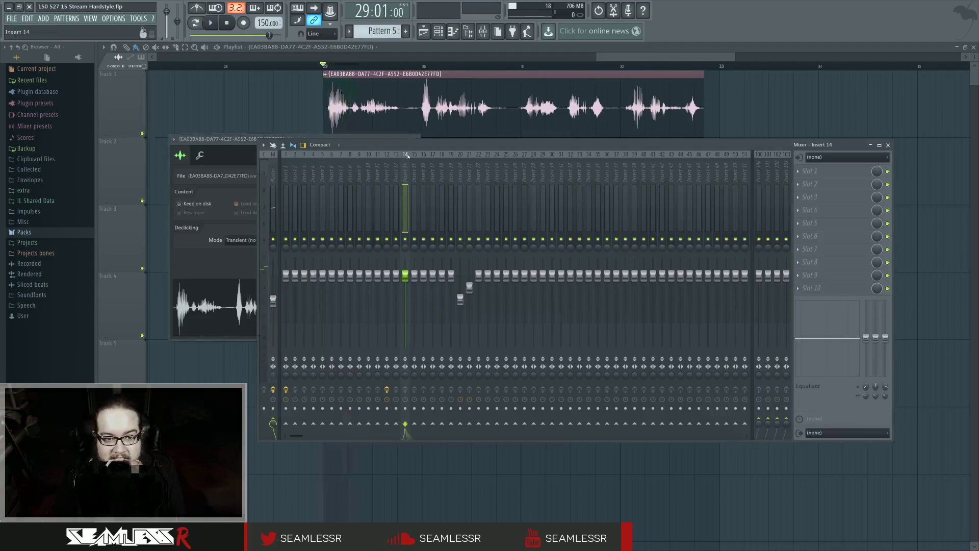
pyautogui.moveTo(409, 145); pyautogui.dragTo(392, 32)
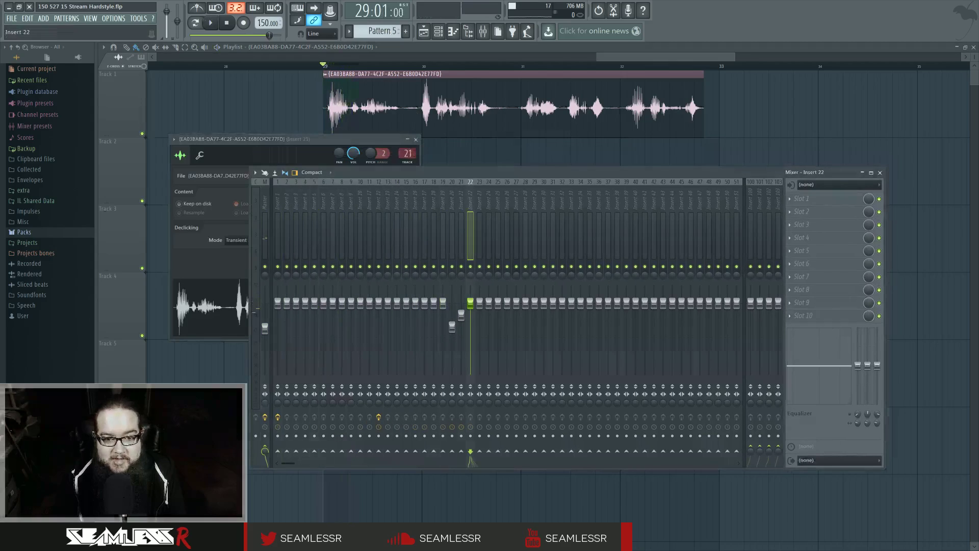
pyautogui.moveTo(343, 145); pyautogui.dragTo(422, 212)
# Step: Try different channel pitch settings on the vocal clip in Resample mode while it plays
pyautogui.press('space')
pyautogui.press('space')
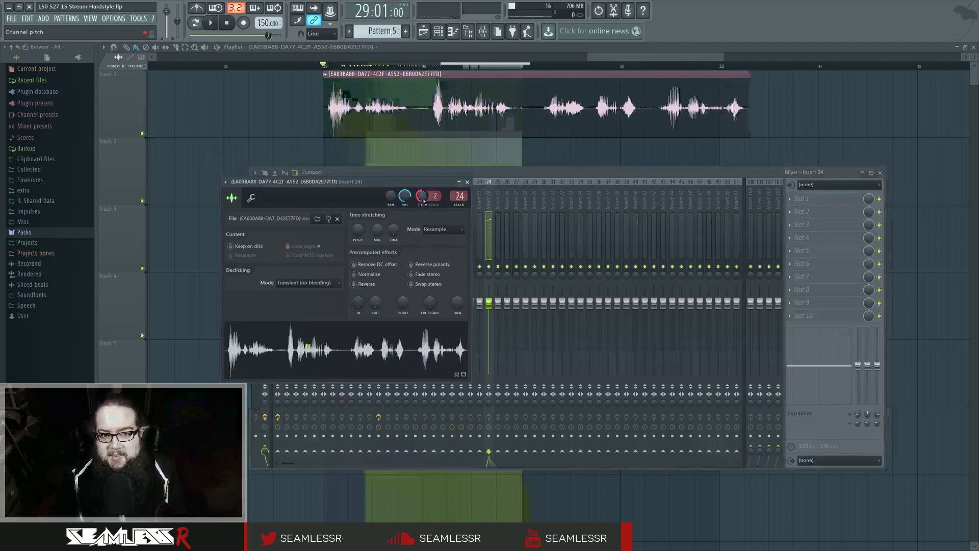
pyautogui.press('space')
pyautogui.moveTo(424, 202); pyautogui.dragTo(424, 189)
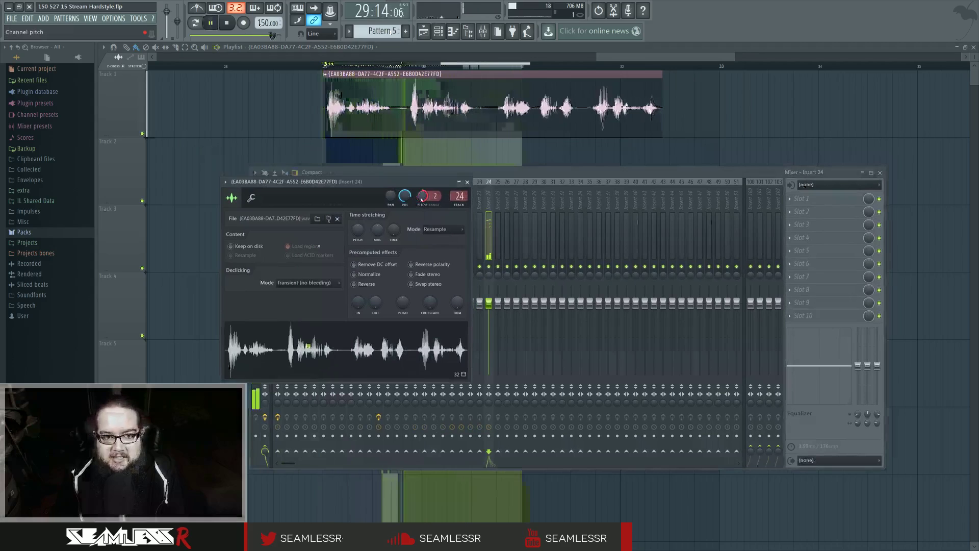
pyautogui.press('space')
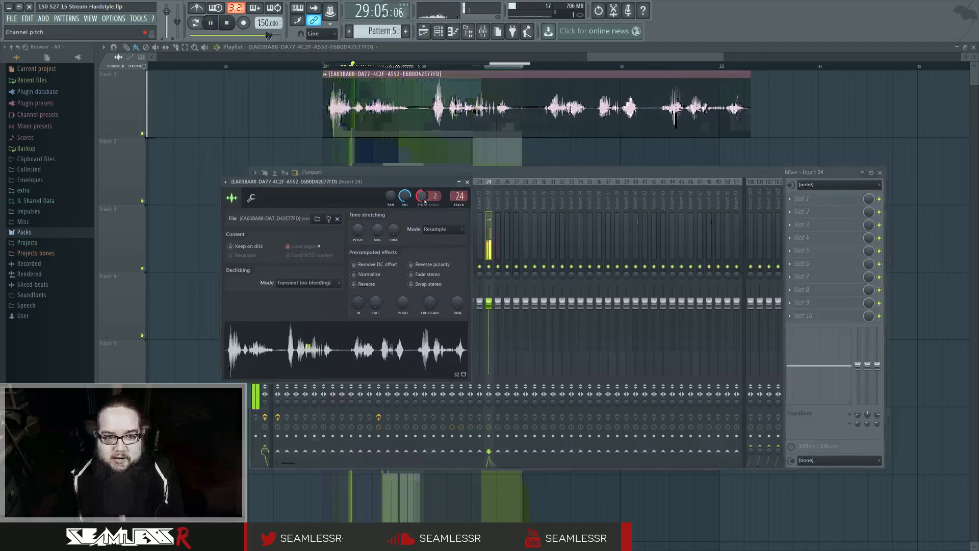
pyautogui.press('space')
# Step: Set the vocal clip's time stretching mode to e3 generic and fine-tune its stretch pitch during playback
pyautogui.click(440, 229)
pyautogui.click(438, 263)
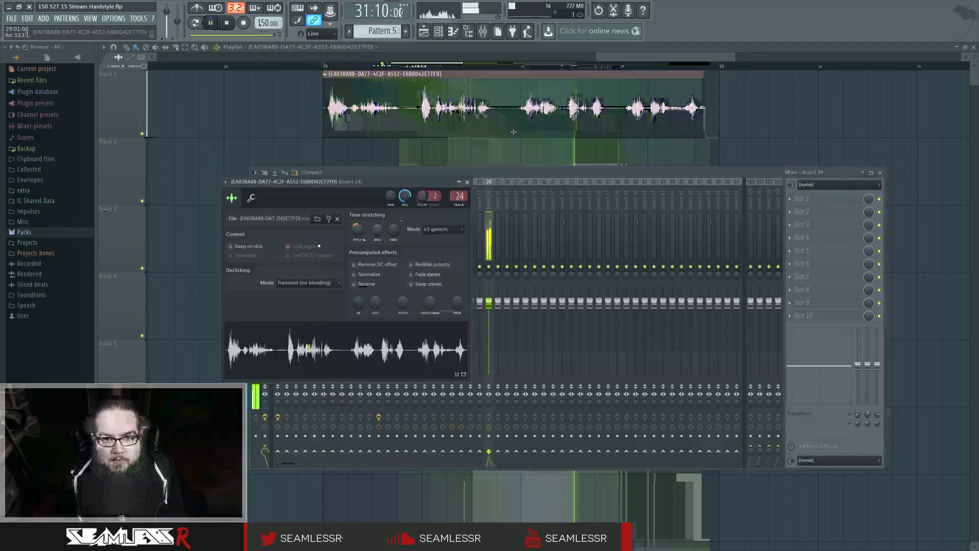
pyautogui.moveTo(360, 231); pyautogui.dragTo(360, 227)
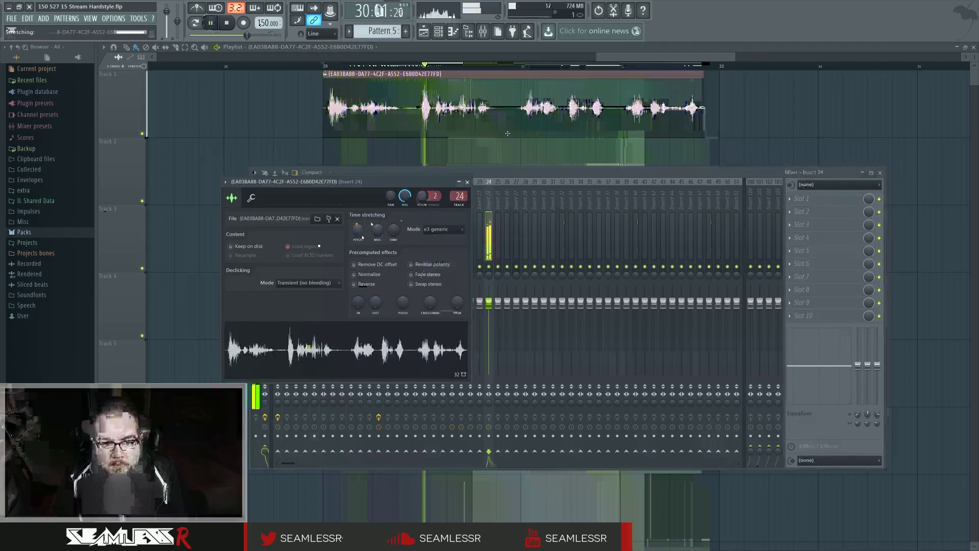
pyautogui.click(490, 118)
pyautogui.press('space')
# Step: Load Maximus in slot 1 of the vocal's mixer insert 24
pyautogui.doubleClick(460, 196)
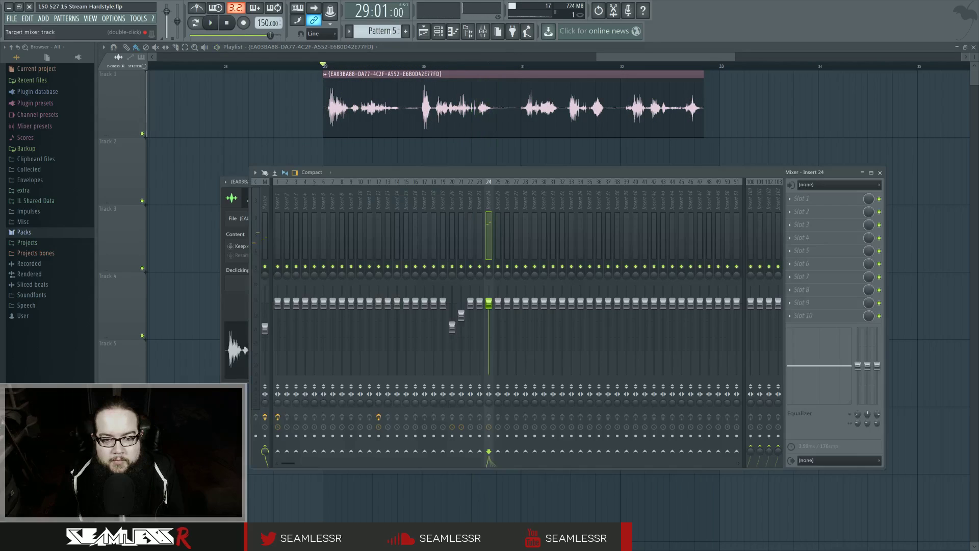
pyautogui.click(799, 199)
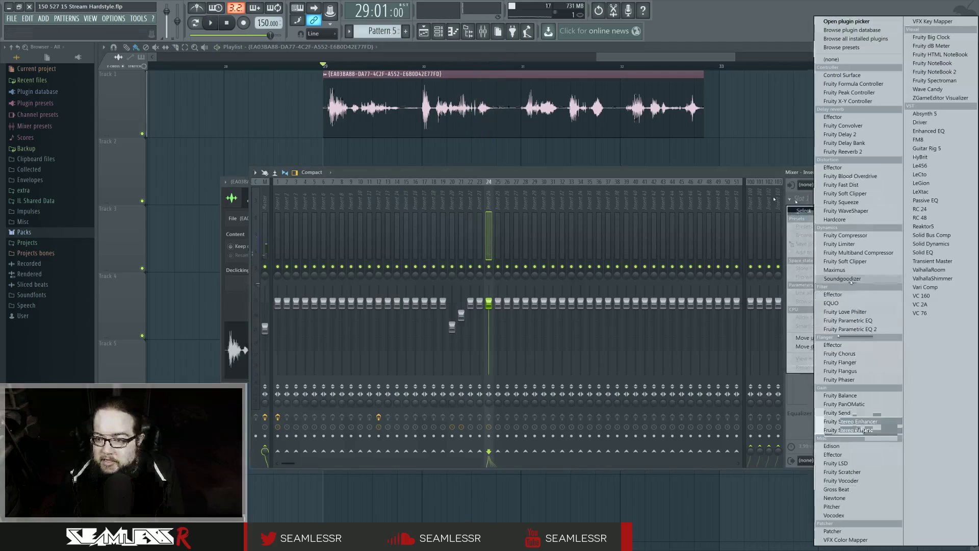
pyautogui.click(837, 270)
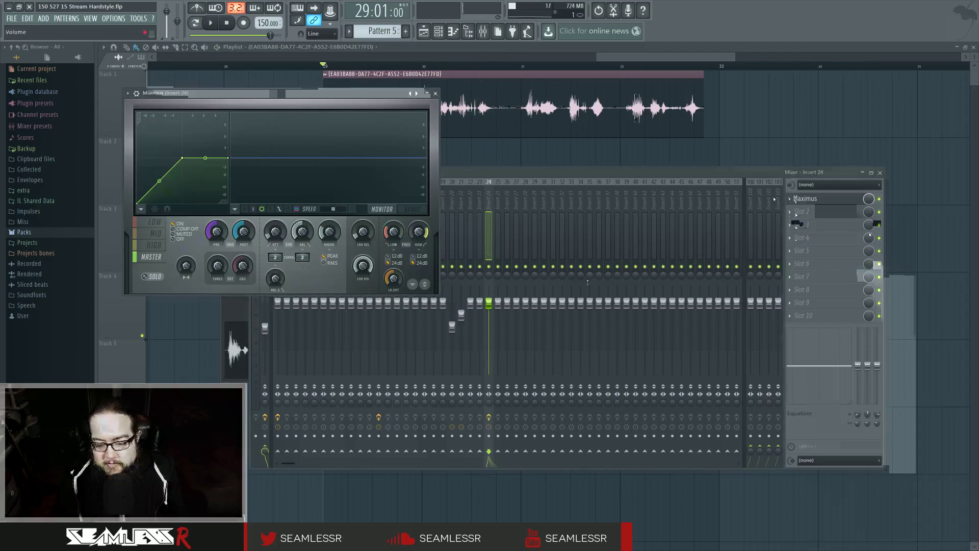
# Step: Bend the Maximus master curve steeply upward for heavy compression and adjust its envelope times while auditioning the vocal
pyautogui.moveTo(384, 94); pyautogui.dragTo(598, 219)
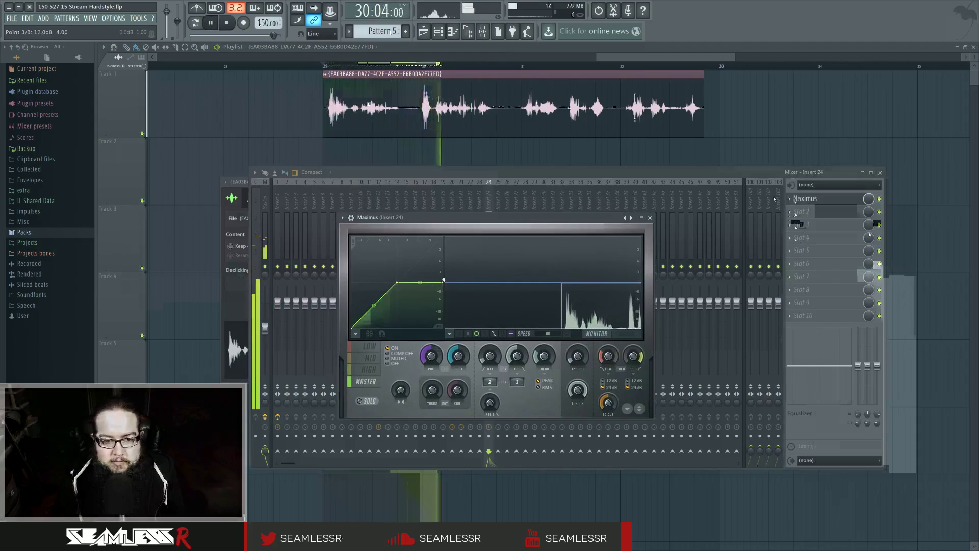
pyautogui.moveTo(374, 305); pyautogui.dragTo(385, 283)
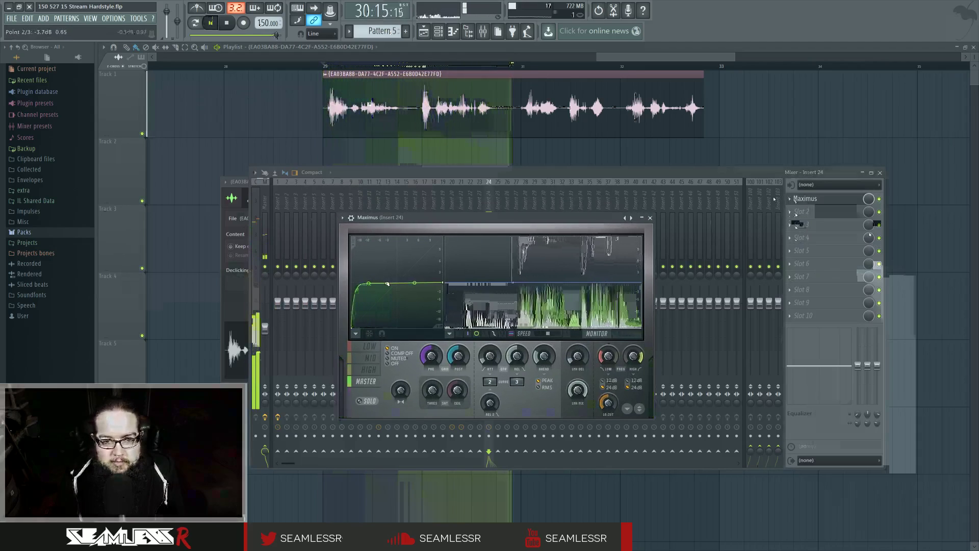
pyautogui.press('space')
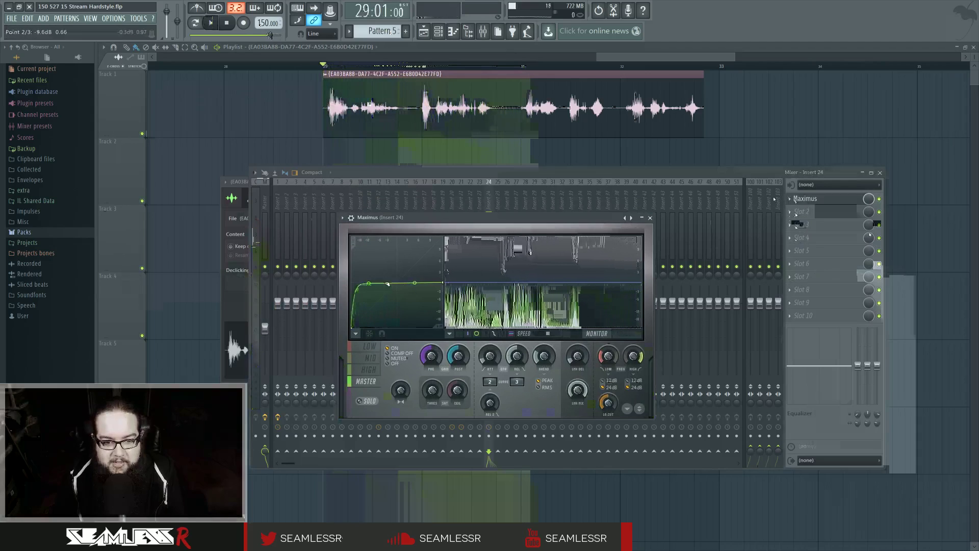
pyautogui.press('space')
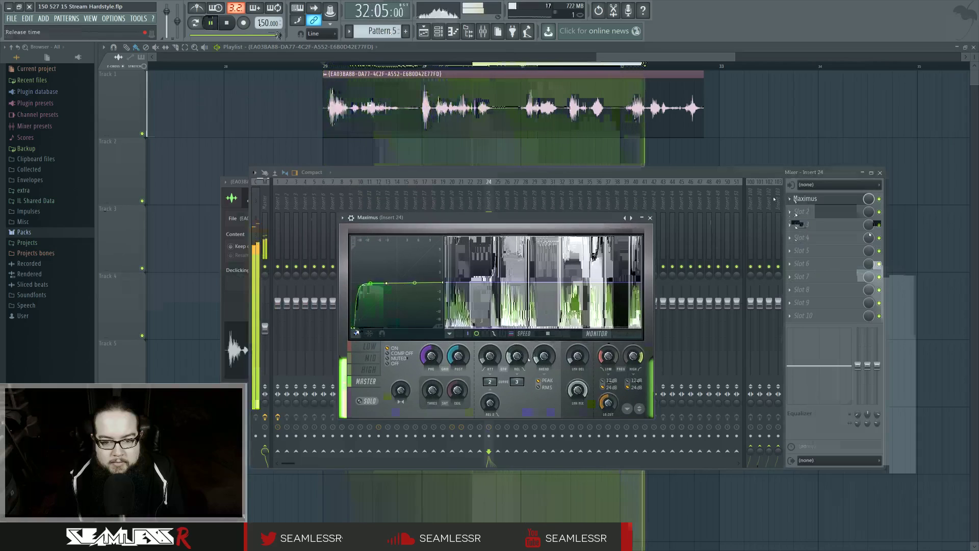
pyautogui.press('space')
pyautogui.press('space')
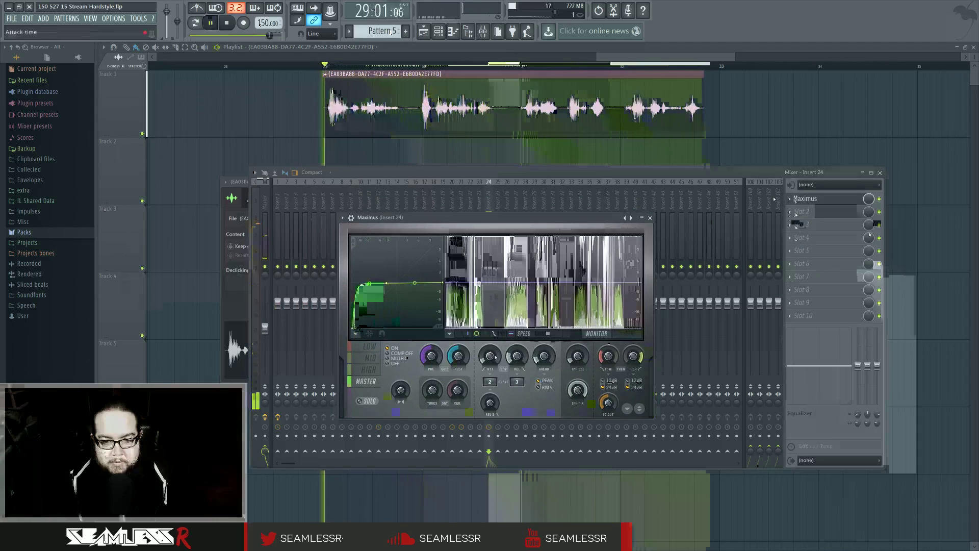
pyautogui.press('space')
# Step: Set the vocal clip's time stretching mode to e3 mono and adjust its stretch pitch and channel pitch during playback
pyautogui.doubleClick(489, 127)
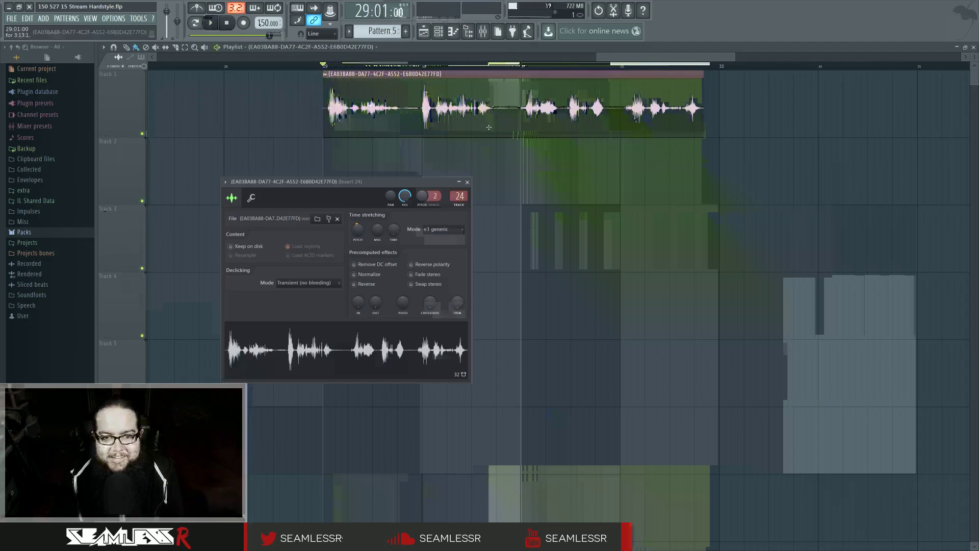
pyautogui.click(443, 229)
pyautogui.click(439, 262)
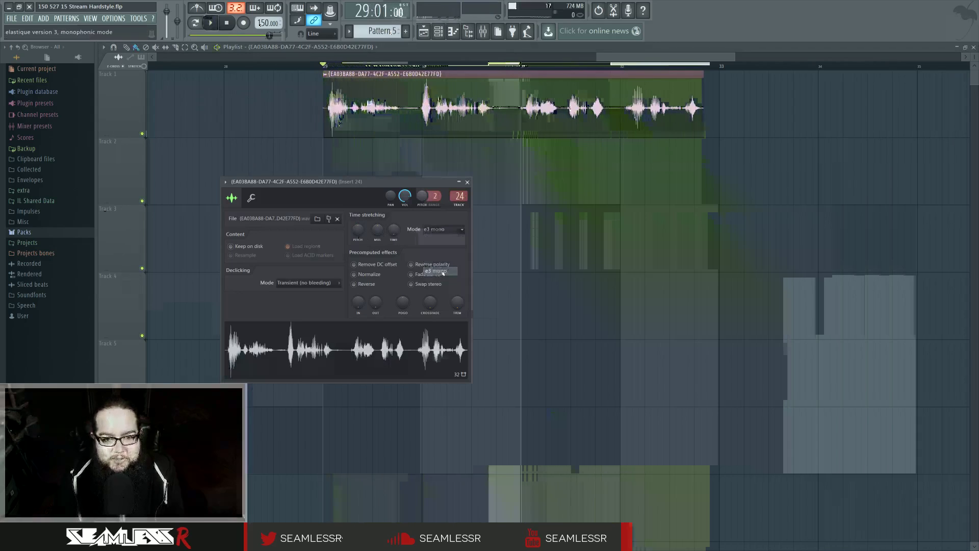
pyautogui.press('space')
pyautogui.moveTo(355, 231); pyautogui.dragTo(365, 232)
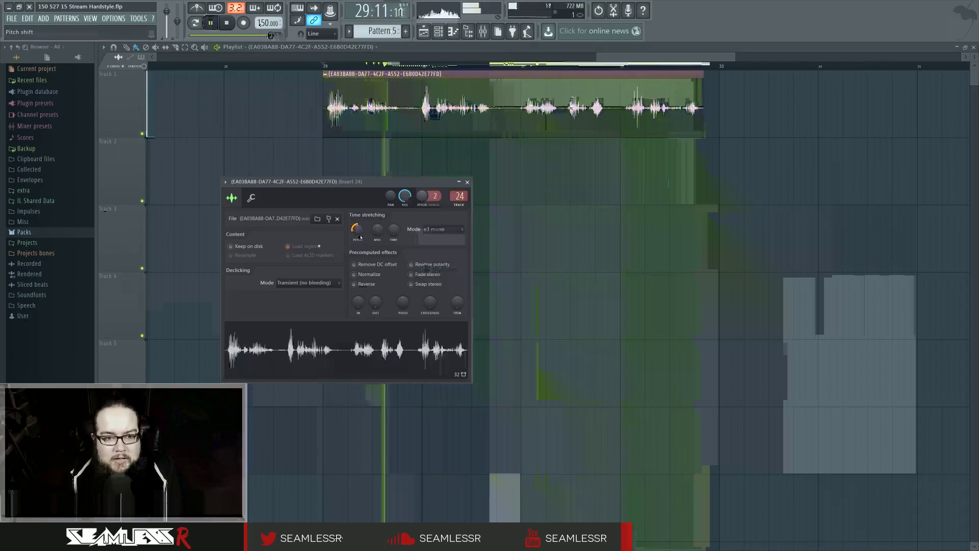
pyautogui.moveTo(422, 196); pyautogui.dragTo(423, 203)
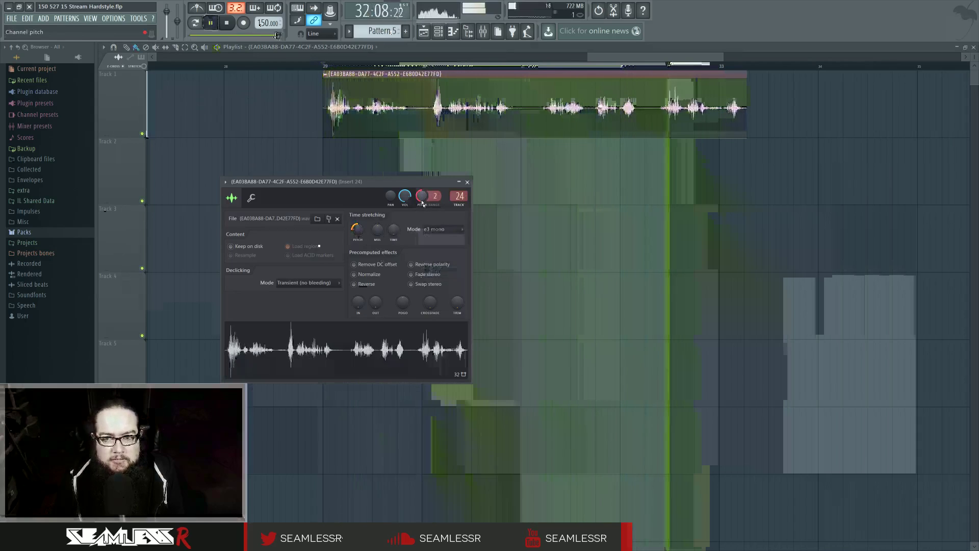
pyautogui.press('space')
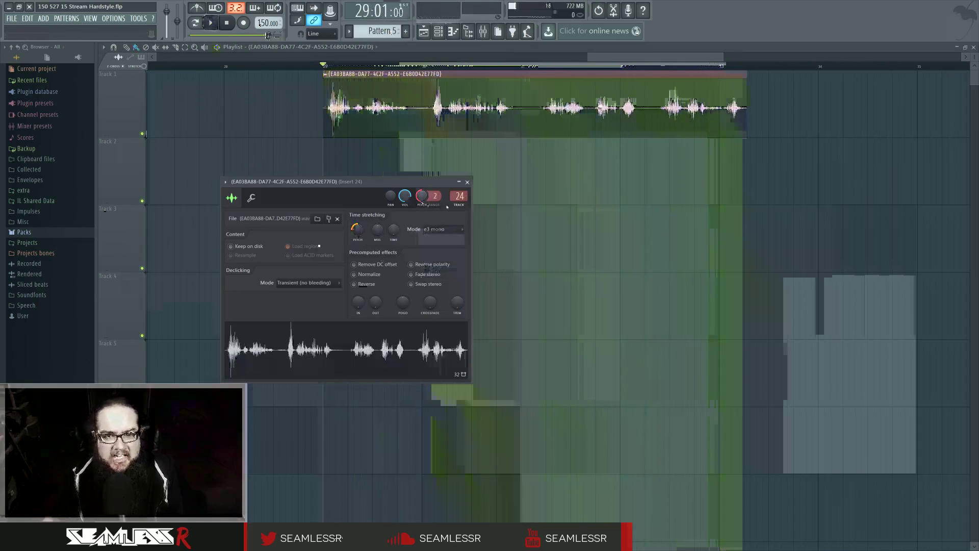
# Step: Reopen Maximus on insert 24, adjust the lowest point of its master curve and audition the vocal
pyautogui.click(485, 36)
pyautogui.click(843, 198)
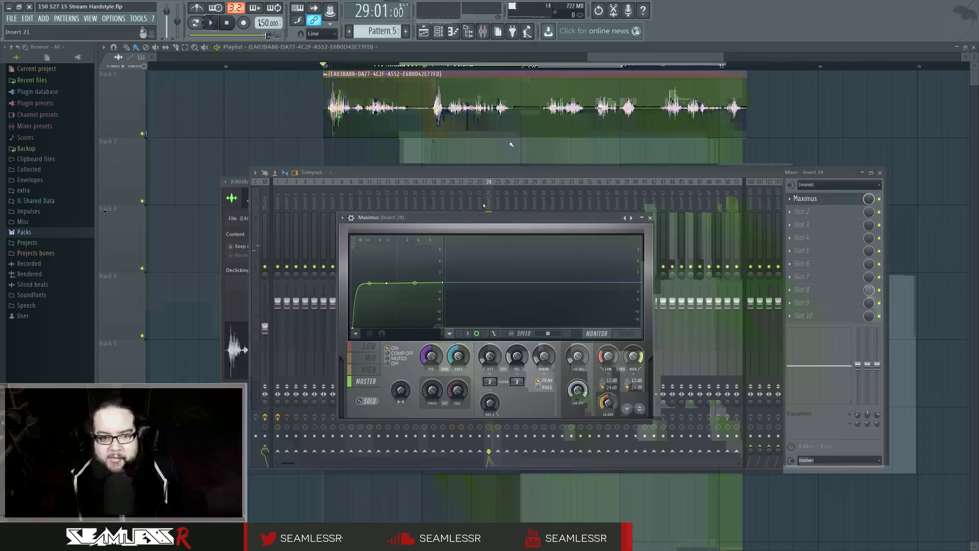
pyautogui.rightClick(354, 328)
pyautogui.click(381, 338)
pyautogui.press('space')
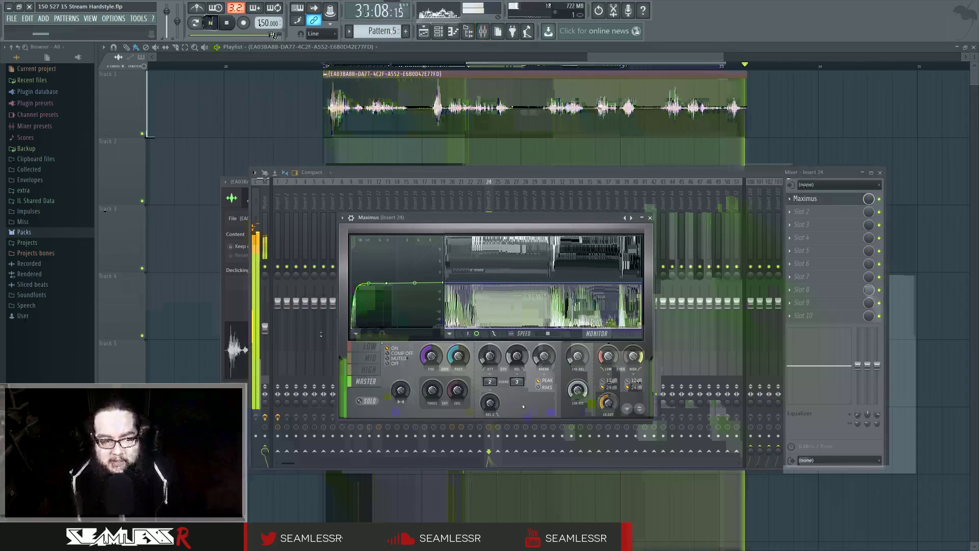
# Step: Raise the low and high band compression curves in Maximus, show the monitor view and select the mid band during playback
pyautogui.click(370, 346)
pyautogui.click(619, 335)
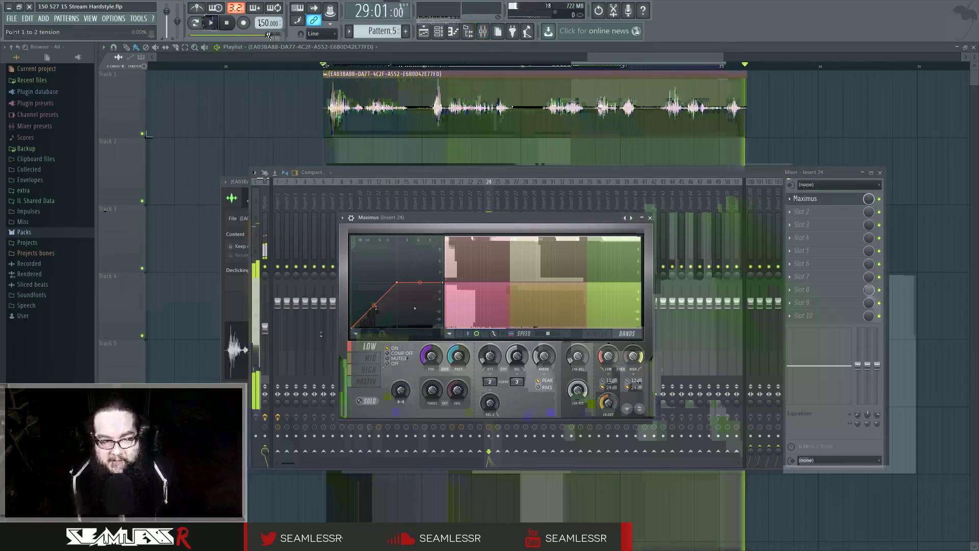
pyautogui.press('space')
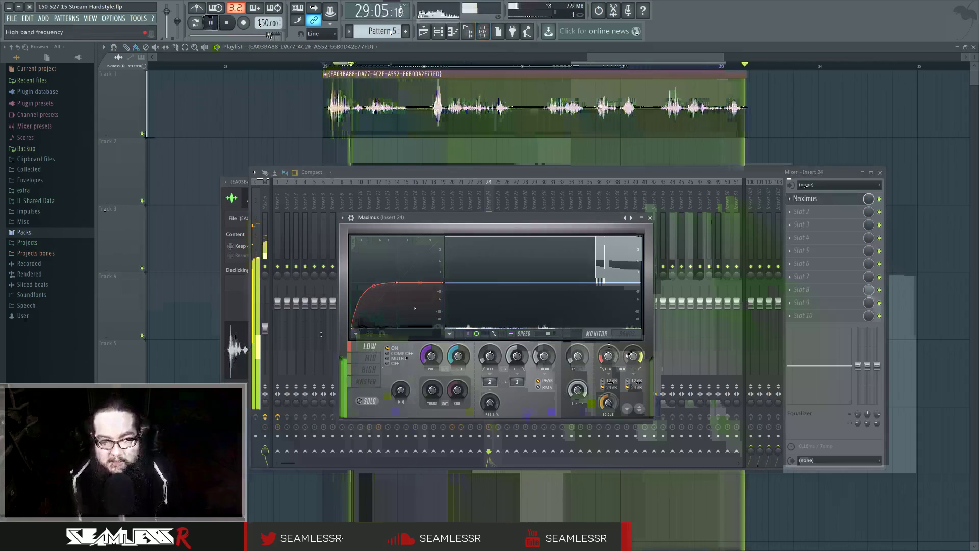
pyautogui.click(369, 369)
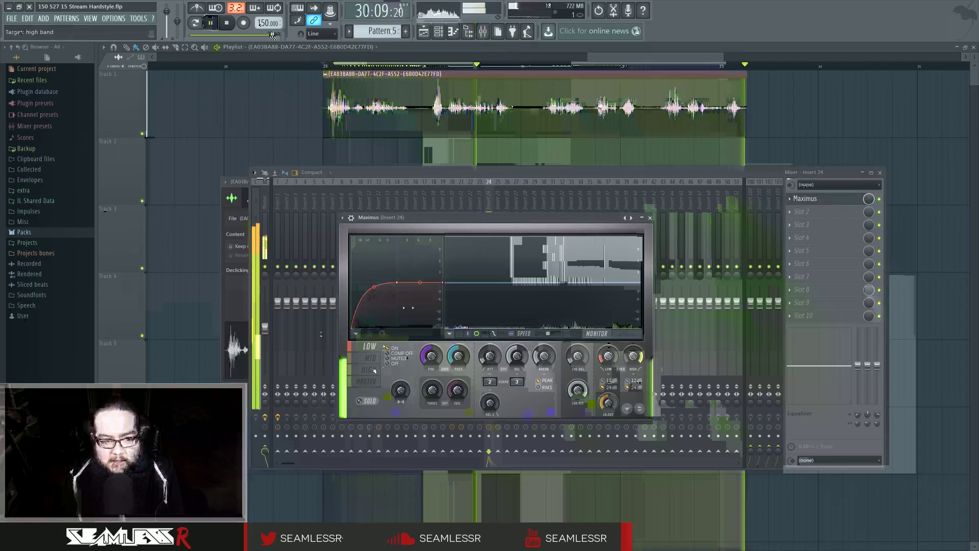
pyautogui.moveTo(374, 305); pyautogui.dragTo(374, 295)
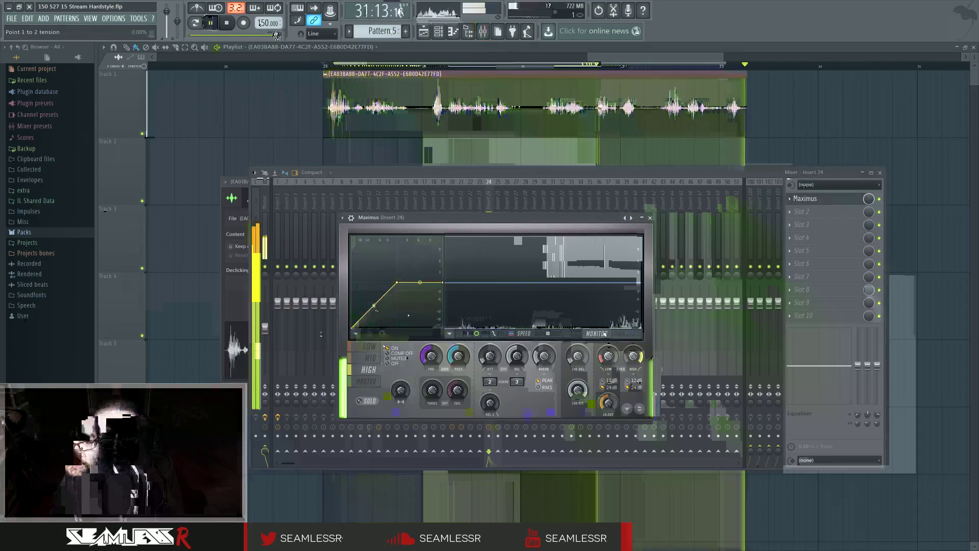
pyautogui.click(371, 357)
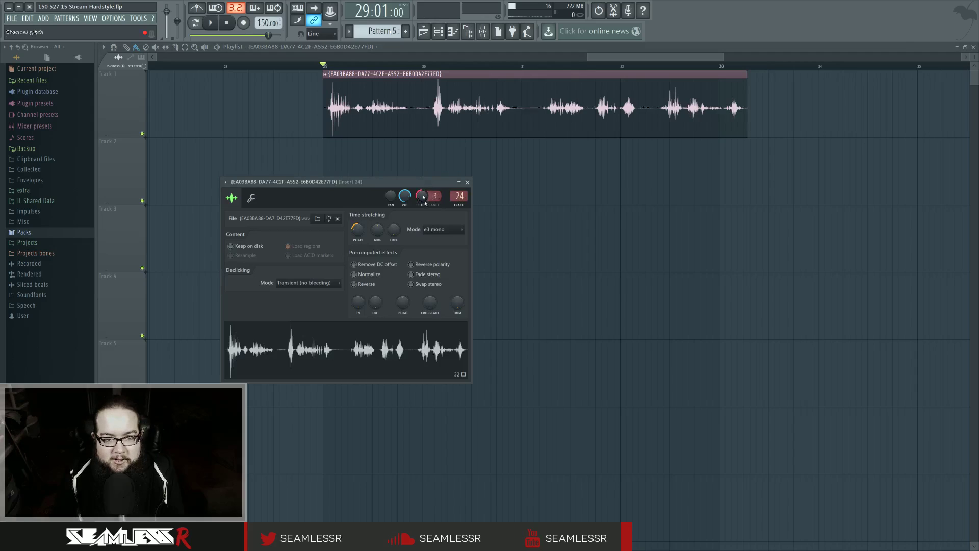
# Step: Adjust the vocal clip's channel pitch with a pitch range of 3 while it plays
pyautogui.press('space')
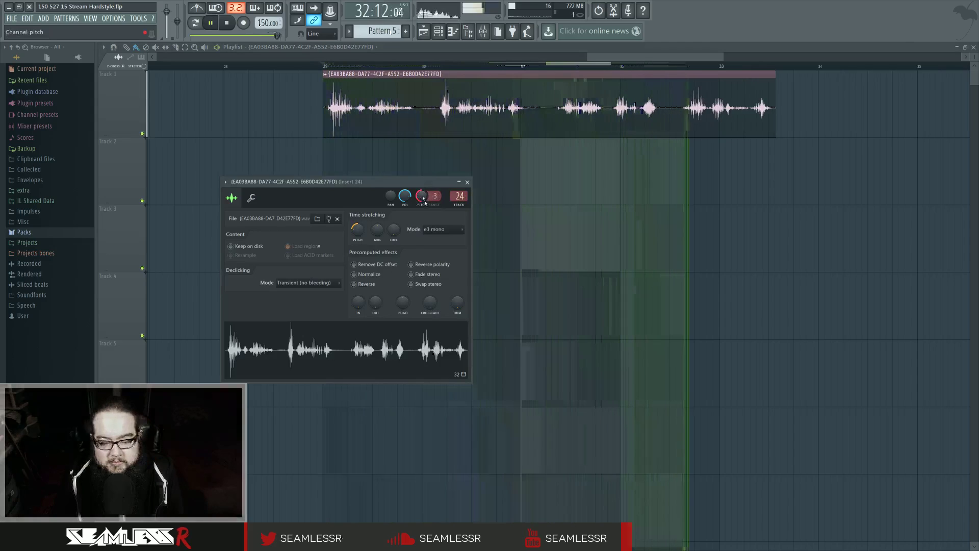
pyautogui.press('space')
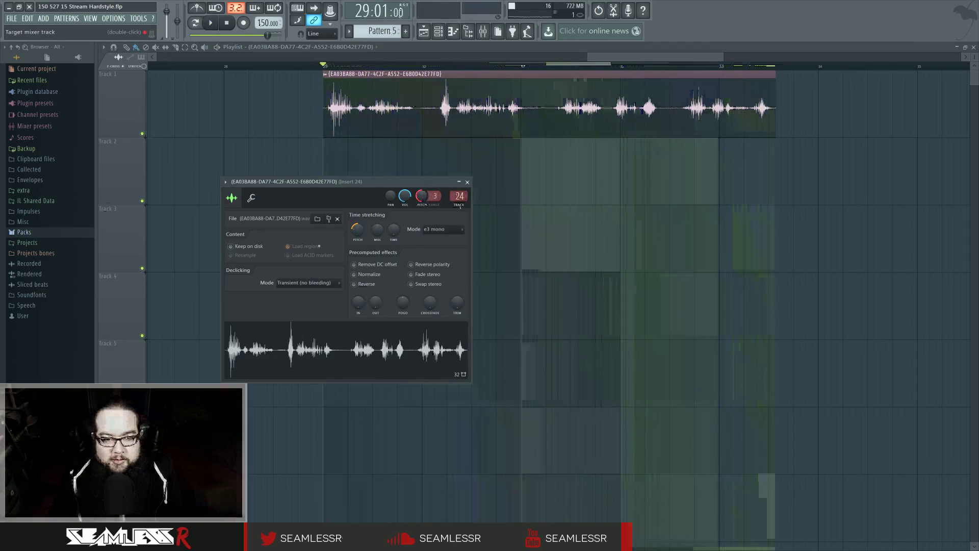
# Step: Load Vocodex in slot 2 of the vocal's mixer insert 24
pyautogui.doubleClick(460, 198)
pyautogui.click(790, 212)
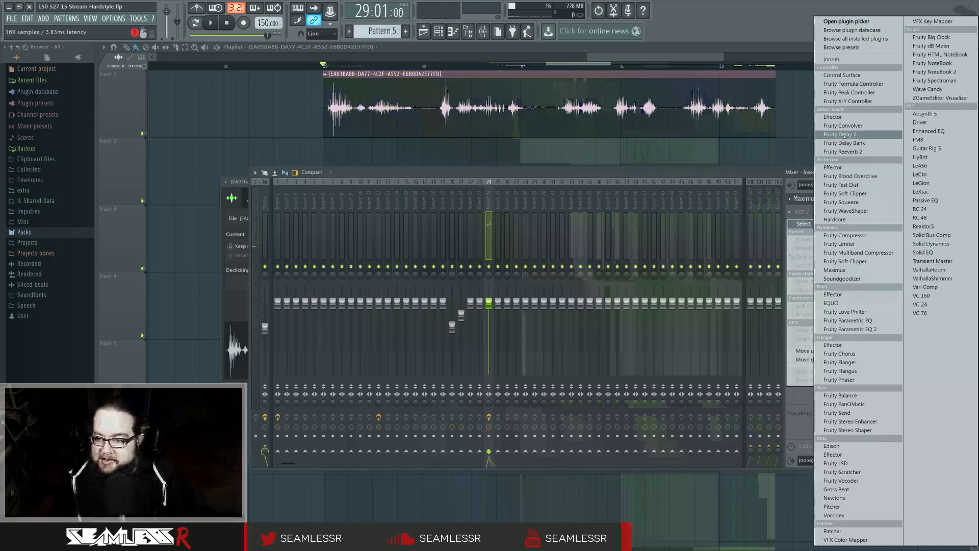
pyautogui.click(846, 516)
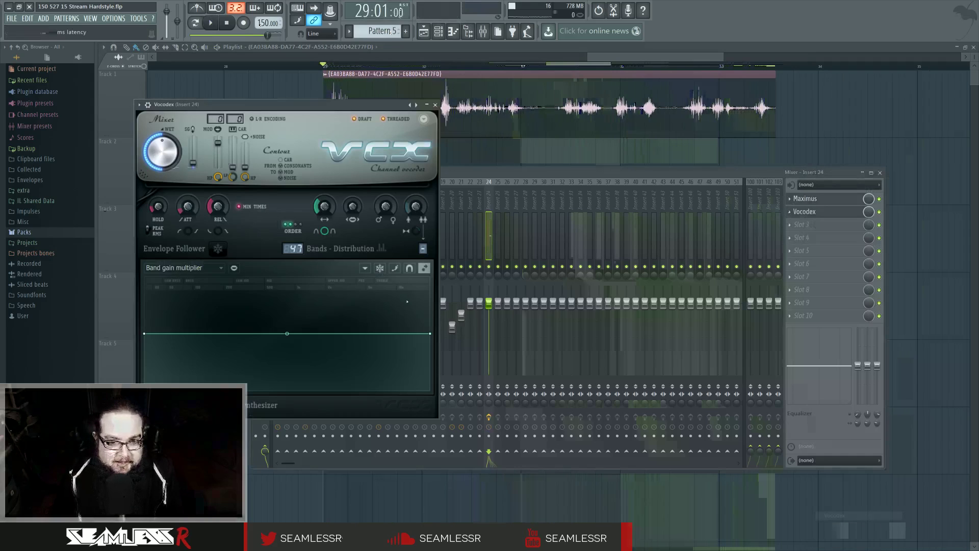
# Step: Lower Vocodex's modulator pitch shift to -773 cents and reduce its band count to 26 while auditioning the vocal
pyautogui.press('space')
pyautogui.moveTo(332, 104); pyautogui.dragTo(448, 145)
pyautogui.moveTo(501, 245); pyautogui.dragTo(500, 247)
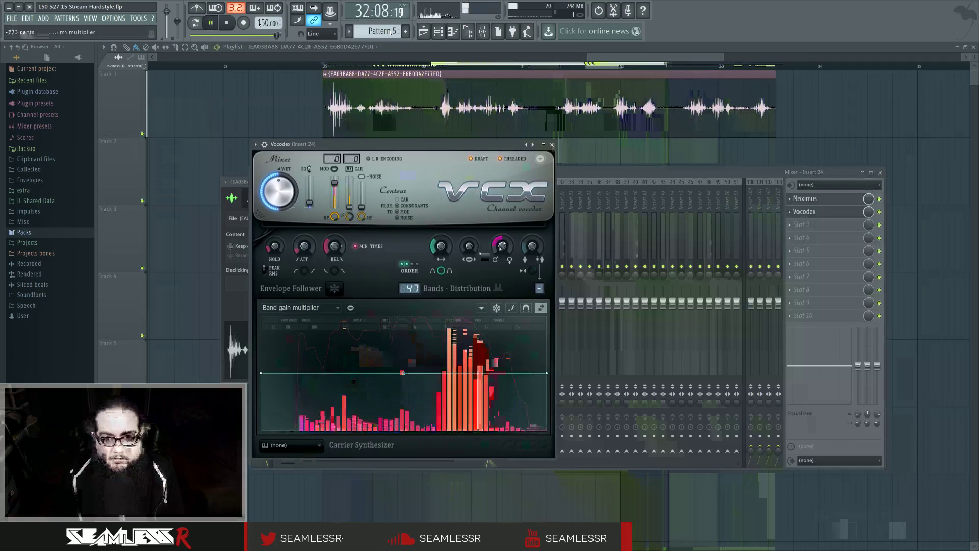
pyautogui.press('space')
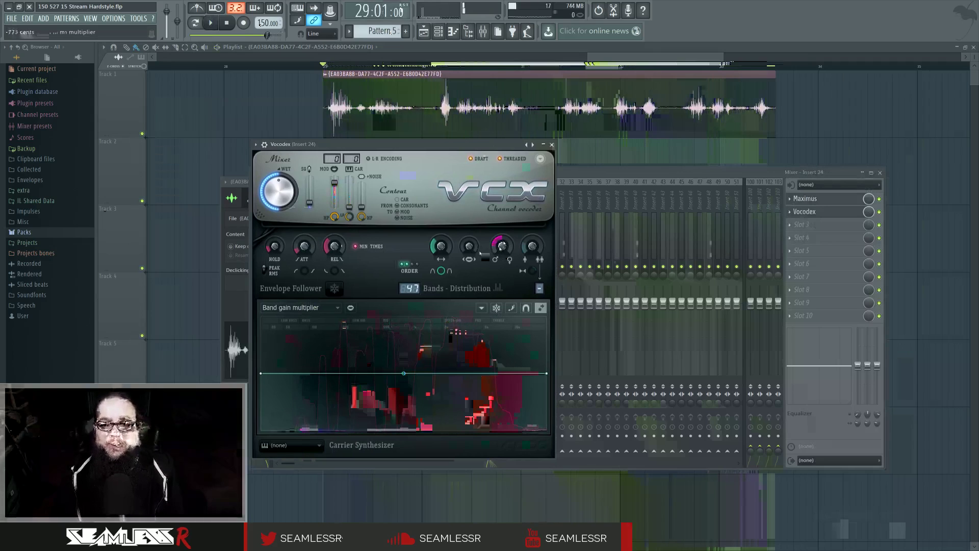
pyautogui.press('space')
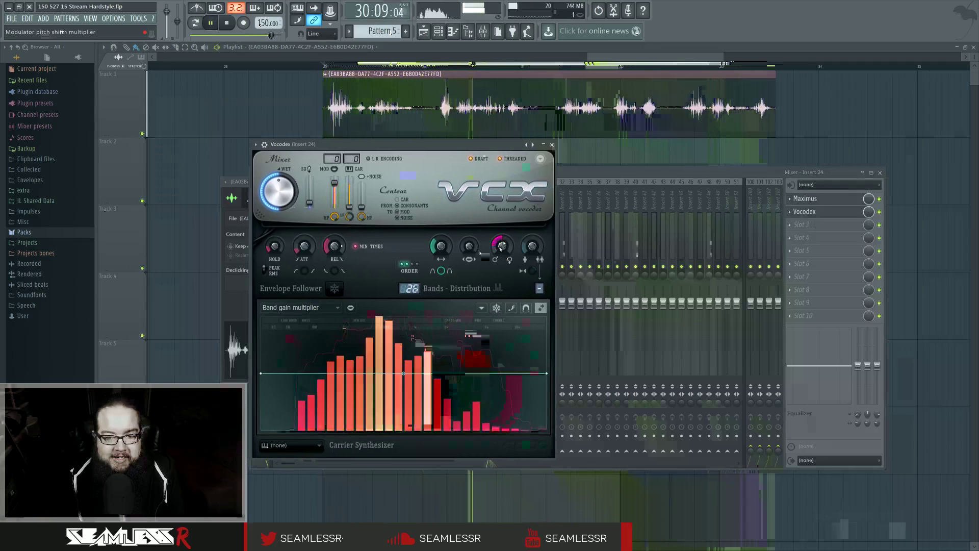
pyautogui.press('space')
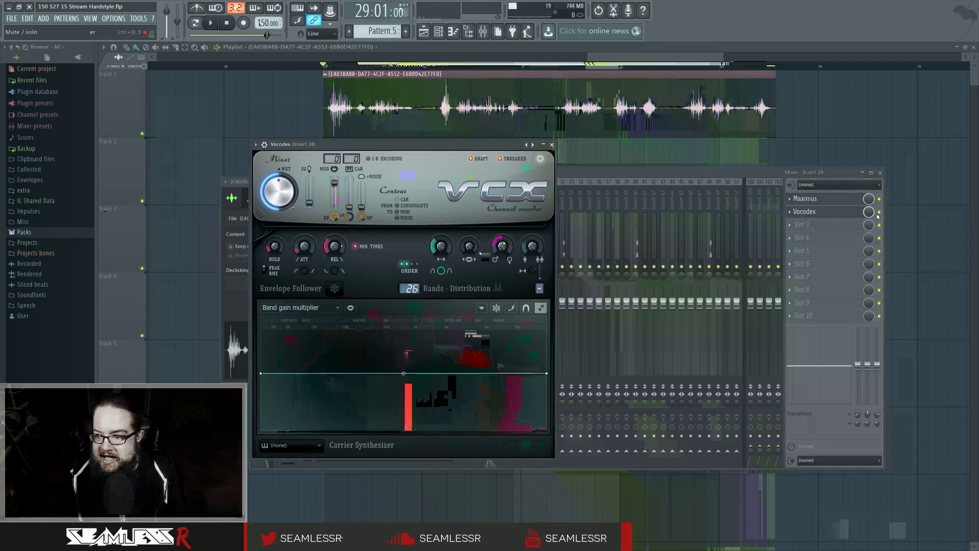
# Step: Try a lower mix level for the Vocodex slot during playback and restore it to full
pyautogui.press('F9')
pyautogui.press('space')
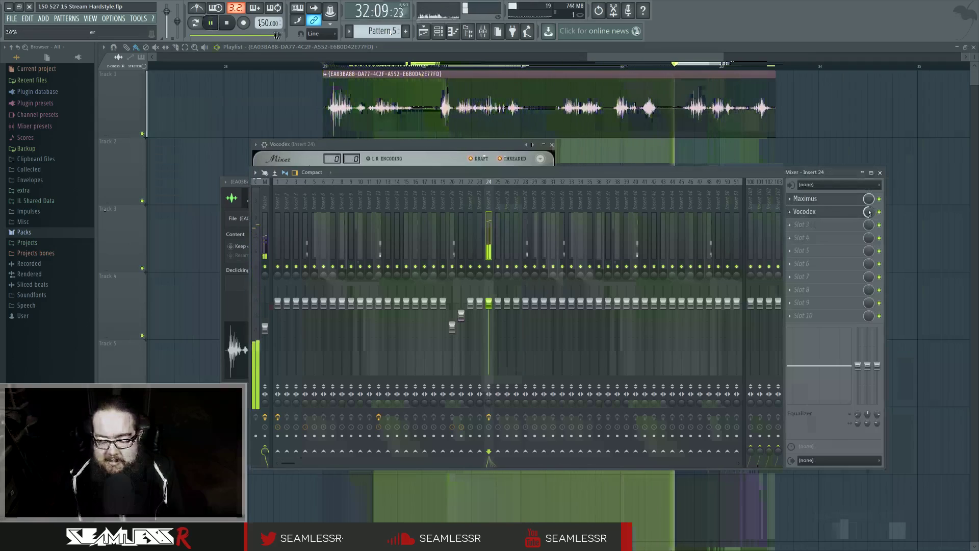
pyautogui.press('space')
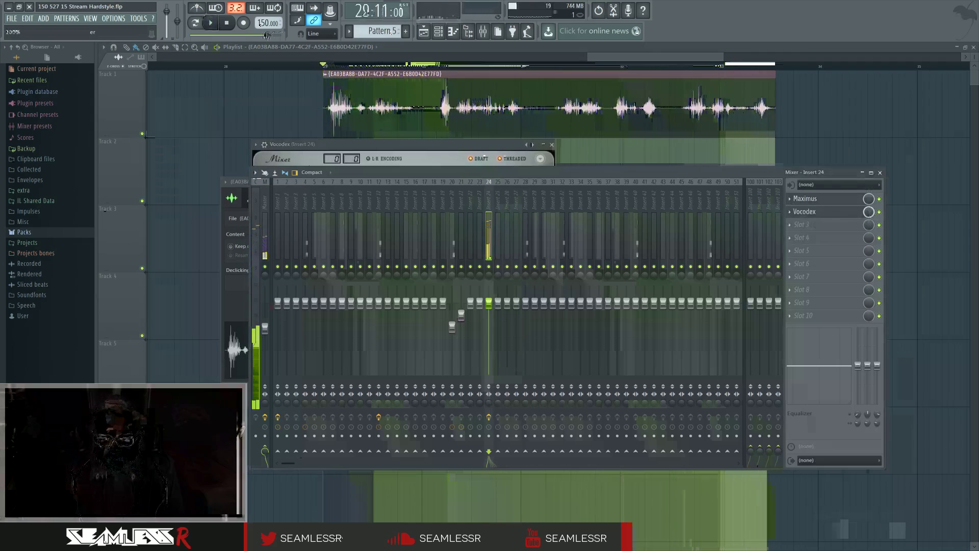
# Step: Reopen Vocodex, turn off Draft mode and raise the envelope follower's release while the vocal plays
pyautogui.click(847, 214)
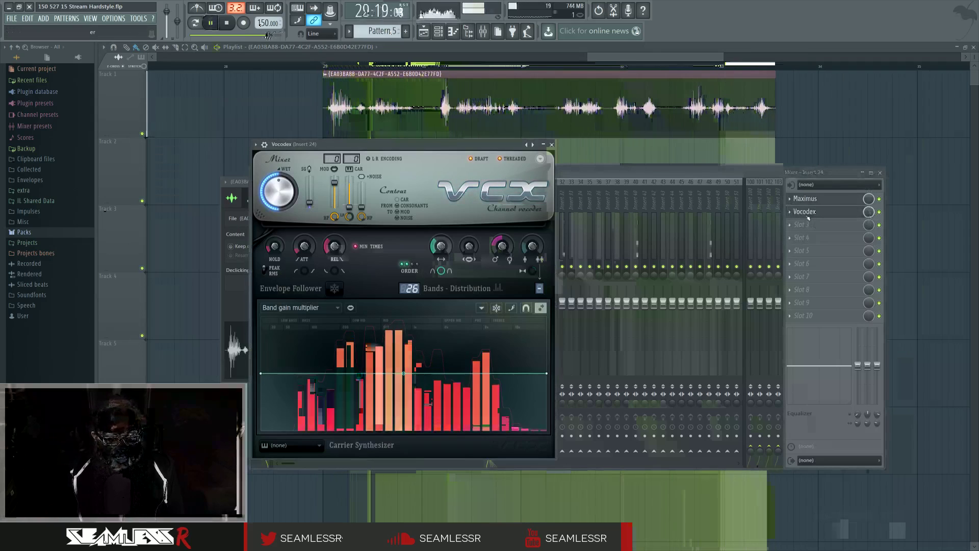
pyautogui.press('space')
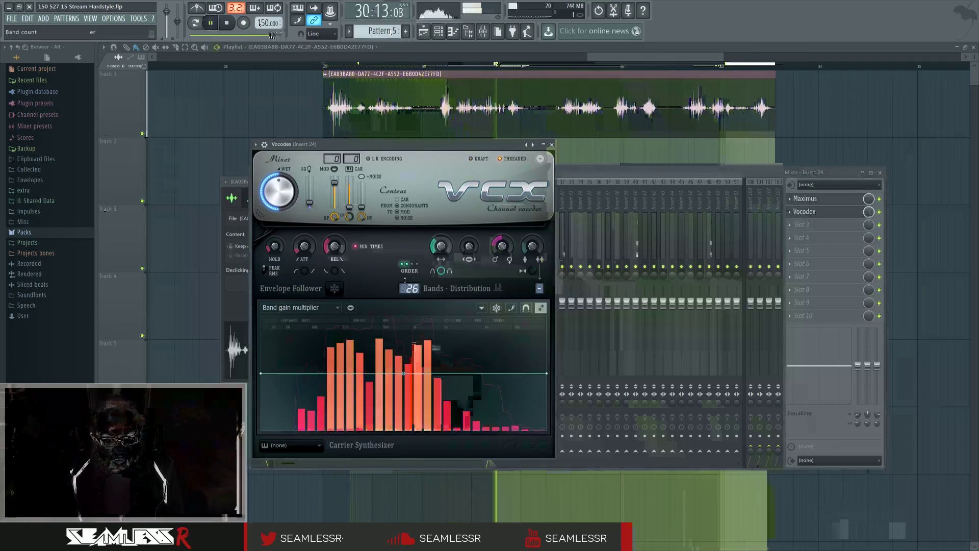
pyautogui.moveTo(335, 253); pyautogui.dragTo(336, 248)
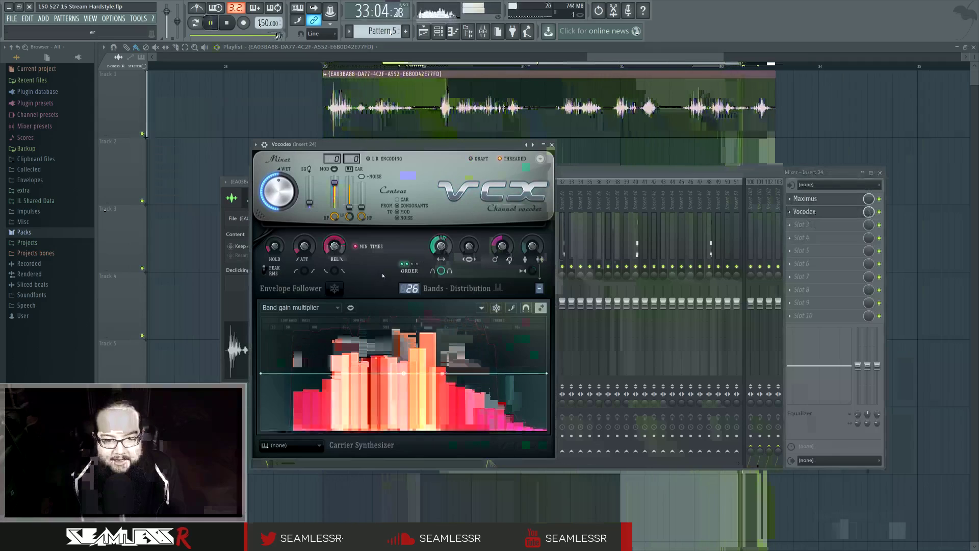
pyautogui.press('space')
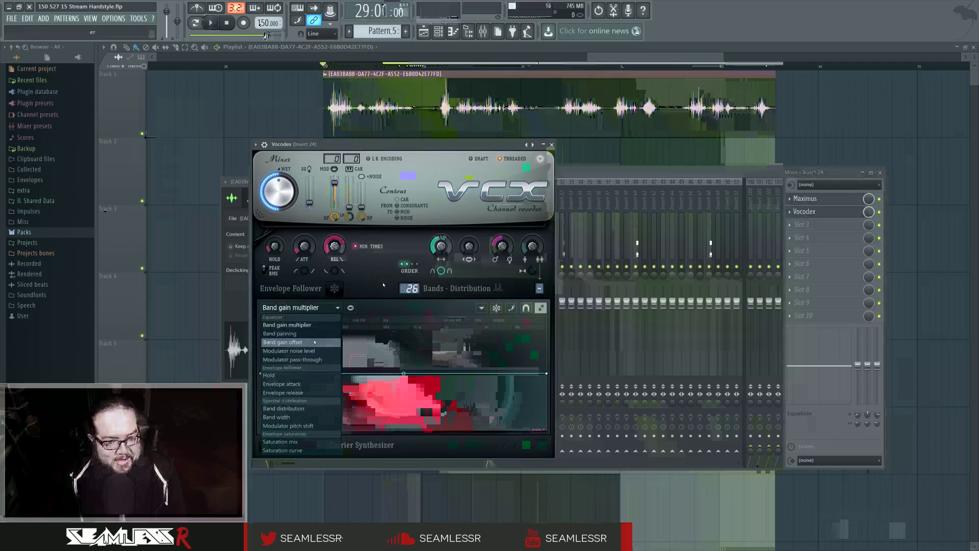
# Step: Inspect Vocodex's band distribution curve, return to the band gain multiplier view and play the vocal
pyautogui.click(308, 409)
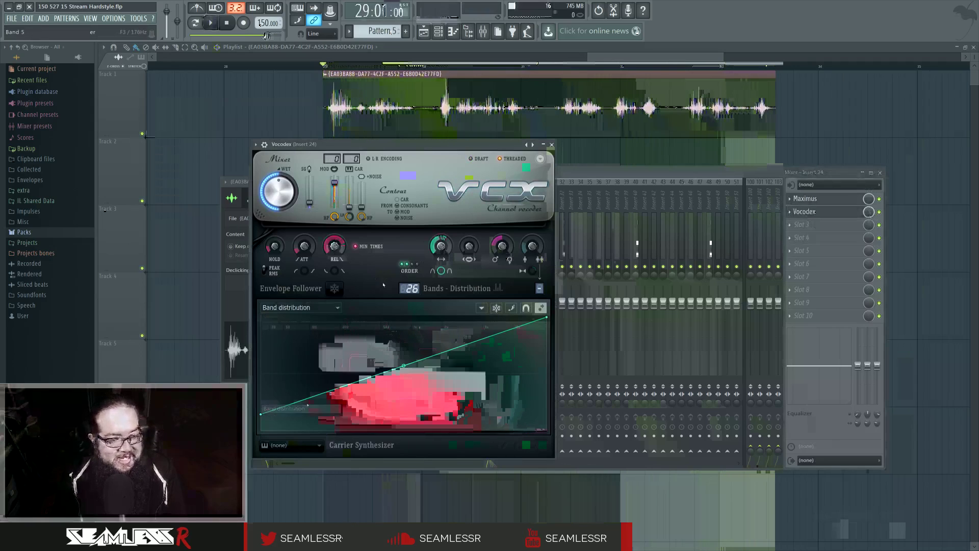
pyautogui.click(321, 308)
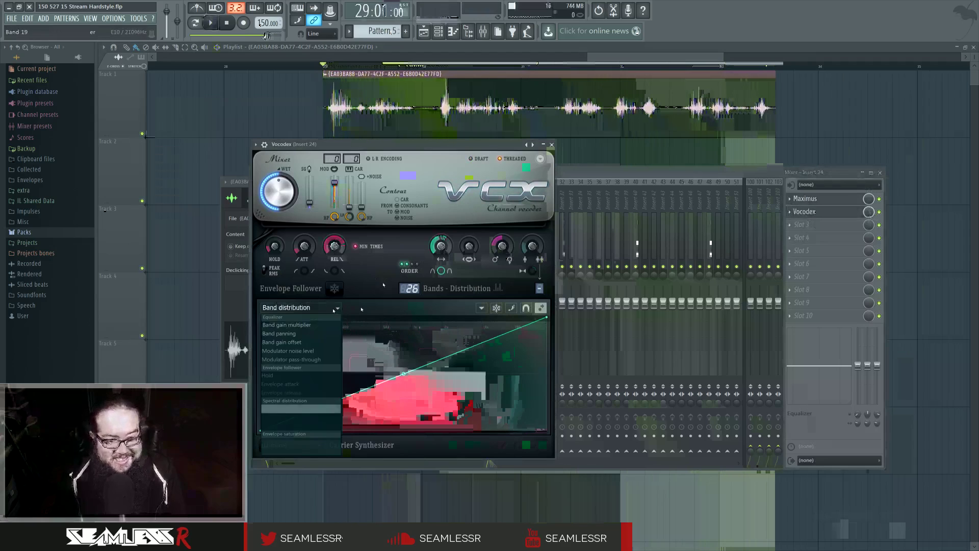
pyautogui.click(327, 326)
pyautogui.press('space')
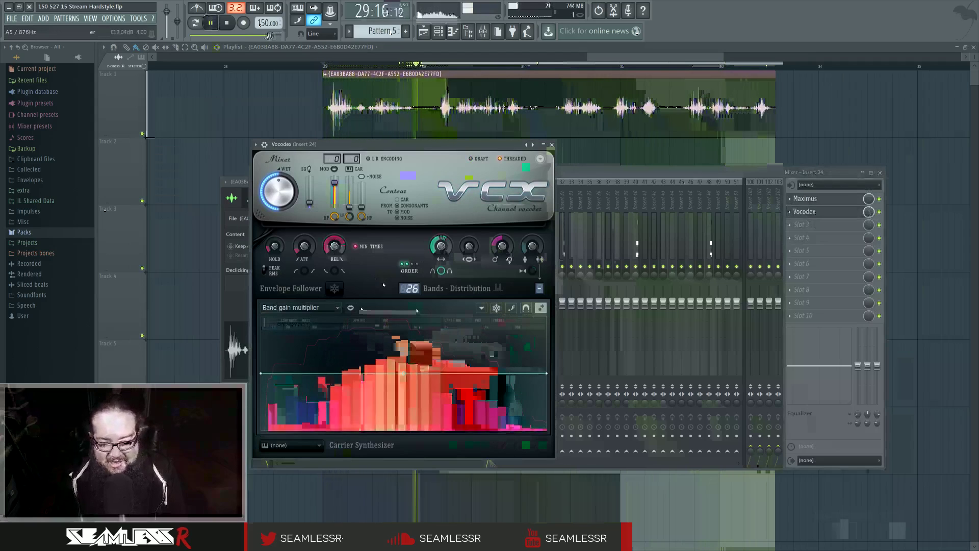
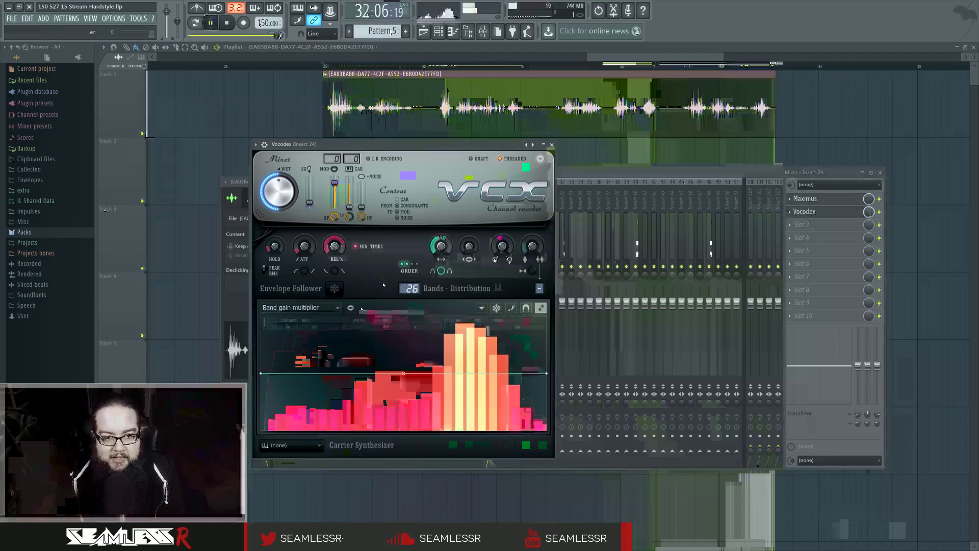
# Step: Fine-tune Vocodex's modulator pitch shift and band widths during playback, stop the vocal, and close the effect and the mixer
pyautogui.moveTo(500, 247); pyautogui.dragTo(500, 250)
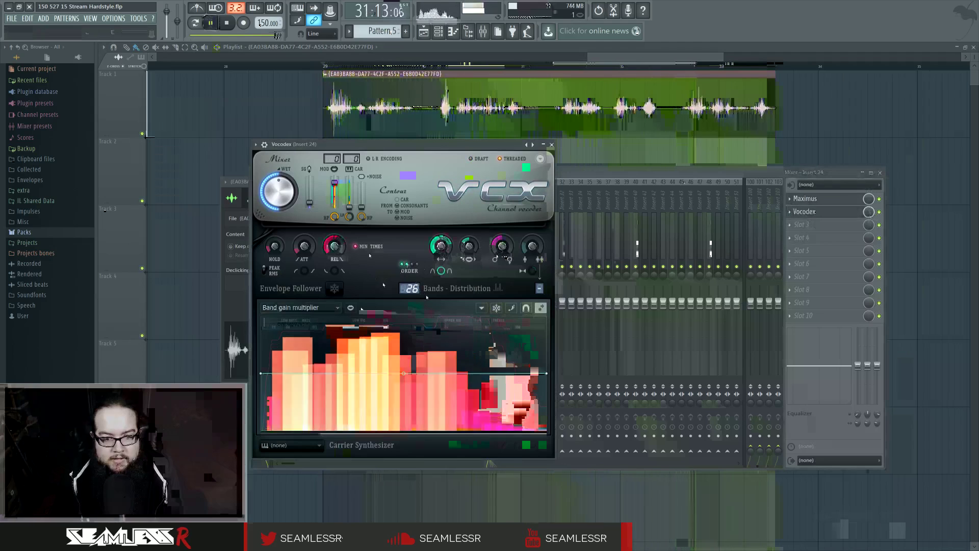
pyautogui.click(552, 144)
pyautogui.press('space')
pyautogui.press('F9')
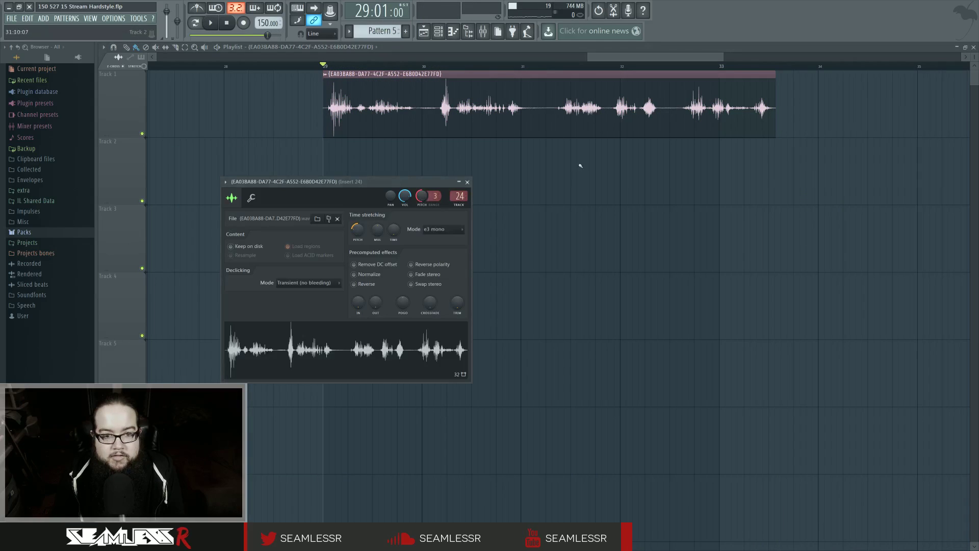
# Step: Reset the vocal sample's time-stretching pitch, close its settings and audition the clip from bar 29
pyautogui.press('space')
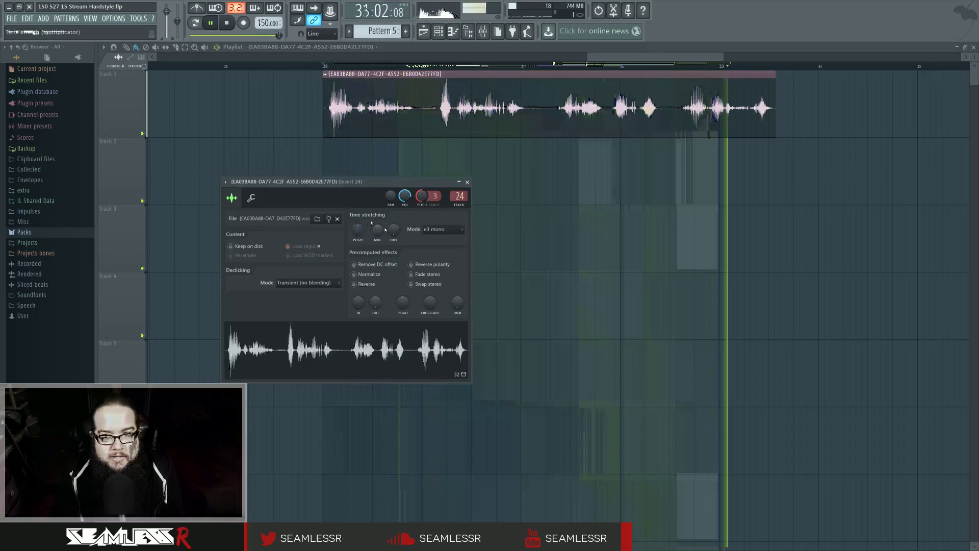
pyautogui.press('space')
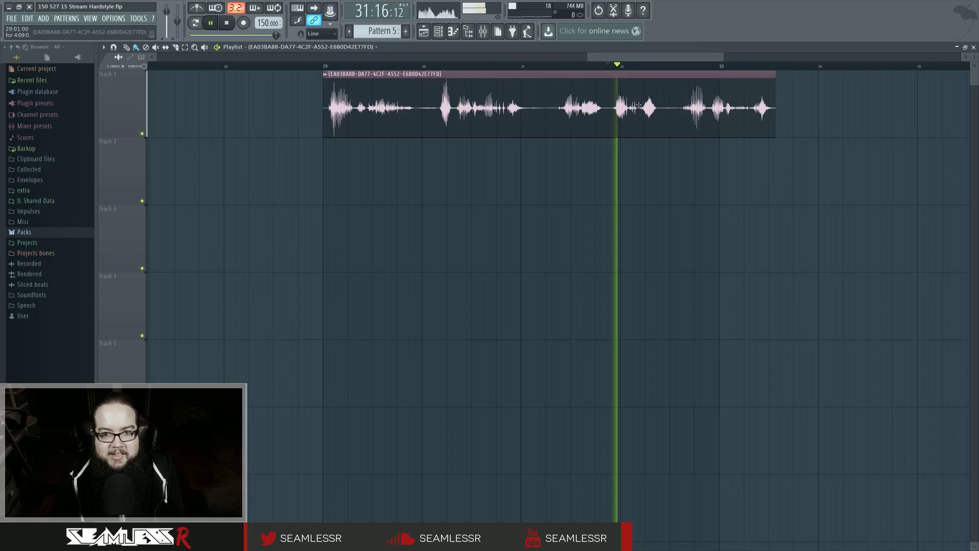
pyautogui.press('space')
pyautogui.click(324, 65)
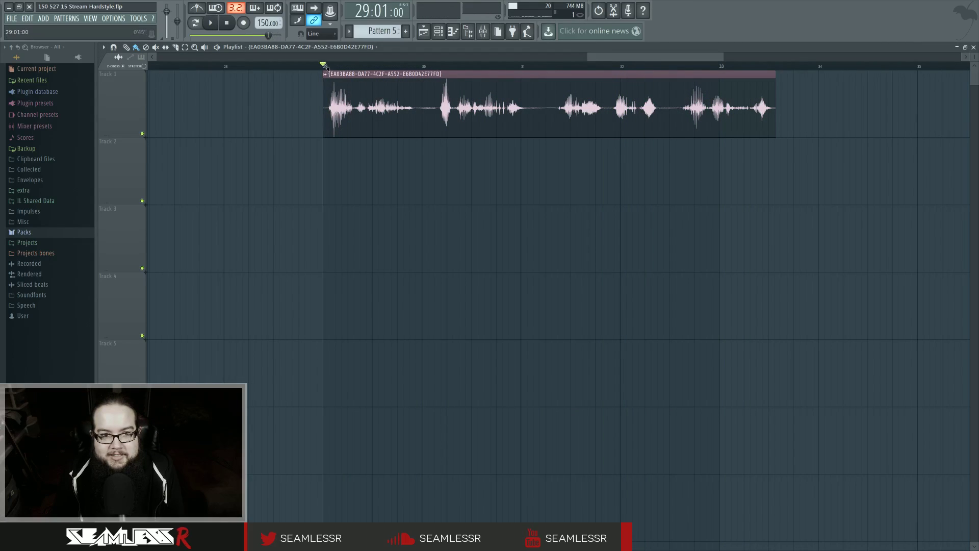
pyautogui.press('space')
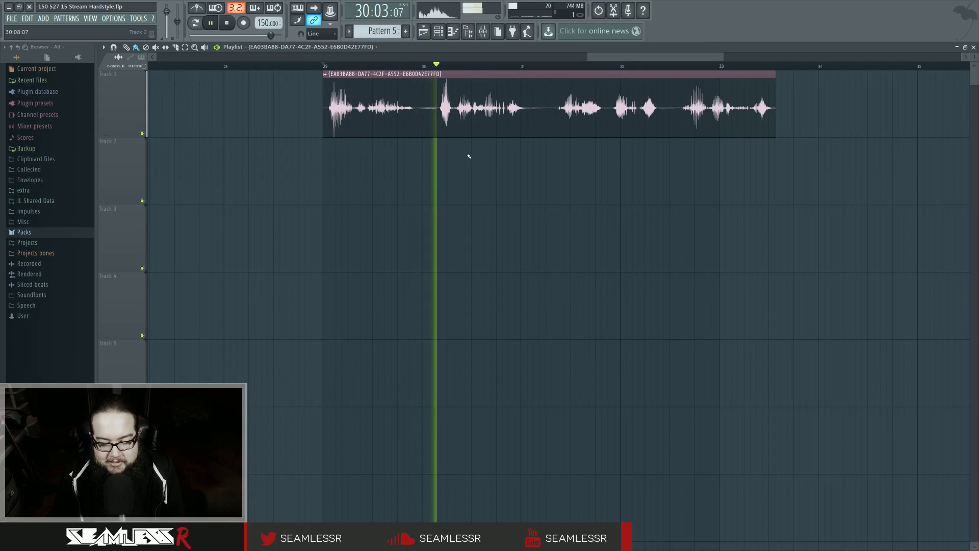
pyautogui.press('space')
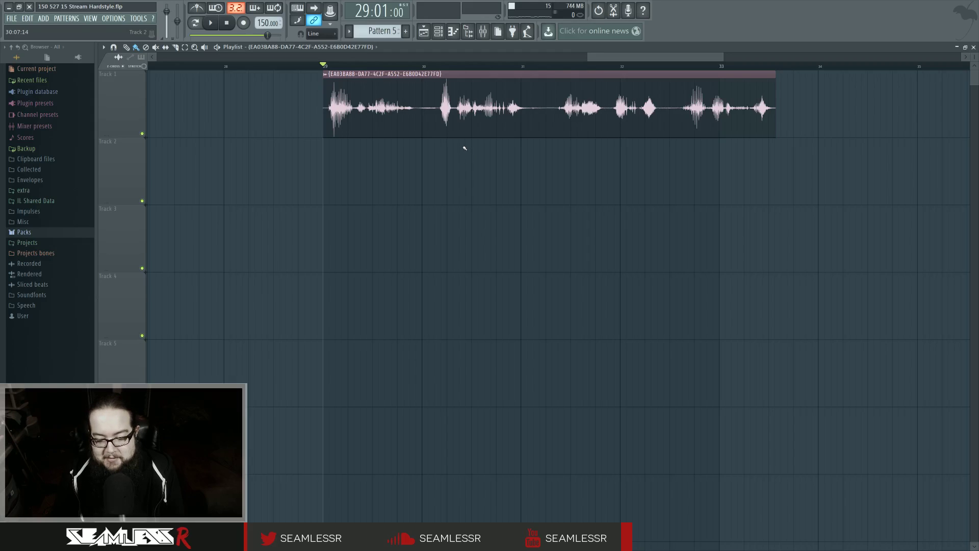
# Step: Reopen Vocodex from insert 24 during playback, set its unison to 3 and raise the modulator unison shift to about 83%
pyautogui.press('F9')
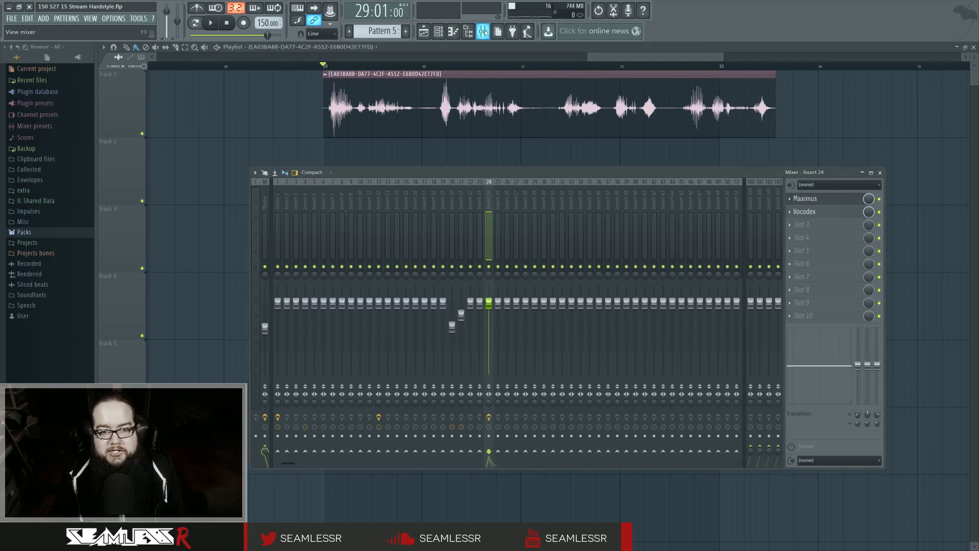
pyautogui.moveTo(500, 174); pyautogui.dragTo(486, 176)
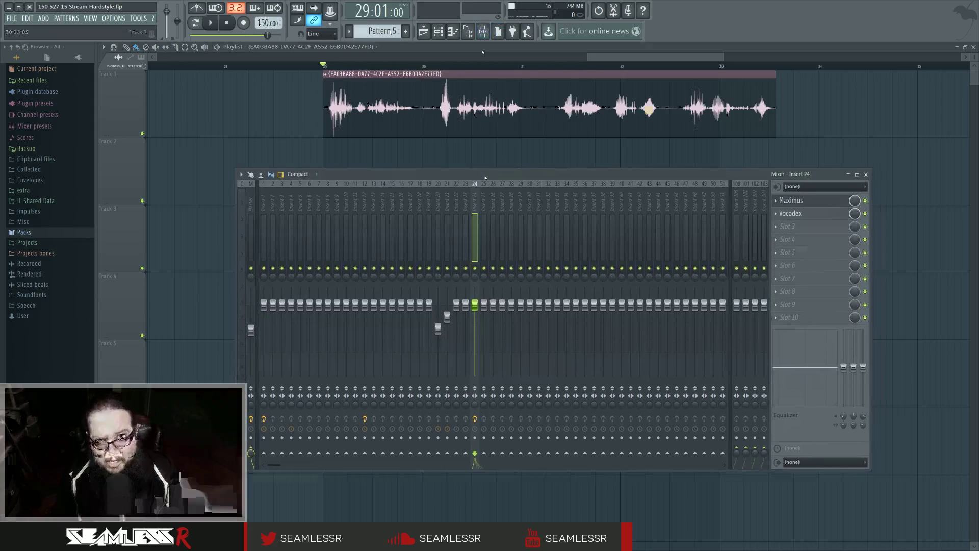
pyautogui.press('space')
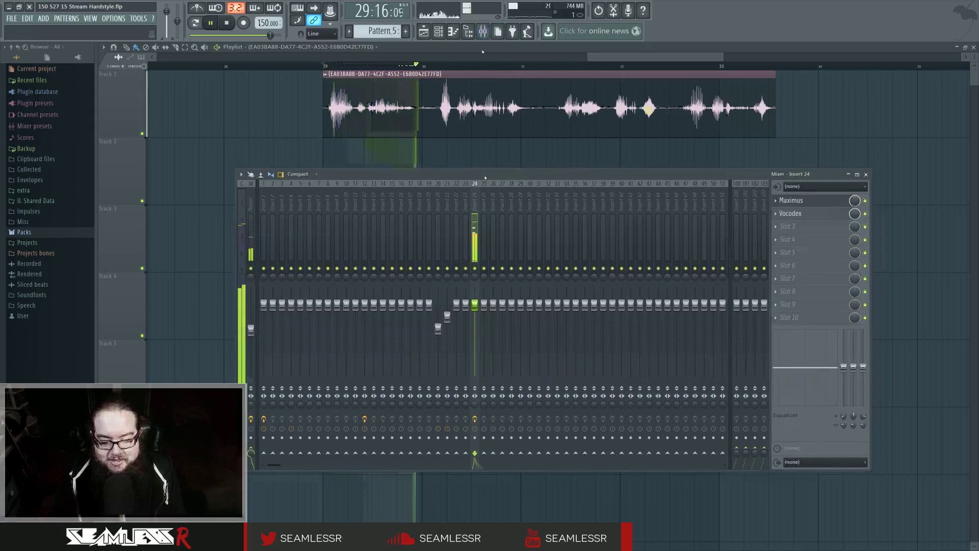
pyautogui.click(805, 215)
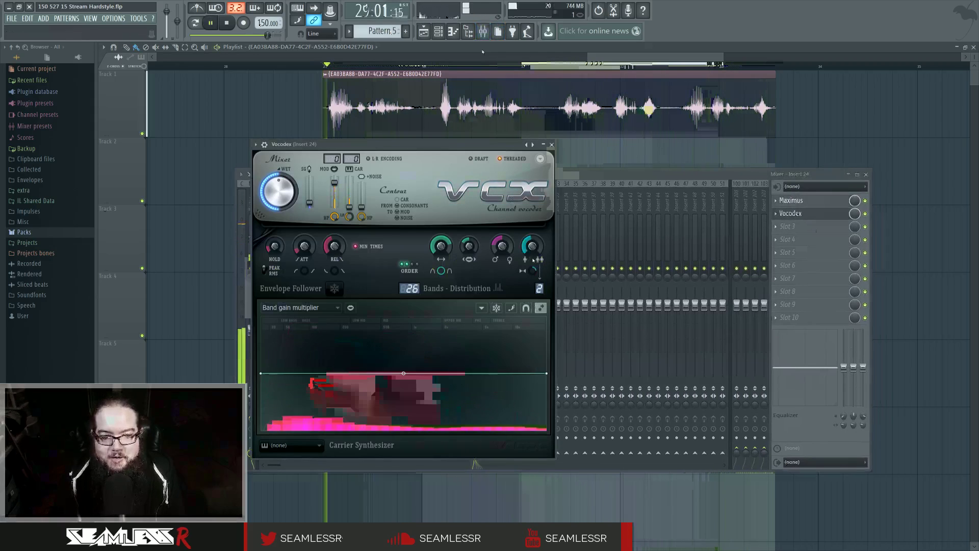
pyautogui.moveTo(540, 289); pyautogui.dragTo(534, 272)
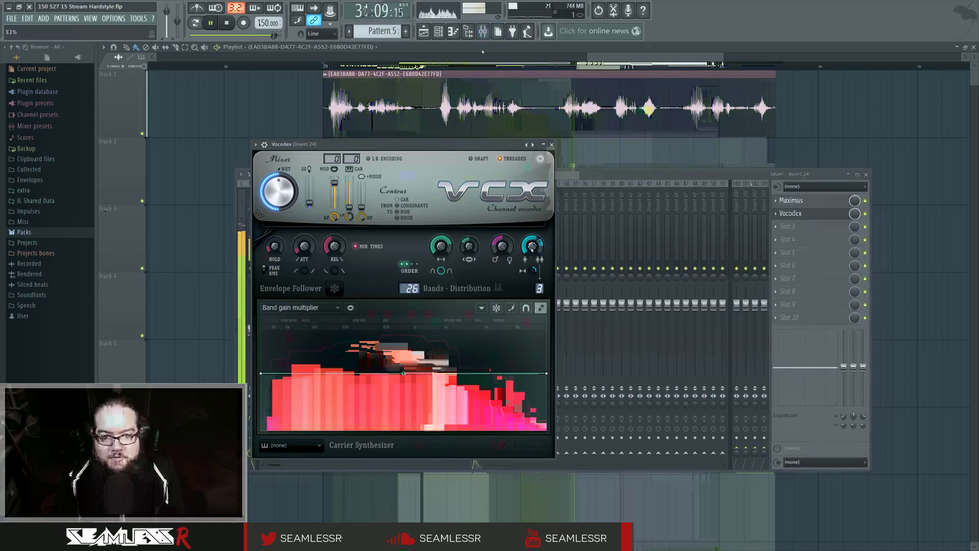
# Step: Load Fruity WaveShaper into the third effect slot of insert 24
pyautogui.click(787, 227)
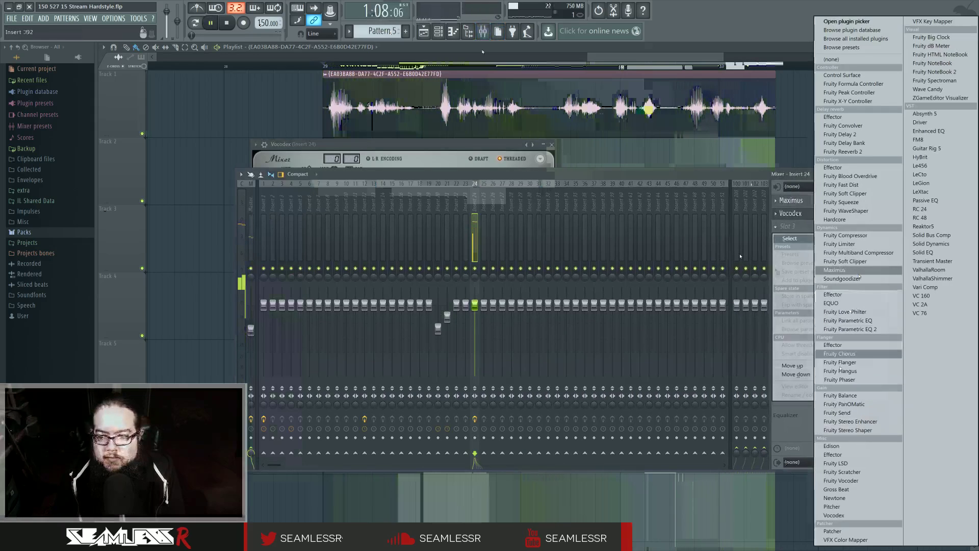
pyautogui.click(788, 228)
pyautogui.click(788, 228)
pyautogui.moveTo(790, 238)
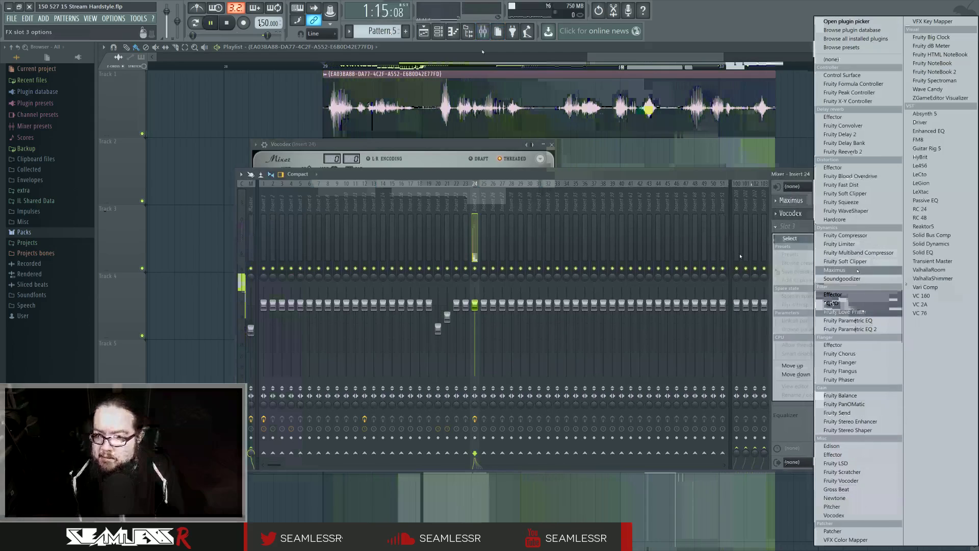
pyautogui.click(864, 216)
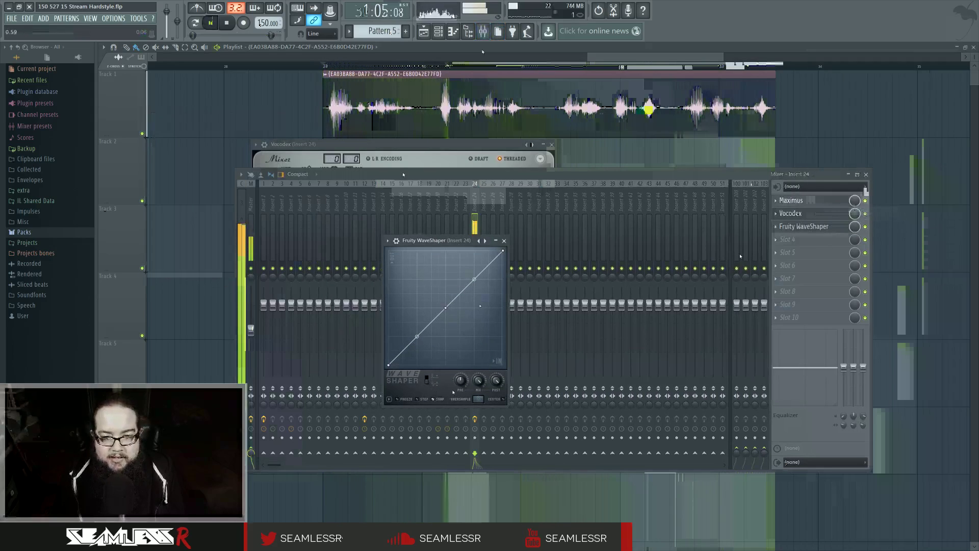
# Step: Add points to the upper half of the WaveShaper curve so it rises steeply to full level before the end
pyautogui.rightClick(446, 307)
pyautogui.rightClick(454, 294)
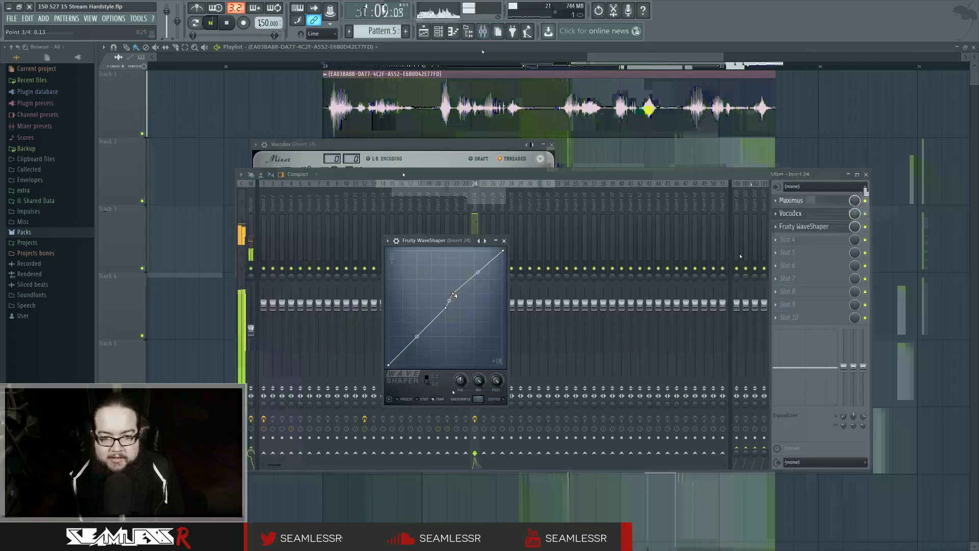
pyautogui.moveTo(454, 294); pyautogui.dragTo(461, 308)
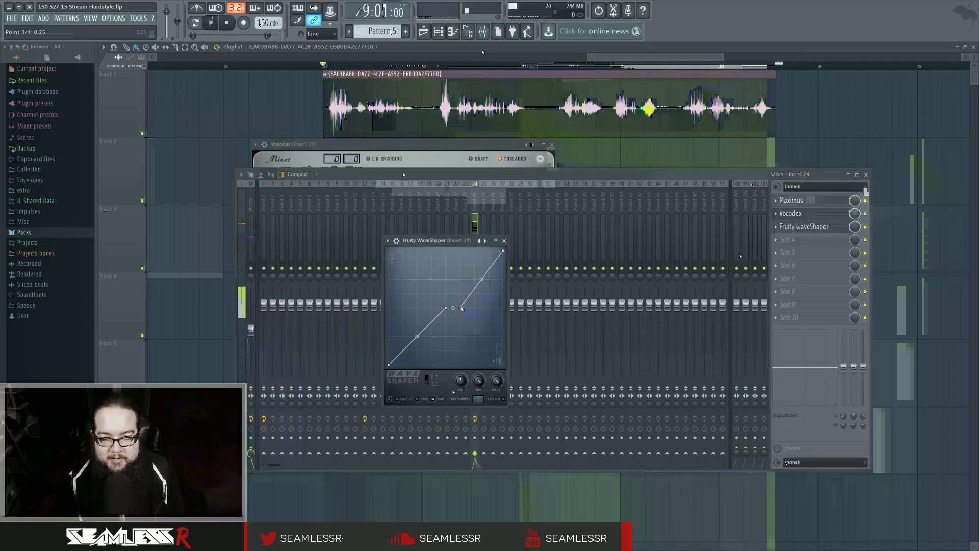
pyautogui.press('space')
pyautogui.moveTo(503, 250); pyautogui.dragTo(505, 280)
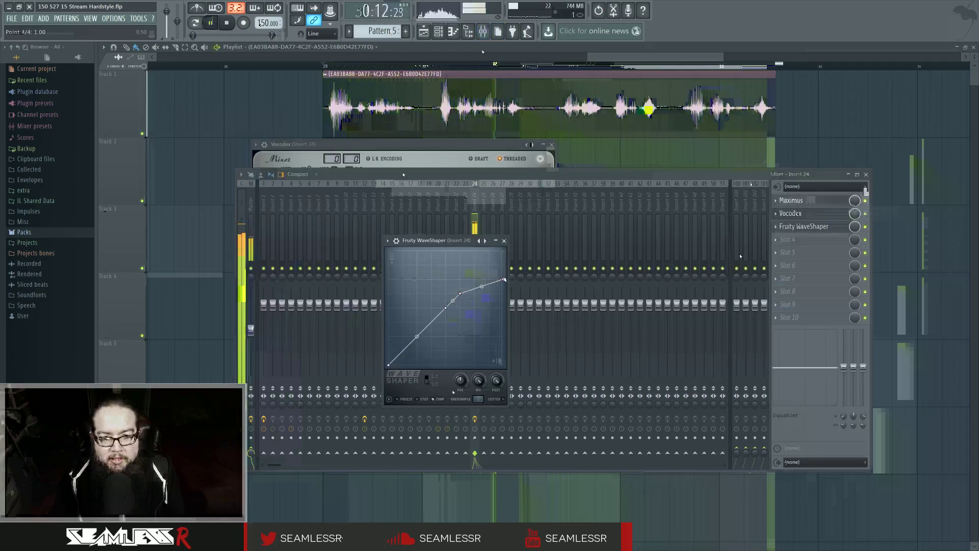
pyautogui.rightClick(475, 275)
pyautogui.moveTo(475, 271); pyautogui.dragTo(481, 250)
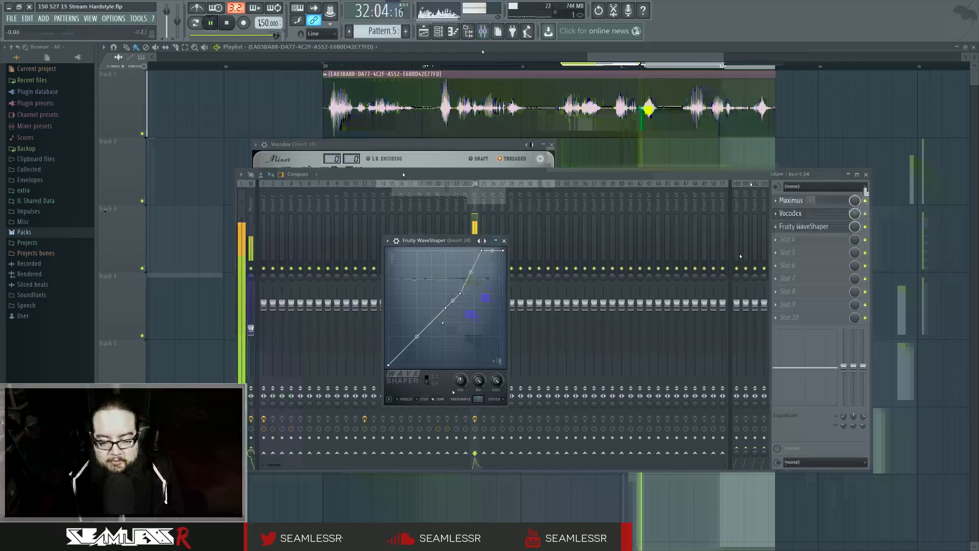
# Step: Bend the WaveShaper's lower curve segment strongly upward, reduce the effect's mix, and stop playback
pyautogui.moveTo(417, 336); pyautogui.dragTo(418, 365)
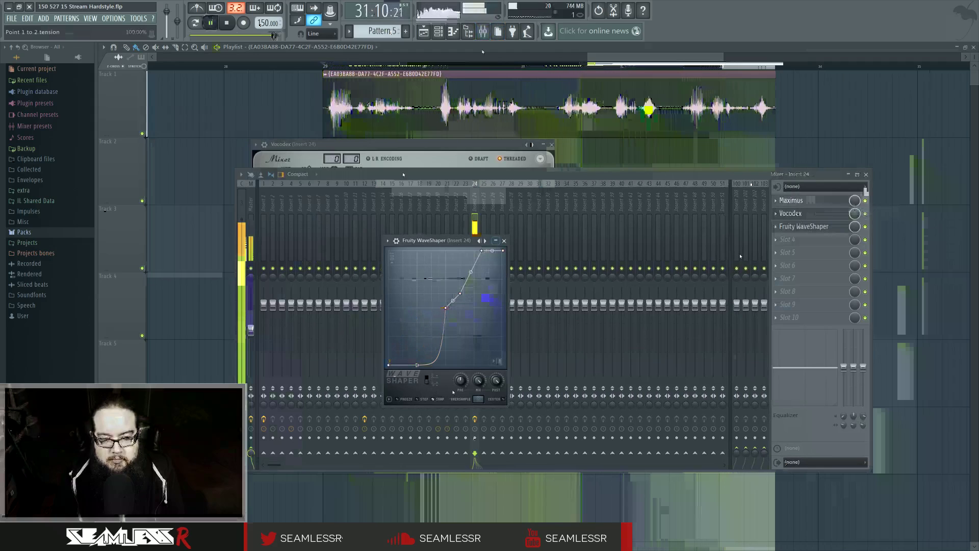
pyautogui.moveTo(418, 365); pyautogui.dragTo(417, 308)
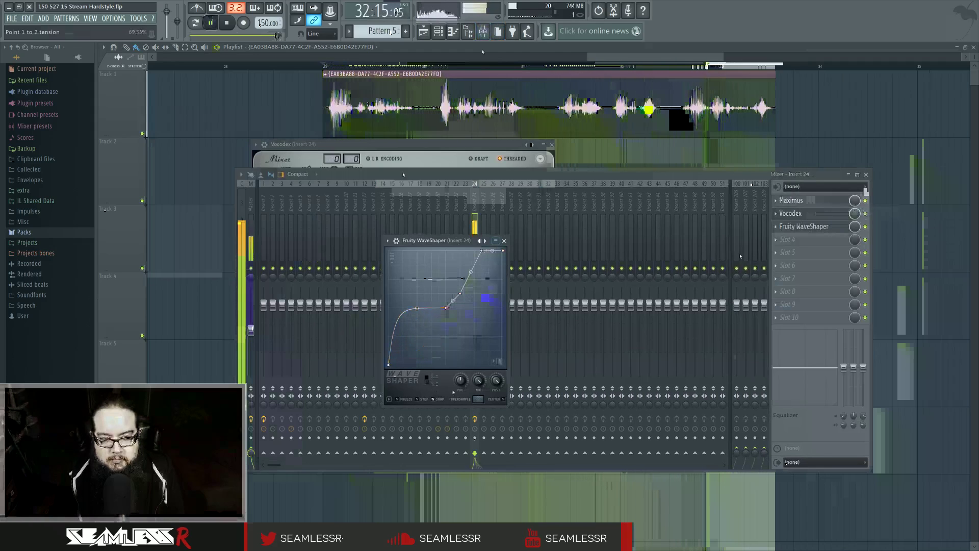
pyautogui.moveTo(479, 384); pyautogui.dragTo(479, 382)
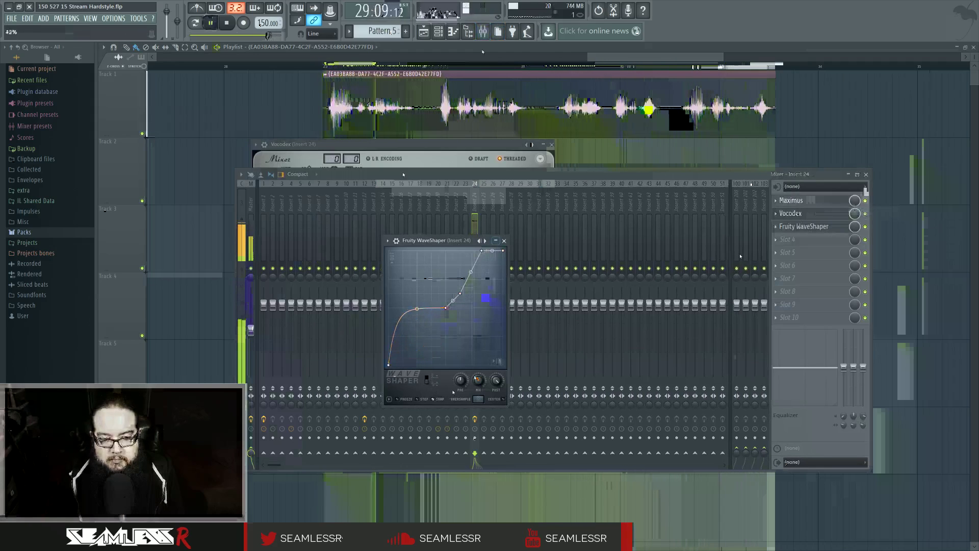
pyautogui.press('space')
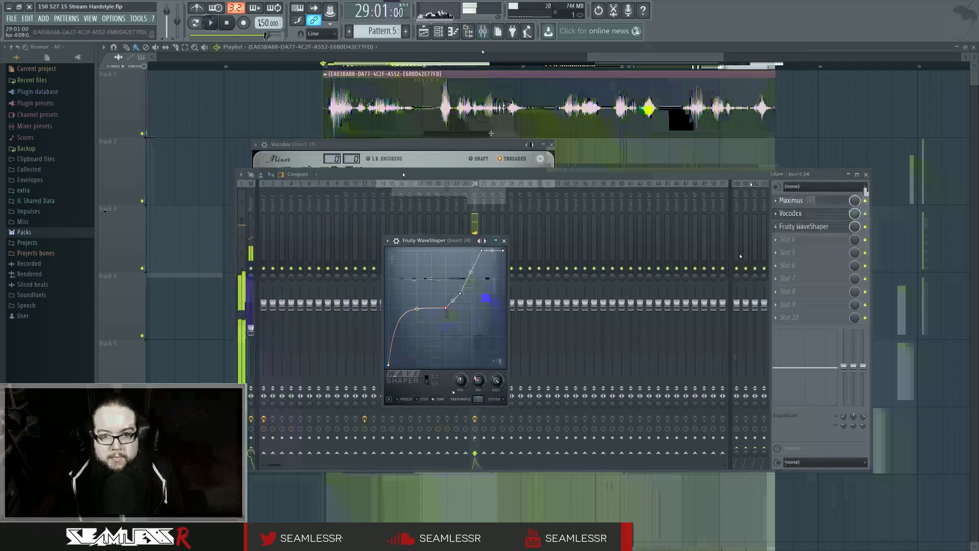
# Step: Set the vocal sample's time-stretching mode to e3 generic and play the clip
pyautogui.doubleClick(491, 130)
pyautogui.click(442, 229)
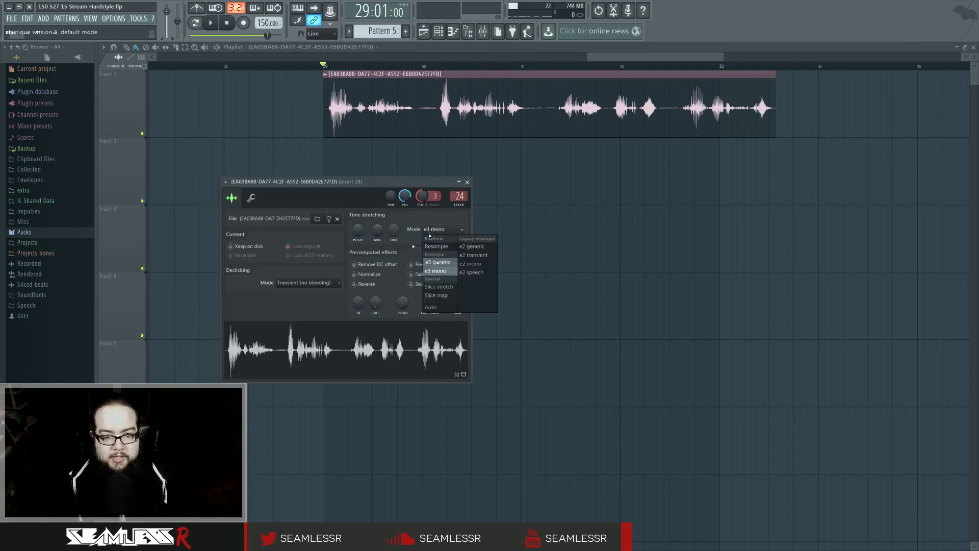
pyautogui.click(437, 267)
pyautogui.press('space')
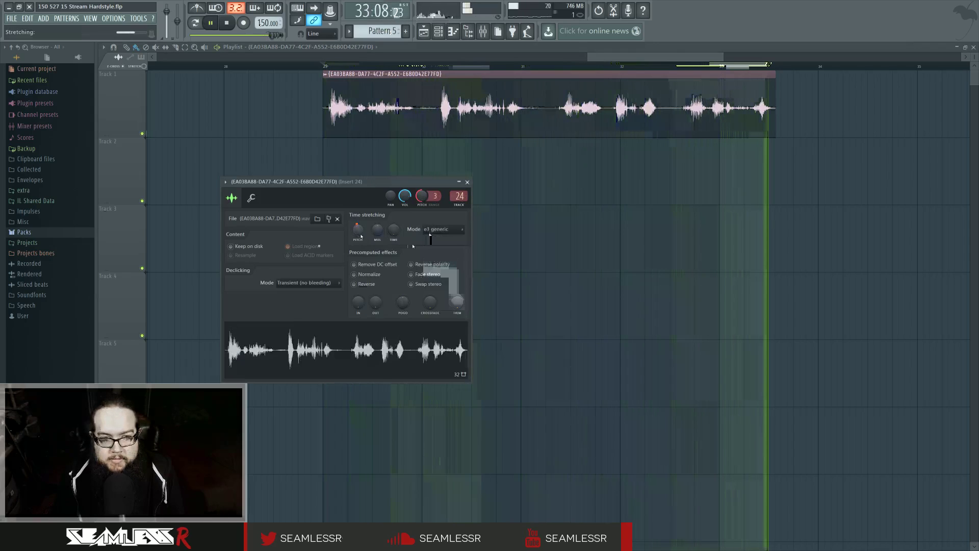
# Step: Move Fruity WaveShaper ahead of Vocodex in the insert 24 effect chain and reopen it during playback
pyautogui.click(483, 33)
pyautogui.moveTo(791, 227); pyautogui.dragTo(792, 215)
pyautogui.press('space')
pyautogui.click(792, 215)
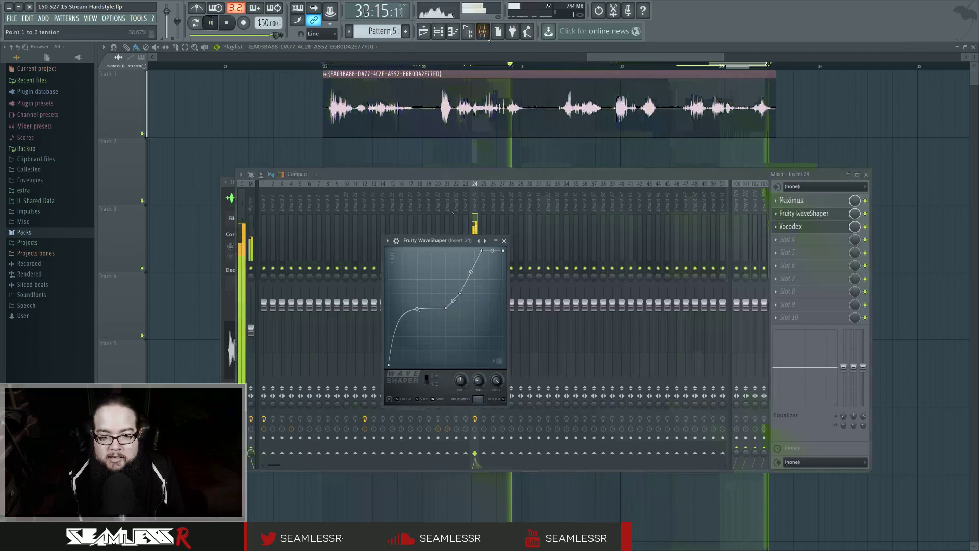
# Step: Try different tensions on the WaveShaper's lower curve segment during playback, settle on a strong upward bend, and close the effect
pyautogui.press('space')
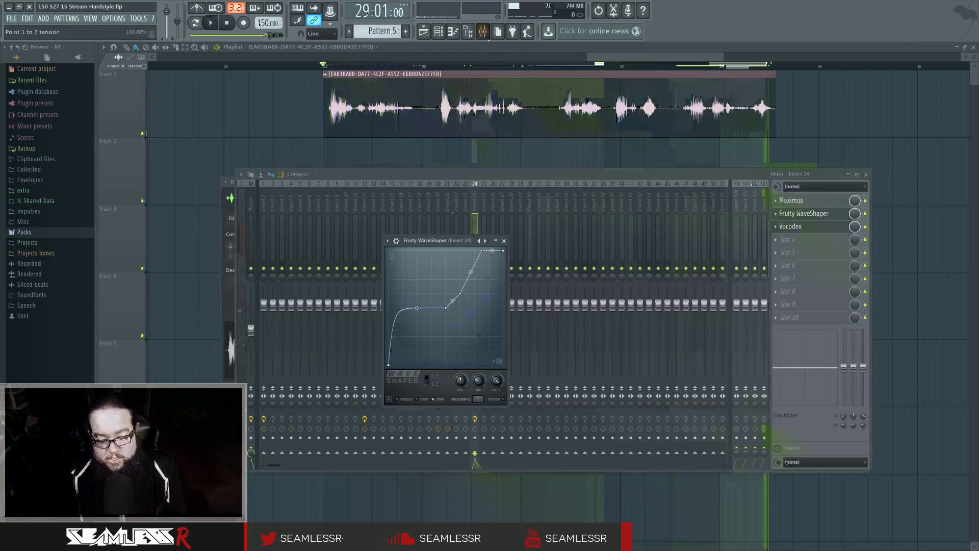
pyautogui.press('space')
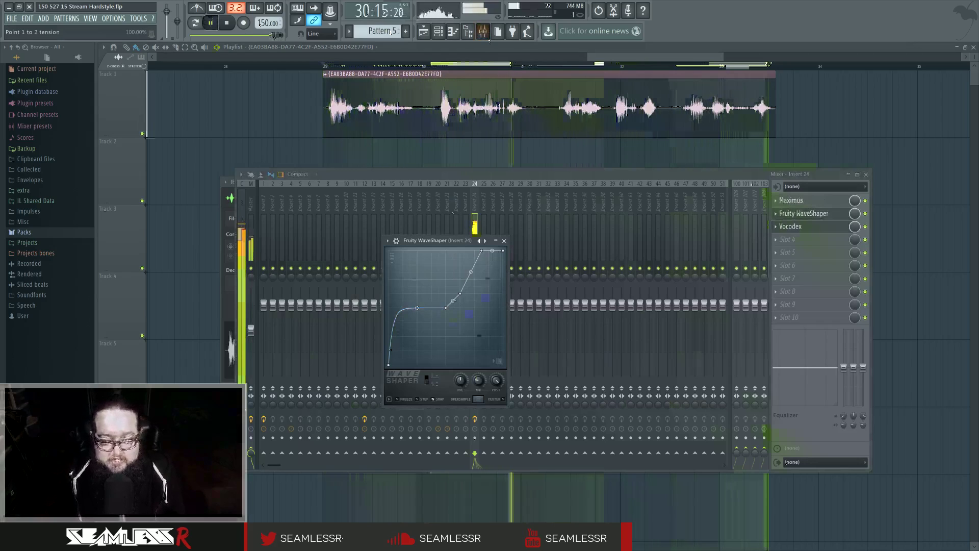
pyautogui.moveTo(417, 308); pyautogui.dragTo(418, 347)
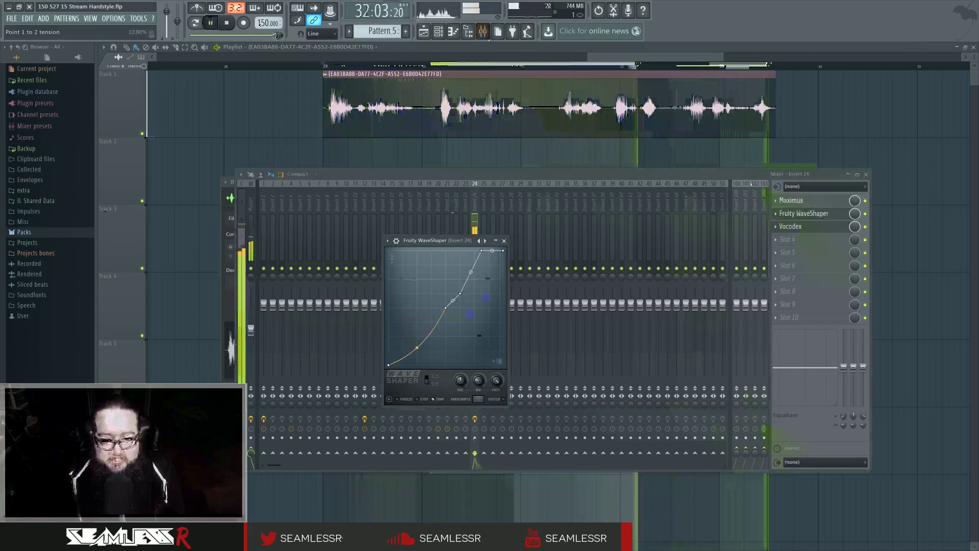
pyautogui.moveTo(417, 347); pyautogui.dragTo(417, 311)
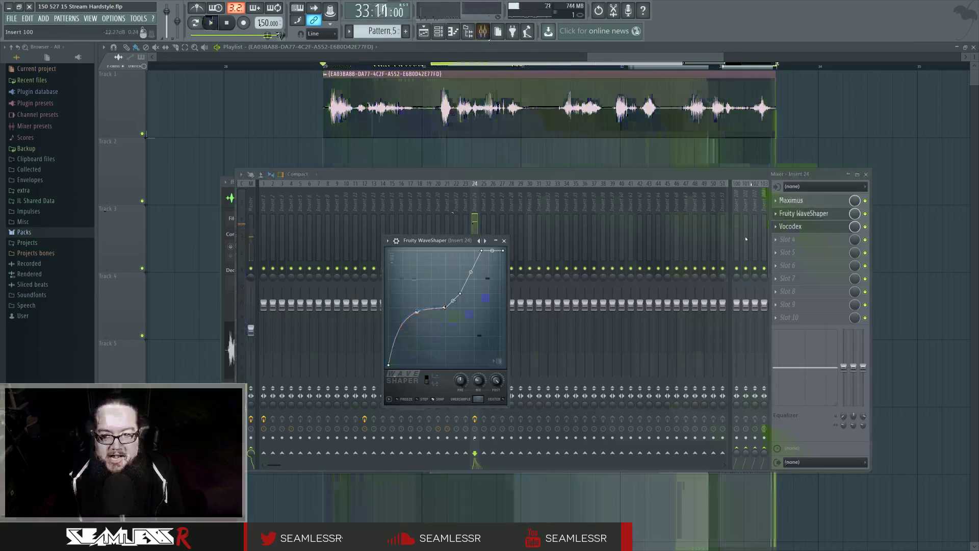
pyautogui.click(505, 241)
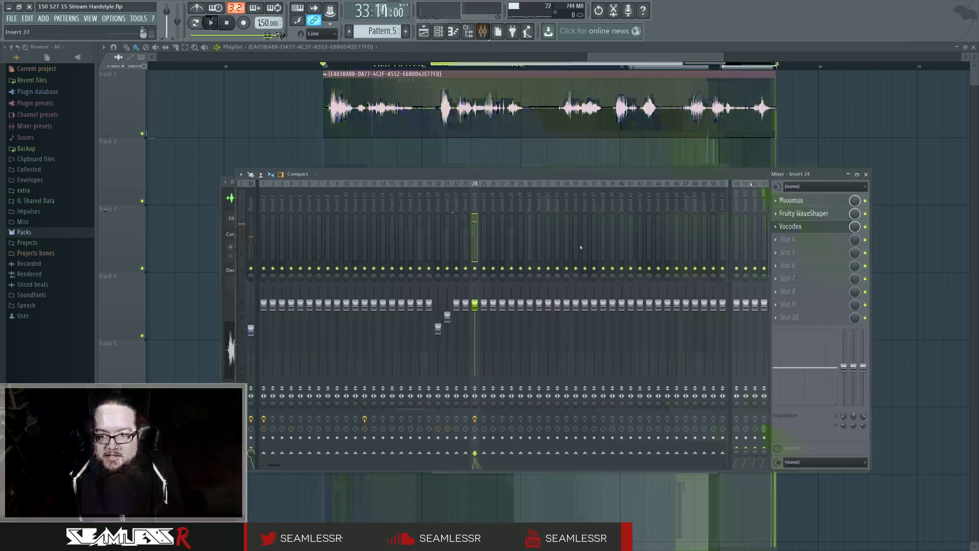
# Step: Check Vocodex, load ValhallaRoom into the fourth effect slot of insert 24, and play the vocal
pyautogui.click(807, 224)
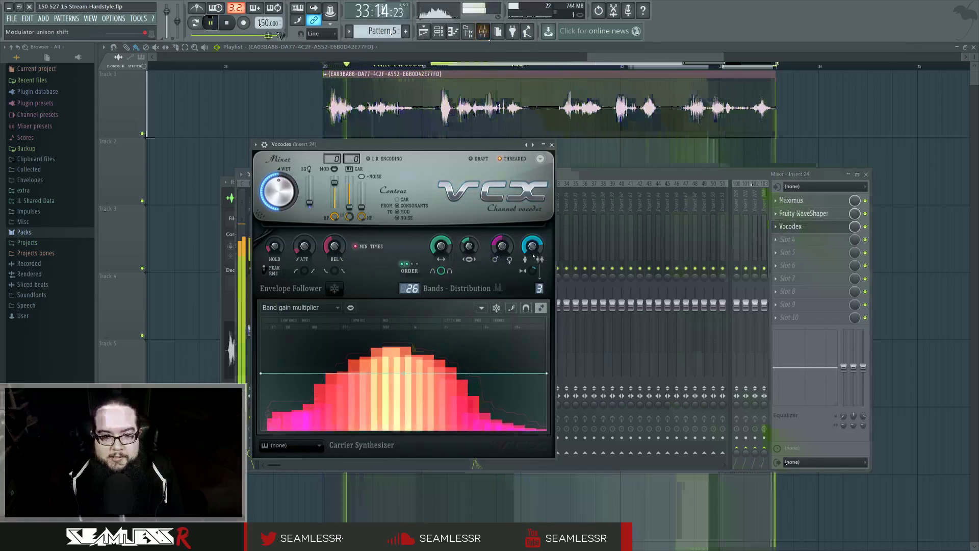
pyautogui.click(788, 240)
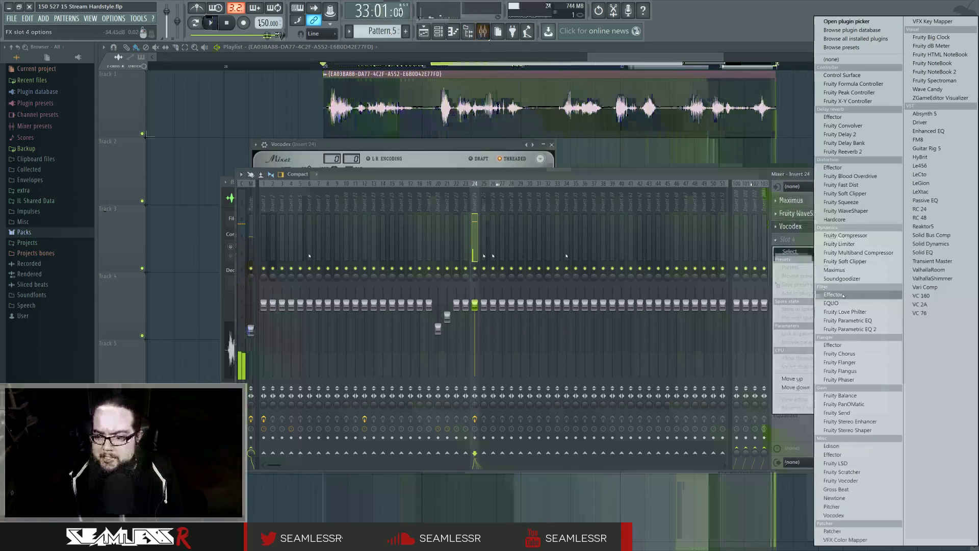
pyautogui.click(929, 272)
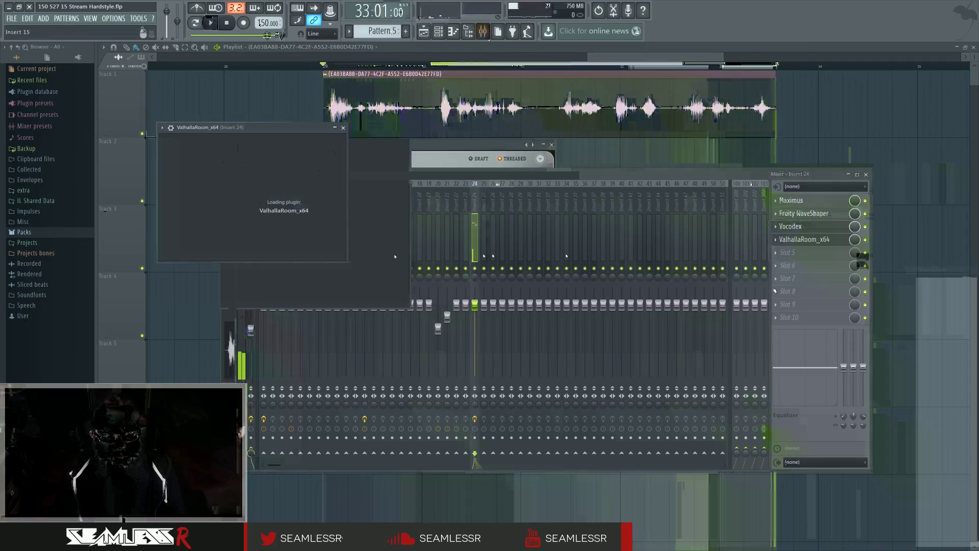
pyautogui.press('space')
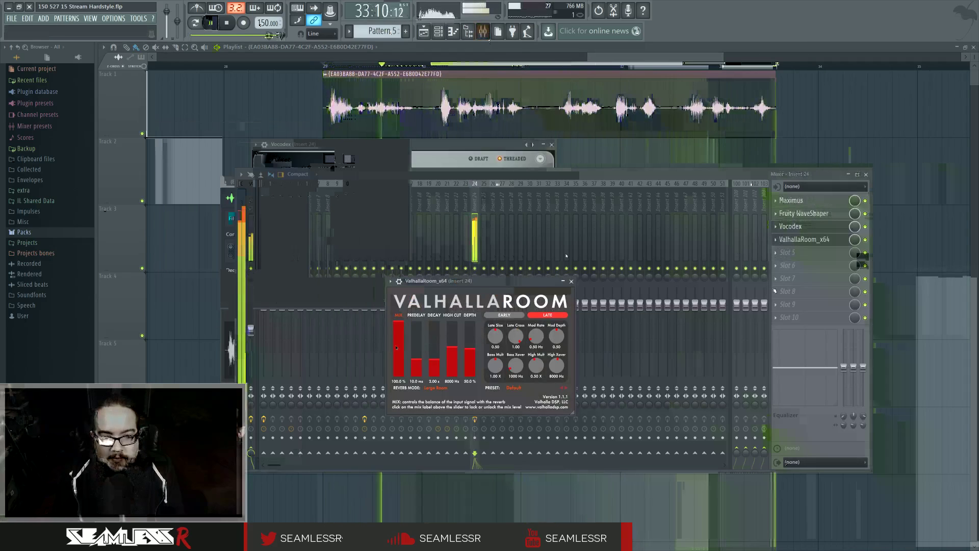
# Step: Set ValhallaRoom's mix to 30%, predelay to 0.0 ms, decay to 0.67 s, high cut to 5180 Hz and depth to 78.8%
pyautogui.moveTo(403, 363); pyautogui.dragTo(402, 367)
pyautogui.moveTo(454, 348); pyautogui.dragTo(468, 333)
pyautogui.moveTo(401, 365); pyautogui.dragTo(401, 361)
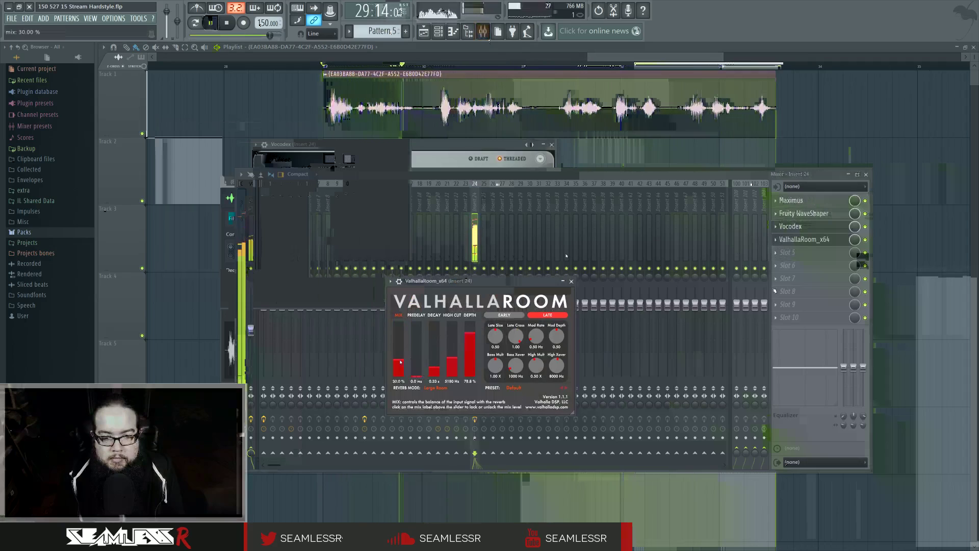
pyautogui.moveTo(435, 371); pyautogui.dragTo(435, 366)
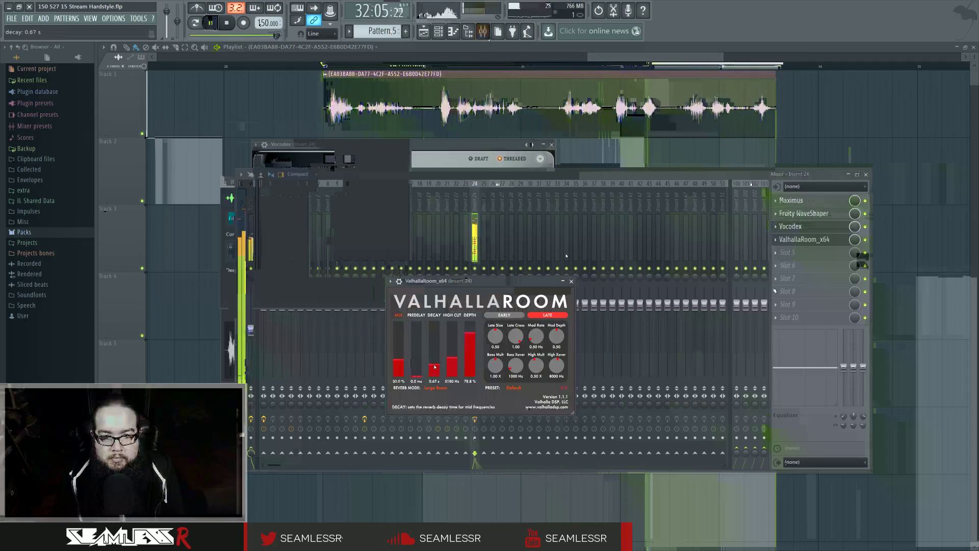
# Step: Try Maximus at the end of the insert 24 effect chain during playback and return it to the first slot
pyautogui.click(793, 200)
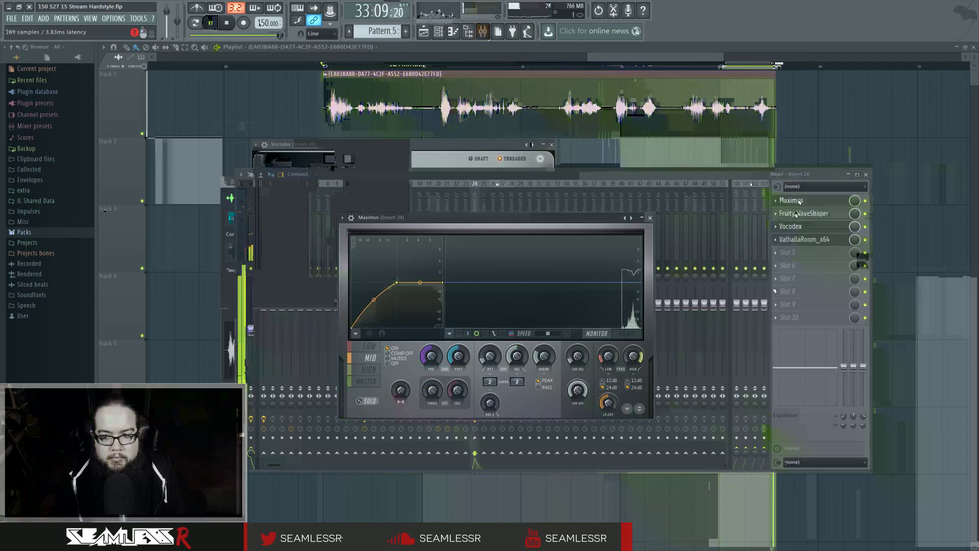
pyautogui.scroll(-3, 799, 202)
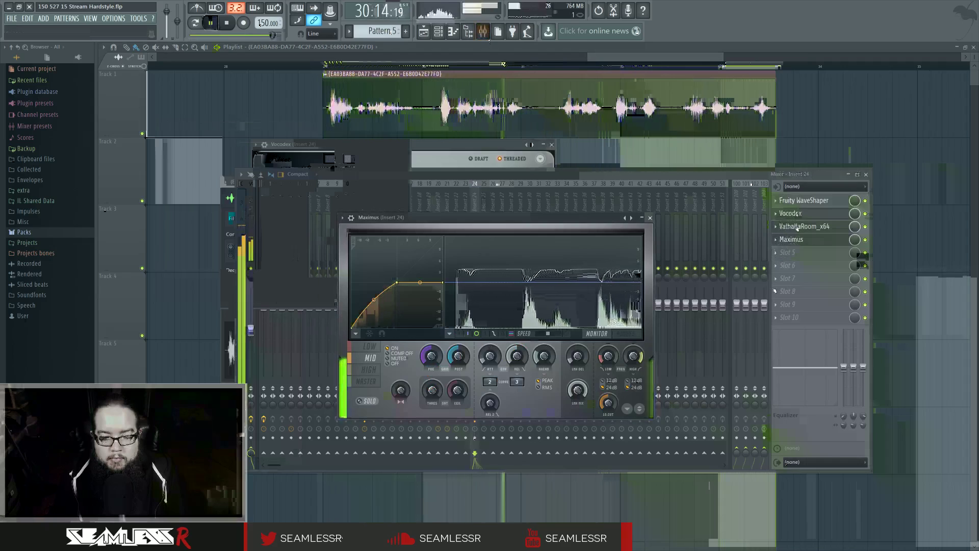
pyautogui.press('space')
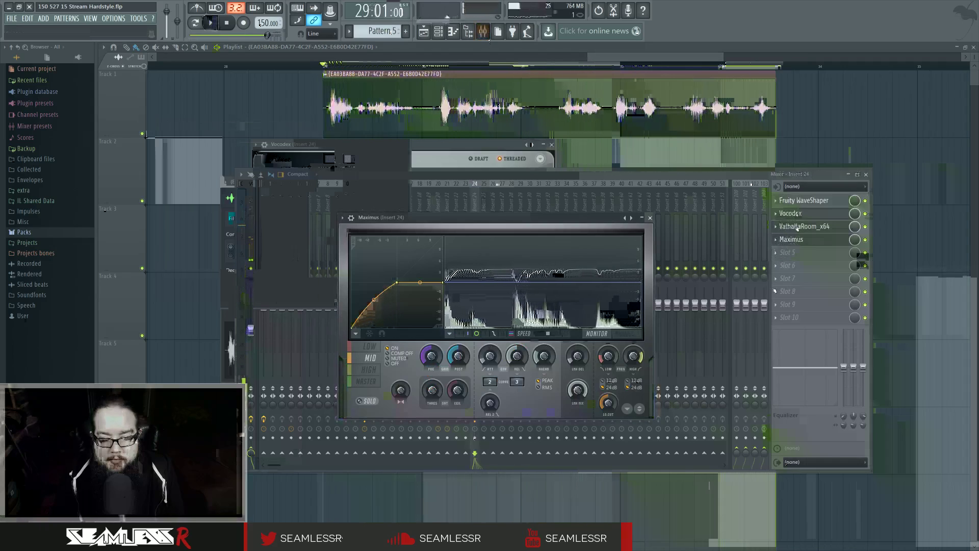
pyautogui.scroll(3, 797, 235)
pyautogui.press('space')
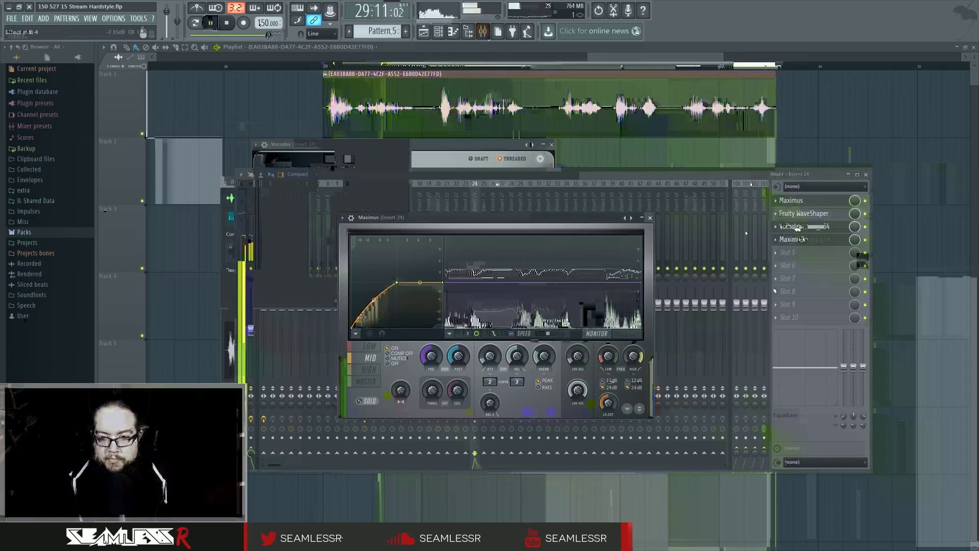
pyautogui.press('space')
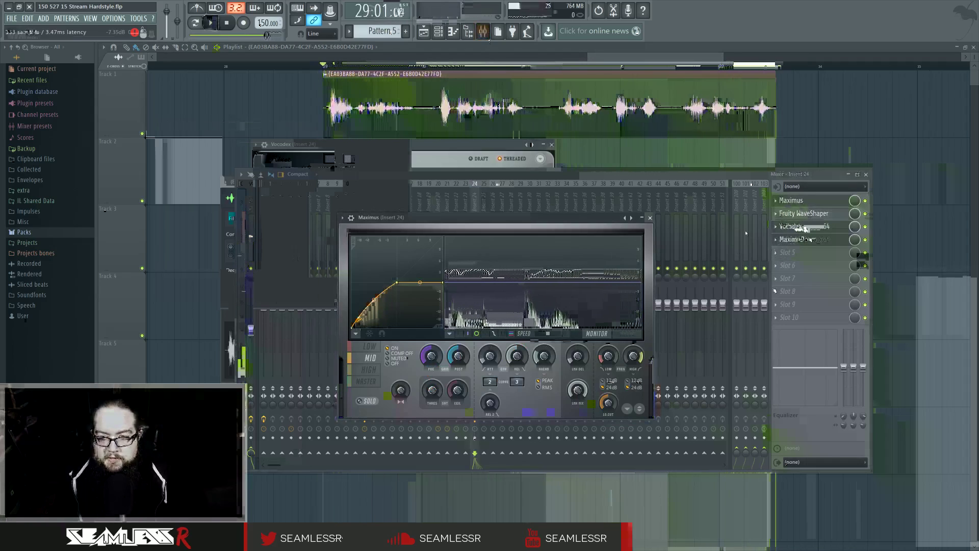
# Step: Load Fruity Parametric EQ 2 ahead of ValhallaRoom on insert 24, boosting the highs and slightly cutting the mids during playback
pyautogui.click(775, 240)
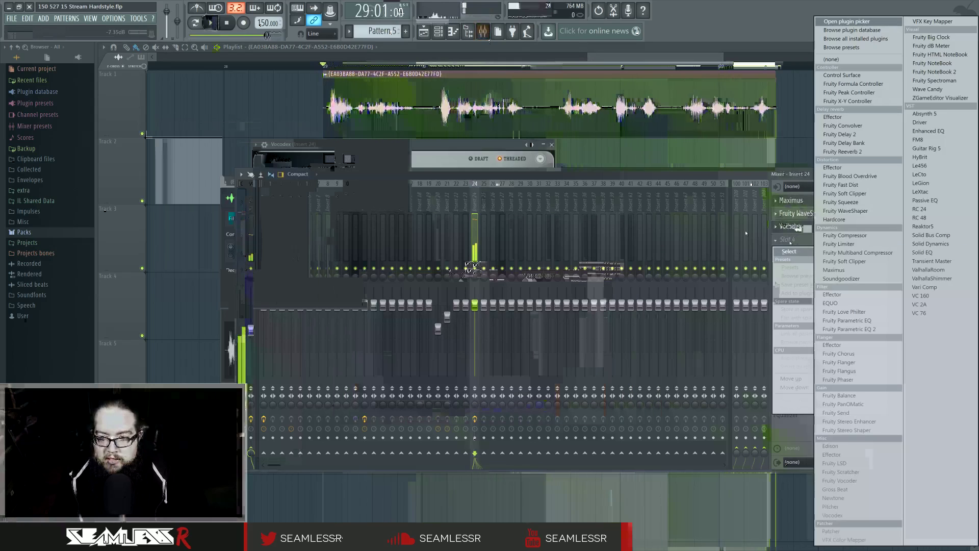
pyautogui.click(845, 329)
pyautogui.press('space')
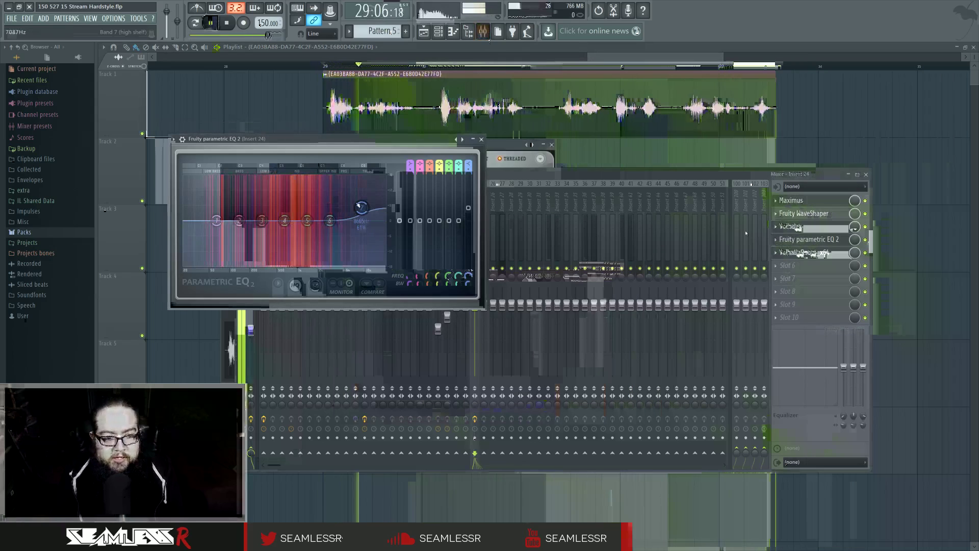
pyautogui.moveTo(322, 224); pyautogui.dragTo(258, 226)
pyautogui.moveTo(330, 228); pyautogui.dragTo(308, 226)
pyautogui.moveTo(364, 210); pyautogui.dragTo(363, 205)
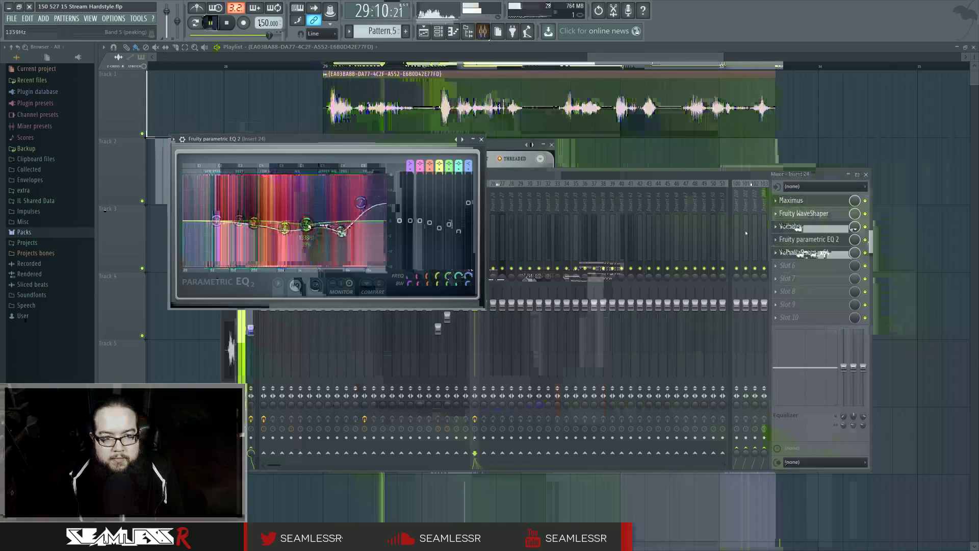
pyautogui.press('space')
# Step: Load Edison into the sixth effect slot of insert 24 and arm it to record on play with unlimited duration
pyautogui.click(819, 266)
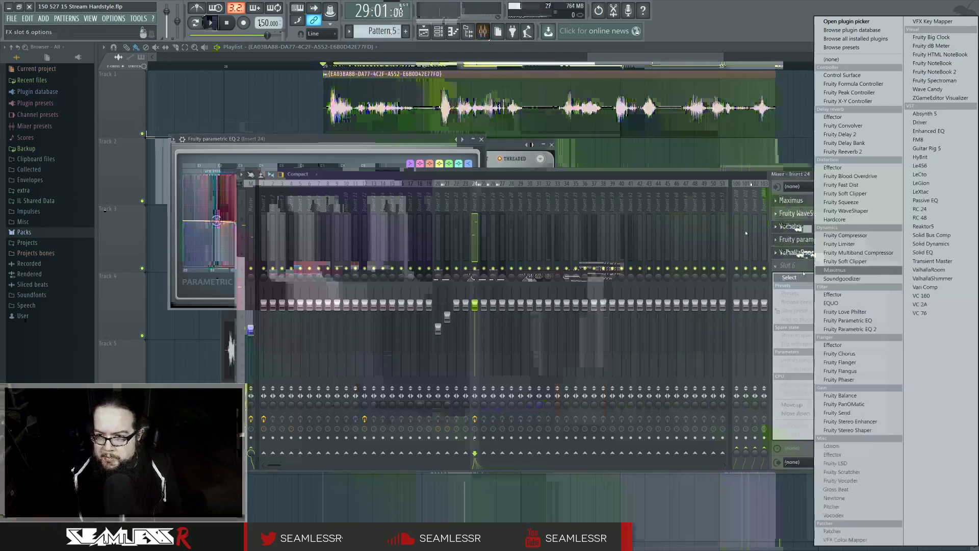
pyautogui.click(786, 271)
pyautogui.click(783, 269)
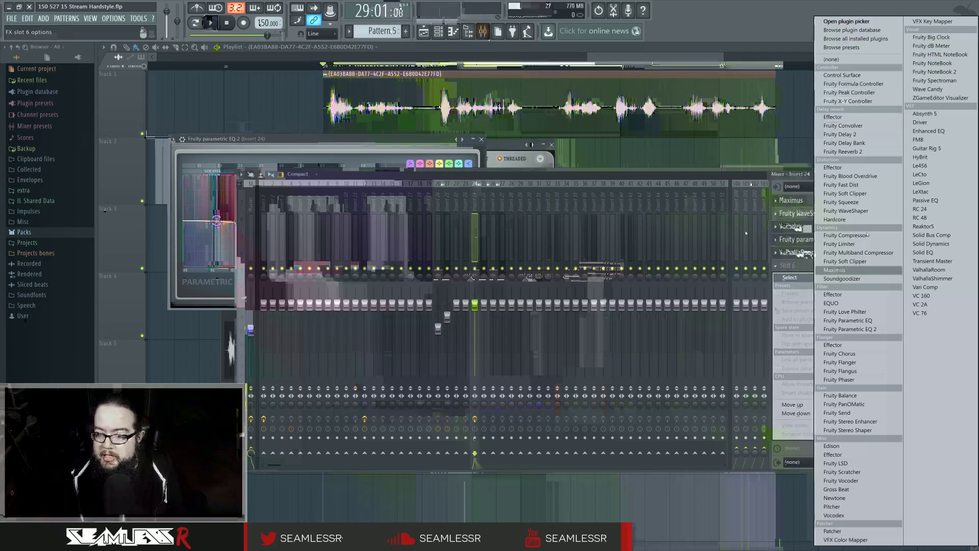
pyautogui.click(837, 446)
pyautogui.click(305, 166)
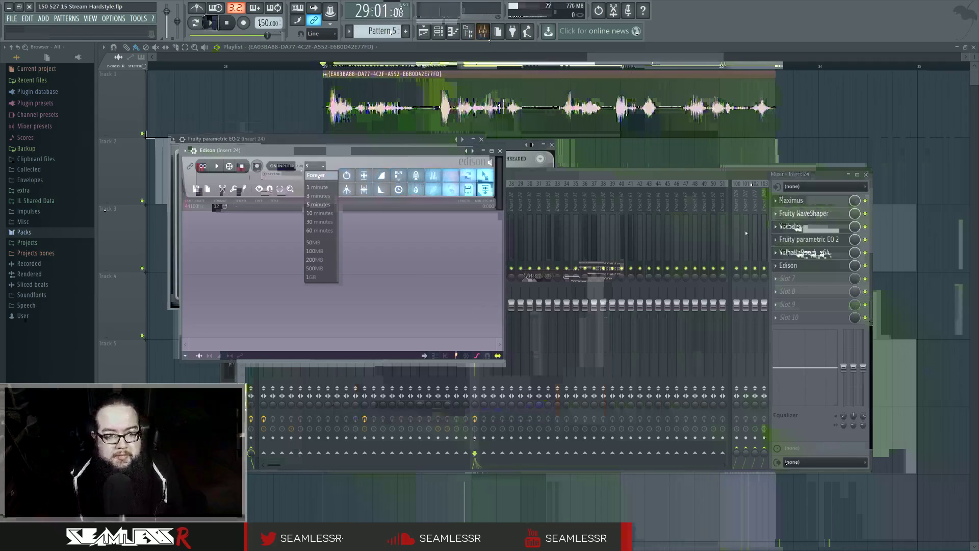
pyautogui.click(304, 172)
pyautogui.click(278, 175)
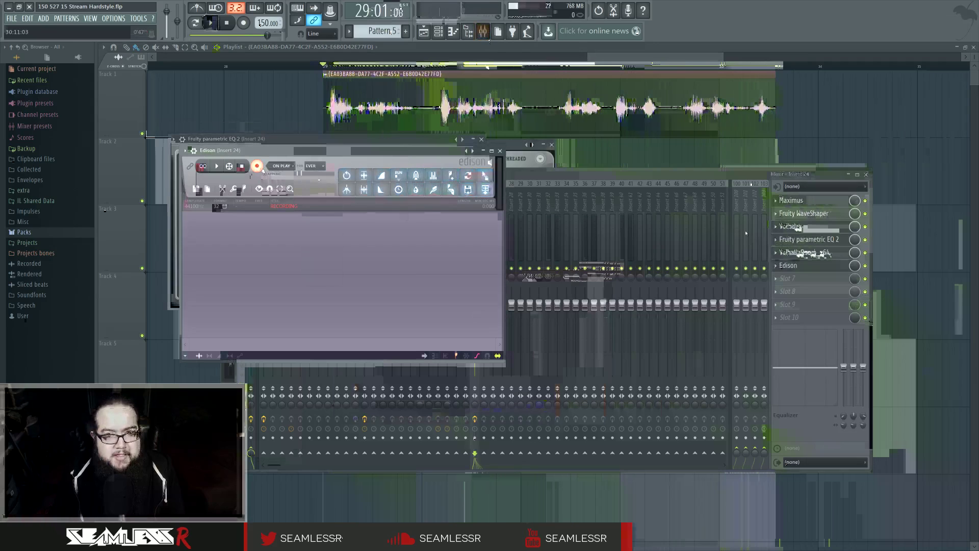
# Step: Record the processed vocal into Edison by playing the clip, and delete the tail after the end marker
pyautogui.moveTo(436, 153); pyautogui.dragTo(567, 214)
pyautogui.click(211, 23)
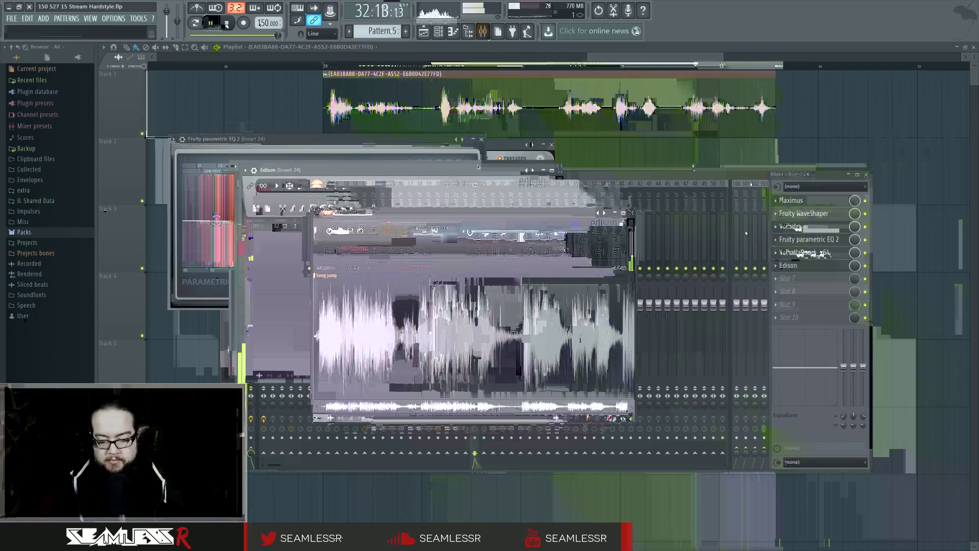
pyautogui.press('space')
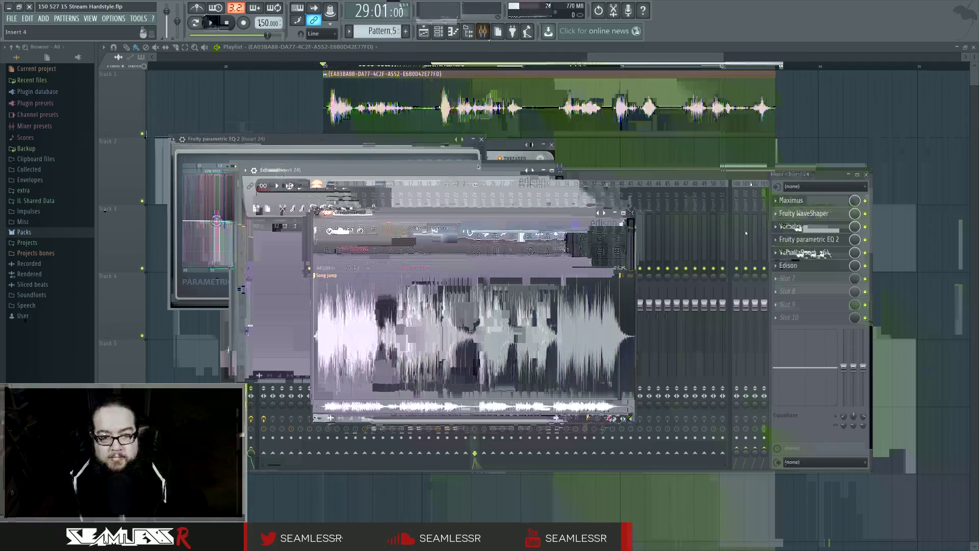
pyautogui.click(388, 230)
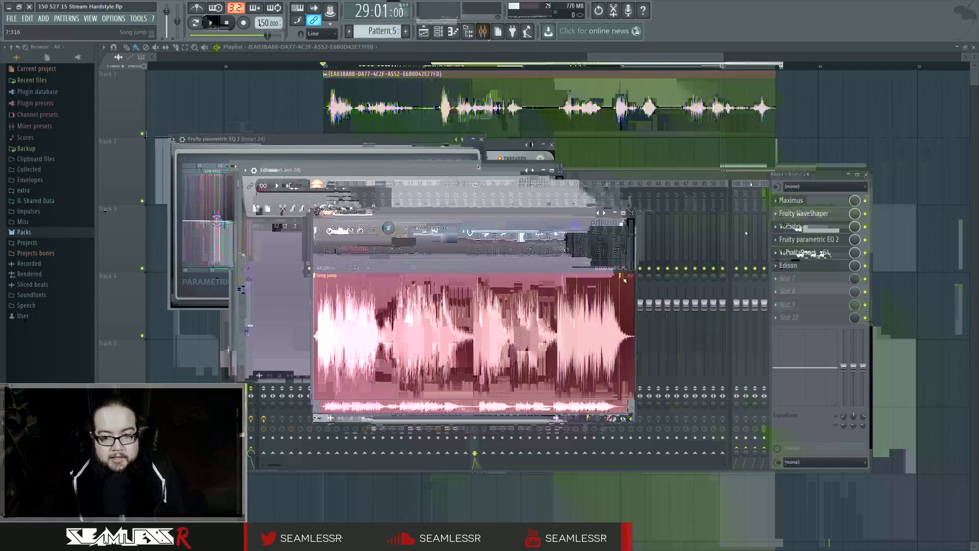
pyautogui.doubleClick(625, 280)
pyautogui.press('Delete')
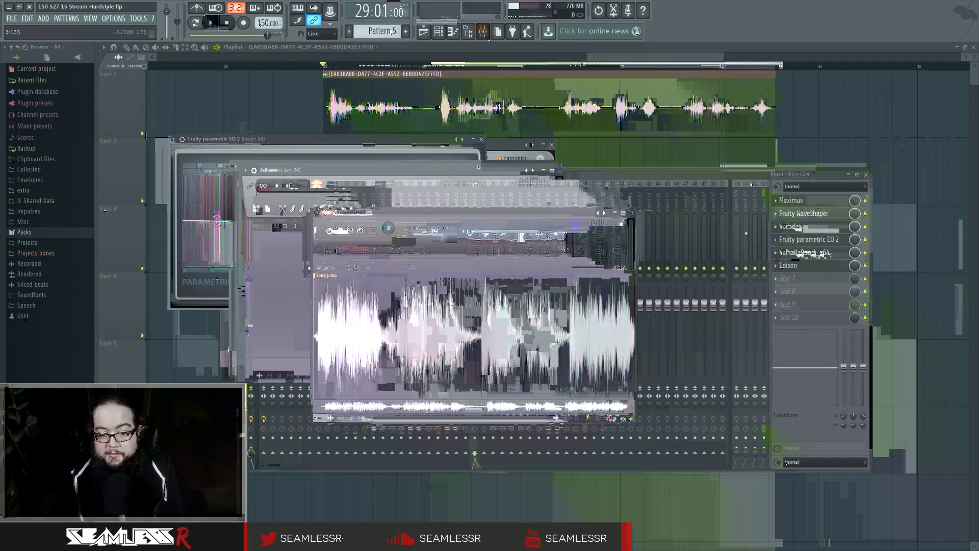
# Step: Add Harmor as a new instrument and load the Edison vocal recording into its image resynthesis section
pyautogui.middleClick(680, 31)
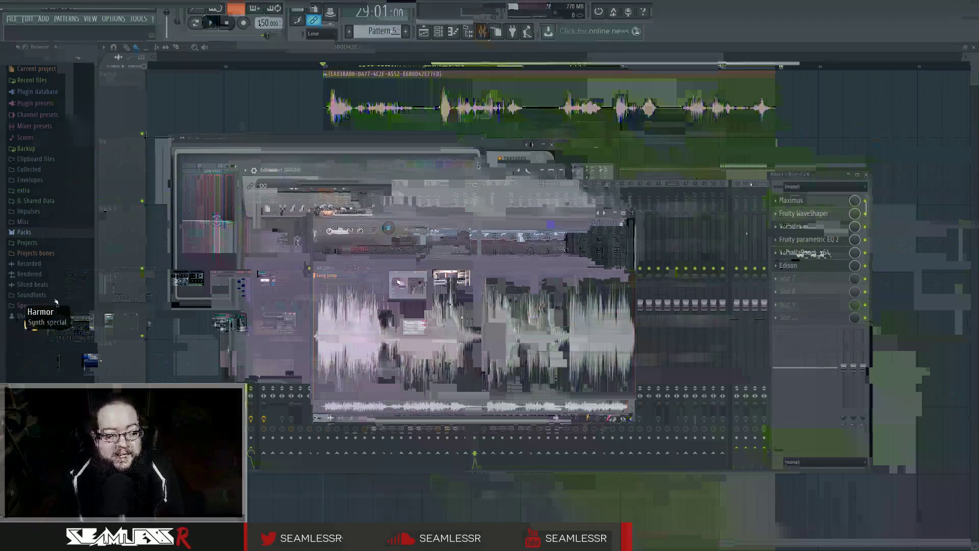
pyautogui.moveTo(37, 289); pyautogui.dragTo(777, 38)
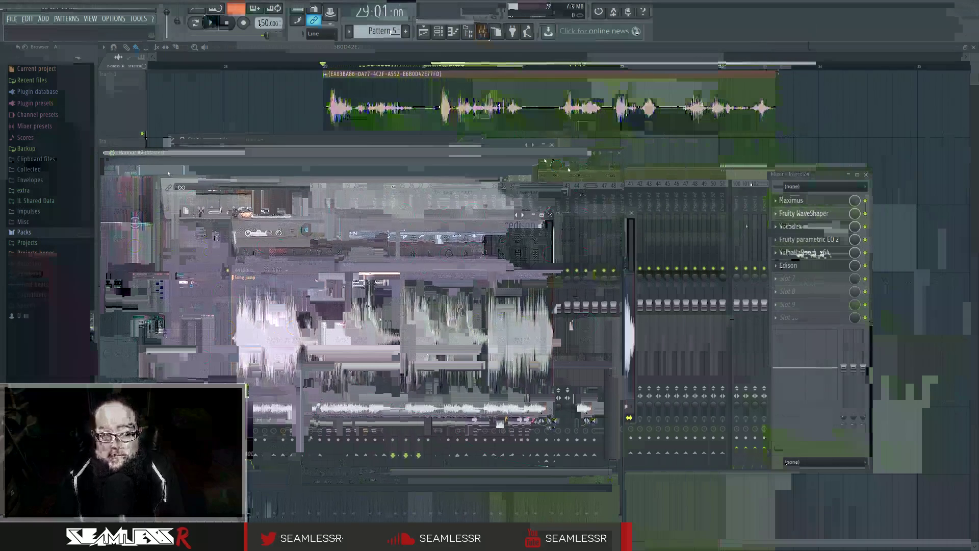
pyautogui.moveTo(330, 141); pyautogui.dragTo(309, 76)
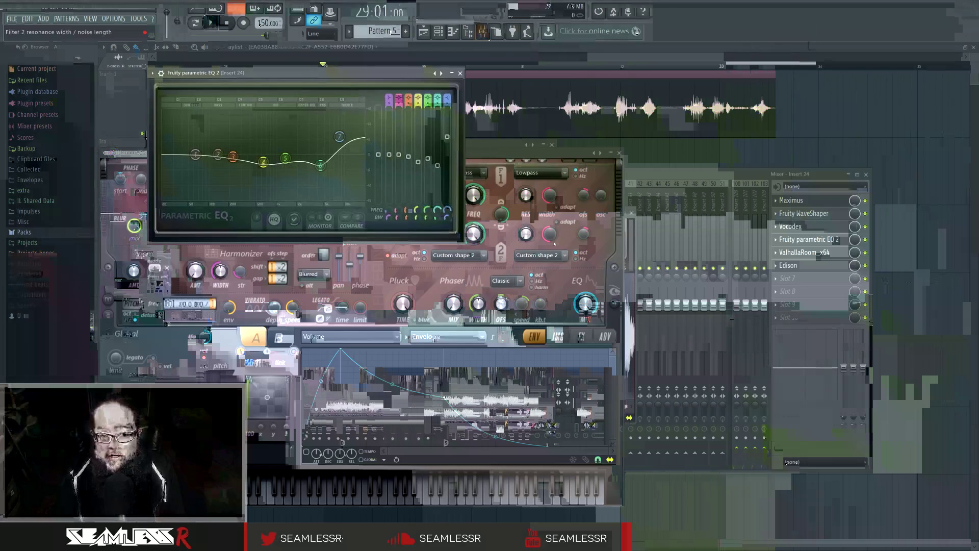
pyautogui.click(635, 263)
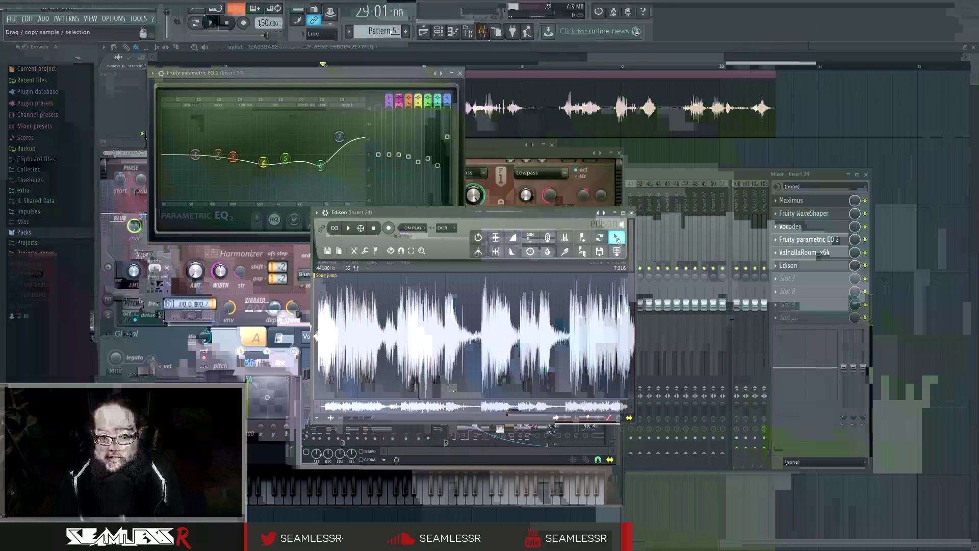
pyautogui.click(615, 213)
pyautogui.moveTo(528, 341); pyautogui.dragTo(557, 338)
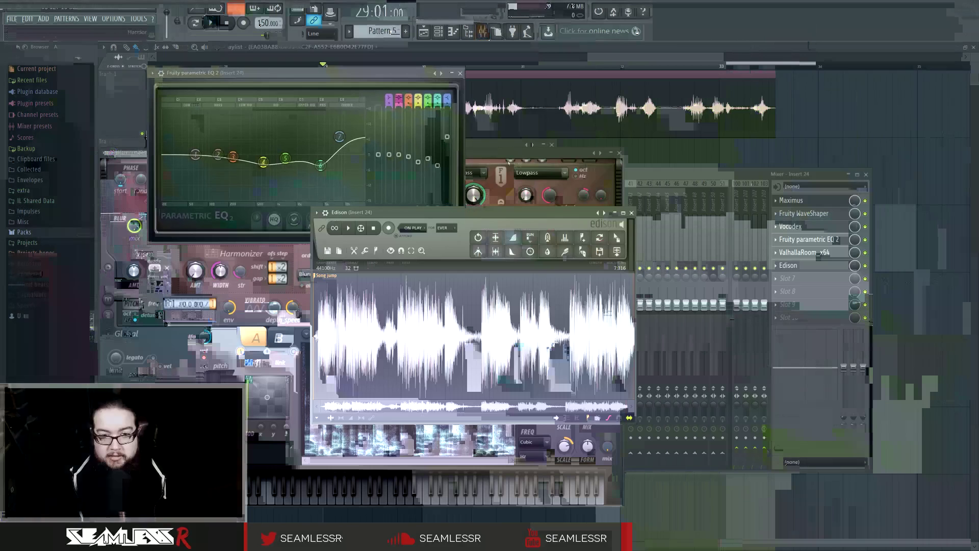
pyautogui.moveTo(524, 154); pyautogui.dragTo(610, 131)
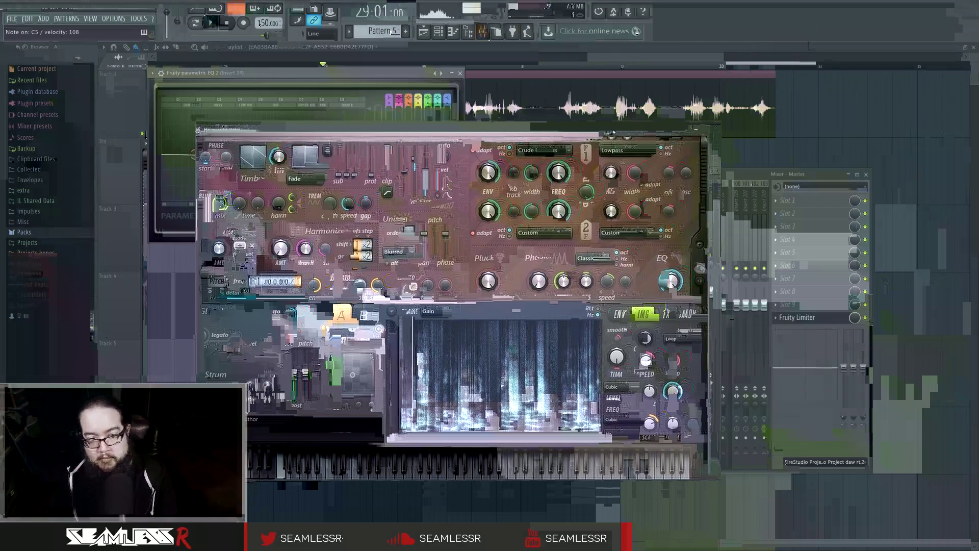
# Step: Set Harmor's resynthesis method to High precision and its performance precision to Perfect
pyautogui.click(700, 318)
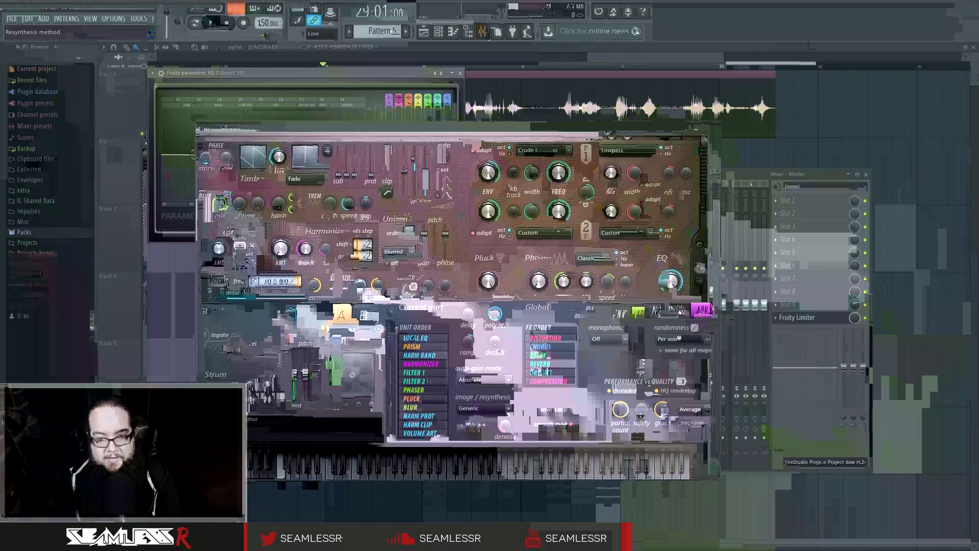
pyautogui.click(499, 408)
pyautogui.click(480, 422)
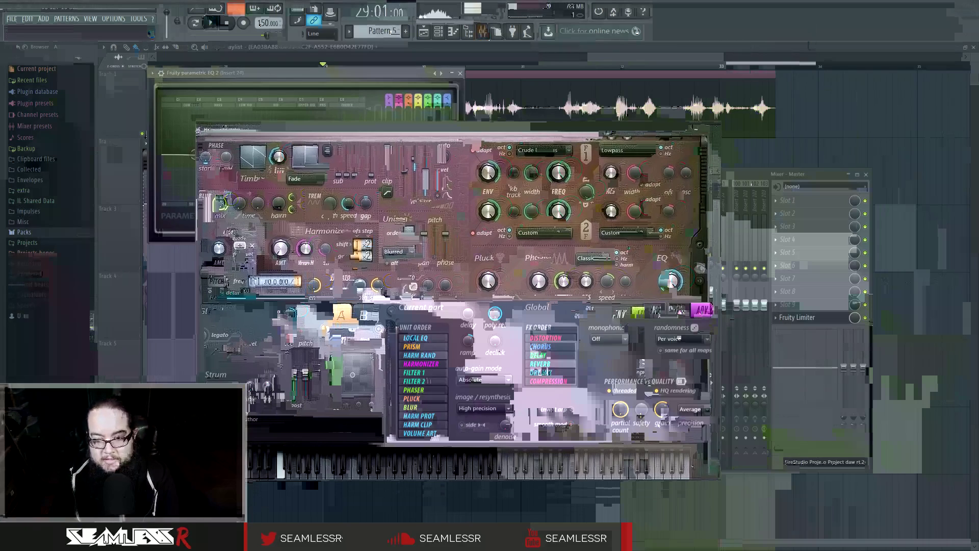
pyautogui.click(689, 440)
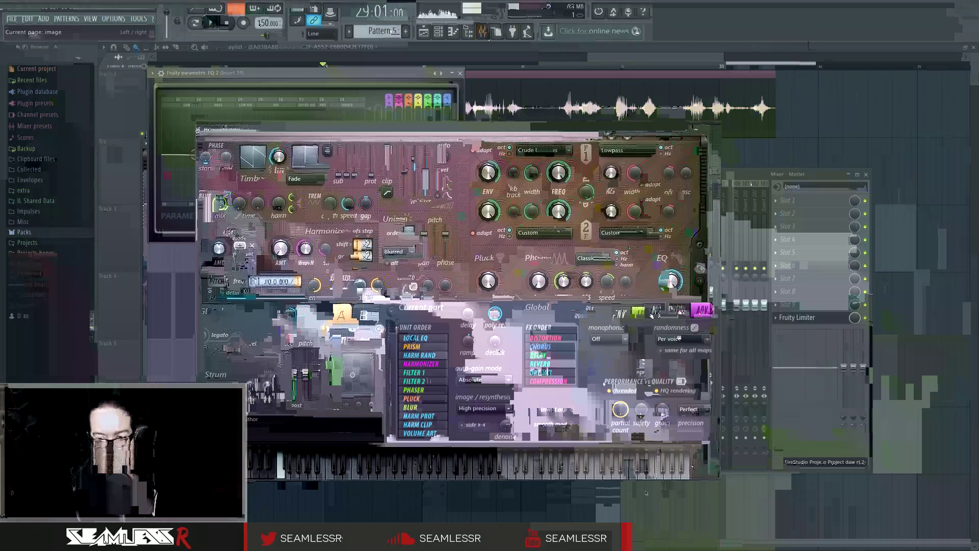
# Step: Return to Harmor's image page, show the visualizer, and lower the unison phase while playing a note
pyautogui.click(658, 312)
pyautogui.click(713, 282)
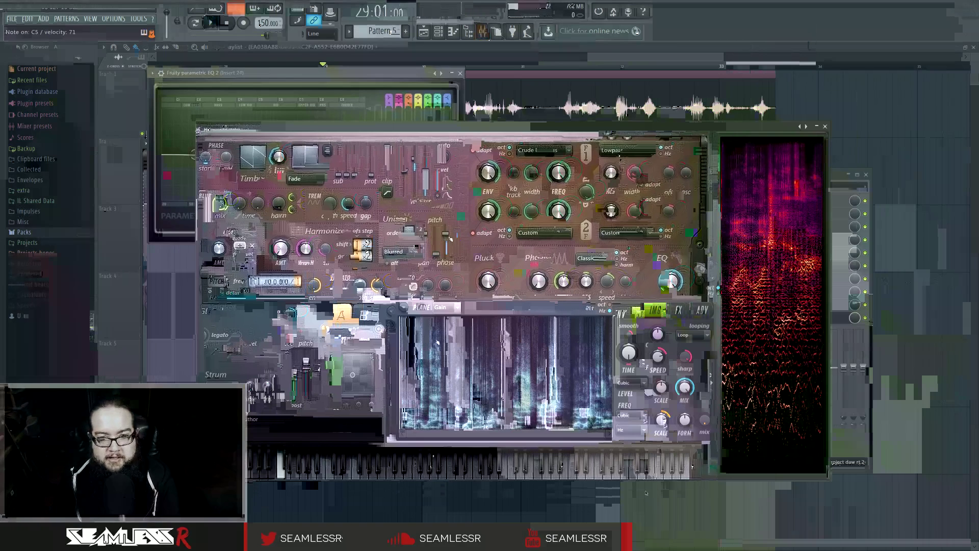
pyautogui.moveTo(449, 237); pyautogui.dragTo(450, 254)
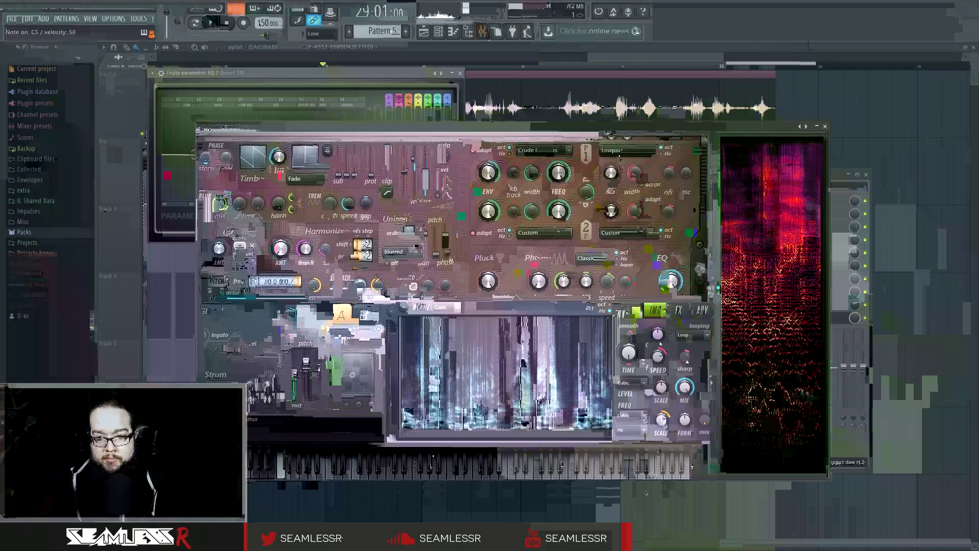
# Step: Raise the image sharpness to 100% transients + phasiness and experiment with the image frequency controls while holding C5
pyautogui.moveTo(687, 362); pyautogui.dragTo(687, 359)
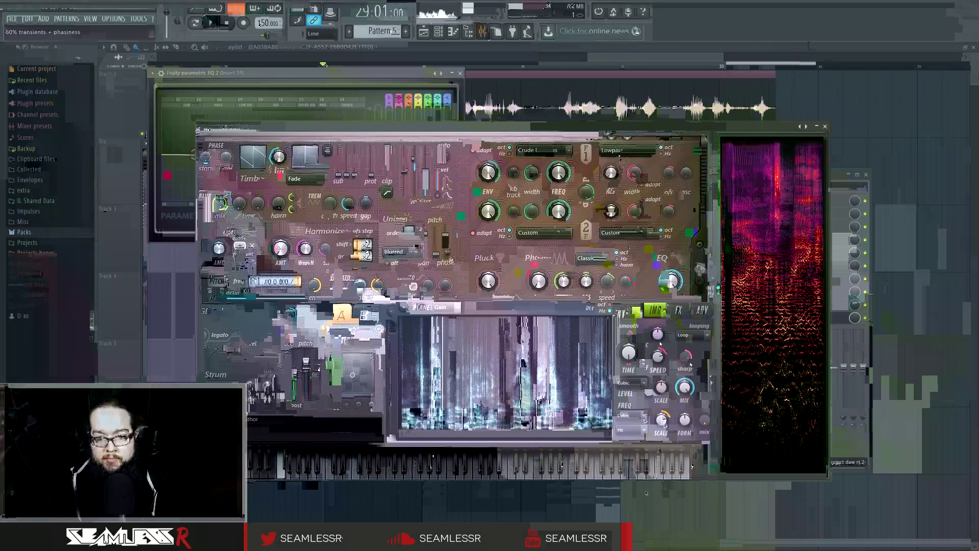
pyautogui.moveTo(667, 433); pyautogui.dragTo(665, 424)
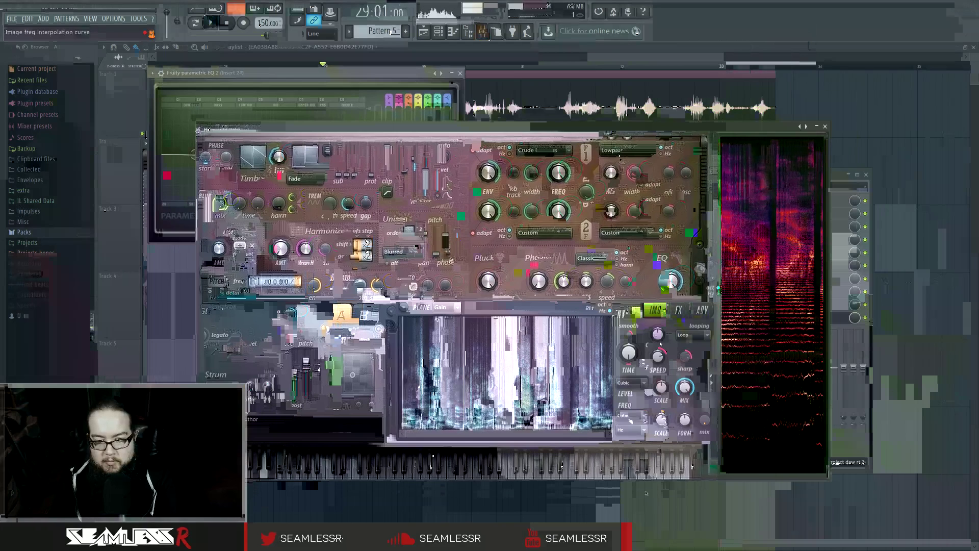
pyautogui.moveTo(705, 421); pyautogui.dragTo(704, 409)
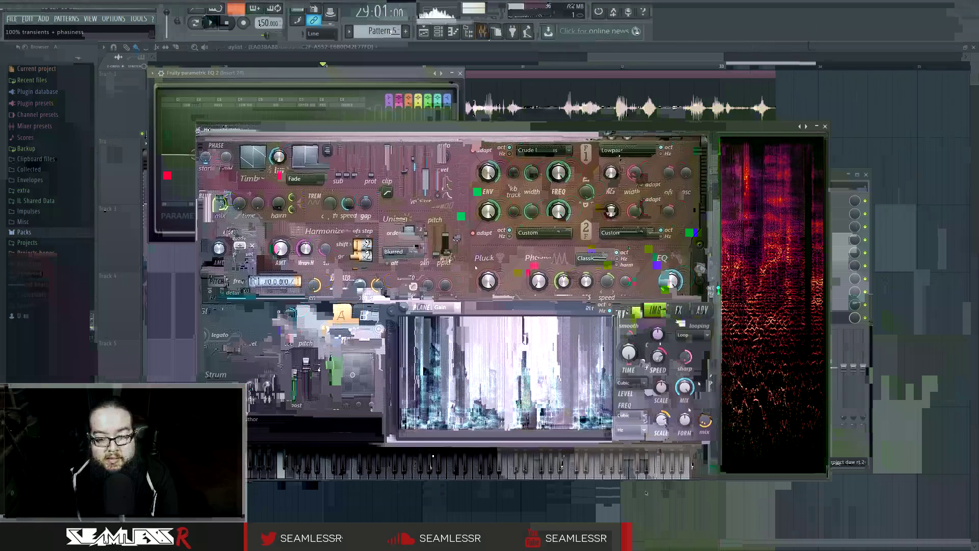
# Step: Select a different shaping target in Harmor's envelope editor and draw a sharp dip at about +6.667 octaves in its curve
pyautogui.click(634, 313)
pyautogui.click(487, 317)
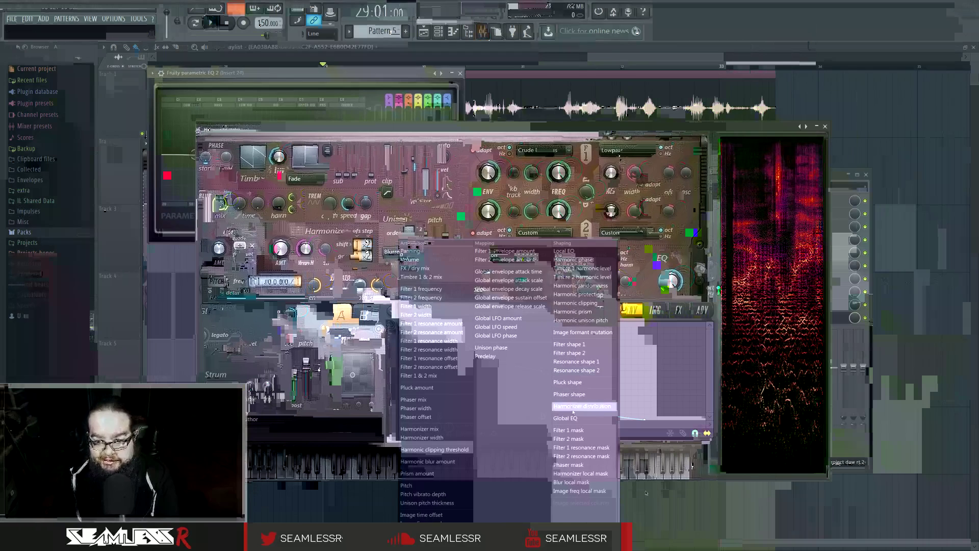
pyautogui.click(614, 341)
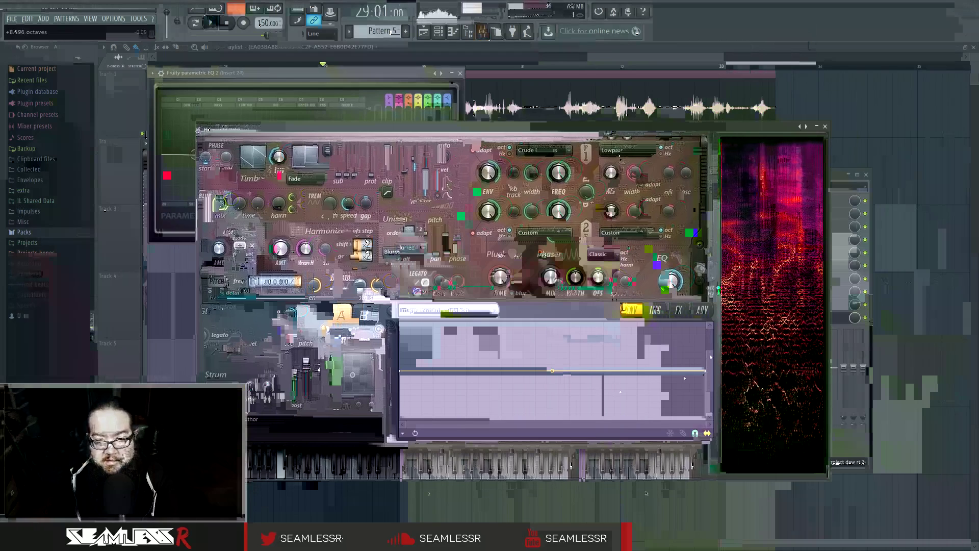
pyautogui.moveTo(622, 374); pyautogui.dragTo(633, 406)
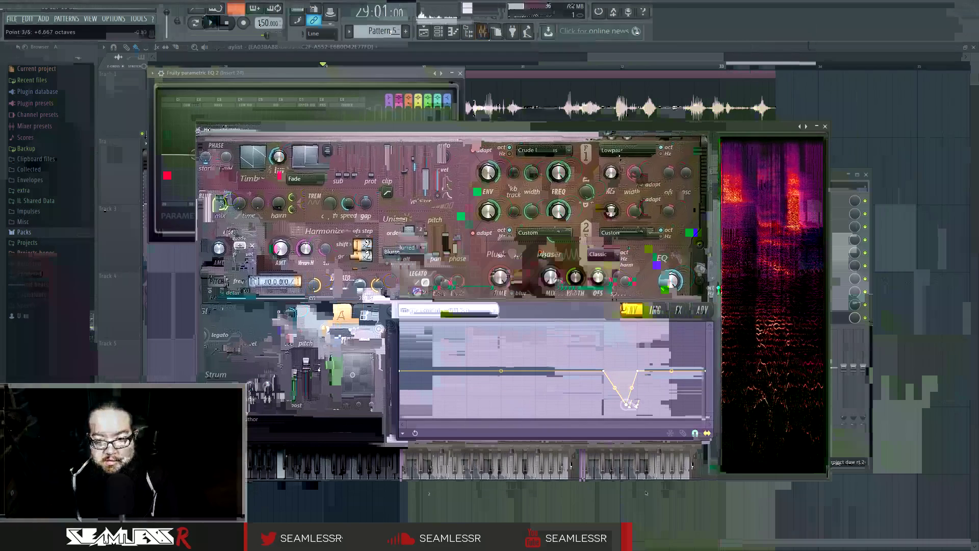
# Step: Extend Harmor's shaping curve with a slight sag near +5.357 octaves, a sharp peak before the dip, and a rise around +8.000 octaves
pyautogui.rightClick(570, 349)
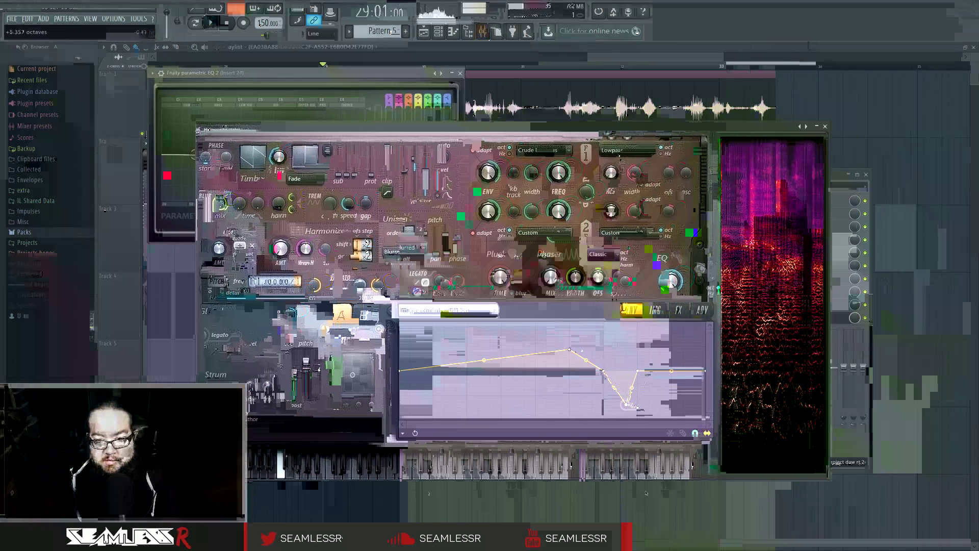
pyautogui.moveTo(570, 350); pyautogui.dragTo(570, 376)
pyautogui.rightClick(671, 350)
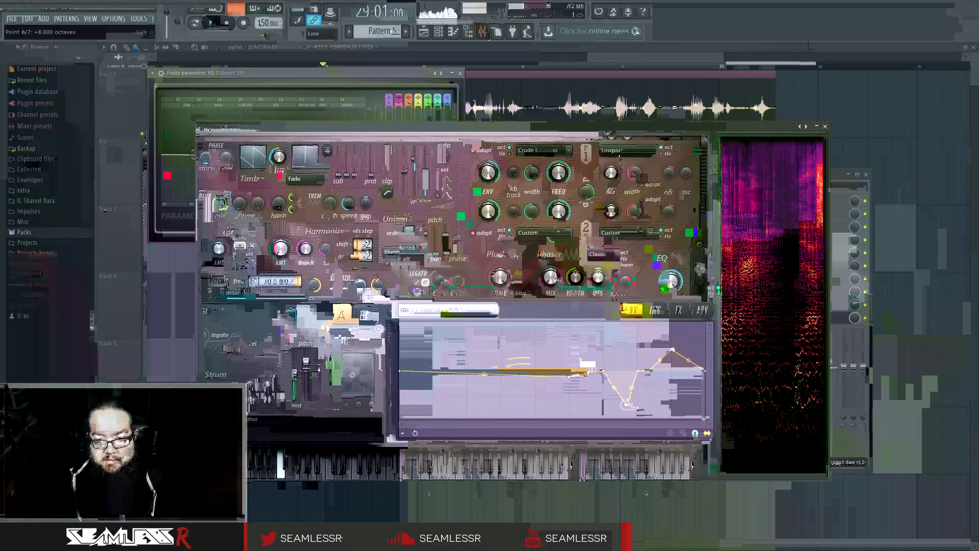
pyautogui.moveTo(672, 350); pyautogui.dragTo(672, 361)
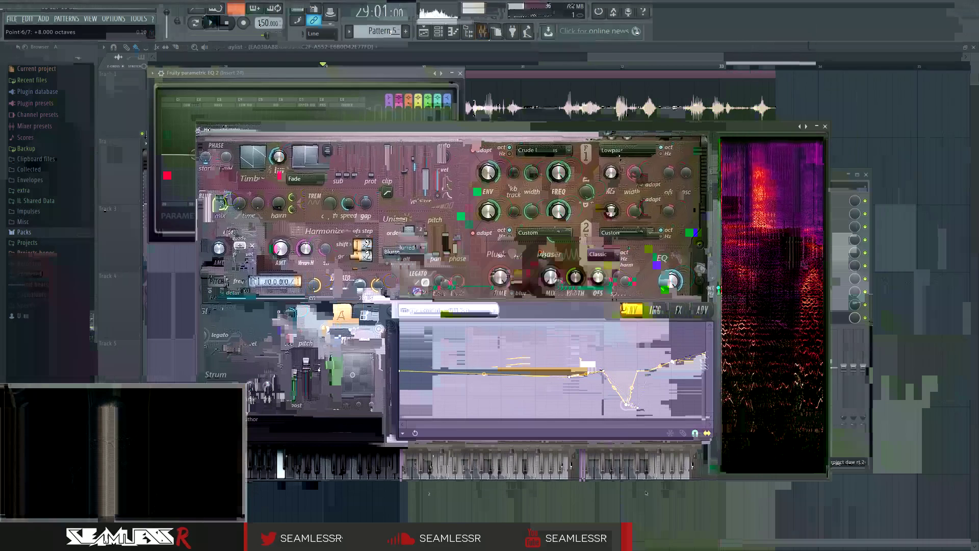
pyautogui.rightClick(616, 347)
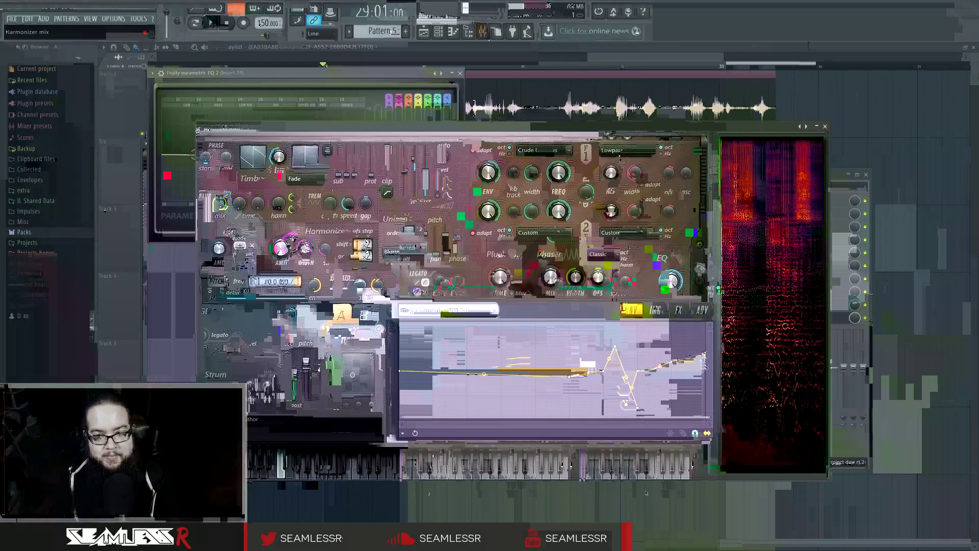
# Step: Adjust the Harmonizer mix and the image frequency scale while auditioning notes, and return to Harmor's envelope page
pyautogui.moveTo(282, 248); pyautogui.dragTo(282, 278)
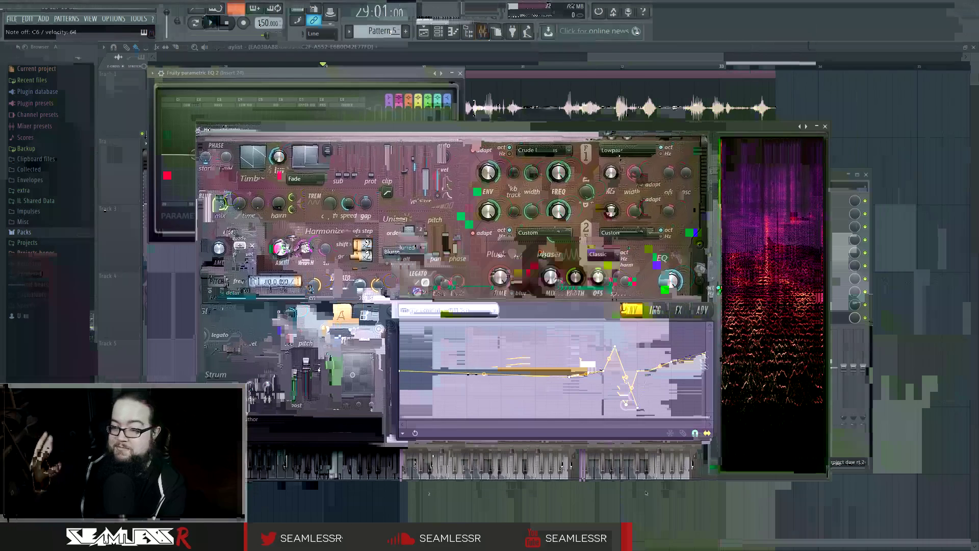
pyautogui.click(655, 310)
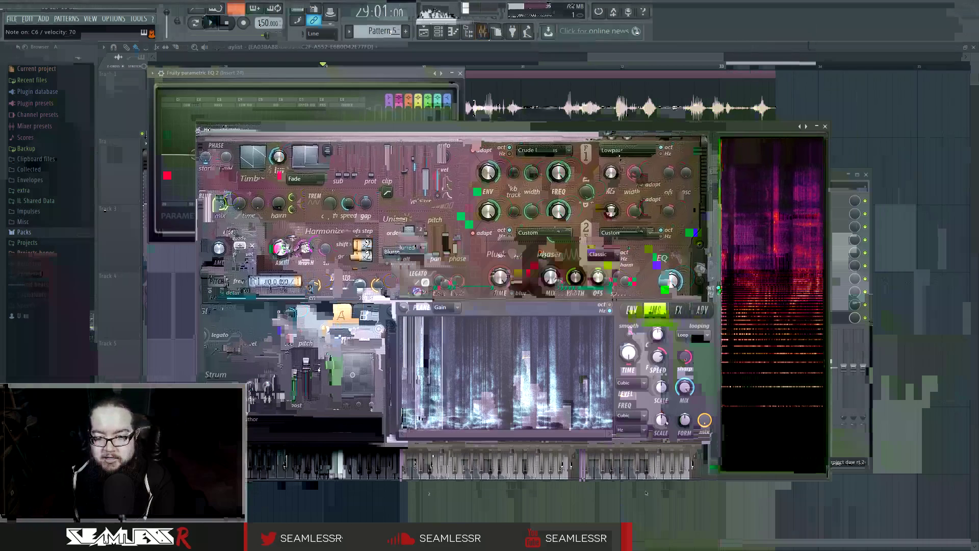
pyautogui.moveTo(666, 421); pyautogui.dragTo(668, 424)
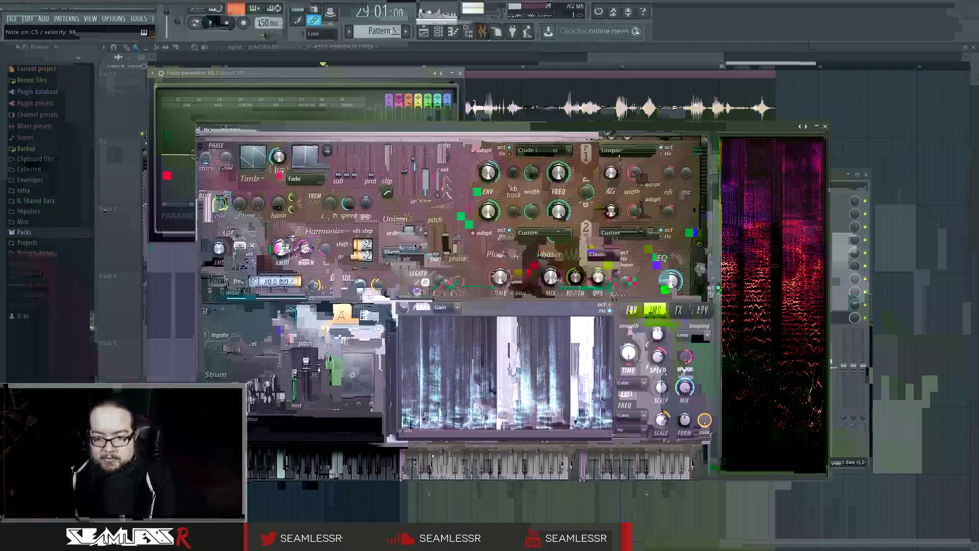
pyautogui.click(702, 309)
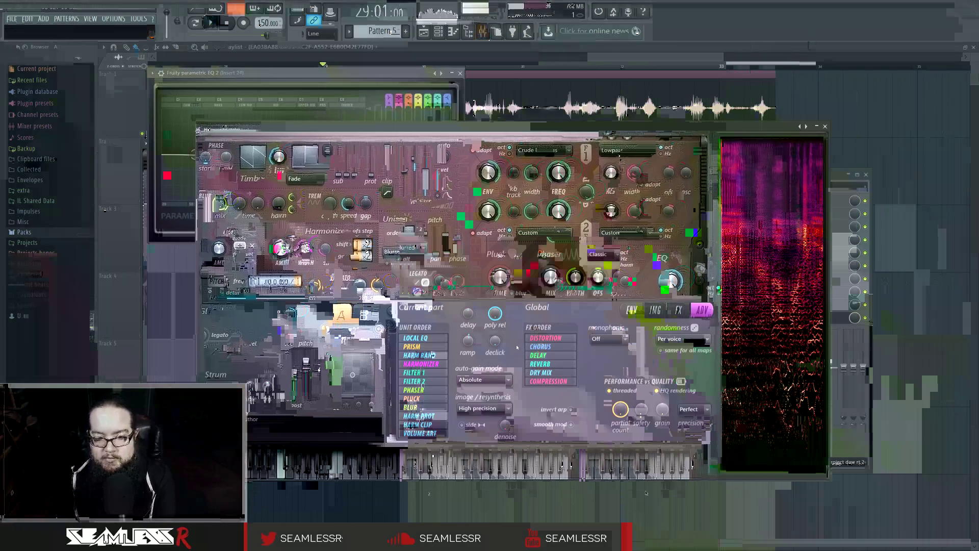
pyautogui.click(632, 309)
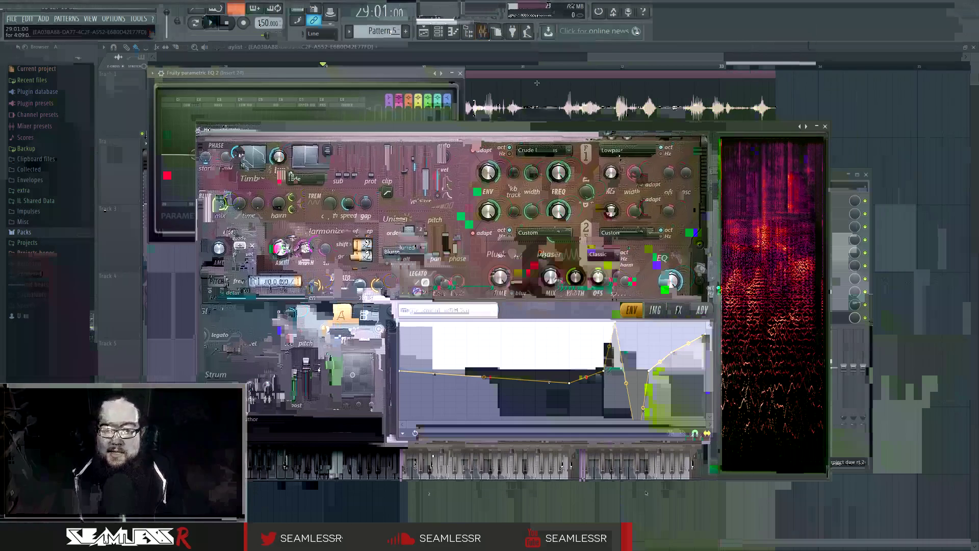
# Step: Clear the plugin windows away and play the arrangement from around bar 17 in the playlist
pyautogui.moveTo(536, 130); pyautogui.dragTo(536, 155)
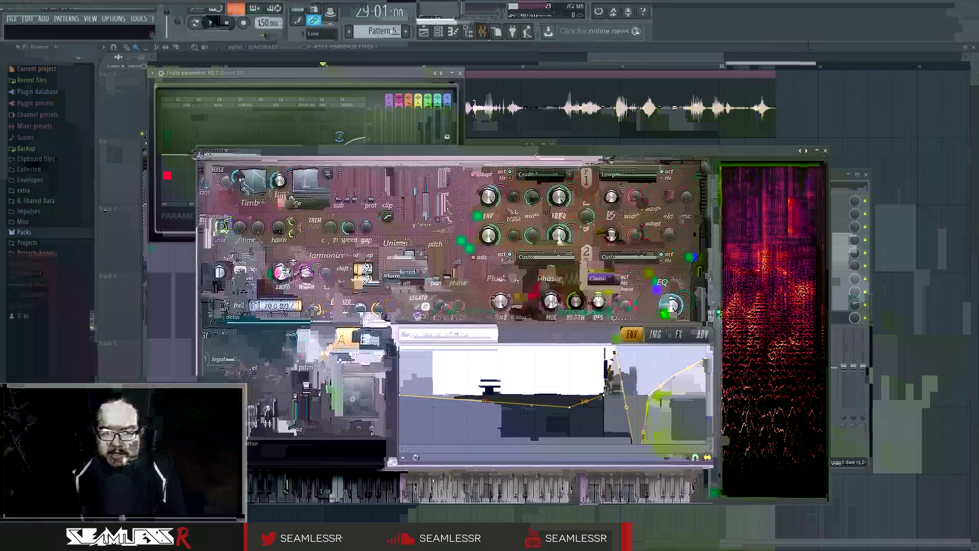
pyautogui.moveTo(464, 156); pyautogui.dragTo(467, 157)
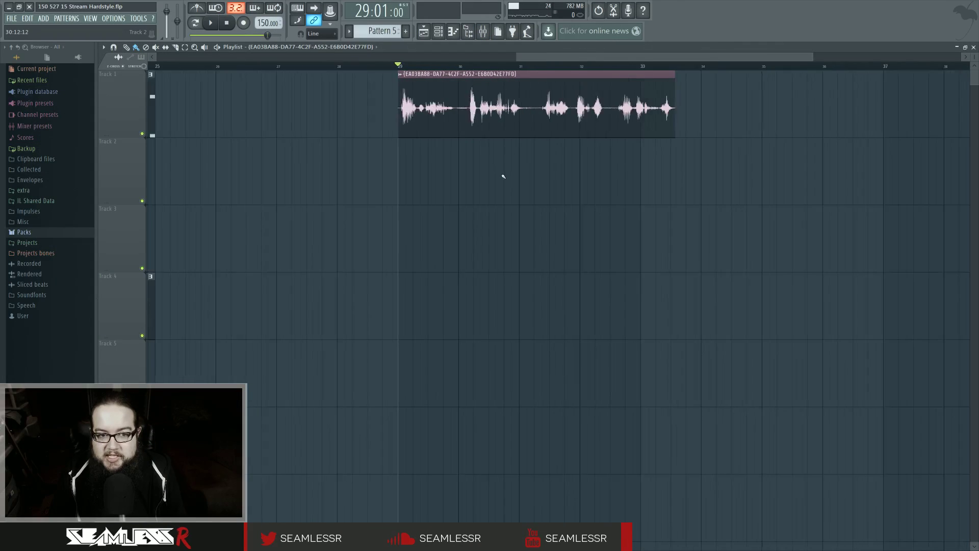
pyautogui.scroll(-5, 504, 176)
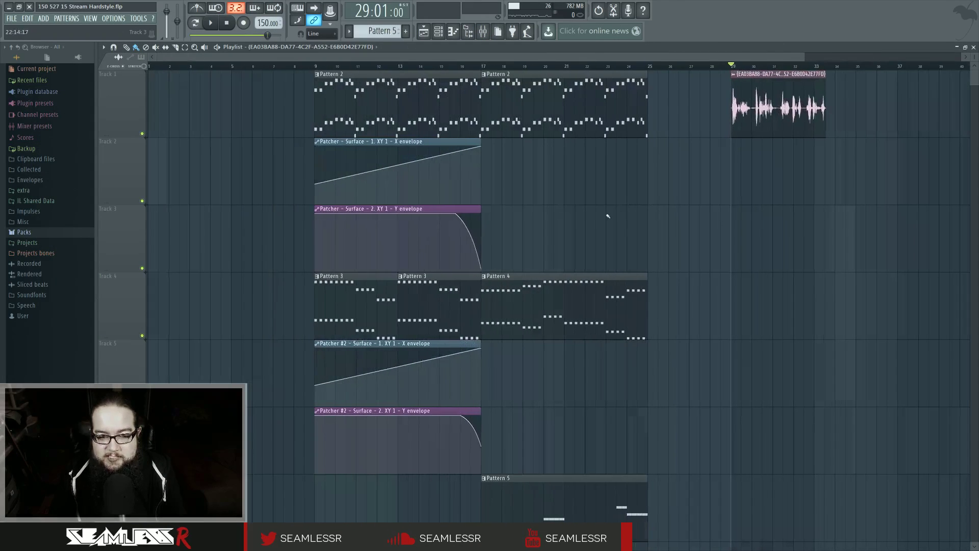
pyautogui.scroll(-1, 622, 217)
pyautogui.scroll(1, 637, 216)
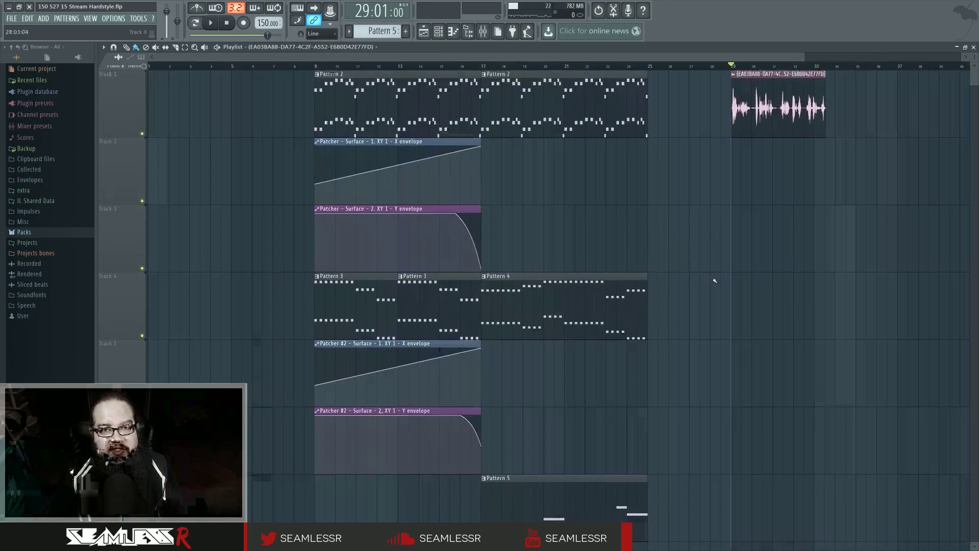
pyautogui.hscroll(-1, 743, 278)
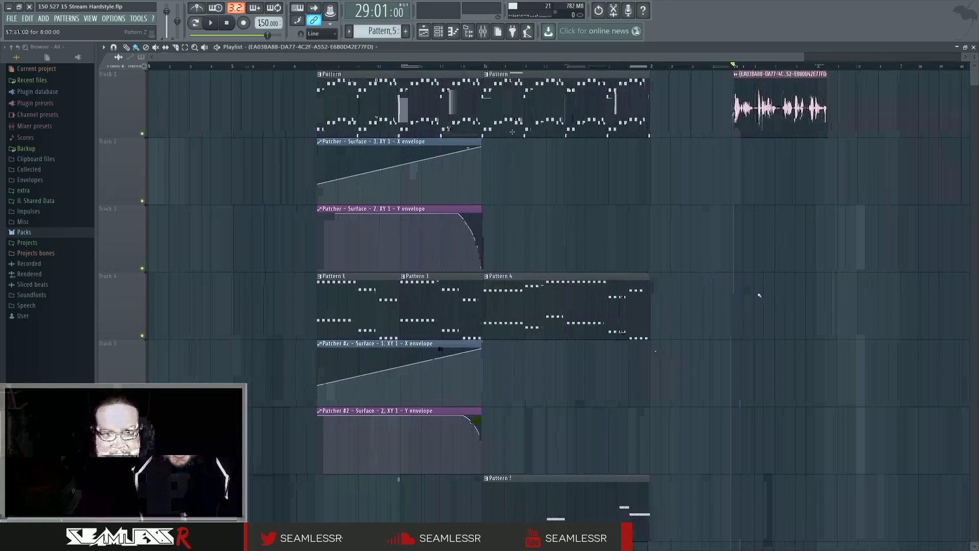
pyautogui.press('space')
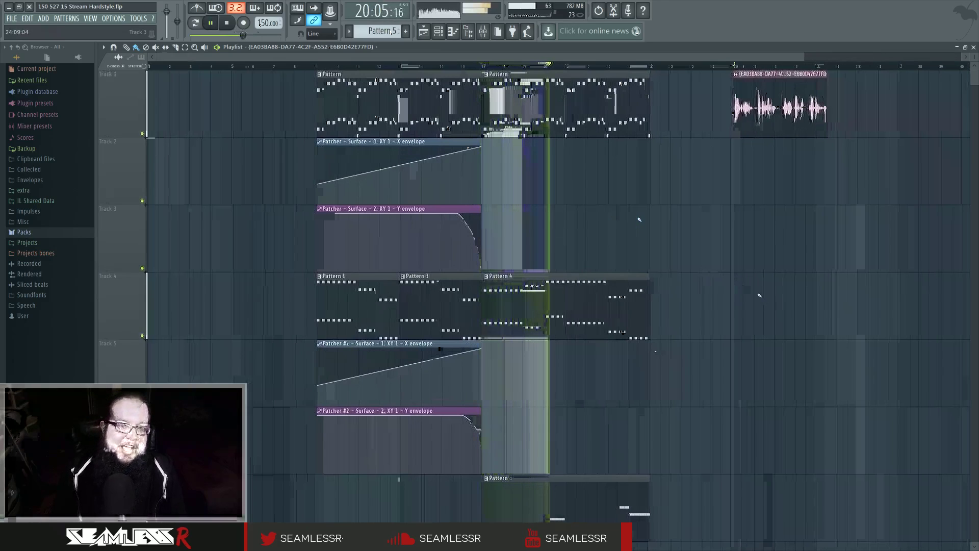
pyautogui.press('space')
# Step: Open Harmor #2, copy part A into part B, and switch on the option beneath part B's image/resynthesis method
pyautogui.click(489, 38)
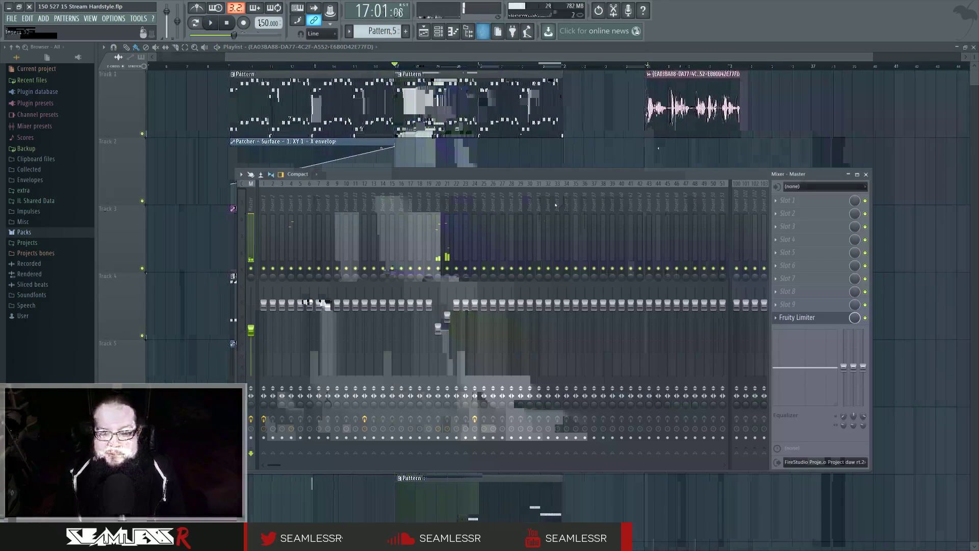
pyautogui.press('F6')
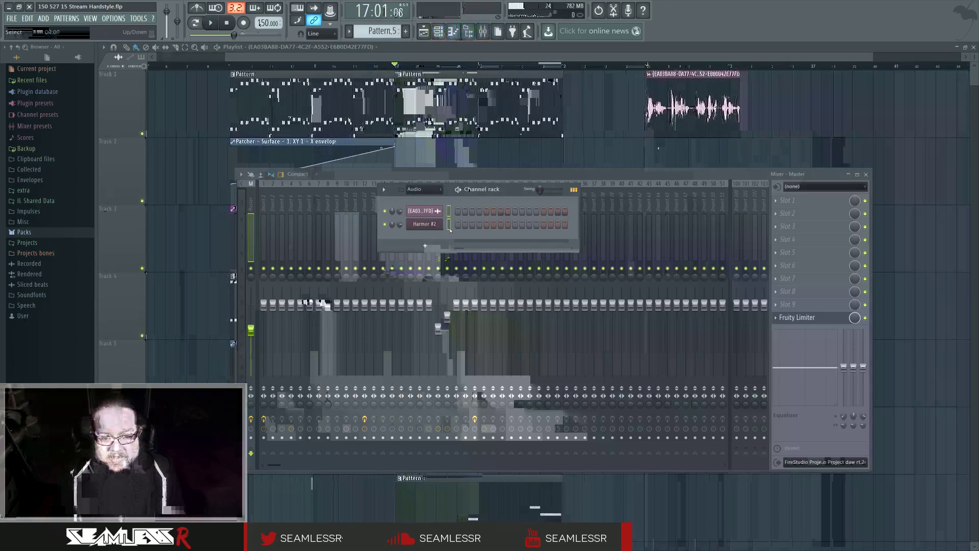
pyautogui.click(424, 224)
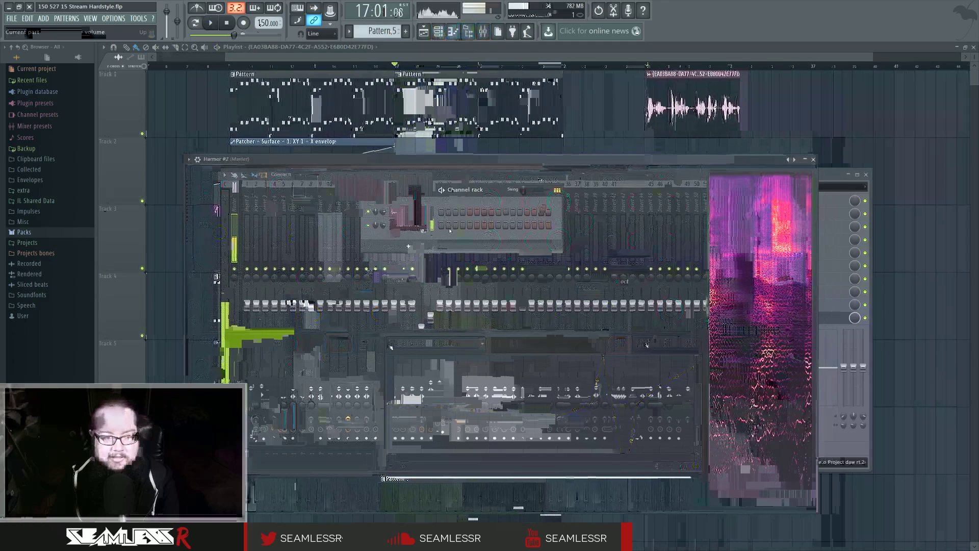
pyautogui.click(193, 339)
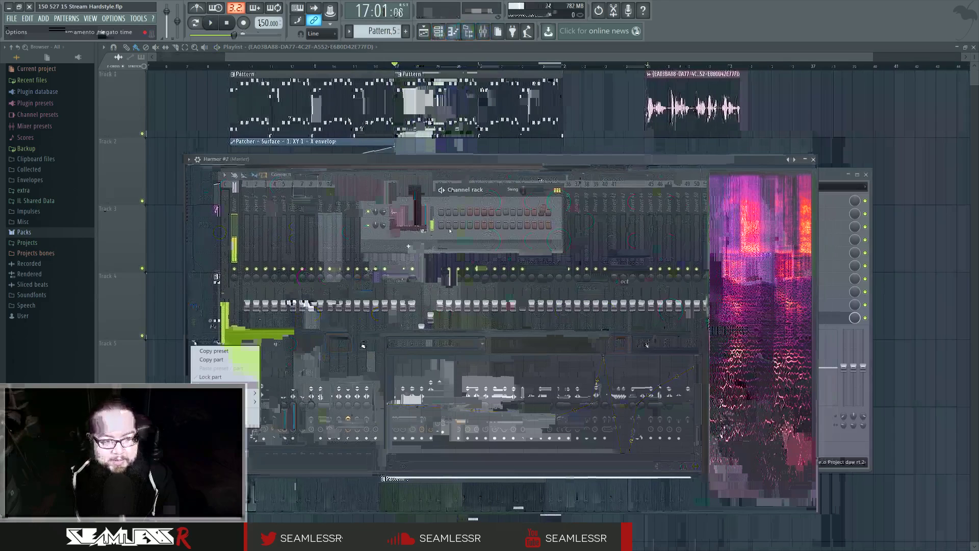
pyautogui.click(217, 360)
pyautogui.click(193, 339)
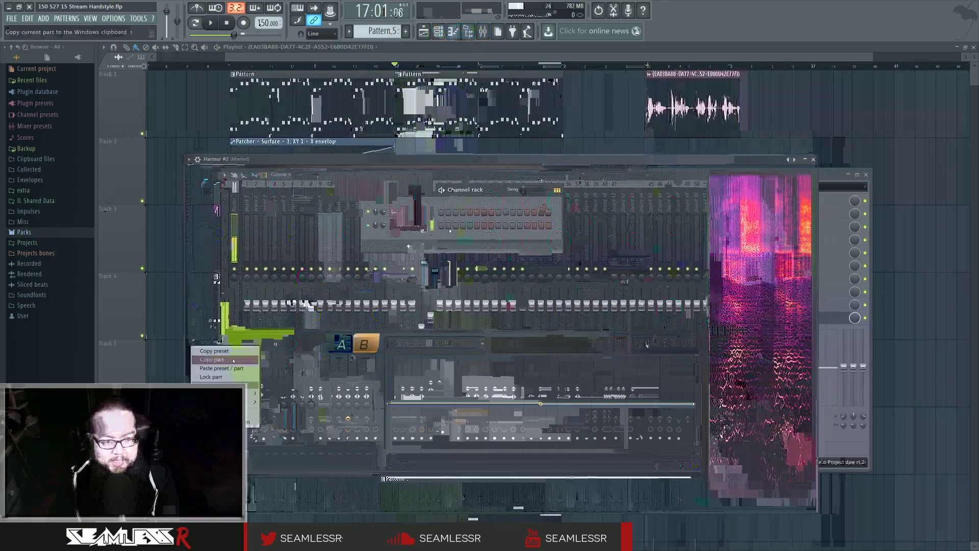
pyautogui.click(231, 377)
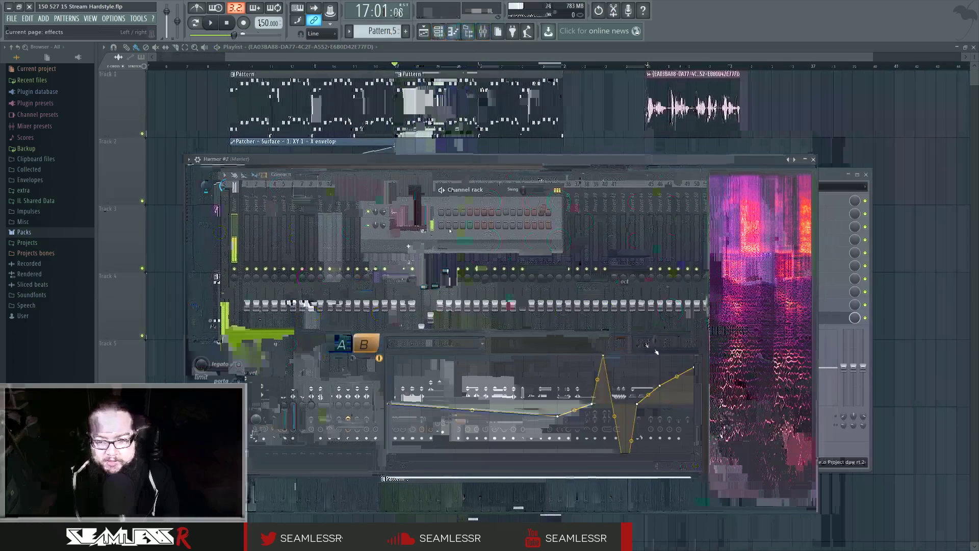
pyautogui.click(454, 459)
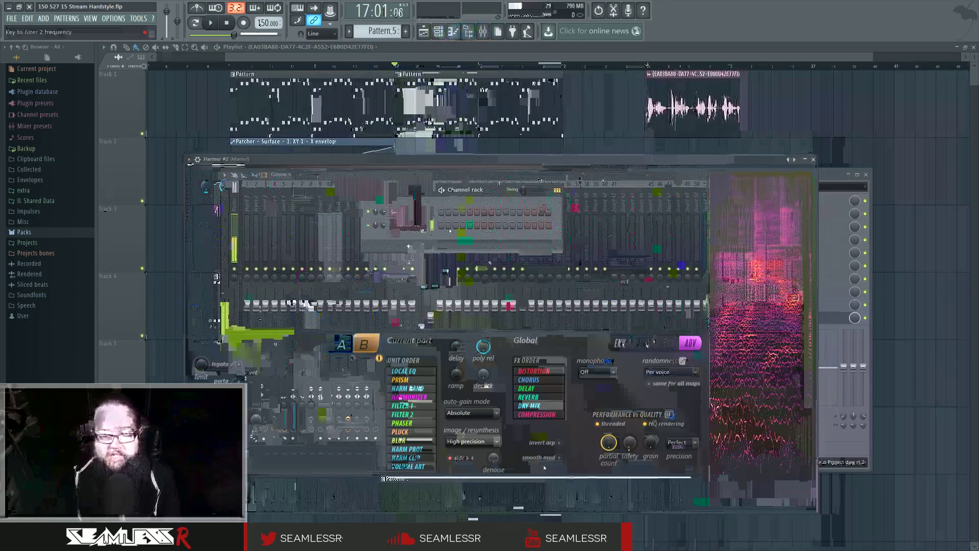
# Step: Audition and close Harmor #2, and load Edison into slot 1 of the master mixer track
pyautogui.click(814, 159)
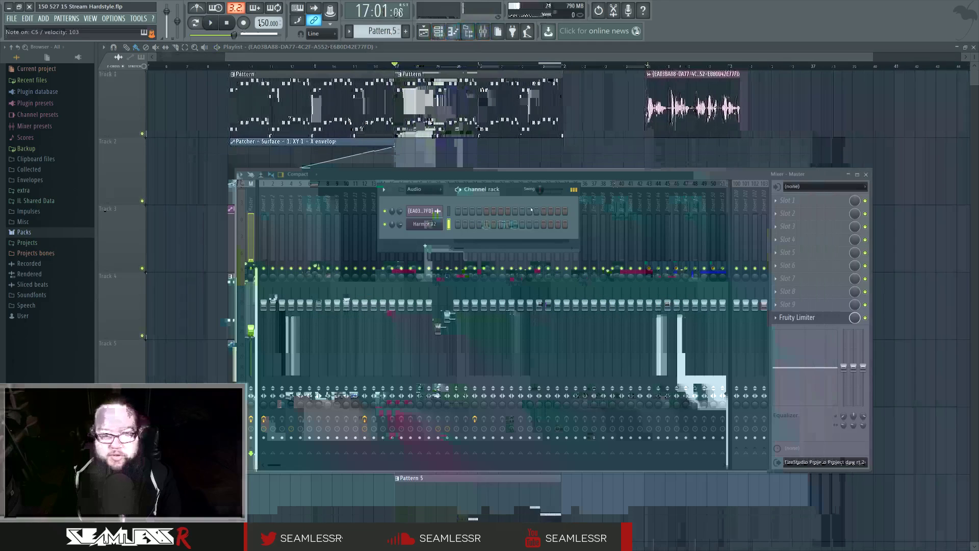
pyautogui.click(430, 225)
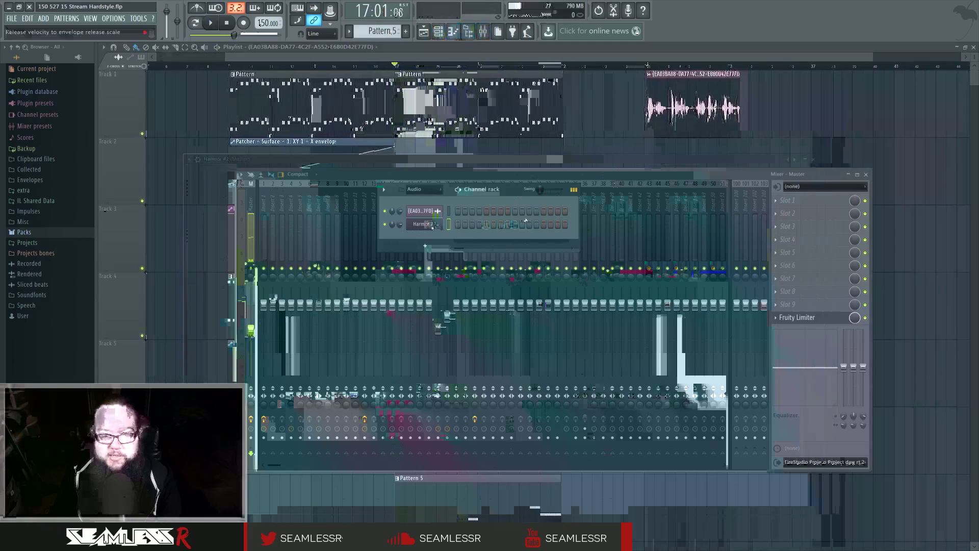
pyautogui.click(825, 176)
pyautogui.click(786, 199)
pyautogui.moveTo(790, 212)
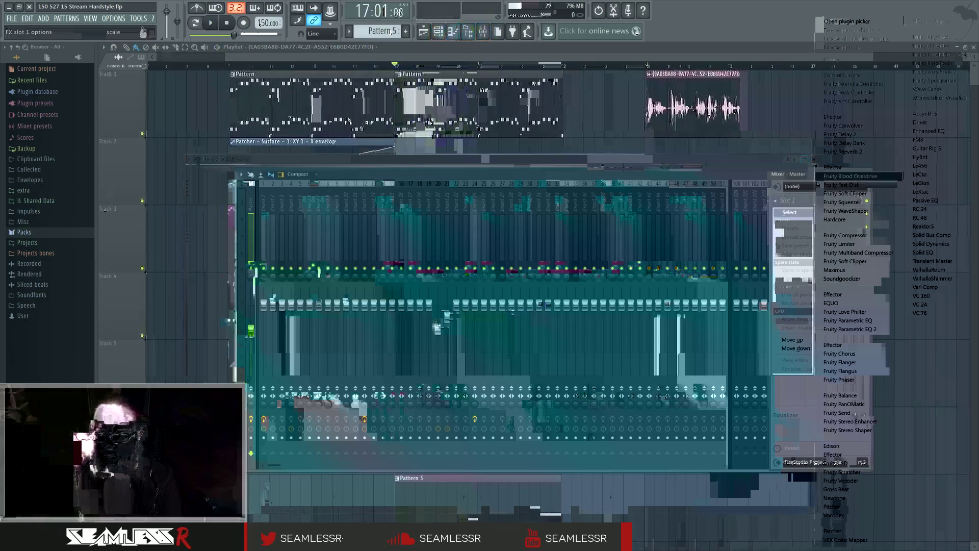
pyautogui.click(834, 446)
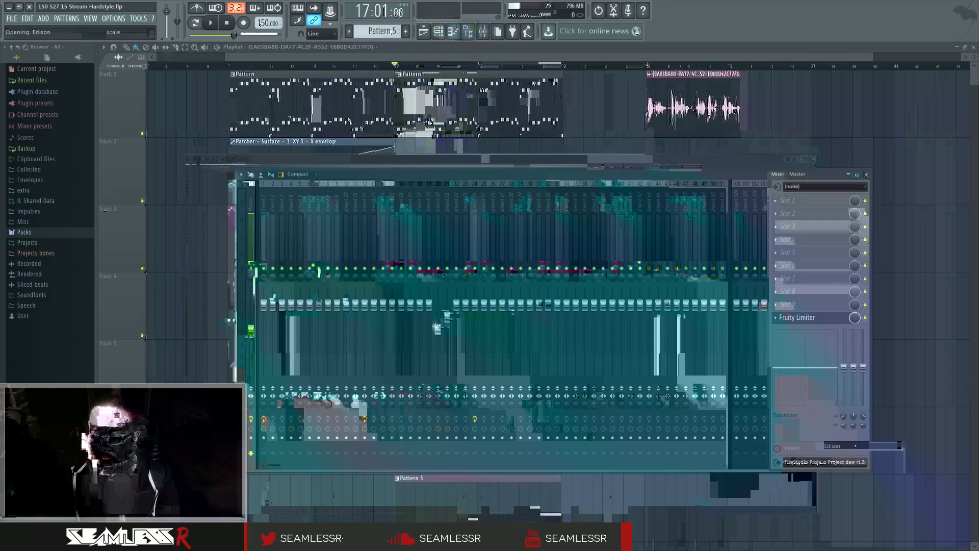
# Step: Set Edison's recording duration to Forever and its recording start mode to Now
pyautogui.click(259, 109)
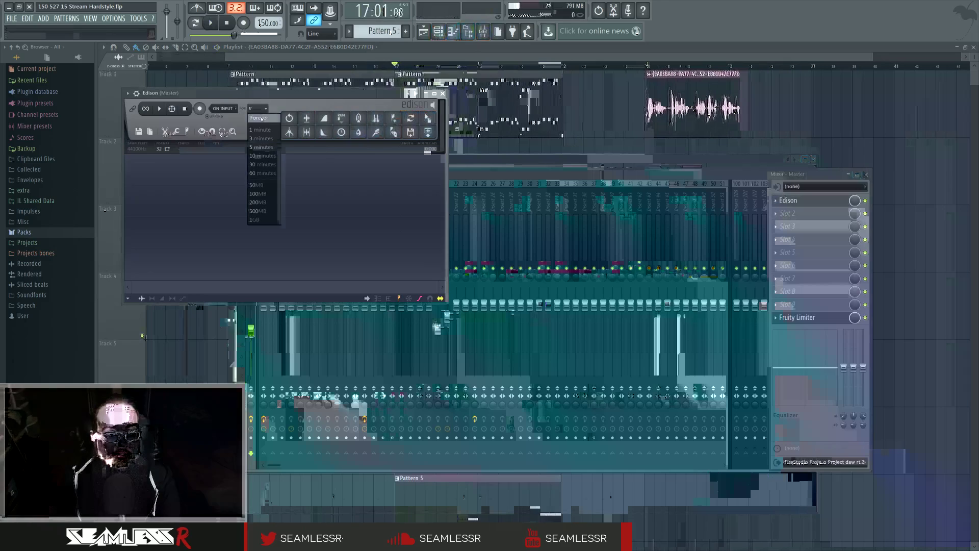
pyautogui.click(259, 118)
pyautogui.click(223, 109)
pyautogui.click(222, 118)
# Step: Record the Harmor vocal in Edison while playing C5, and send the recording to playlist track 1
pyautogui.click(438, 32)
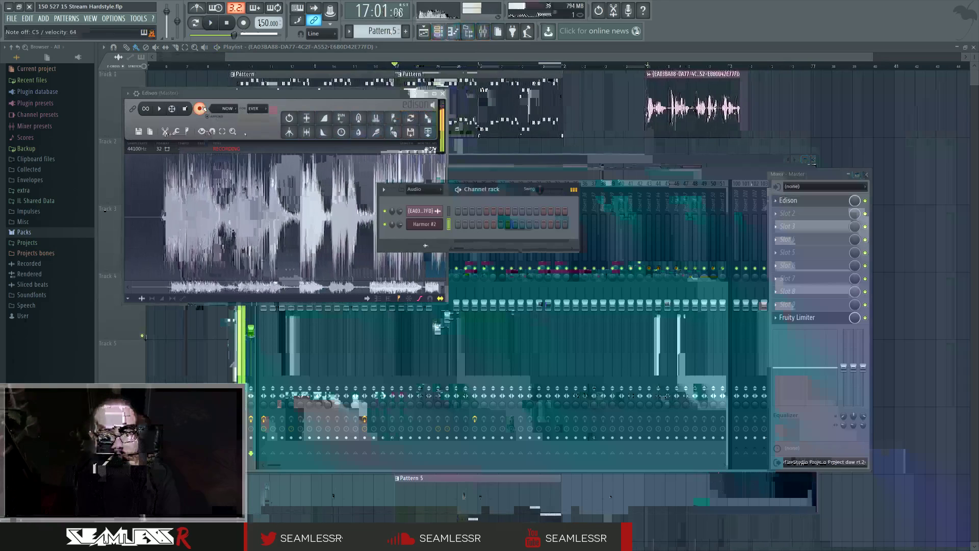
pyautogui.click(201, 108)
pyautogui.click(428, 132)
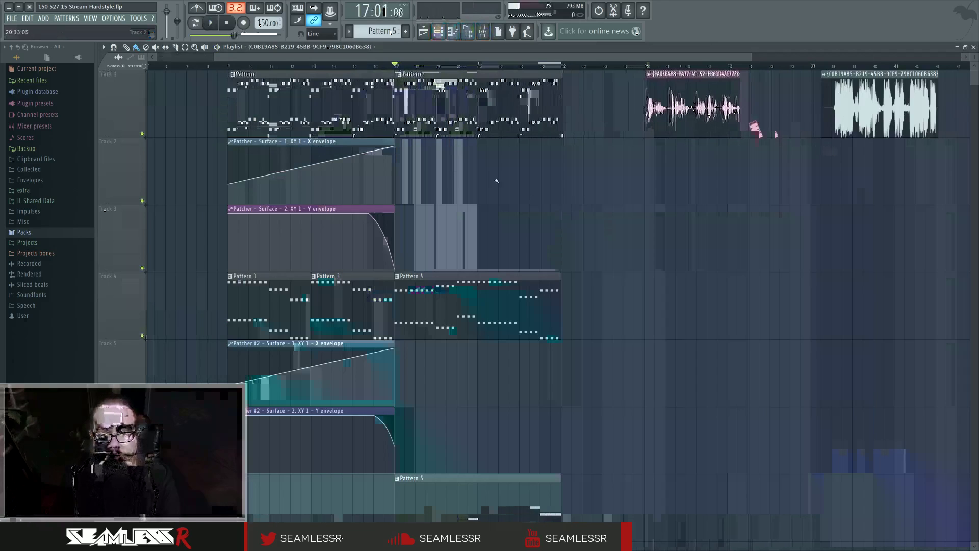
pyautogui.moveTo(816, 230); pyautogui.dragTo(726, 228)
pyautogui.scroll(3, 859, 227)
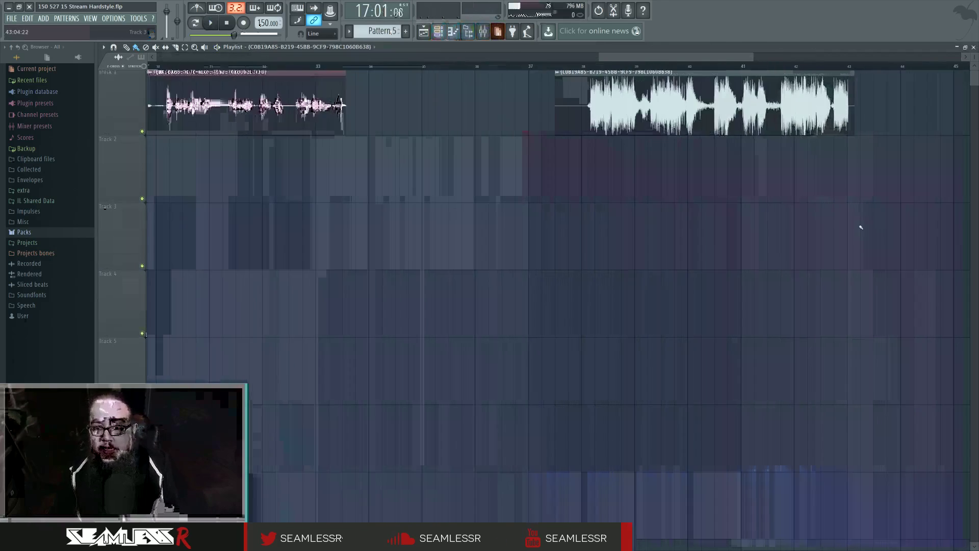
# Step: Audition the newly recorded vocal clip and reverse its sample in the clip's channel settings
pyautogui.click(432, 67)
pyautogui.press('space')
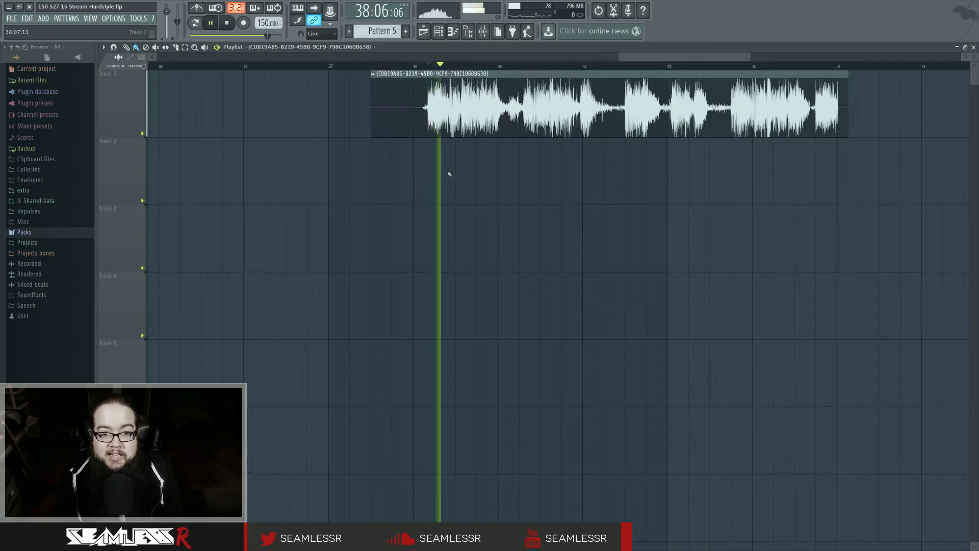
pyautogui.doubleClick(477, 94)
pyautogui.press('space')
pyautogui.click(252, 176)
pyautogui.click(467, 100)
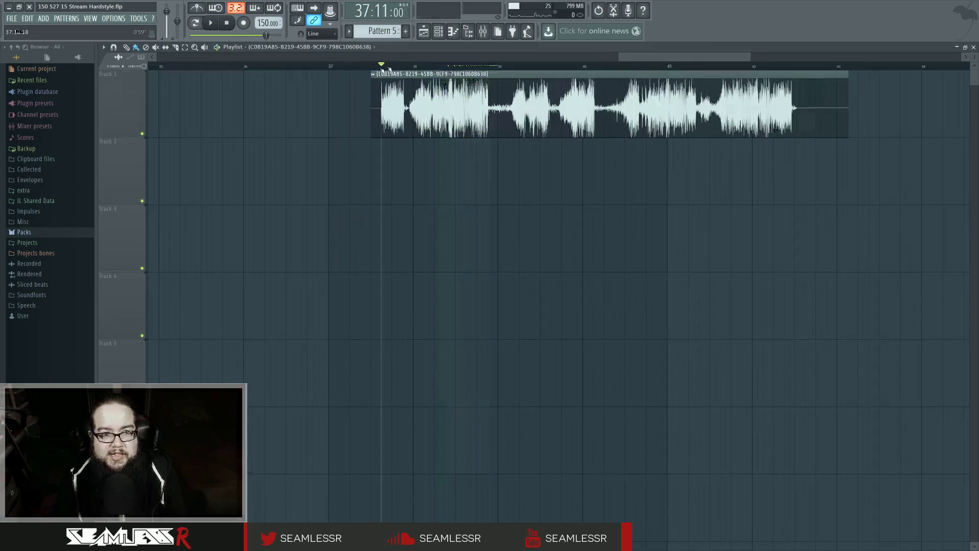
# Step: Play the reversed vocal clip from its beginning in the playlist and listen to the result
pyautogui.press('space')
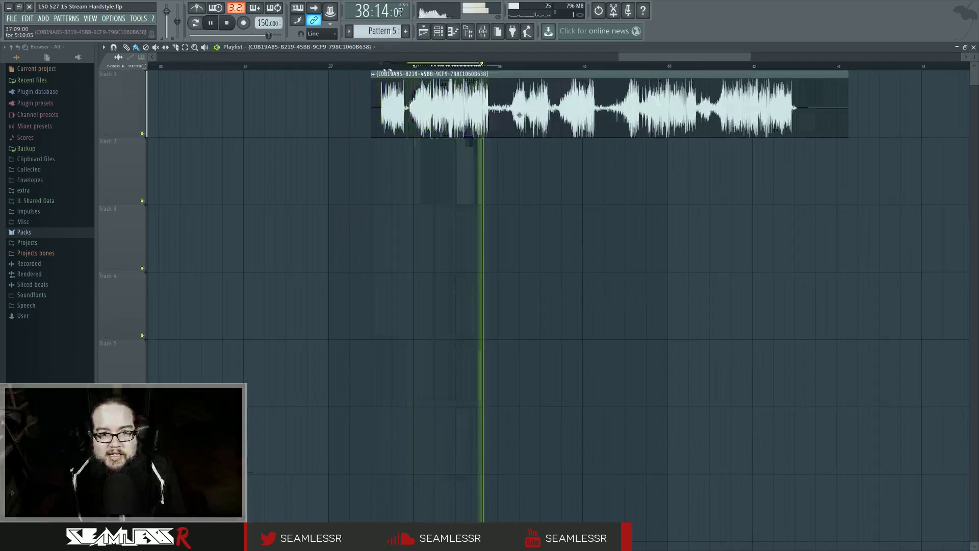
pyautogui.press('space')
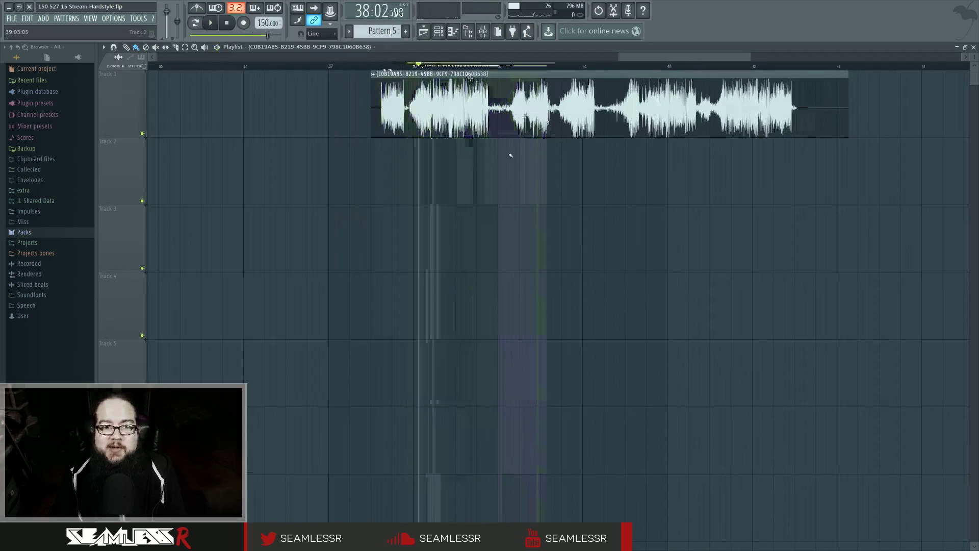
pyautogui.press('space')
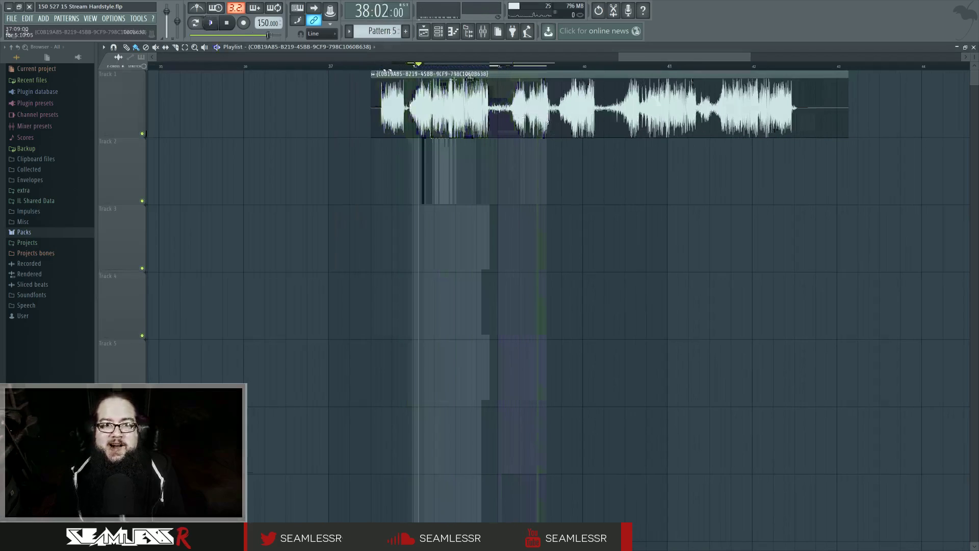
# Step: Replay the reversed vocal clip in the playlist from bar 38 to hear how it sounds
pyautogui.press('space')
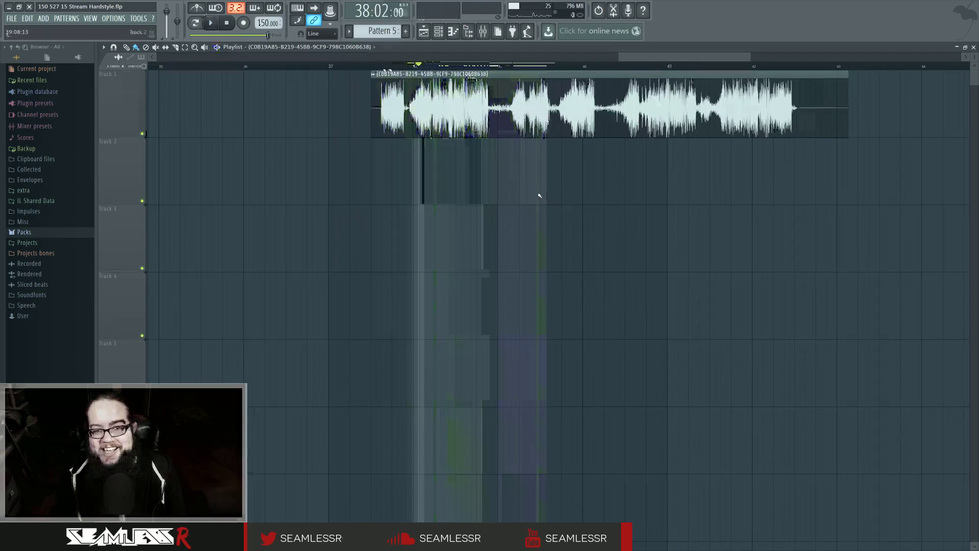
pyautogui.press('space')
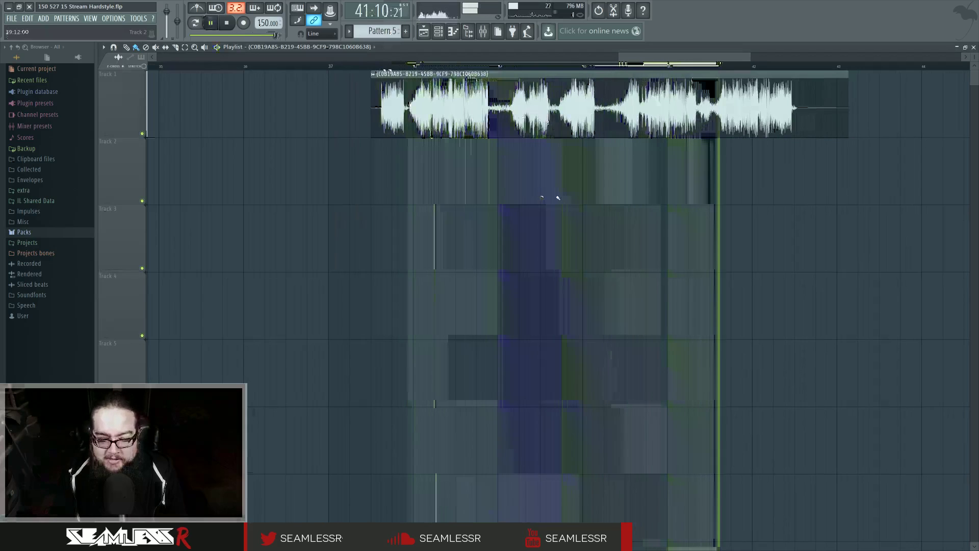
pyautogui.press('space')
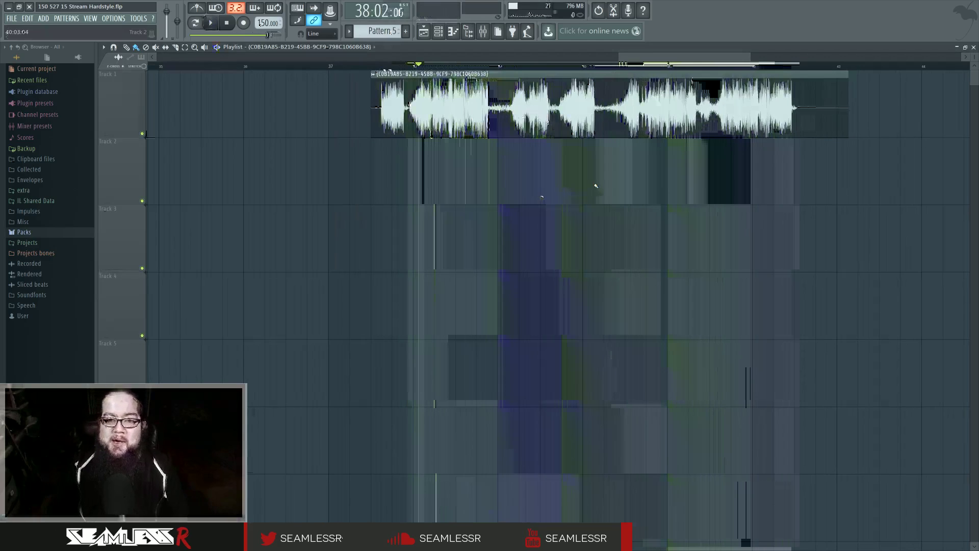
# Step: Turn off the Reverse effect in the recorded vocal clip's channel settings
pyautogui.doubleClick(480, 112)
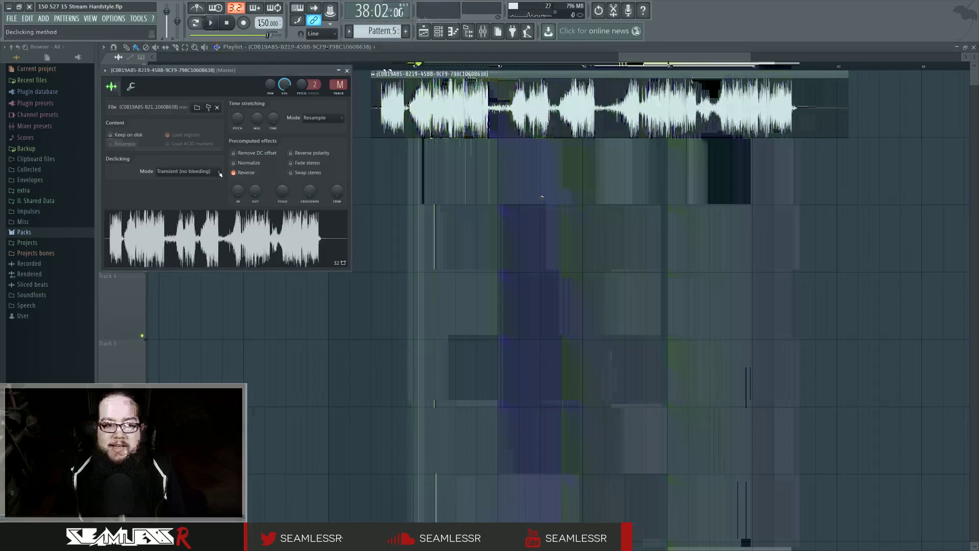
pyautogui.moveTo(547, 225); pyautogui.dragTo(634, 238)
pyautogui.scroll(-5, 620, 240)
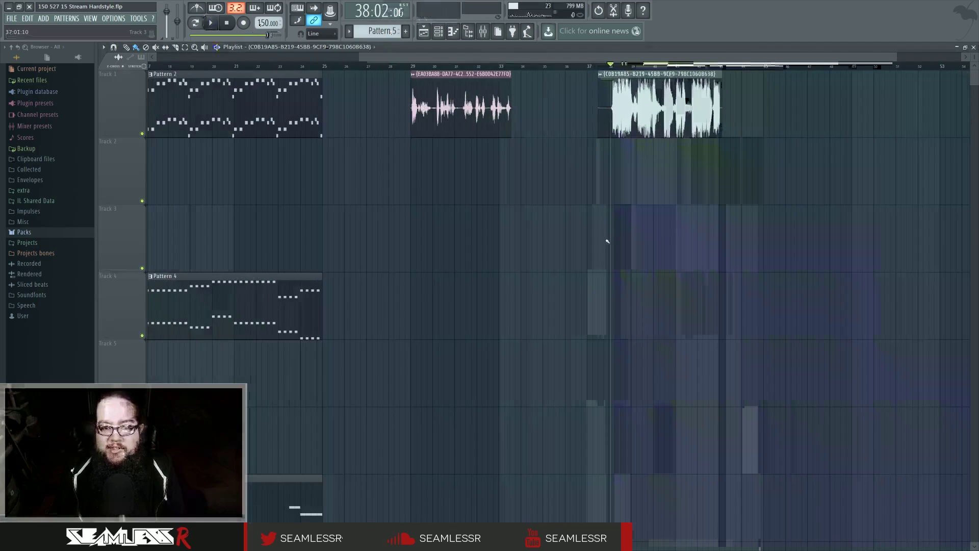
# Step: Open the Patcher #5 notes of Pattern 5 in the piano roll to review them, and return to the playlist
pyautogui.scroll(3, 333, 230)
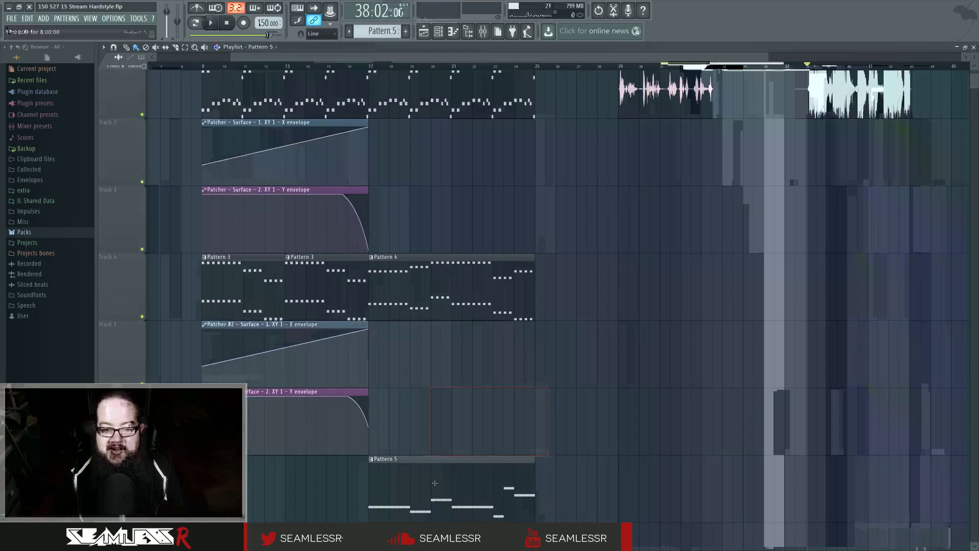
pyautogui.doubleClick(225, 95)
pyautogui.press('space')
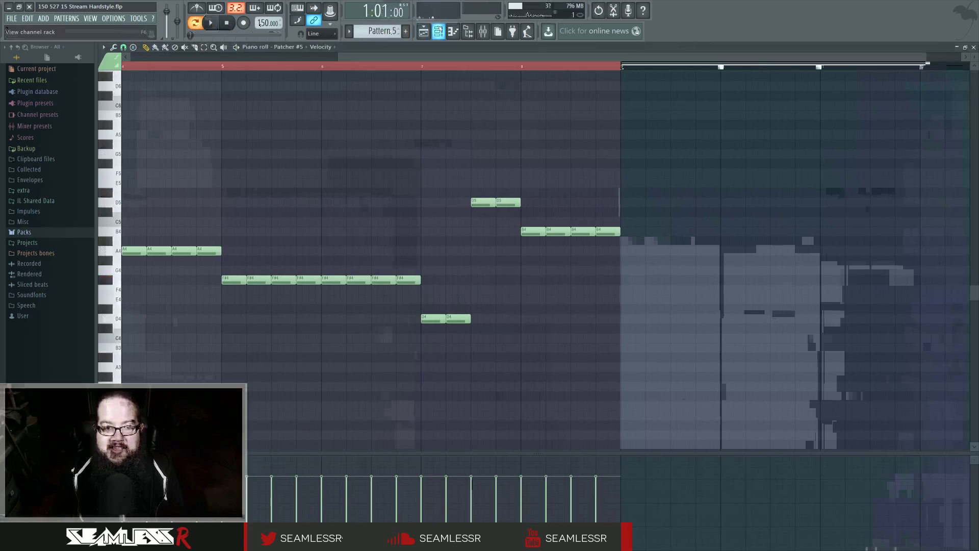
pyautogui.press('F5')
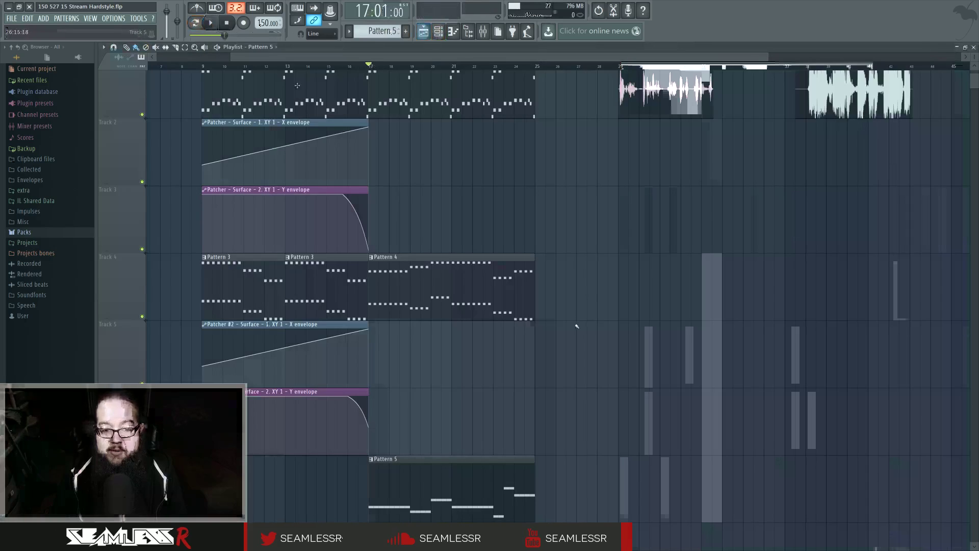
# Step: Play the arrangement briefly from bar 17, stop it, and return to the recorded vocal clip on track 1
pyautogui.press('space')
pyautogui.scroll(1, 578, 320)
pyautogui.press('space')
pyautogui.hscroll(5, 653, 229)
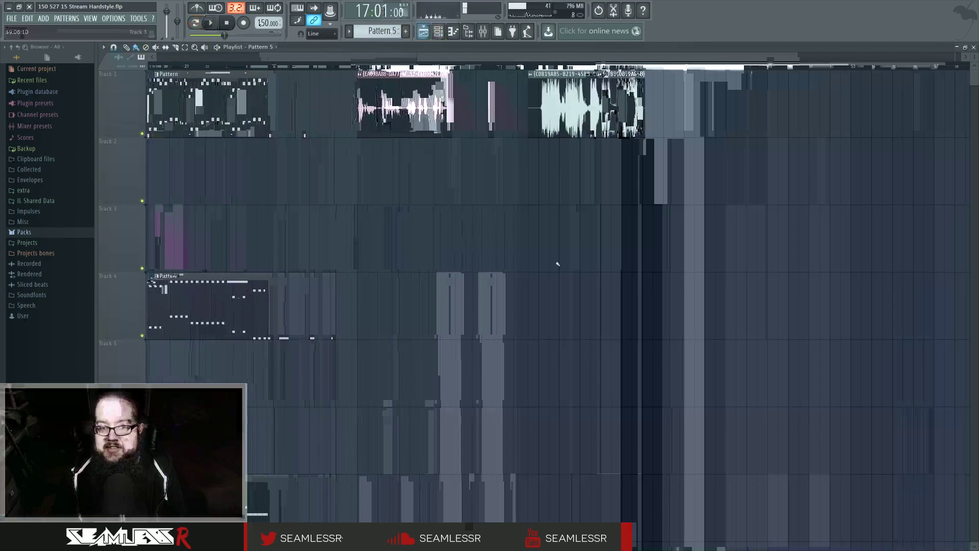
pyautogui.scroll(4, 612, 257)
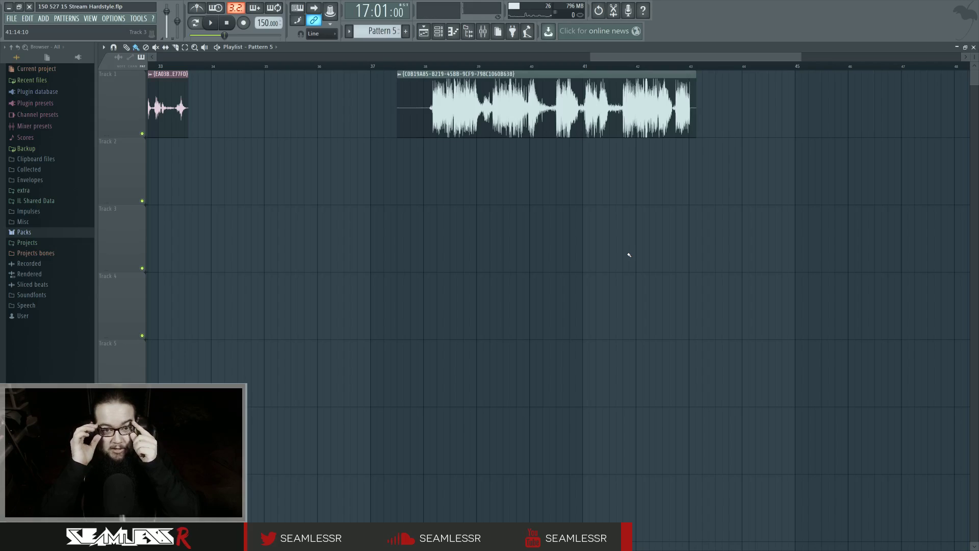